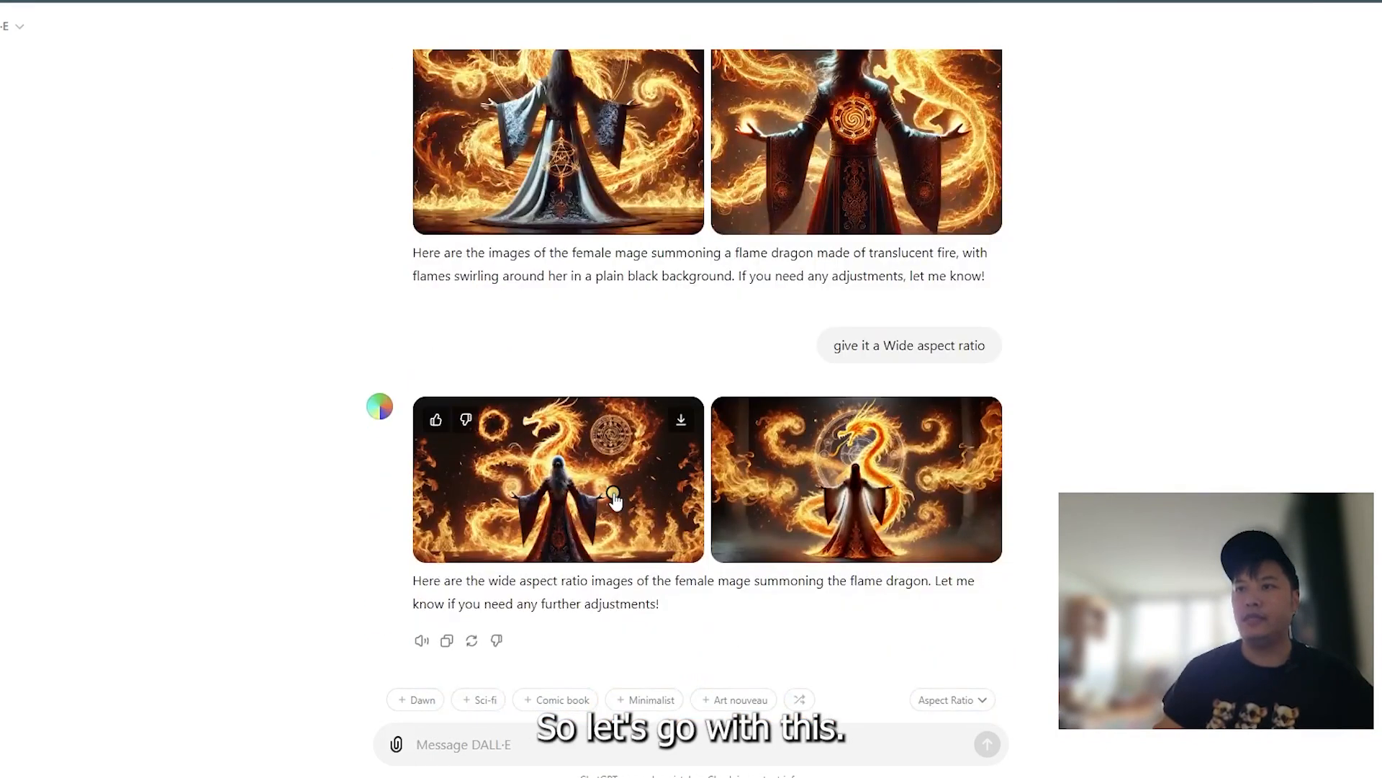
- Open the first wide-format image of the mage summoning the flame dragon and download it
{"action": "left_click", "coordinate": [612, 498]}
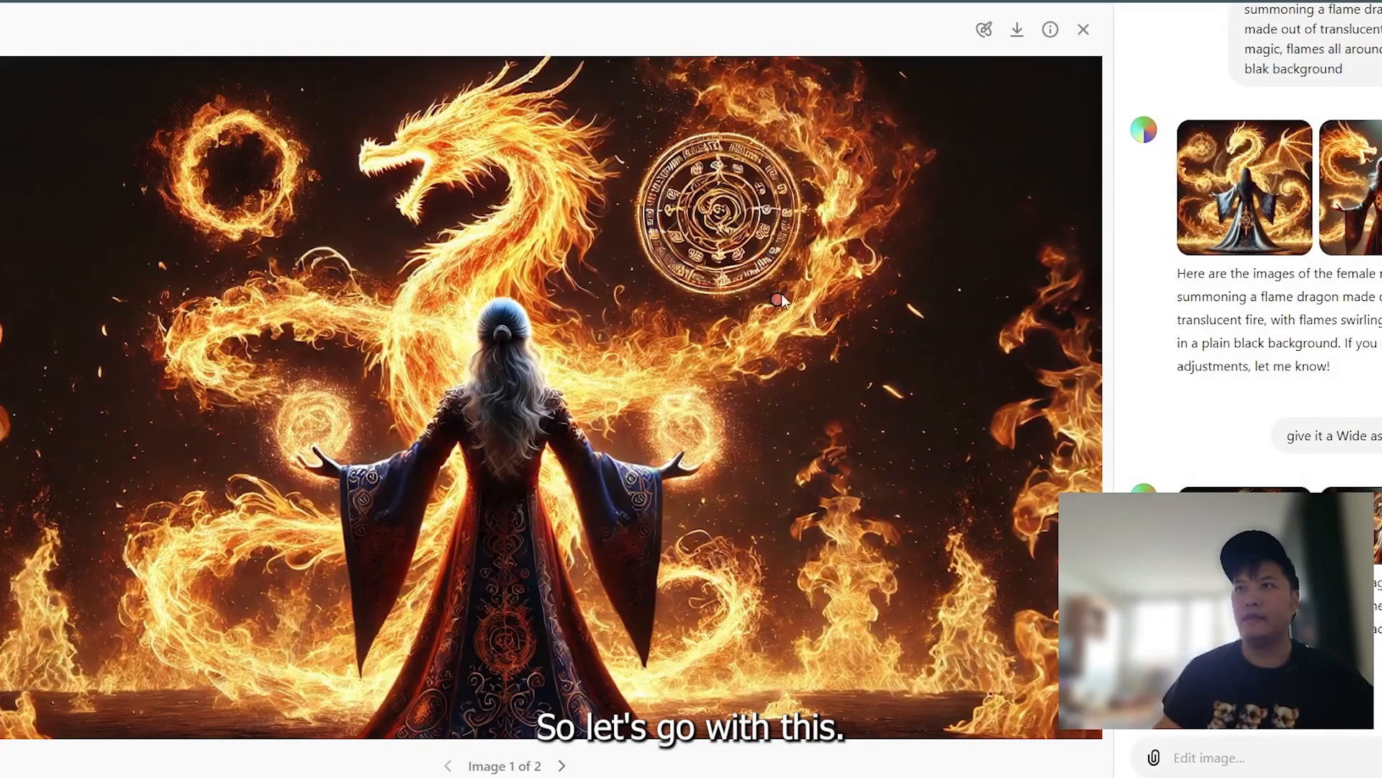
{"action": "left_click", "coordinate": [1017, 29]}
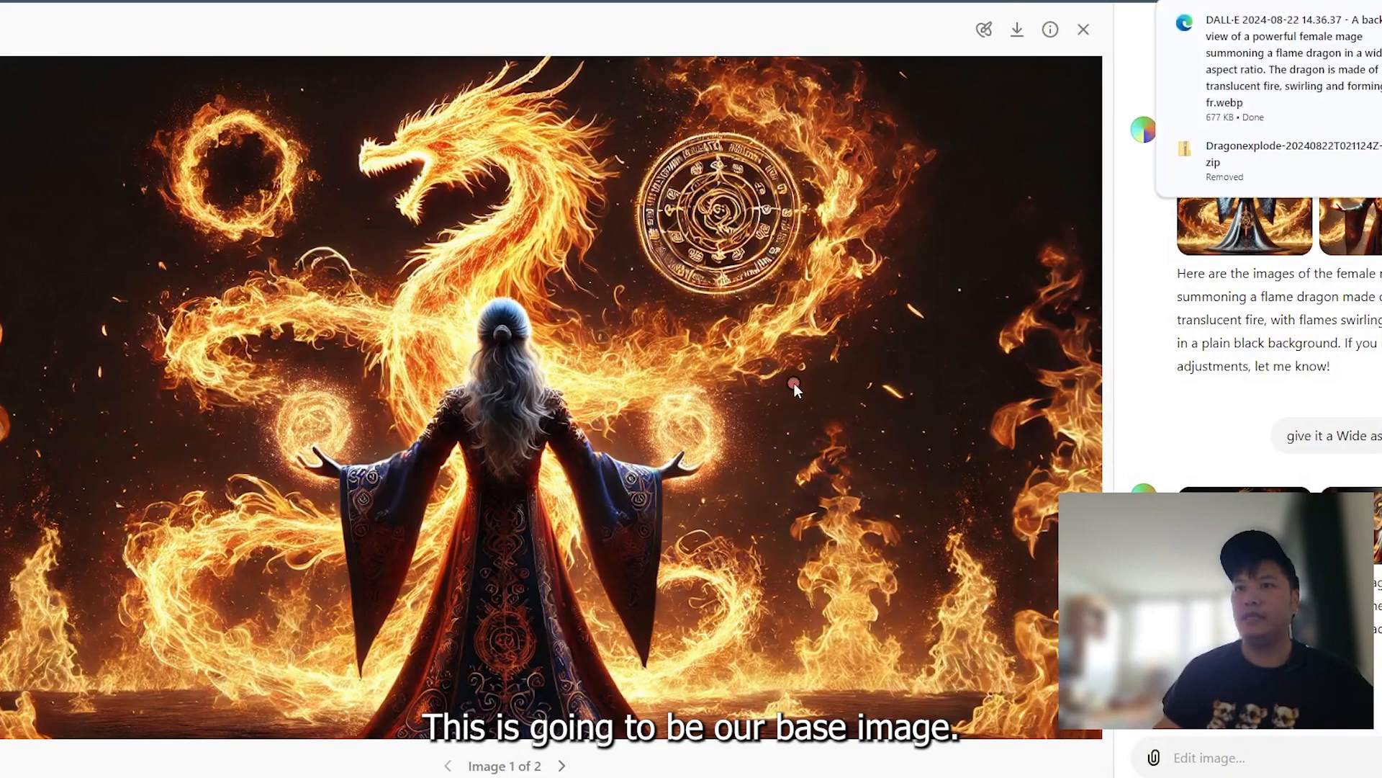
{"action": "left_click", "coordinate": [1010, 239]}
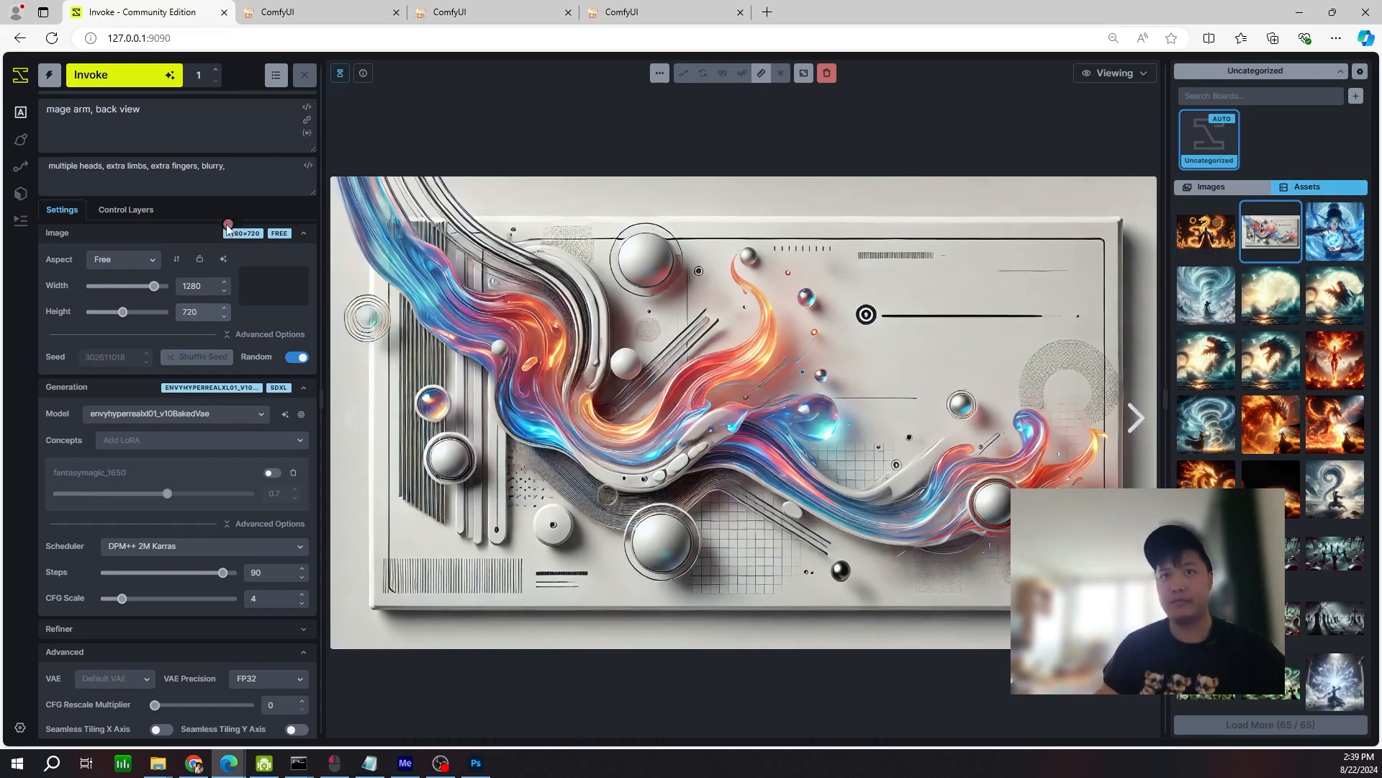
- In Invoke, add Global Initial Image and Global Control Adapter layers and load the fire dragon mage asset into both
{"action": "left_click", "coordinate": [137, 210]}
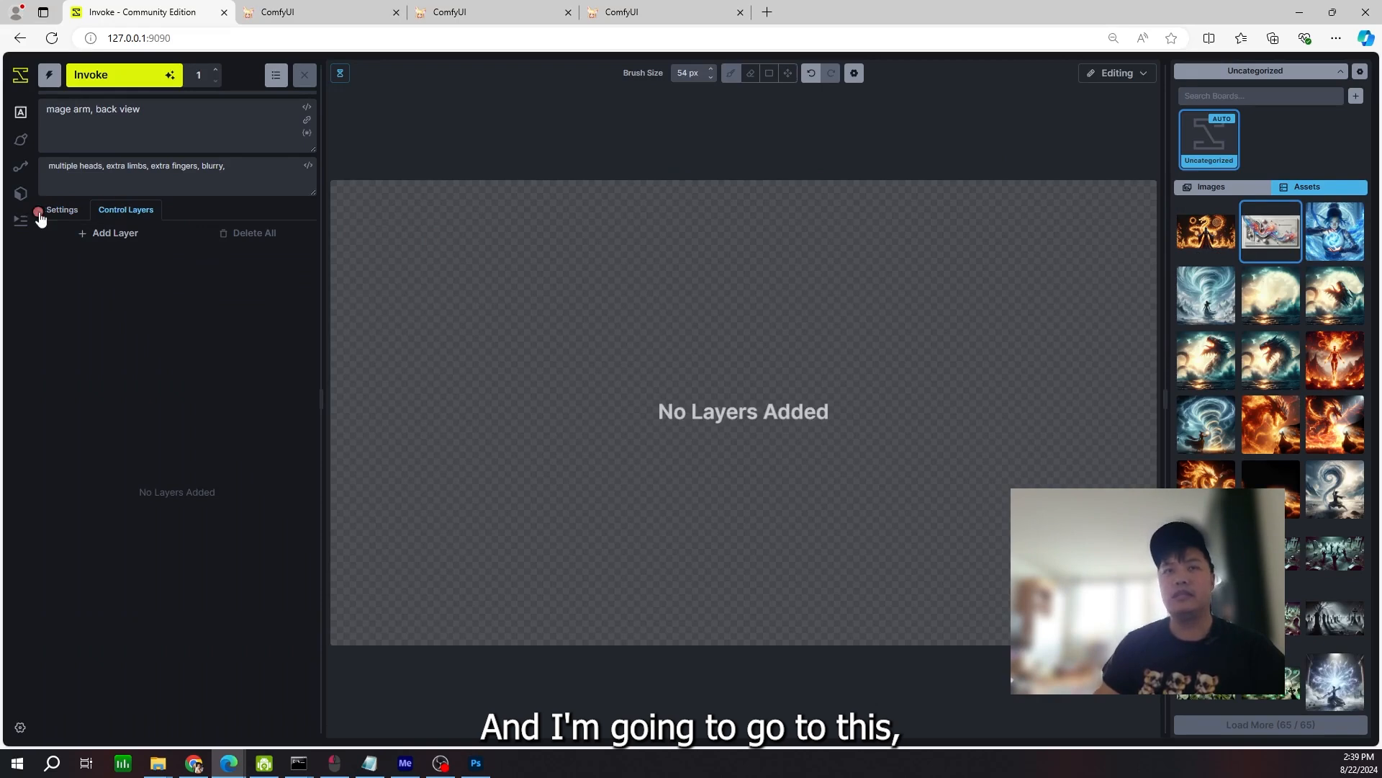
{"action": "left_click", "coordinate": [84, 234]}
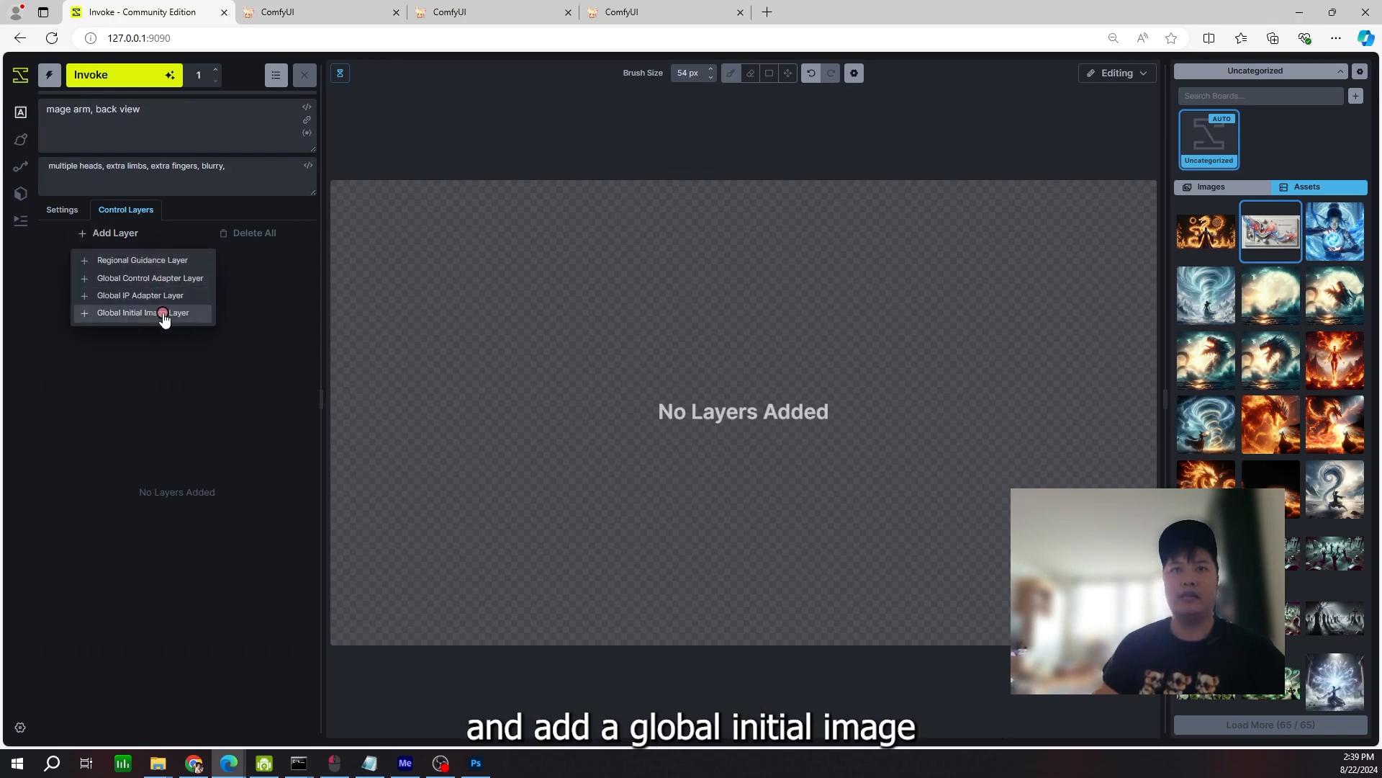
{"action": "left_click", "coordinate": [162, 313]}
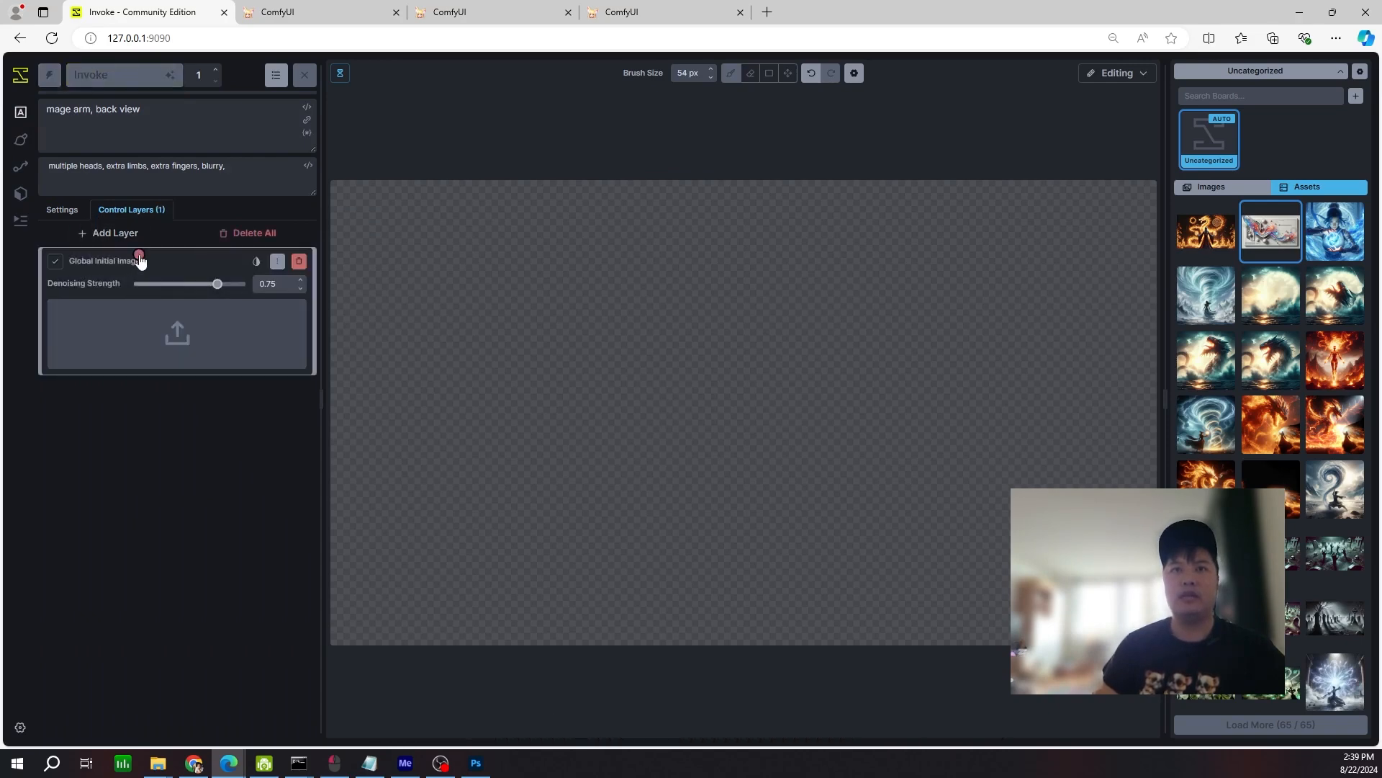
{"action": "left_click", "coordinate": [82, 238]}
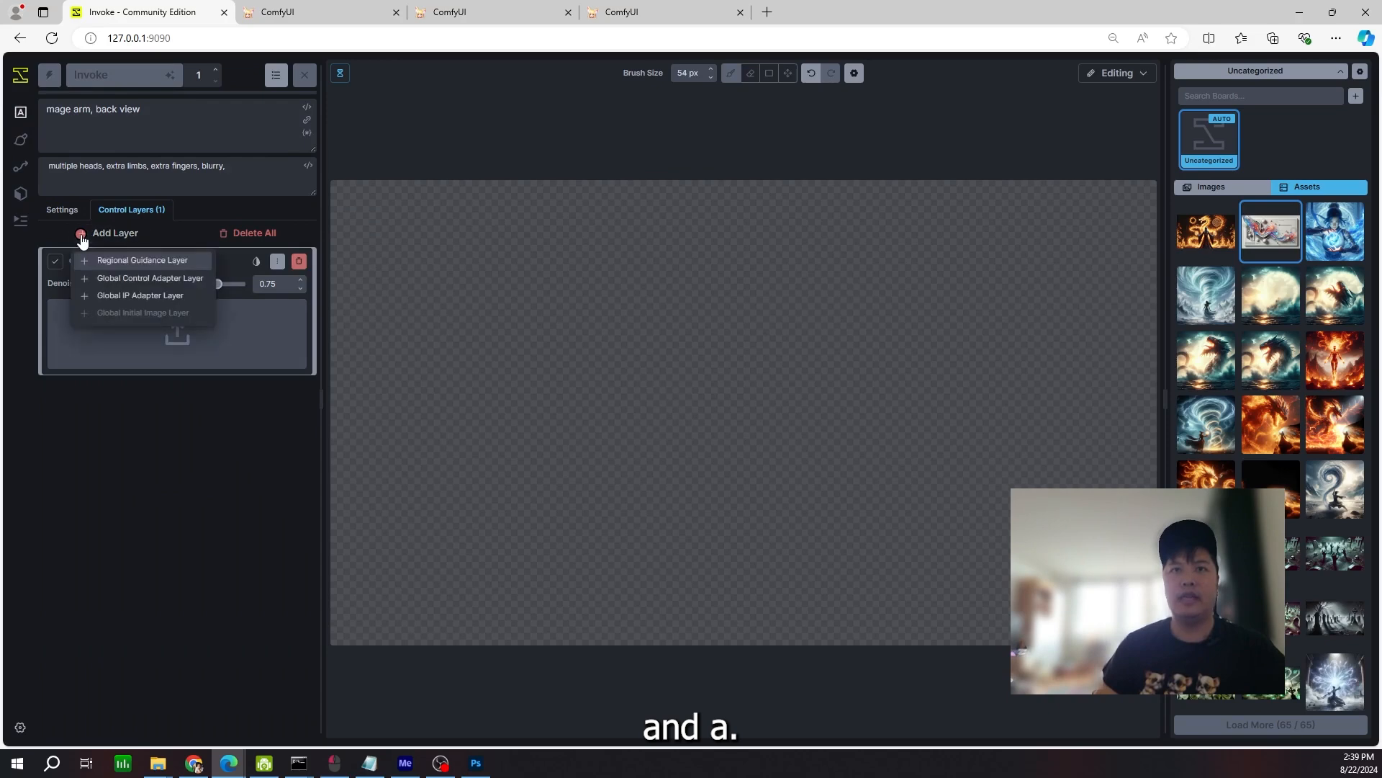
{"action": "left_click", "coordinate": [185, 280]}
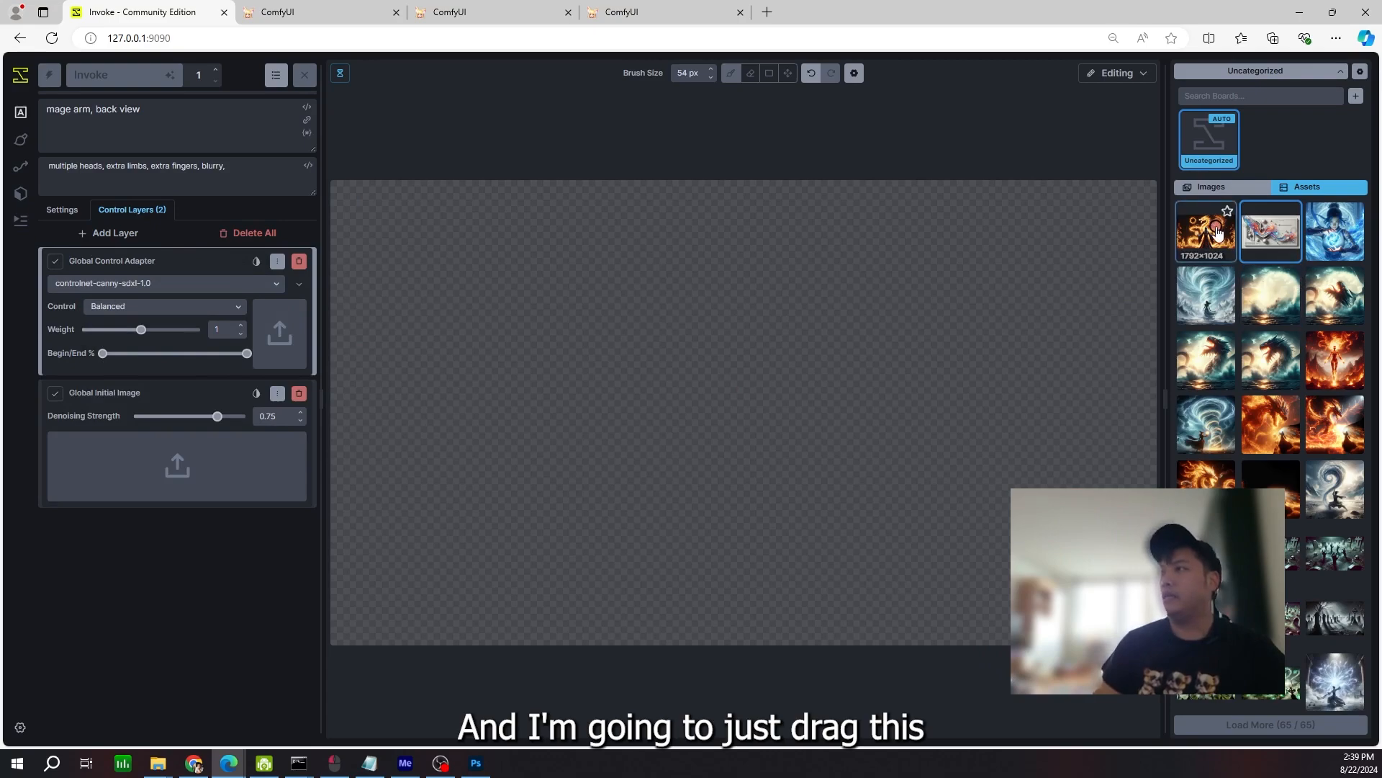
{"action": "left_click_drag", "start_coordinate": [1217, 232], "coordinate": [188, 469]}
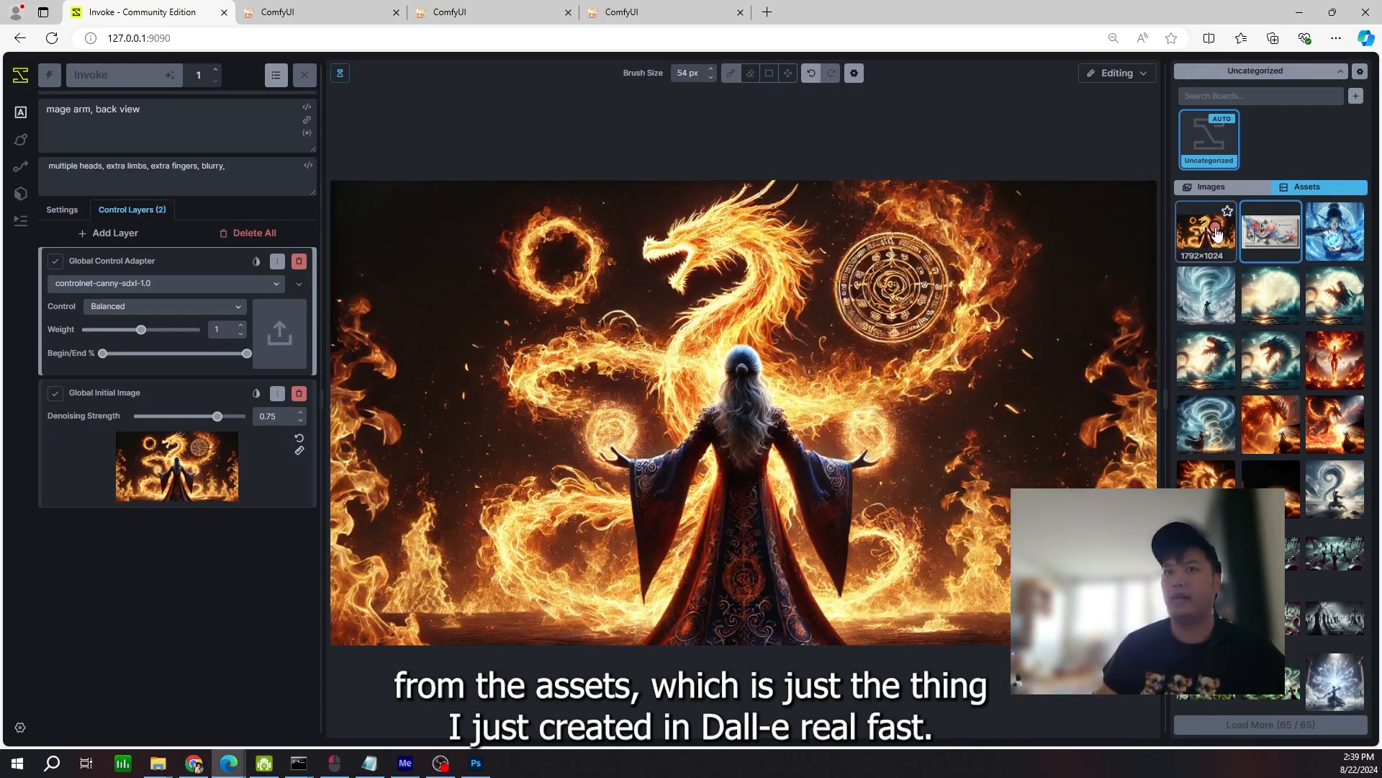
{"action": "left_click_drag", "start_coordinate": [1217, 232], "coordinate": [284, 335]}
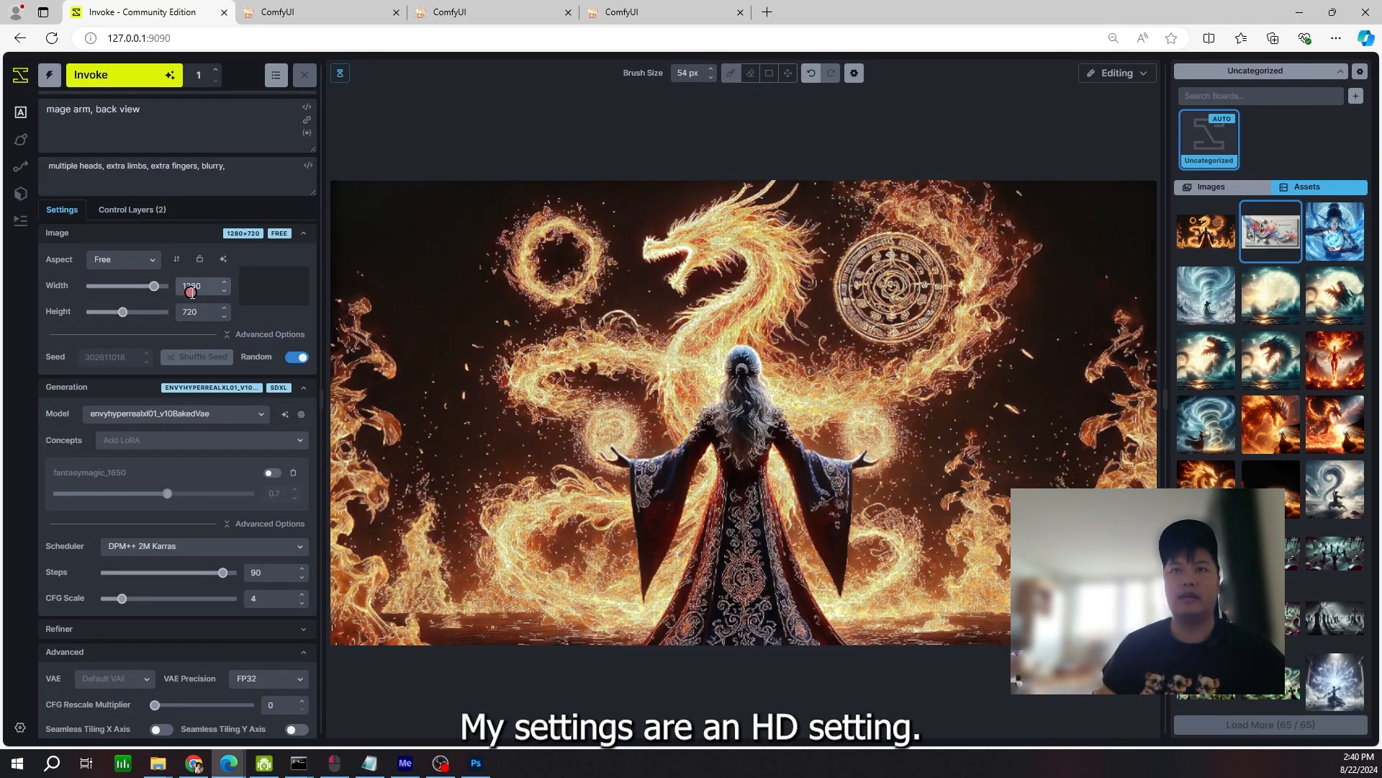
- Generate an image from "back view of a female mage summoning a flame dragon made out of translucent fire, fire magic, flames all around, plain black background"
{"action": "triple_click", "coordinate": [195, 120]}
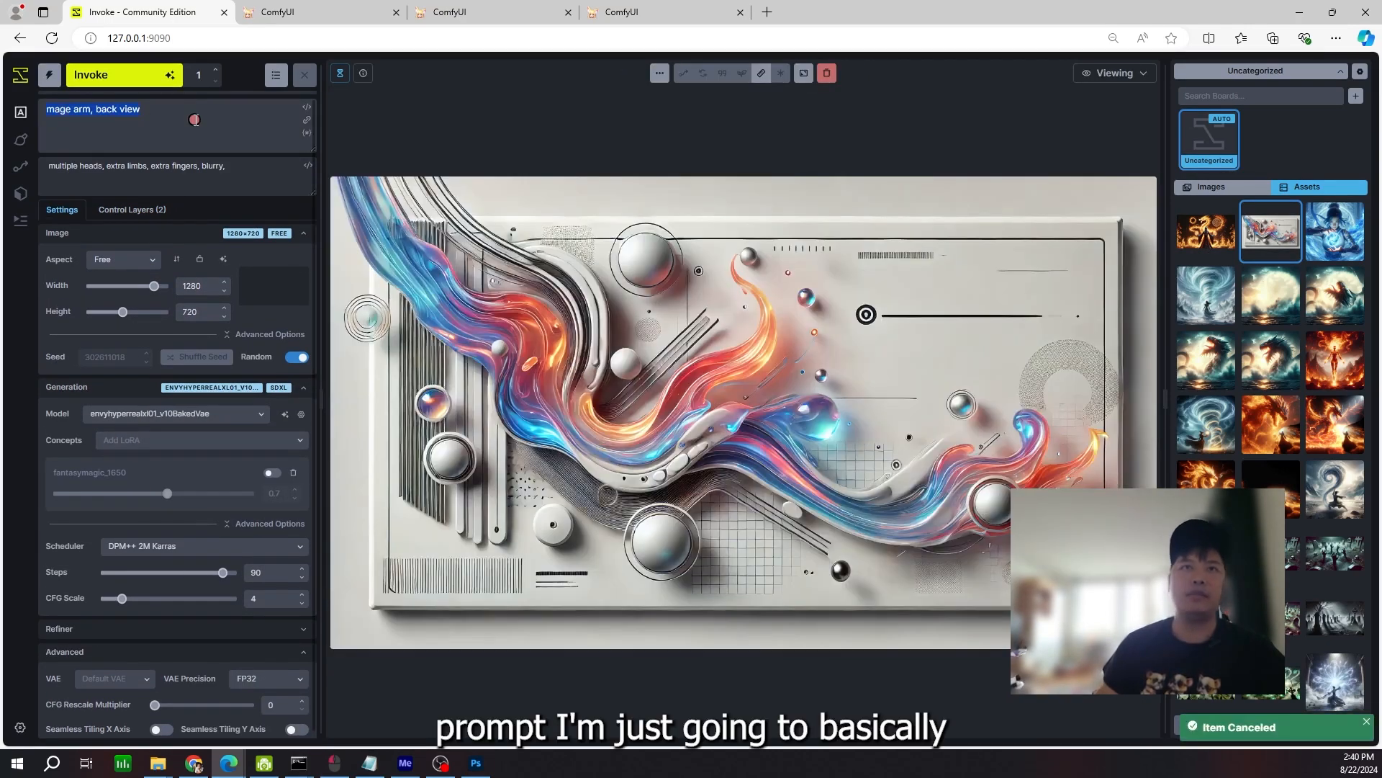
{"action": "key", "text": "alt+Tab"}
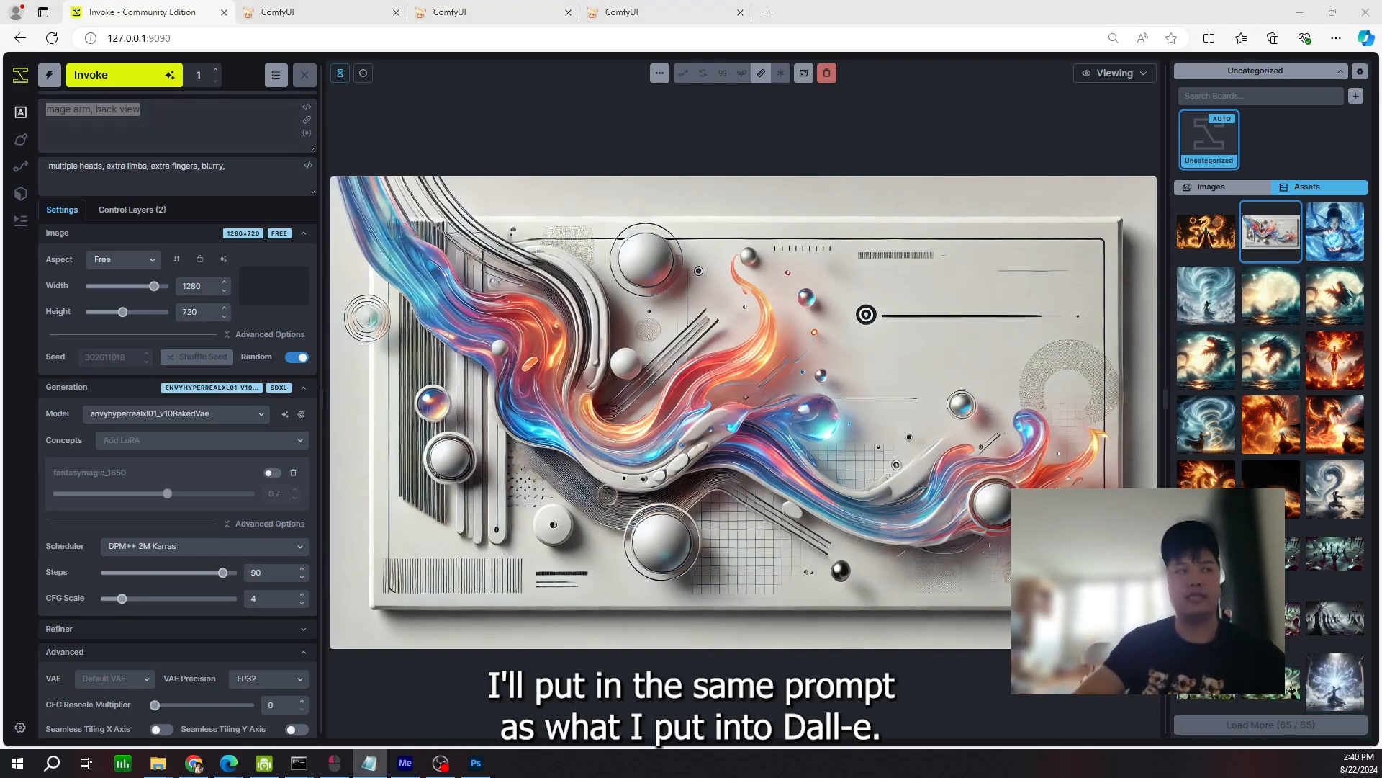
{"action": "key", "text": "alt+Tab"}
{"action": "type", "text": "back view of a female mage summoning a flame dragon made out of translucent fire, fire magic, flames all around, plain black background"}
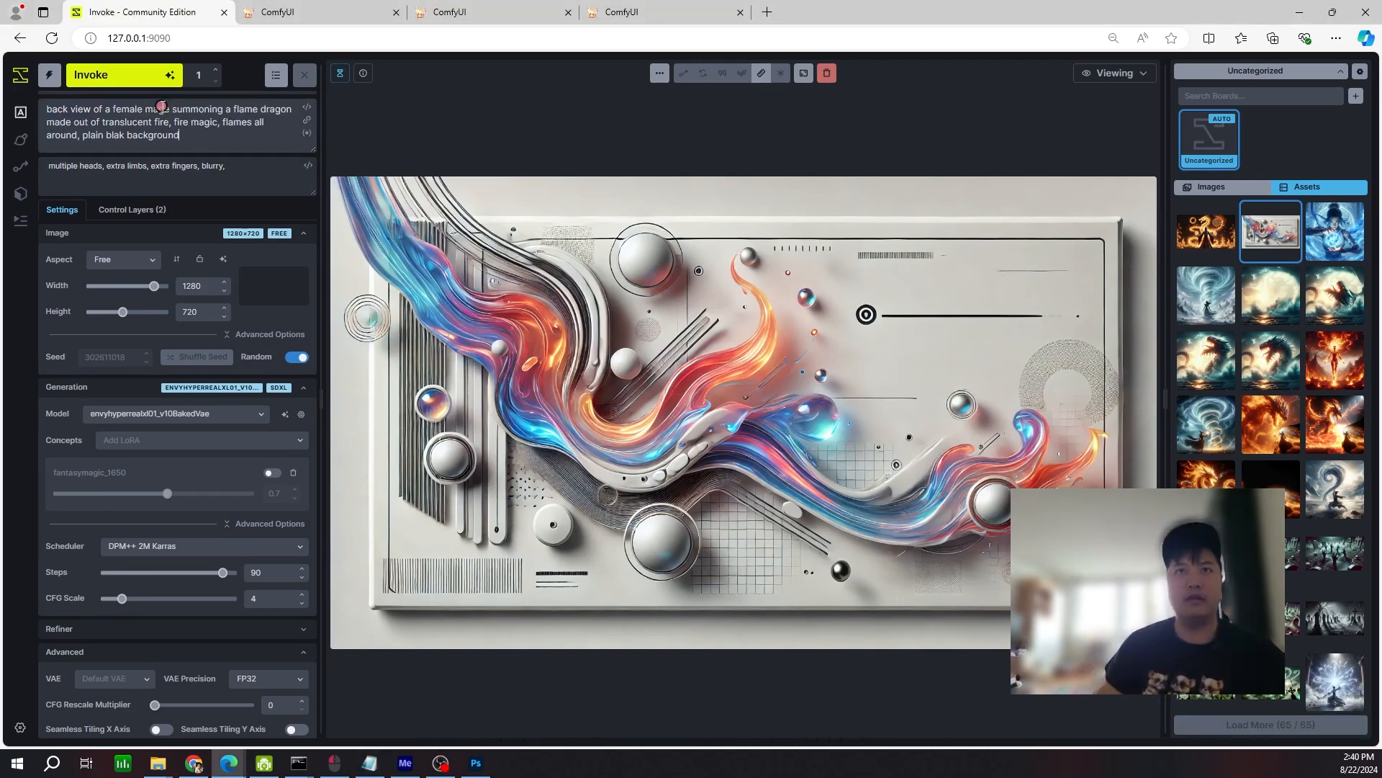
{"action": "left_click", "coordinate": [125, 185]}
{"action": "type", "text": ","}
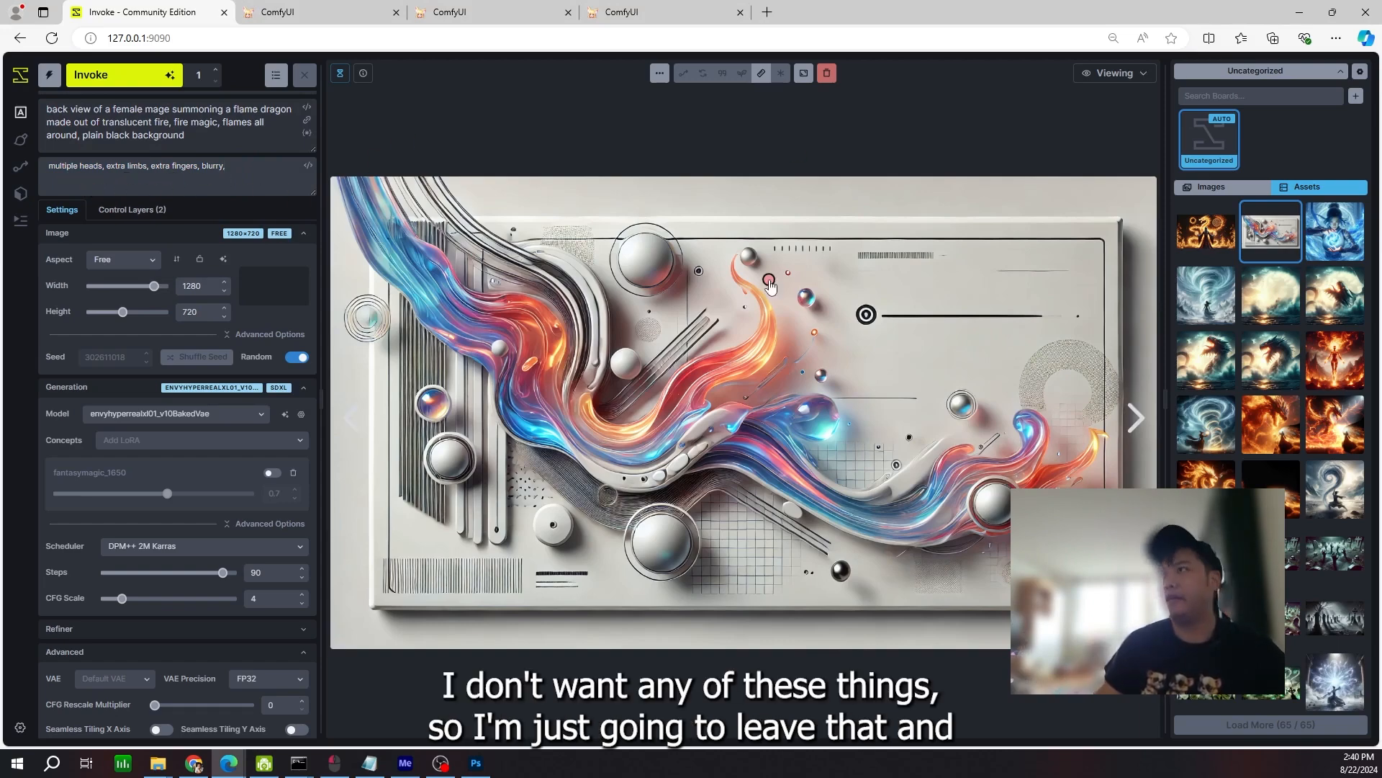
{"action": "left_click", "coordinate": [115, 75]}
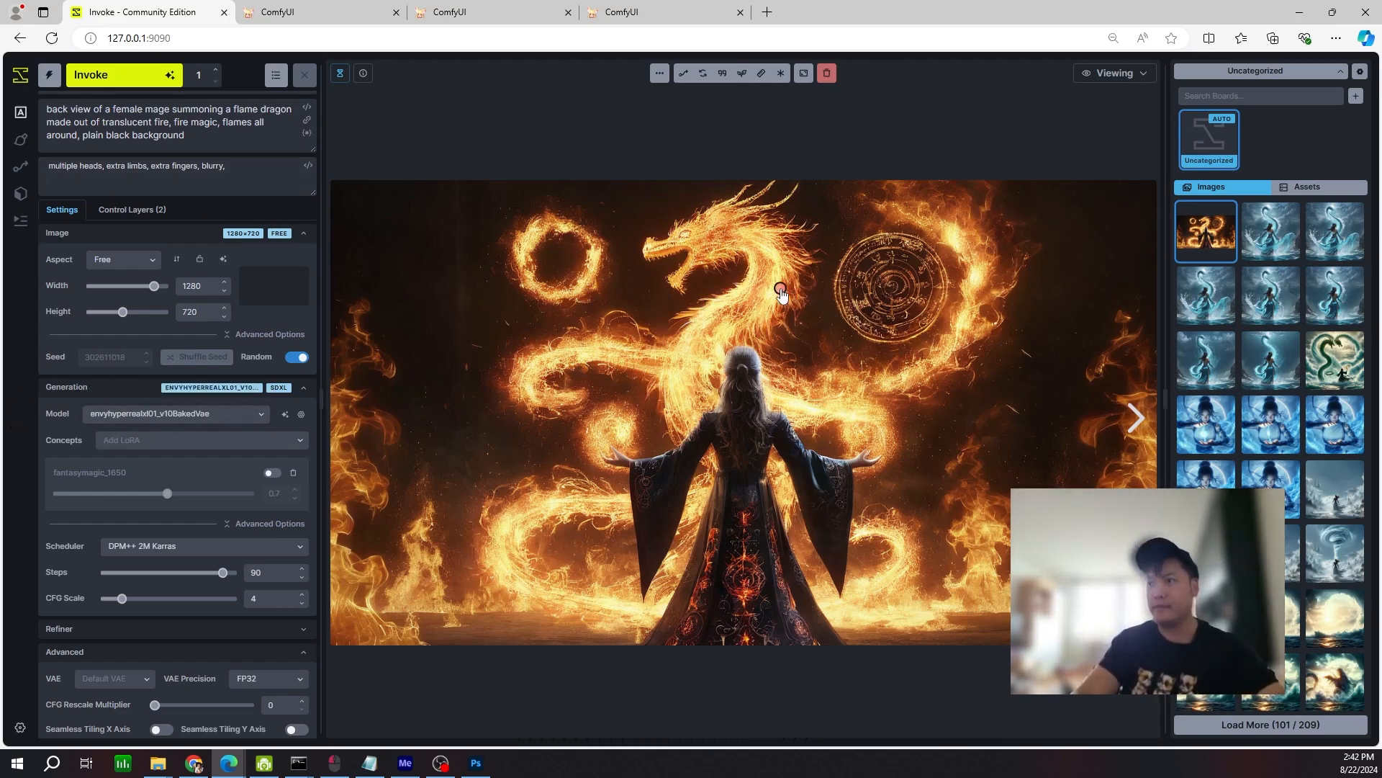
- Send the generated mage and dragon image to the Unified Canvas for editing
{"action": "right_click", "coordinate": [743, 293]}
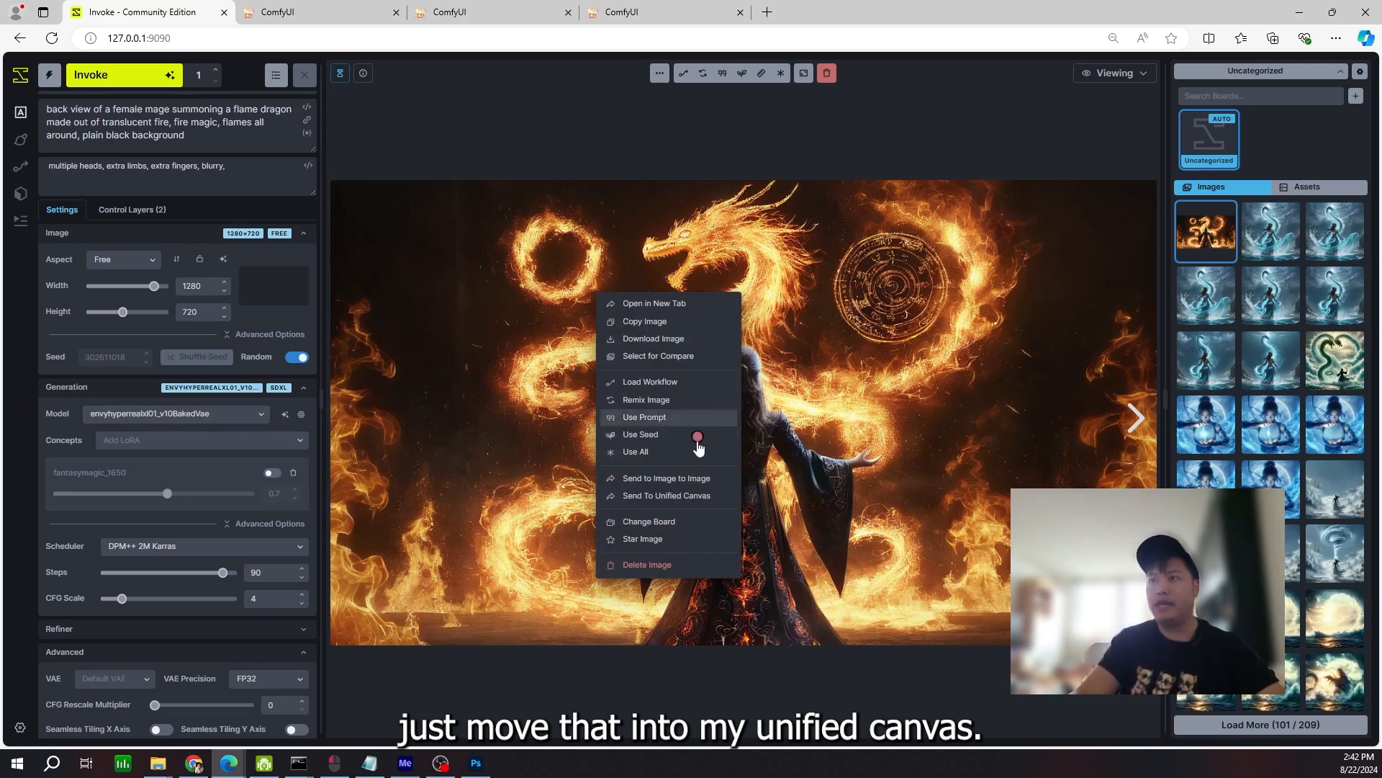
{"action": "left_click", "coordinate": [706, 503]}
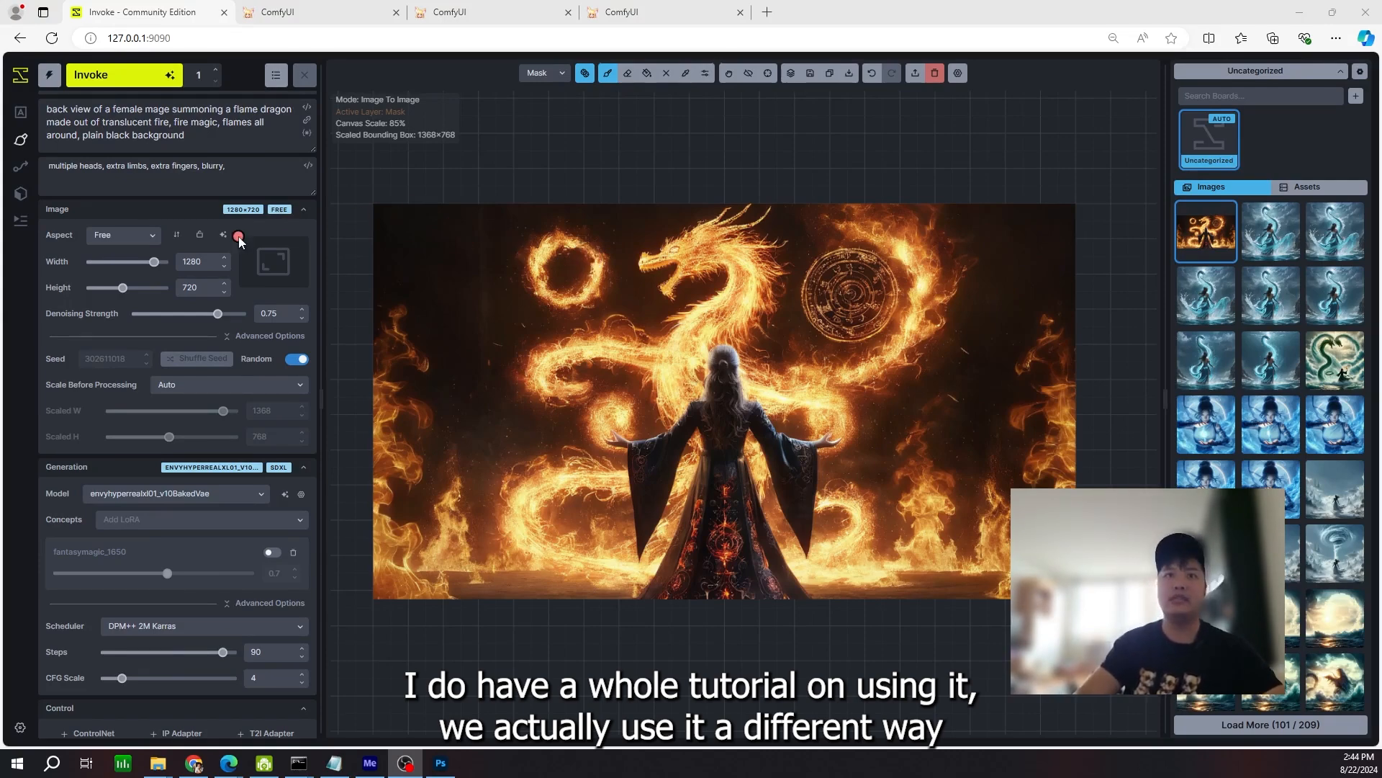
{"action": "left_click", "coordinate": [20, 114]}
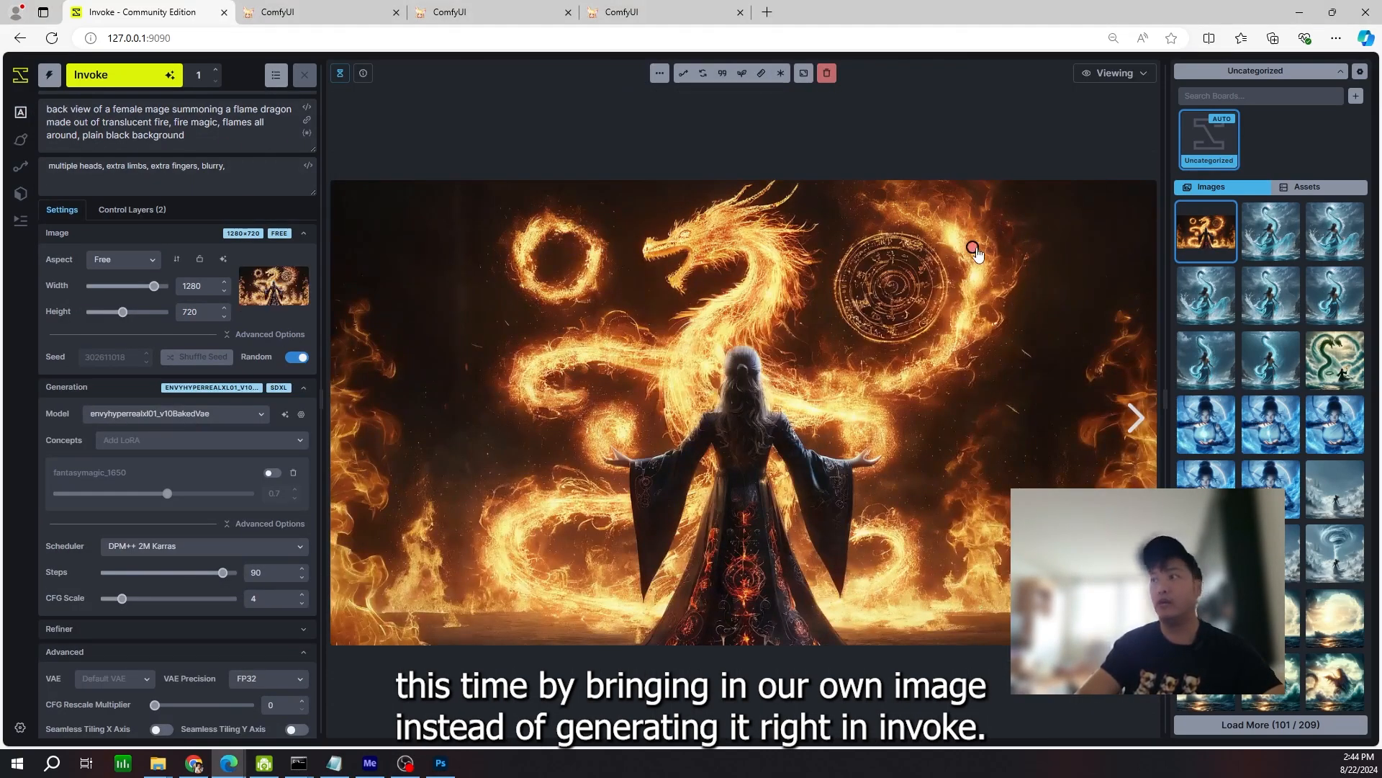
{"action": "left_click", "coordinate": [20, 139]}
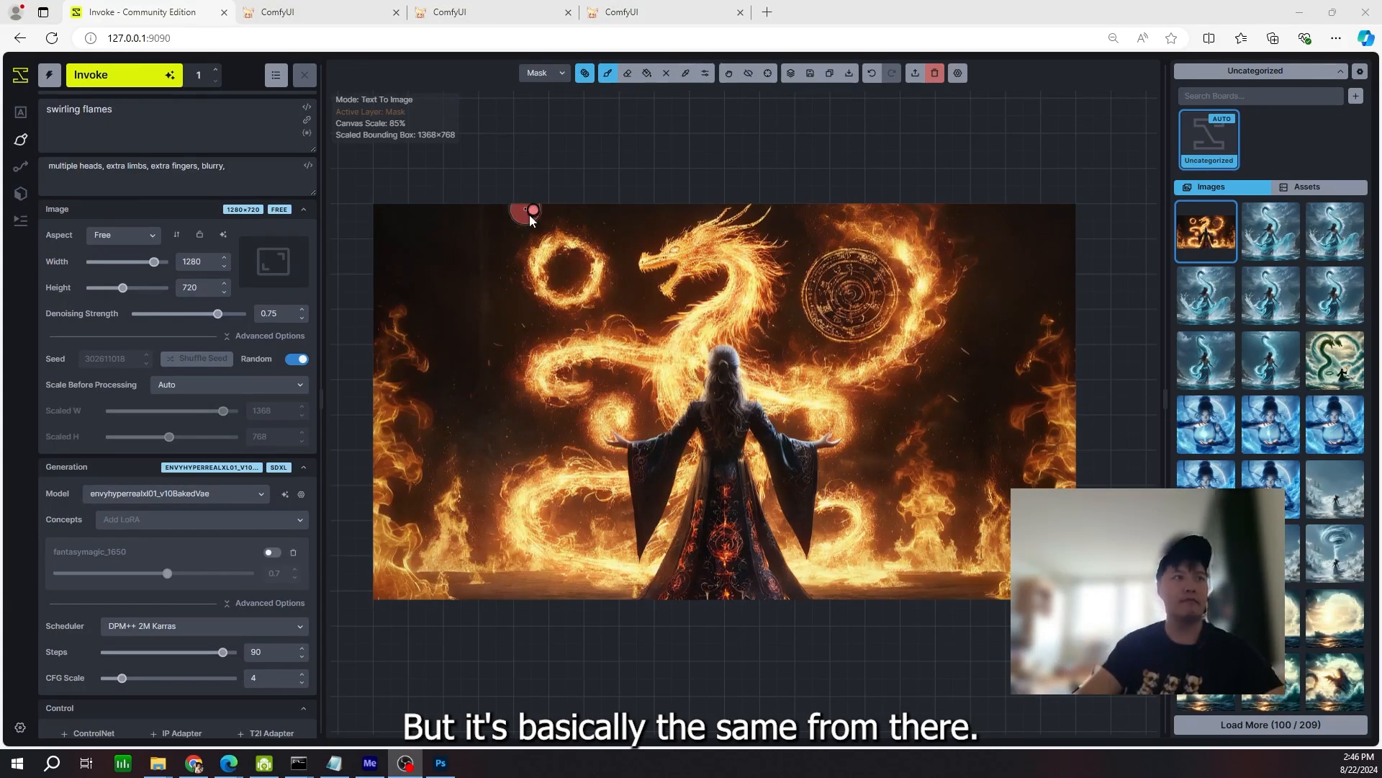
- Mask the fire ring and the rune circle, inpaint them with the prompt "swirling flames", and accept the result
{"action": "mouse_move", "coordinate": [573, 248]}
{"action": "left_mouse_down"}
{"action": "mouse_move", "coordinate": [540, 271]}
{"action": "mouse_move", "coordinate": [576, 288]}
{"action": "mouse_move", "coordinate": [554, 285]}
{"action": "left_mouse_up"}
{"action": "mouse_move", "coordinate": [828, 288]}
{"action": "left_mouse_down"}
{"action": "mouse_move", "coordinate": [885, 288]}
{"action": "mouse_move", "coordinate": [857, 249]}
{"action": "mouse_move", "coordinate": [828, 317]}
{"action": "mouse_move", "coordinate": [816, 293]}
{"action": "mouse_move", "coordinate": [873, 310]}
{"action": "mouse_move", "coordinate": [870, 356]}
{"action": "left_mouse_up"}
{"action": "mouse_move", "coordinate": [564, 302]}
{"action": "left_mouse_down"}
{"action": "mouse_move", "coordinate": [581, 343]}
{"action": "mouse_move", "coordinate": [527, 333]}
{"action": "mouse_move", "coordinate": [534, 306]}
{"action": "mouse_move", "coordinate": [481, 301]}
{"action": "mouse_move", "coordinate": [557, 289]}
{"action": "mouse_move", "coordinate": [518, 278]}
{"action": "mouse_move", "coordinate": [549, 264]}
{"action": "mouse_move", "coordinate": [493, 252]}
{"action": "mouse_move", "coordinate": [533, 244]}
{"action": "mouse_move", "coordinate": [497, 287]}
{"action": "mouse_move", "coordinate": [447, 284]}
{"action": "mouse_move", "coordinate": [547, 297]}
{"action": "mouse_move", "coordinate": [526, 322]}
{"action": "mouse_move", "coordinate": [533, 353]}
{"action": "mouse_move", "coordinate": [429, 321]}
{"action": "mouse_move", "coordinate": [520, 312]}
{"action": "mouse_move", "coordinate": [586, 334]}
{"action": "mouse_move", "coordinate": [590, 266]}
{"action": "left_mouse_up"}
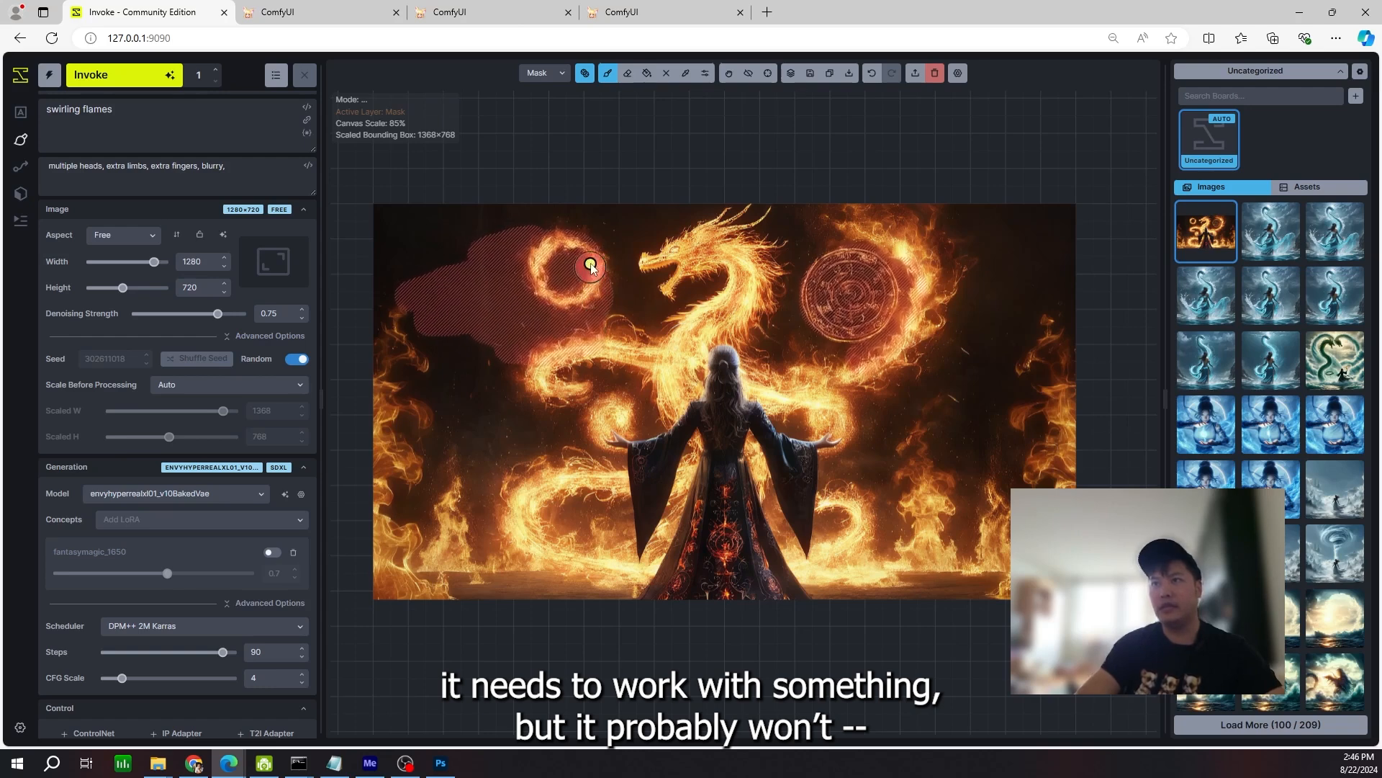
{"action": "left_click", "coordinate": [155, 80]}
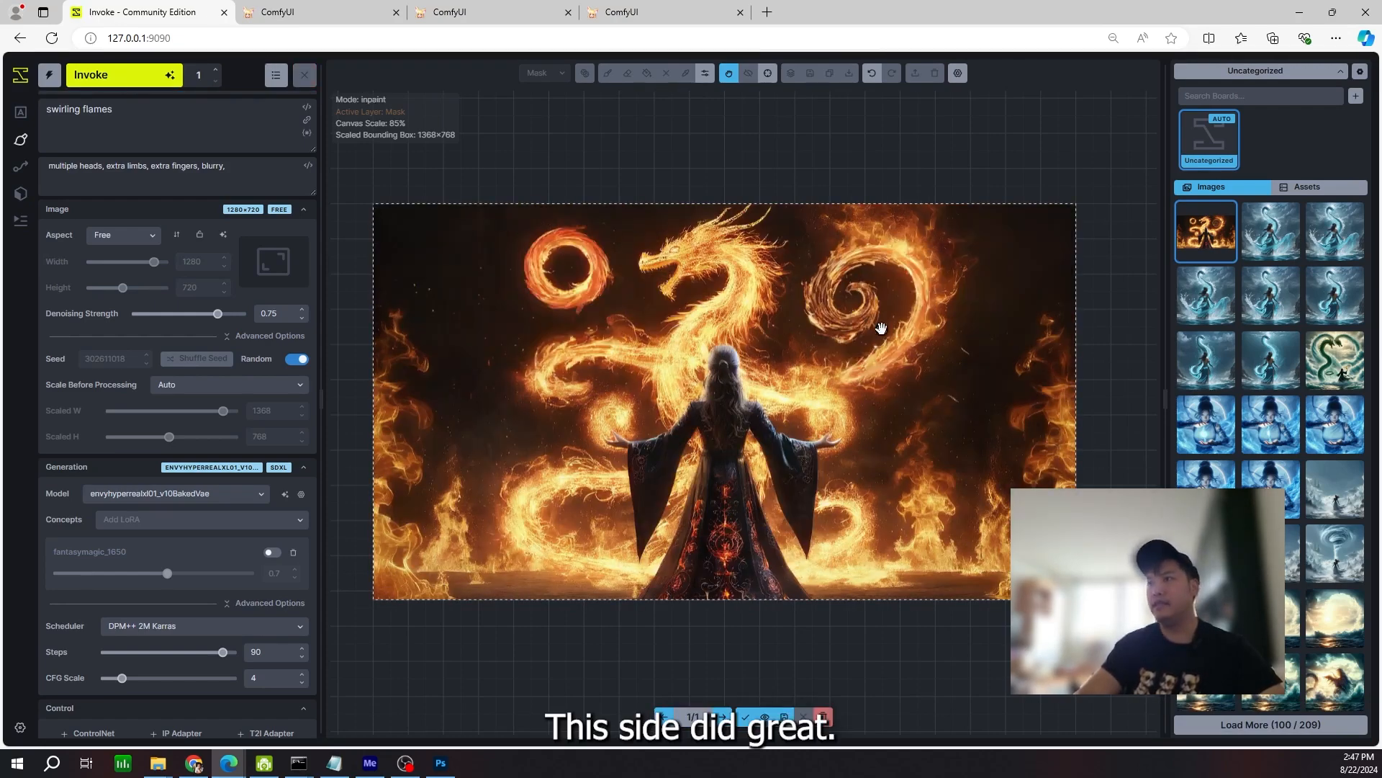
{"action": "left_click", "coordinate": [745, 716]}
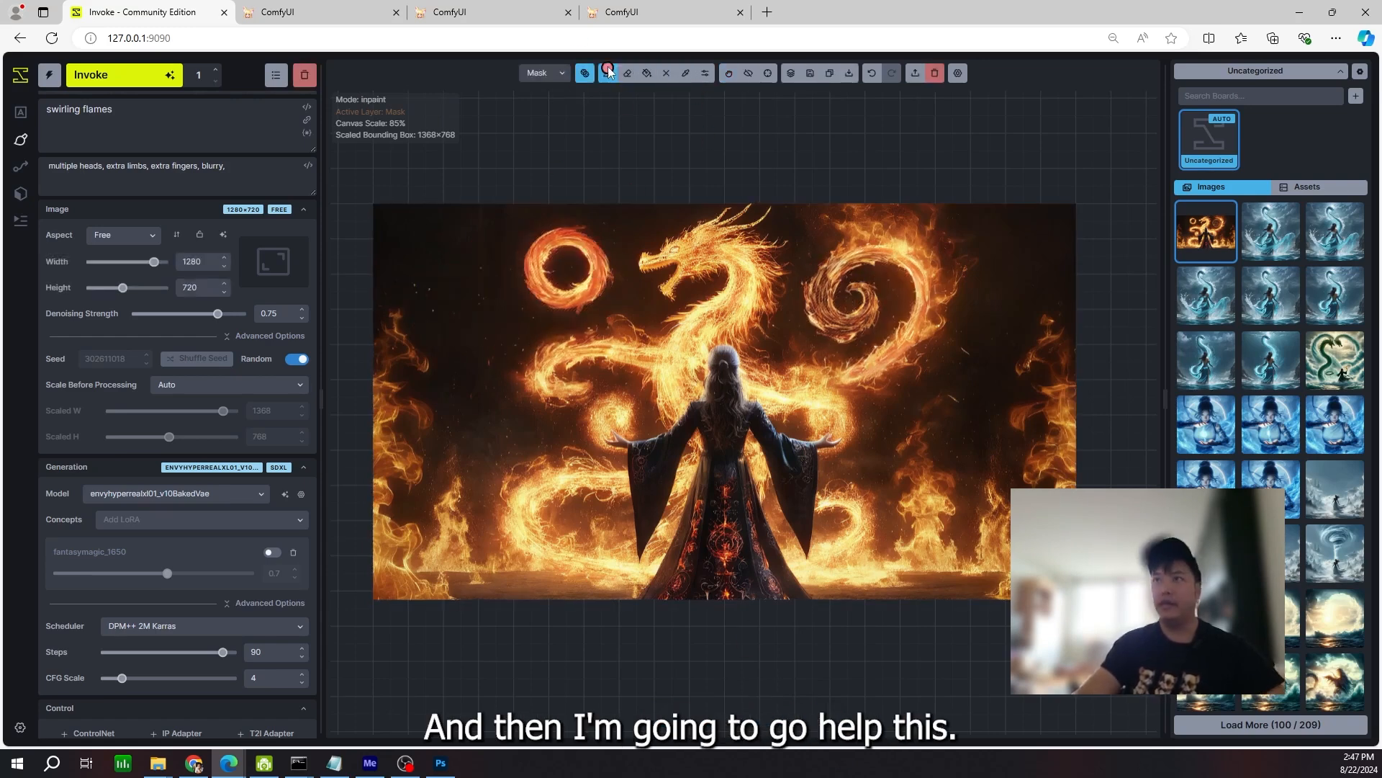
- On the Base layer, pick a flame colour from the fire ring and paint a rough open swirl over it
{"action": "left_click", "coordinate": [542, 75]}
{"action": "left_click", "coordinate": [559, 98]}
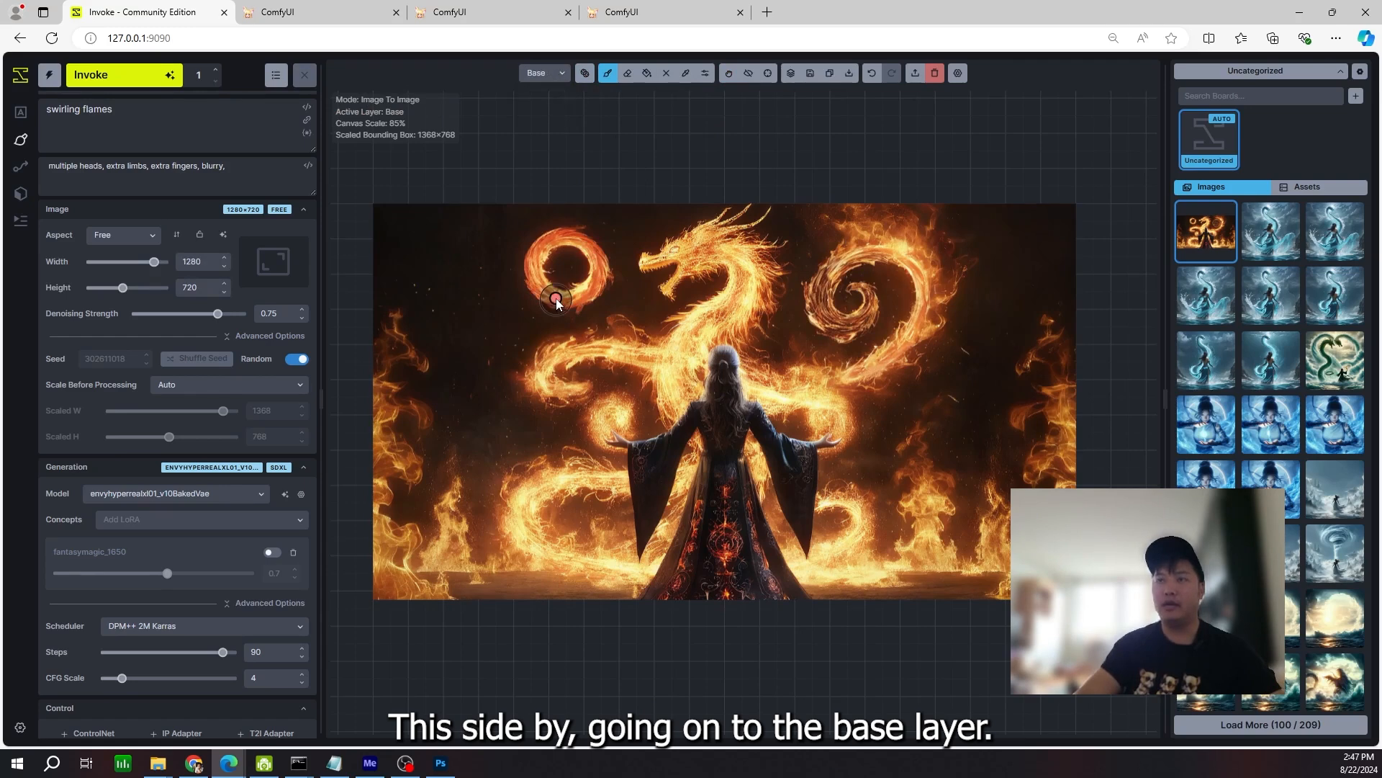
{"action": "type", "text": "c"}
{"action": "left_click", "coordinate": [568, 145]}
{"action": "key", "text": "c"}
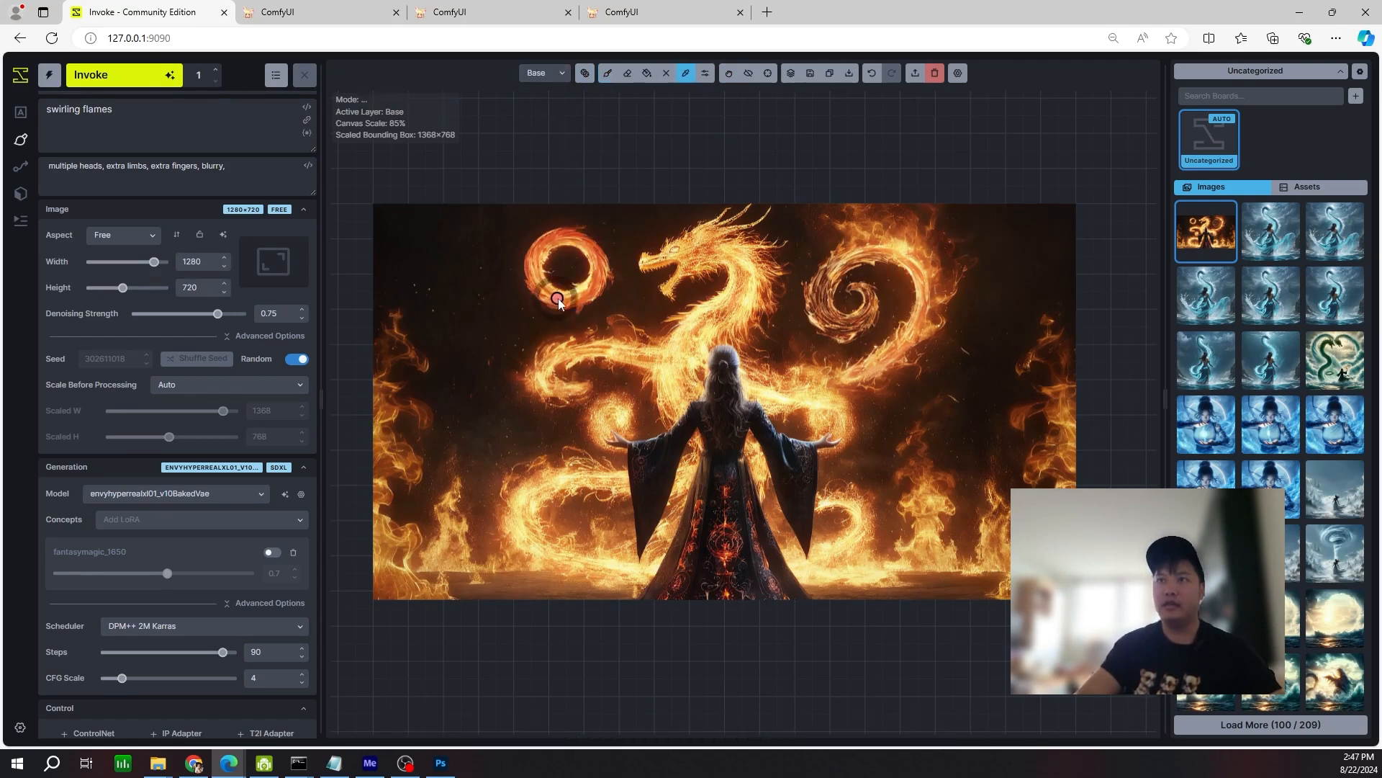
{"action": "left_click", "coordinate": [554, 296]}
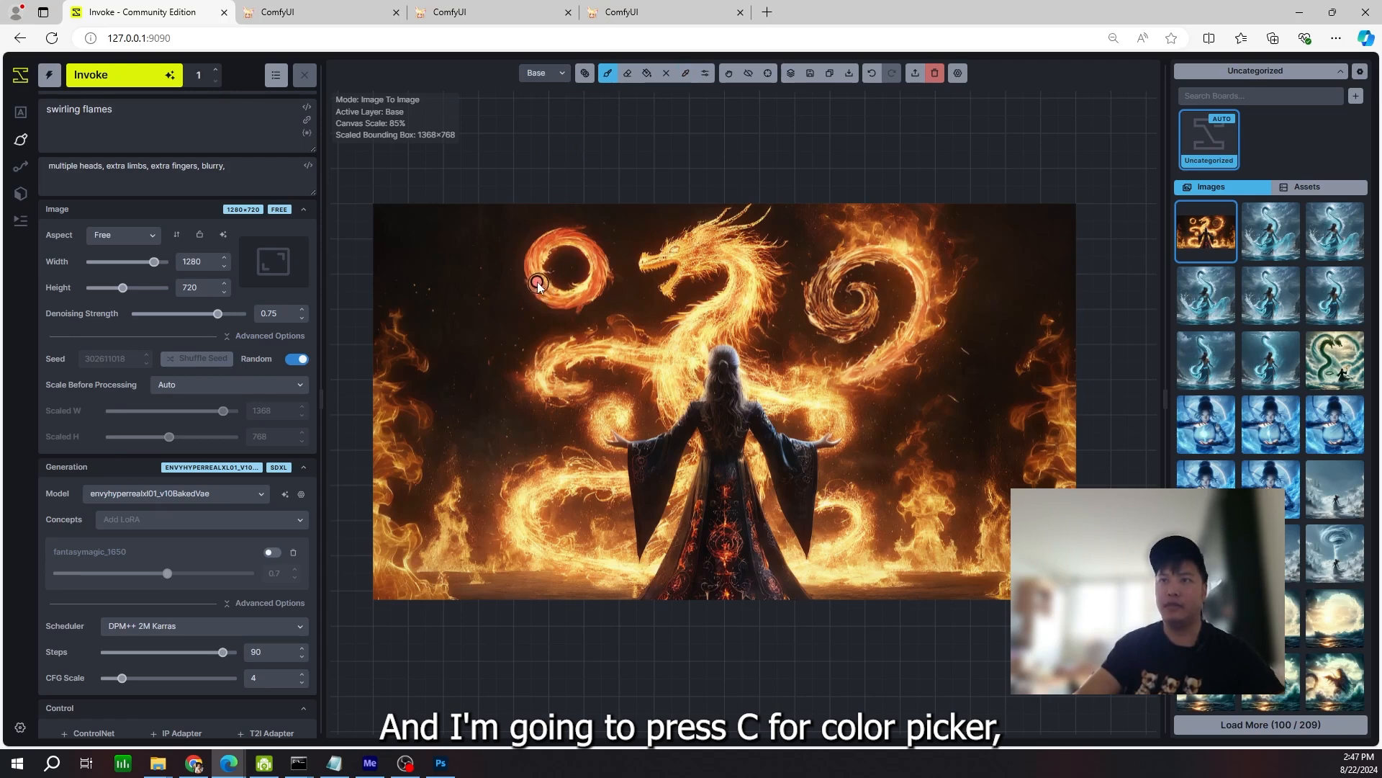
{"action": "mouse_move", "coordinate": [538, 283]}
{"action": "left_mouse_down"}
{"action": "mouse_move", "coordinate": [496, 324]}
{"action": "mouse_move", "coordinate": [510, 304]}
{"action": "mouse_move", "coordinate": [524, 350]}
{"action": "mouse_move", "coordinate": [572, 354]}
{"action": "mouse_move", "coordinate": [517, 338]}
{"action": "mouse_move", "coordinate": [510, 294]}
{"action": "mouse_move", "coordinate": [561, 244]}
{"action": "mouse_move", "coordinate": [545, 244]}
{"action": "mouse_move", "coordinate": [613, 259]}
{"action": "mouse_move", "coordinate": [562, 260]}
{"action": "mouse_move", "coordinate": [495, 303]}
{"action": "mouse_move", "coordinate": [529, 269]}
{"action": "mouse_move", "coordinate": [516, 268]}
{"action": "mouse_move", "coordinate": [494, 307]}
{"action": "mouse_move", "coordinate": [537, 247]}
{"action": "mouse_move", "coordinate": [520, 311]}
{"action": "mouse_move", "coordinate": [541, 316]}
{"action": "mouse_move", "coordinate": [588, 285]}
{"action": "mouse_move", "coordinate": [543, 295]}
{"action": "mouse_move", "coordinate": [585, 295]}
{"action": "mouse_move", "coordinate": [555, 305]}
{"action": "left_mouse_up"}
- On the Mask layer, mask the painted swirl, inpaint it with "swirling flames", and accept the result
{"action": "left_click", "coordinate": [549, 74]}
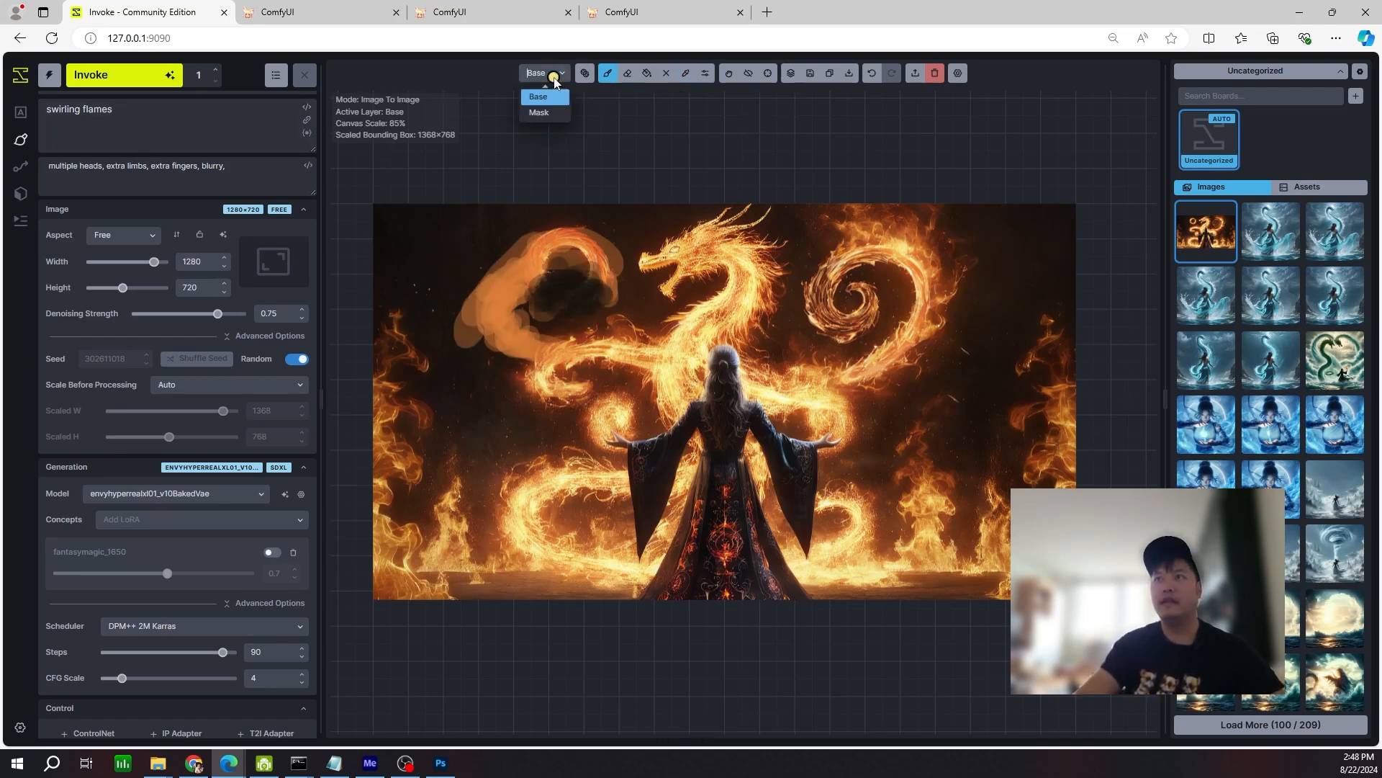
{"action": "left_click", "coordinate": [548, 112]}
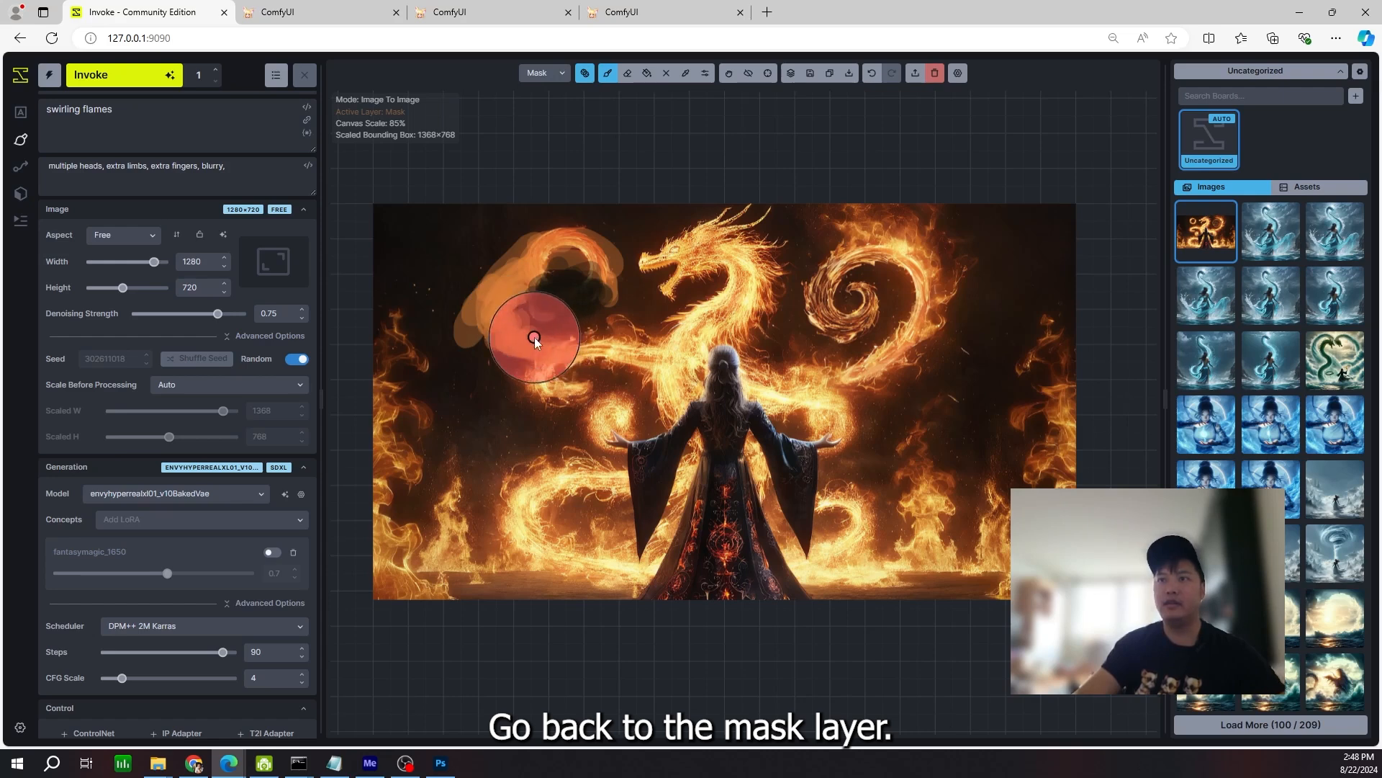
{"action": "mouse_move", "coordinate": [497, 332]}
{"action": "left_mouse_down"}
{"action": "mouse_move", "coordinate": [494, 290]}
{"action": "mouse_move", "coordinate": [568, 249]}
{"action": "mouse_move", "coordinate": [604, 267]}
{"action": "mouse_move", "coordinate": [510, 291]}
{"action": "mouse_move", "coordinate": [503, 310]}
{"action": "mouse_move", "coordinate": [579, 269]}
{"action": "mouse_move", "coordinate": [570, 251]}
{"action": "mouse_move", "coordinate": [597, 273]}
{"action": "mouse_move", "coordinate": [543, 261]}
{"action": "mouse_move", "coordinate": [506, 295]}
{"action": "mouse_move", "coordinate": [491, 342]}
{"action": "mouse_move", "coordinate": [527, 342]}
{"action": "mouse_move", "coordinate": [491, 325]}
{"action": "mouse_move", "coordinate": [499, 277]}
{"action": "mouse_move", "coordinate": [502, 295]}
{"action": "mouse_move", "coordinate": [472, 277]}
{"action": "left_mouse_up"}
{"action": "key", "text": "ctrl+z"}
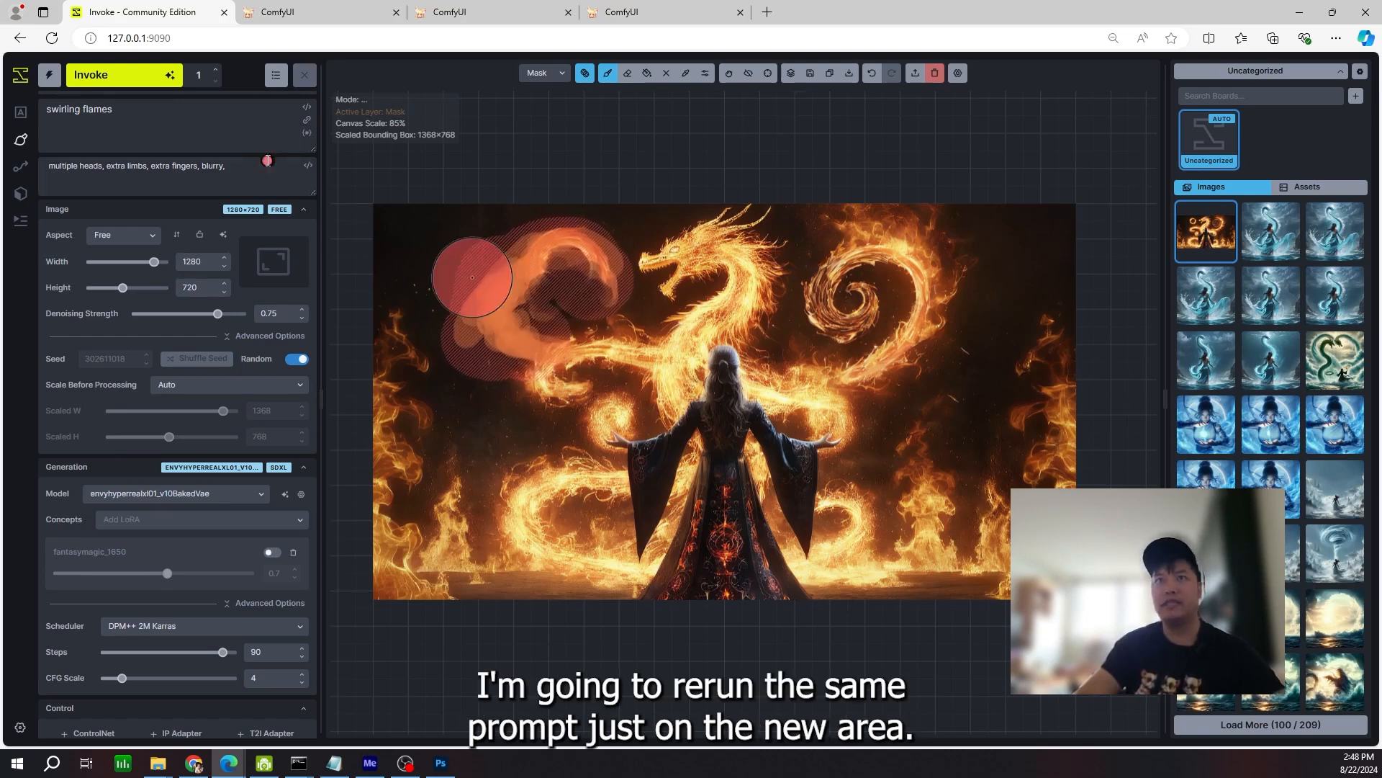
{"action": "left_click", "coordinate": [126, 74]}
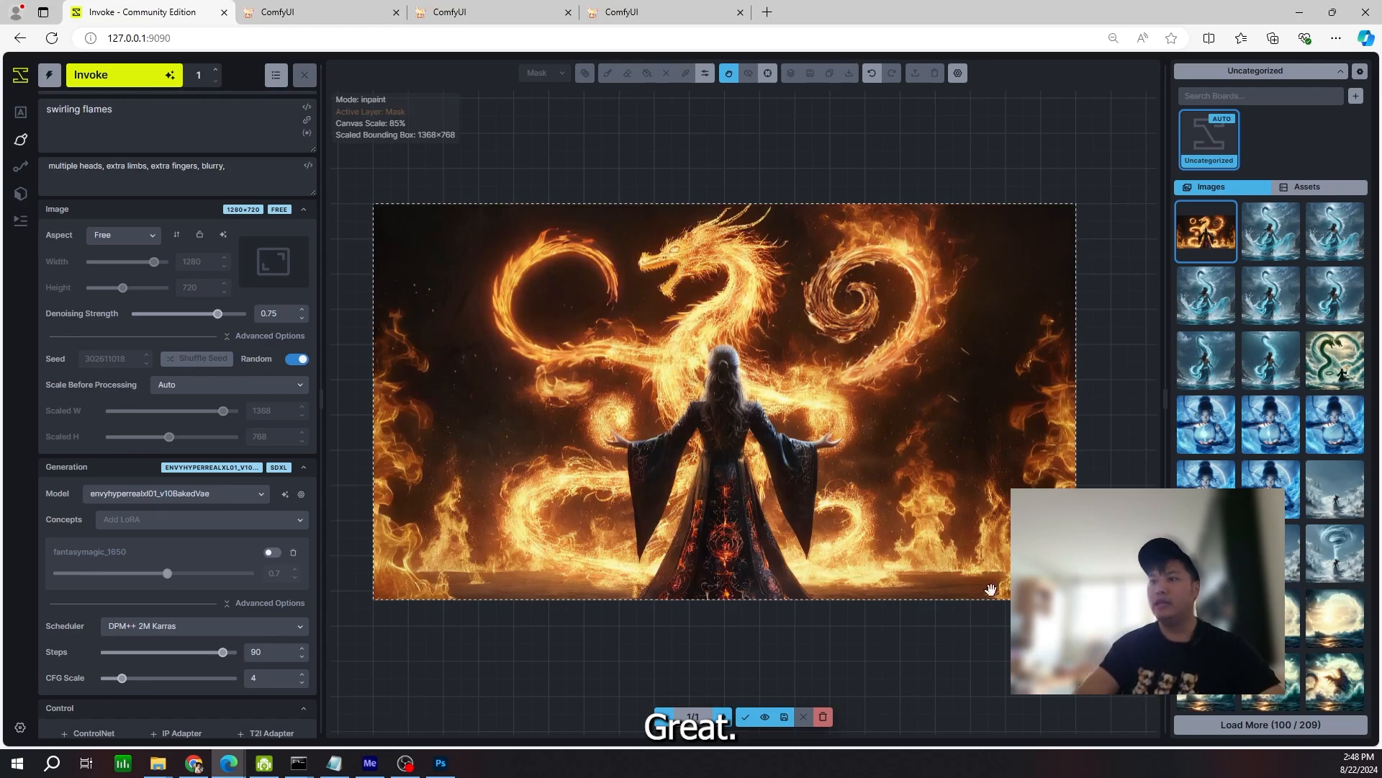
{"action": "left_click", "coordinate": [745, 717]}
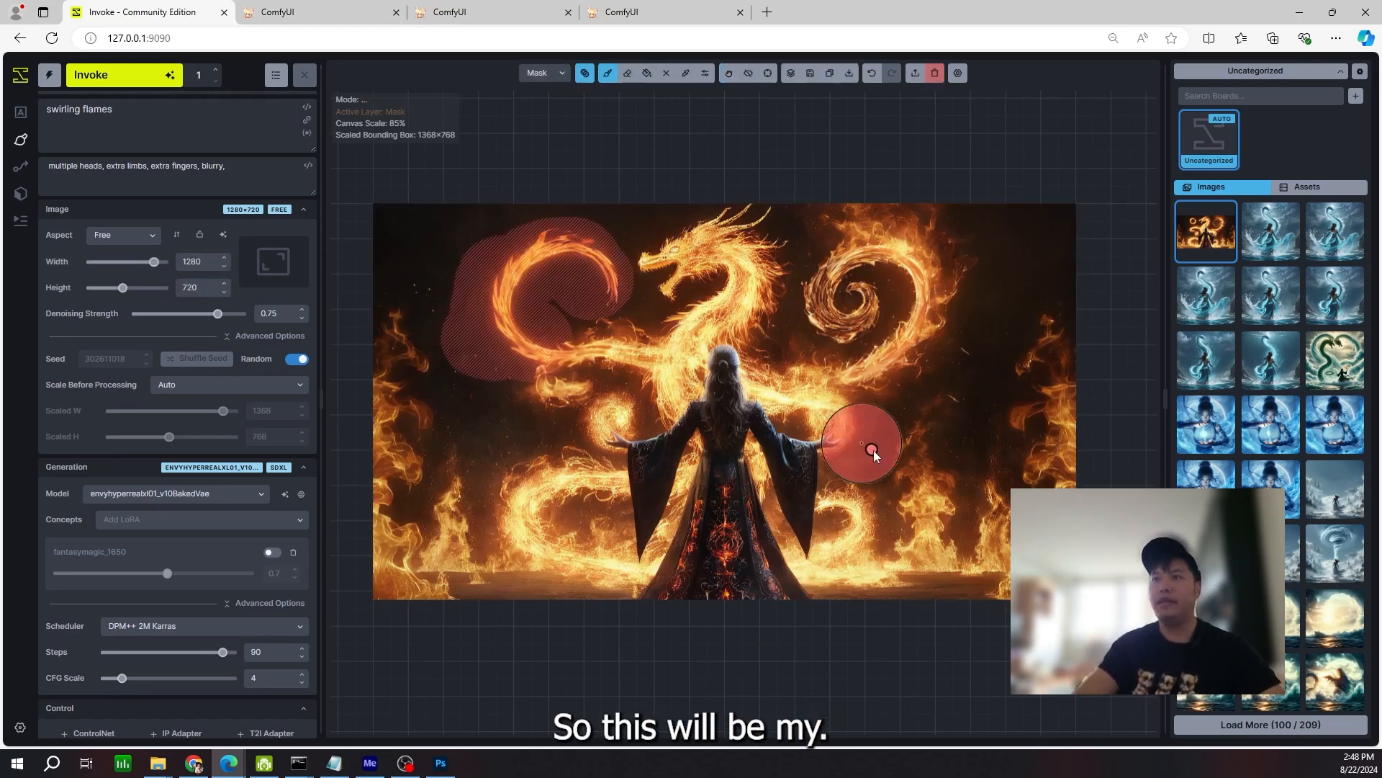
- Clear the mask and save the canvas image to the gallery as the end frame
{"action": "key", "text": "shift+c"}
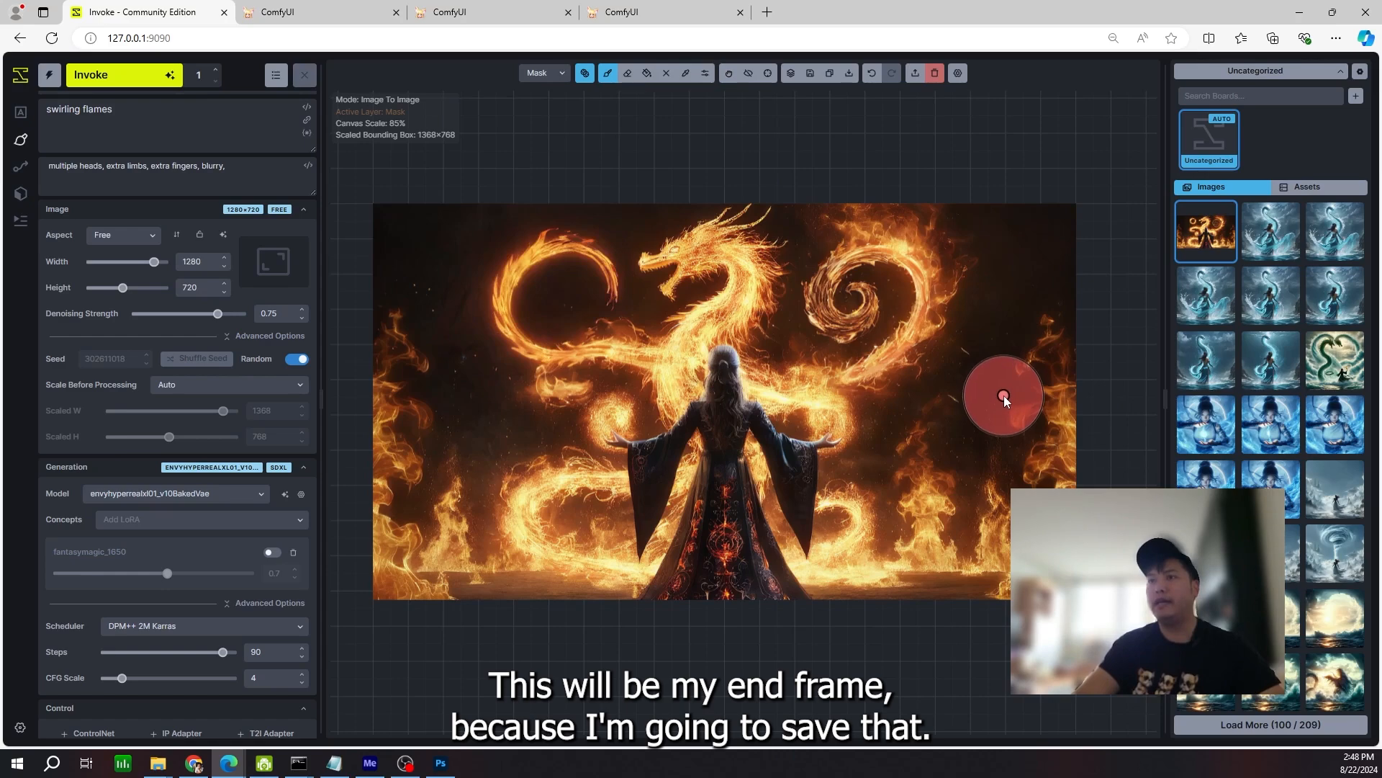
{"action": "left_click", "coordinate": [807, 74]}
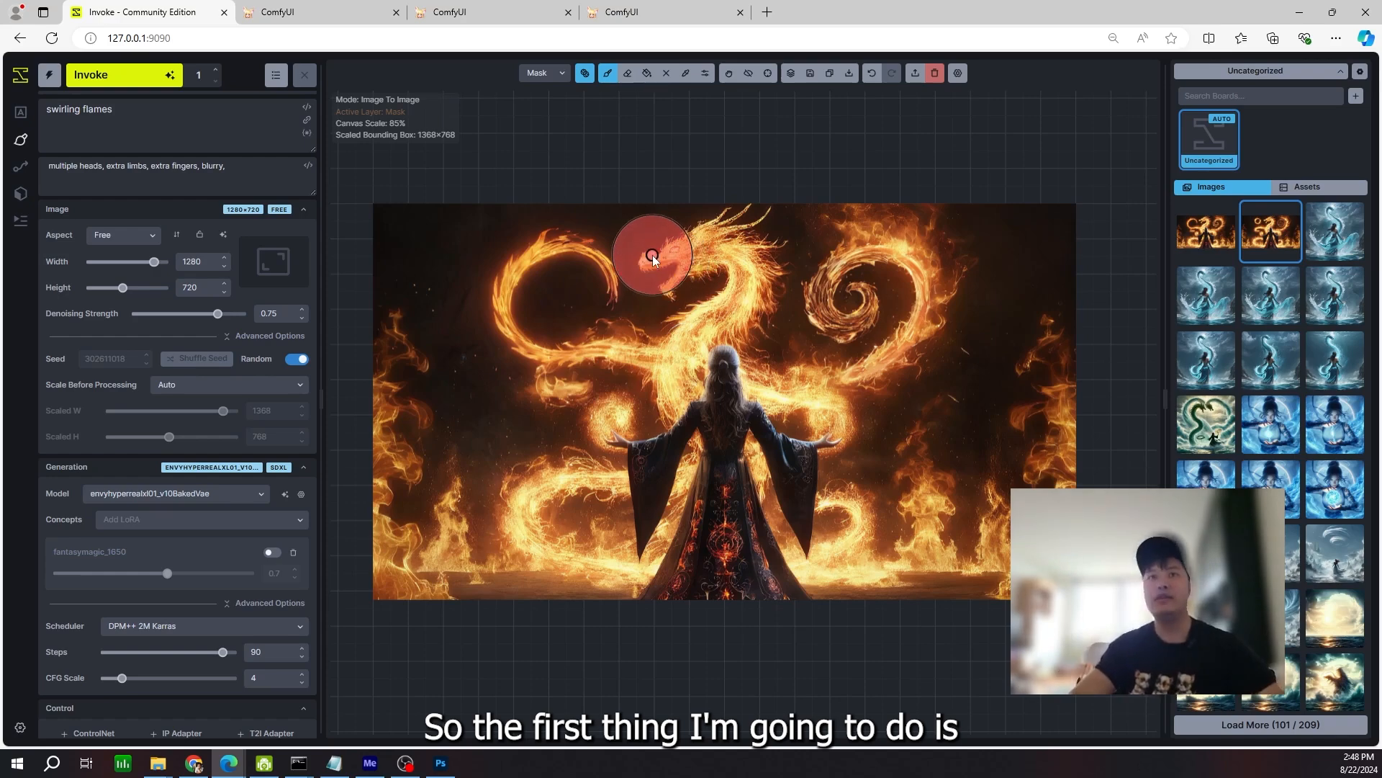
- Mask the dragon's head and neck down to the mage's shoulder and inpaint them with "swirling flames"
{"action": "scroll", "coordinate": [667, 263], "scroll_direction": "down", "scroll_amount": 1}
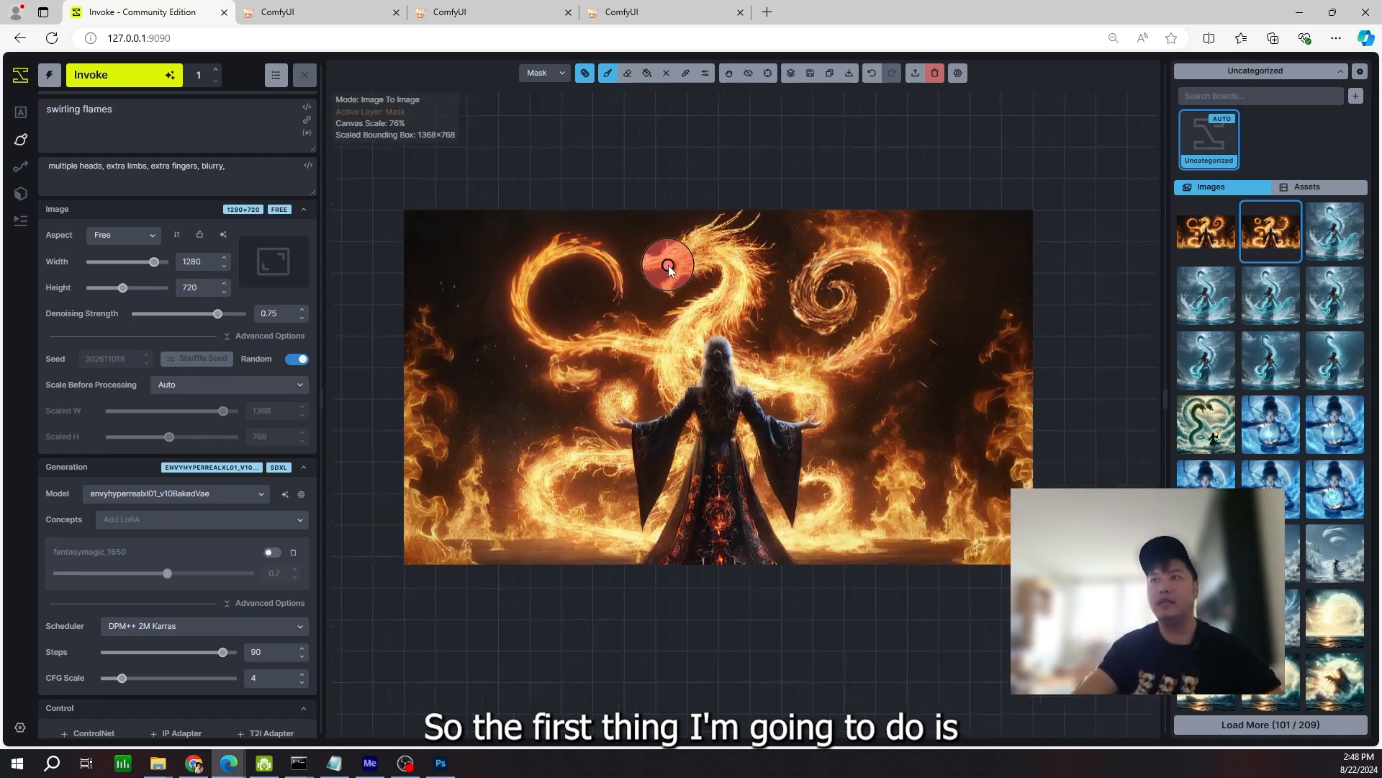
{"action": "mouse_move", "coordinate": [671, 267]}
{"action": "left_mouse_down"}
{"action": "mouse_move", "coordinate": [727, 260]}
{"action": "mouse_move", "coordinate": [715, 301]}
{"action": "mouse_move", "coordinate": [740, 245]}
{"action": "mouse_move", "coordinate": [705, 237]}
{"action": "mouse_move", "coordinate": [747, 235]}
{"action": "mouse_move", "coordinate": [694, 303]}
{"action": "mouse_move", "coordinate": [747, 275]}
{"action": "mouse_move", "coordinate": [728, 255]}
{"action": "mouse_move", "coordinate": [696, 265]}
{"action": "mouse_move", "coordinate": [707, 298]}
{"action": "left_mouse_up"}
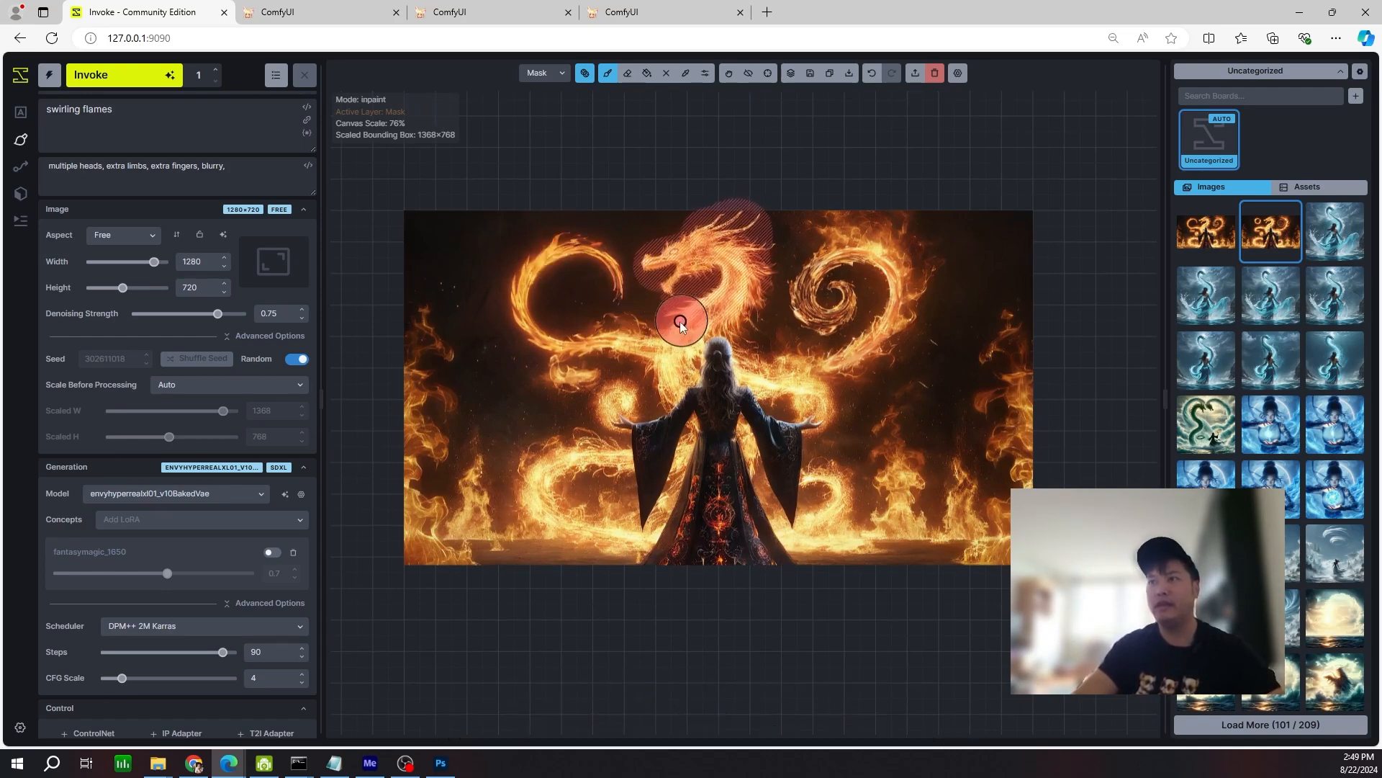
{"action": "mouse_move", "coordinate": [680, 322]}
{"action": "left_mouse_down"}
{"action": "mouse_move", "coordinate": [657, 364]}
{"action": "mouse_move", "coordinate": [666, 355]}
{"action": "left_mouse_up"}
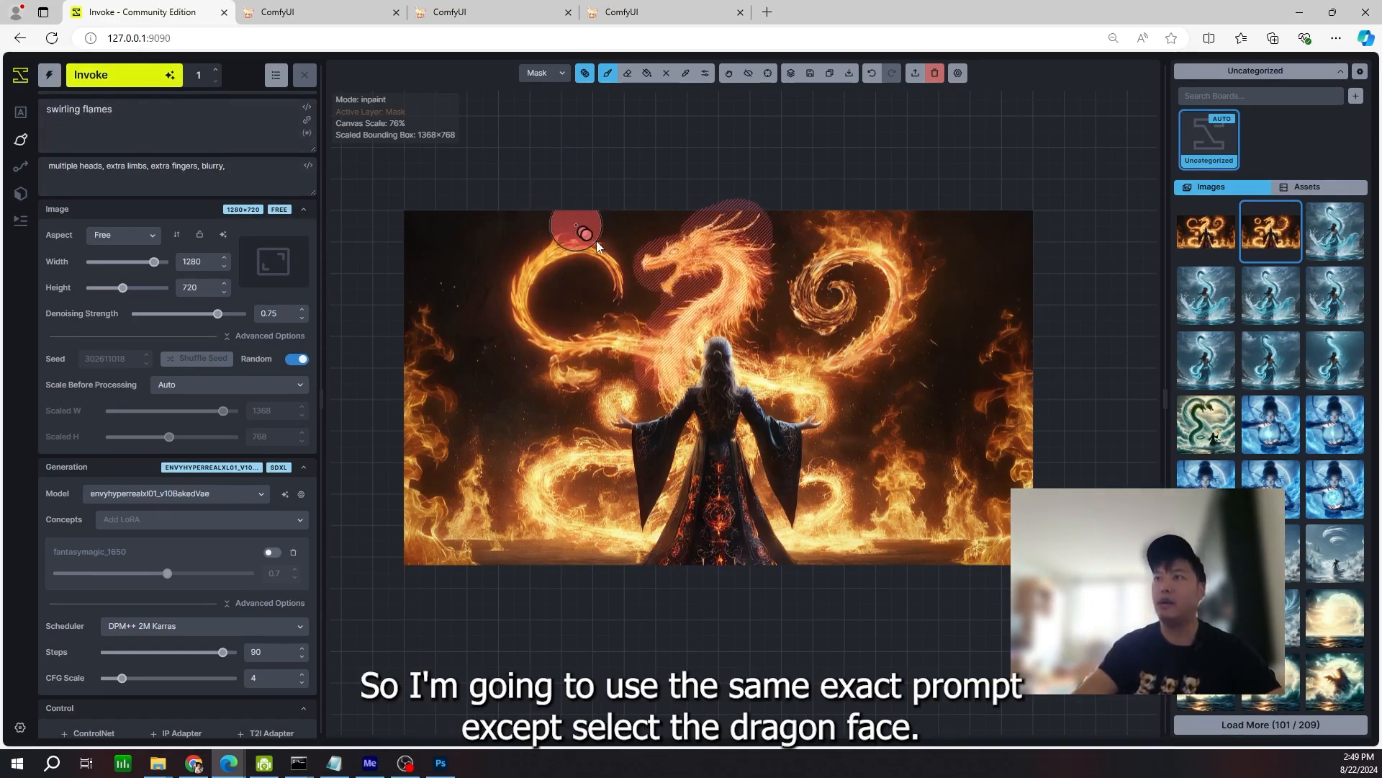
{"action": "left_click", "coordinate": [101, 75]}
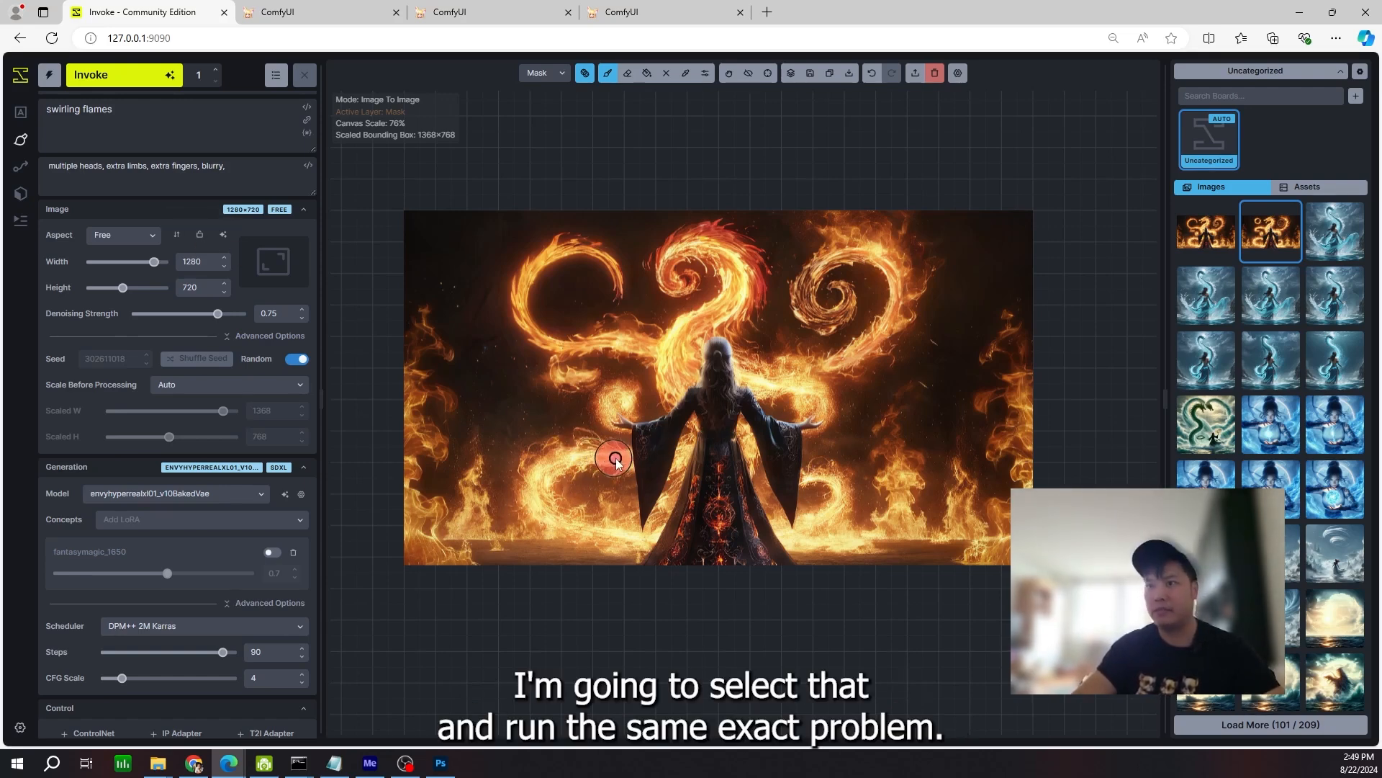
- Mask the lower flame swirls and the background flames on both sides of the mage, and inpaint them with the same prompt
{"action": "mouse_move", "coordinate": [537, 456]}
{"action": "left_mouse_down"}
{"action": "mouse_move", "coordinate": [526, 497]}
{"action": "mouse_move", "coordinate": [624, 535]}
{"action": "mouse_move", "coordinate": [592, 506]}
{"action": "mouse_move", "coordinate": [602, 515]}
{"action": "mouse_move", "coordinate": [463, 521]}
{"action": "mouse_move", "coordinate": [472, 473]}
{"action": "mouse_move", "coordinate": [431, 369]}
{"action": "mouse_move", "coordinate": [414, 478]}
{"action": "mouse_move", "coordinate": [415, 528]}
{"action": "mouse_move", "coordinate": [435, 495]}
{"action": "mouse_move", "coordinate": [439, 558]}
{"action": "left_mouse_up"}
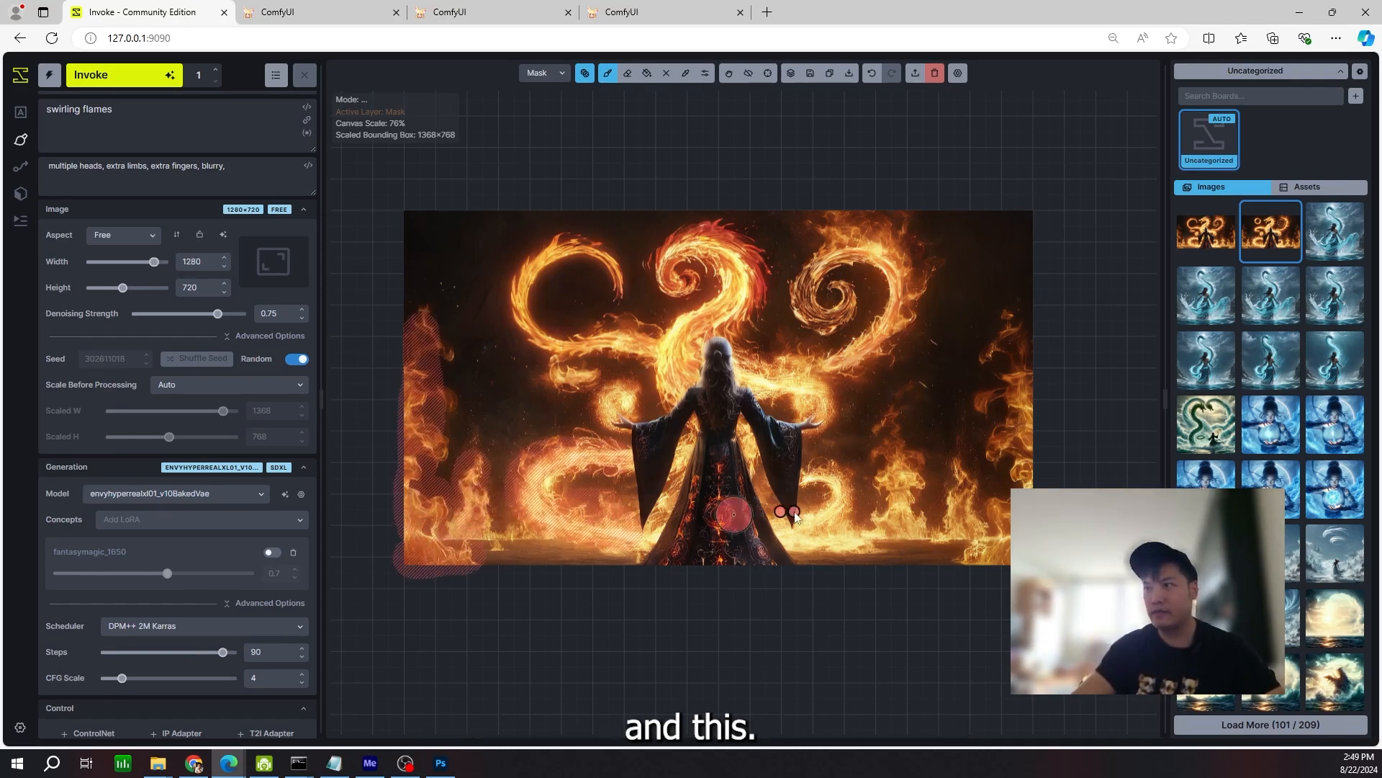
{"action": "mouse_move", "coordinate": [817, 500]}
{"action": "left_mouse_down"}
{"action": "mouse_move", "coordinate": [893, 427]}
{"action": "mouse_move", "coordinate": [1008, 519]}
{"action": "mouse_move", "coordinate": [1024, 364]}
{"action": "mouse_move", "coordinate": [1008, 550]}
{"action": "mouse_move", "coordinate": [929, 527]}
{"action": "left_mouse_up"}
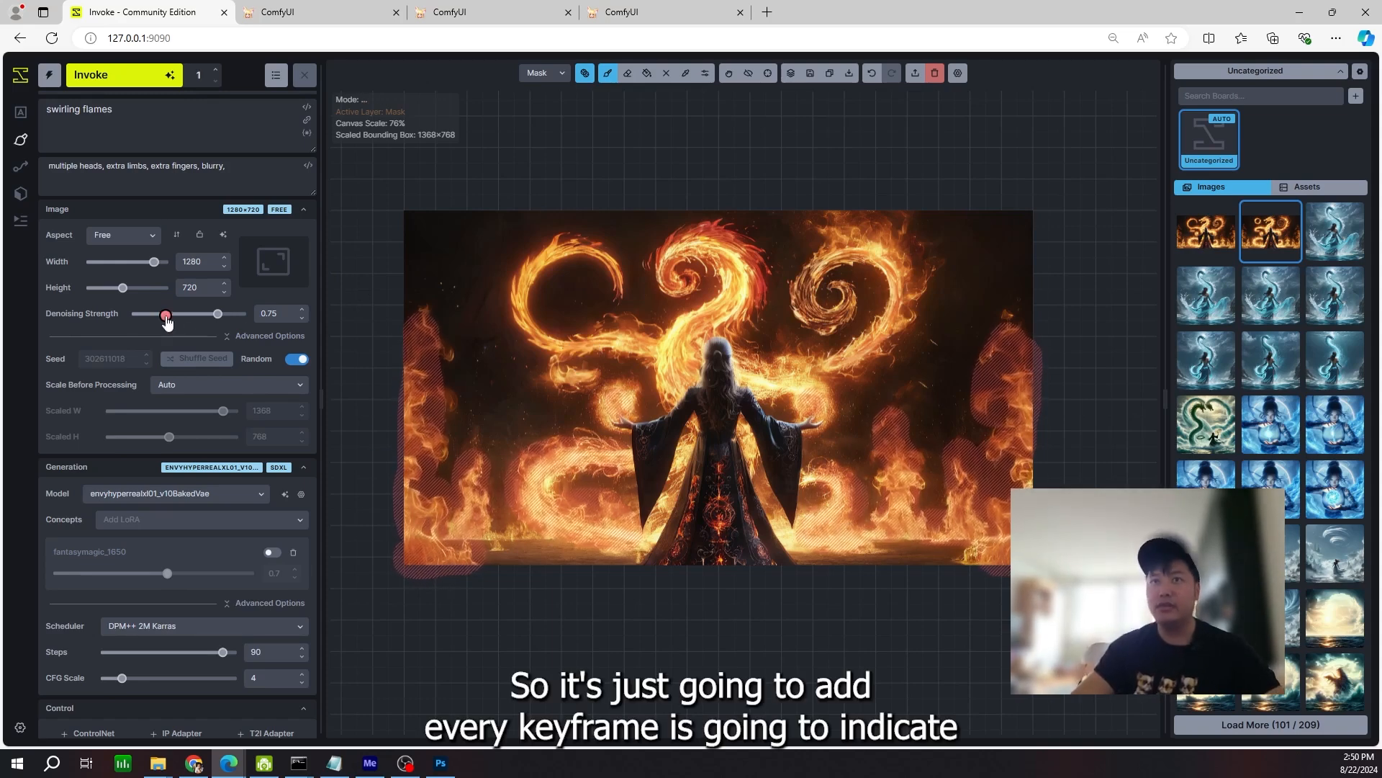
{"action": "left_click", "coordinate": [115, 85]}
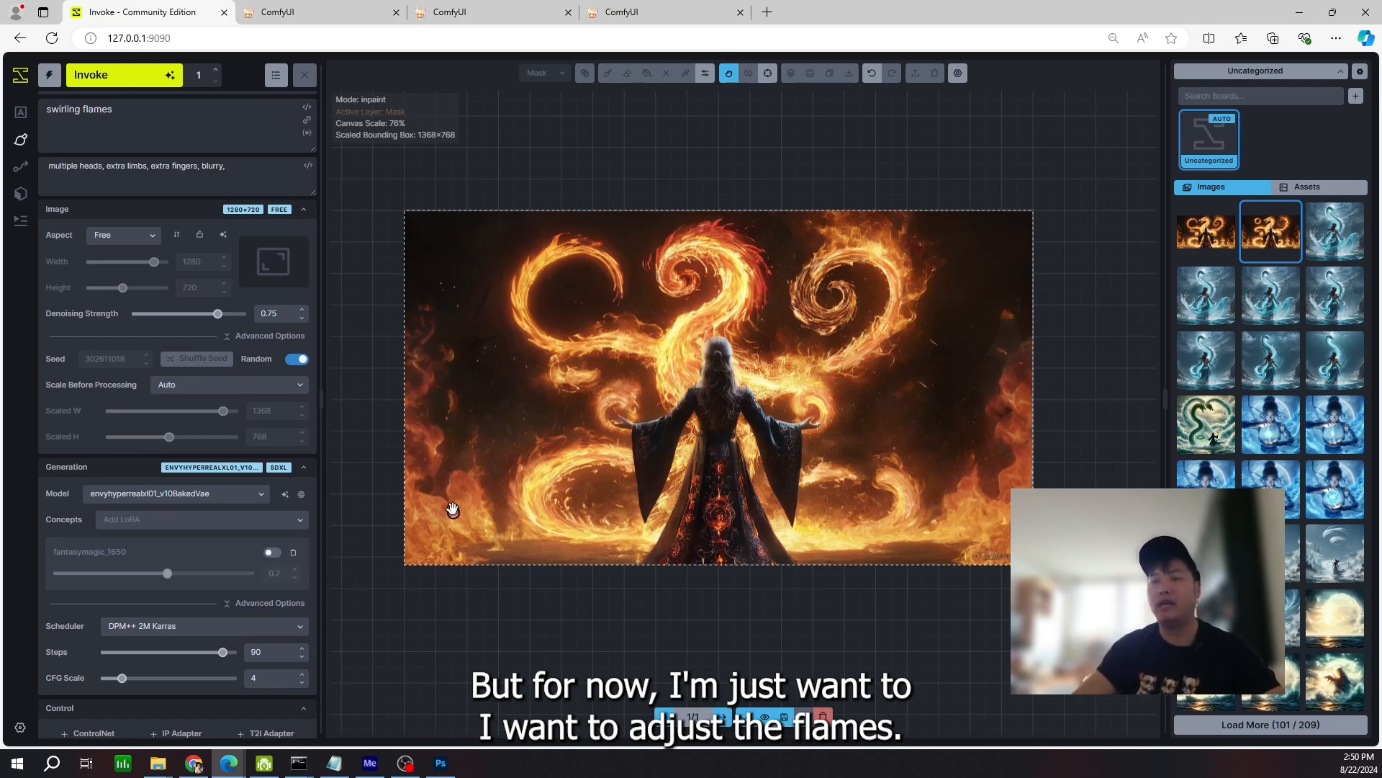
- Compare the inpainted background flames with the previous version and accept the result
{"action": "left_click", "coordinate": [765, 718]}
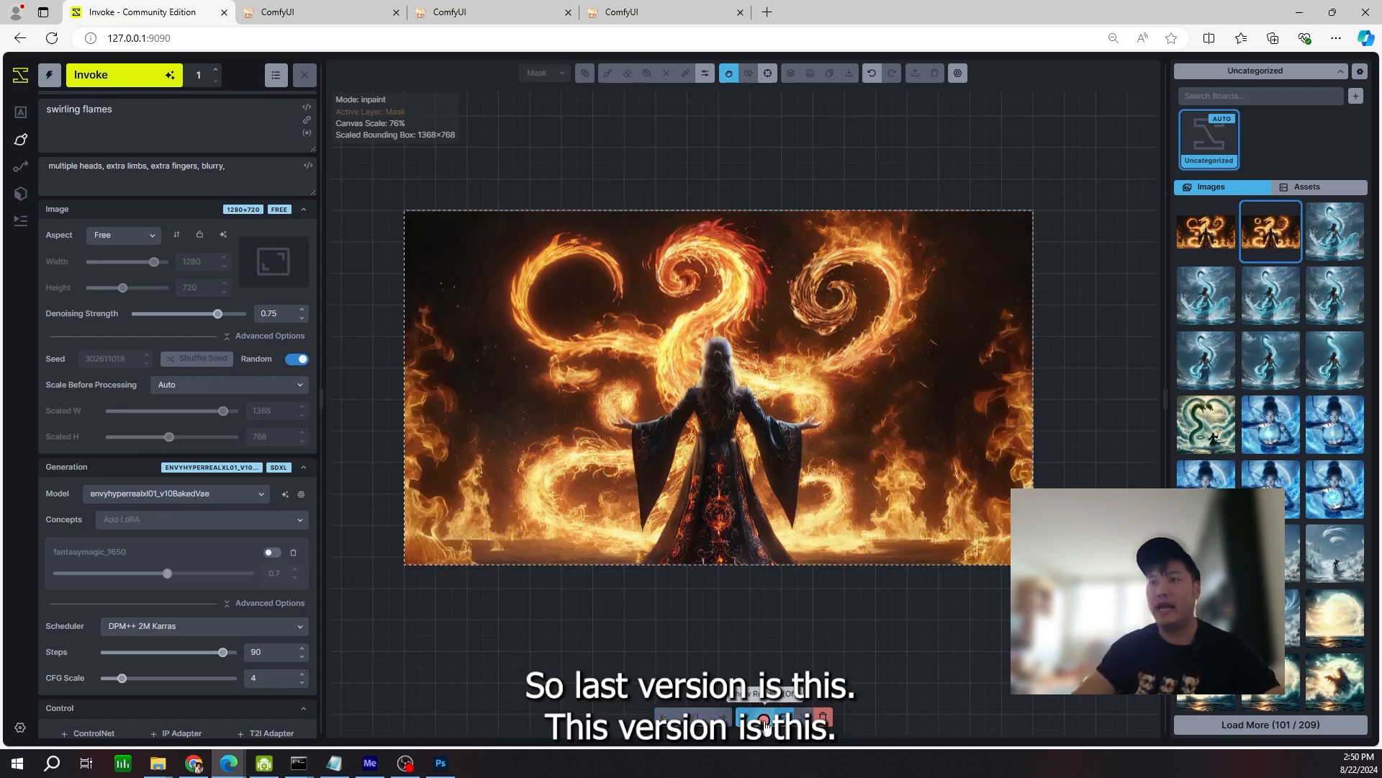
{"action": "left_click", "coordinate": [767, 723]}
{"action": "left_click", "coordinate": [767, 724]}
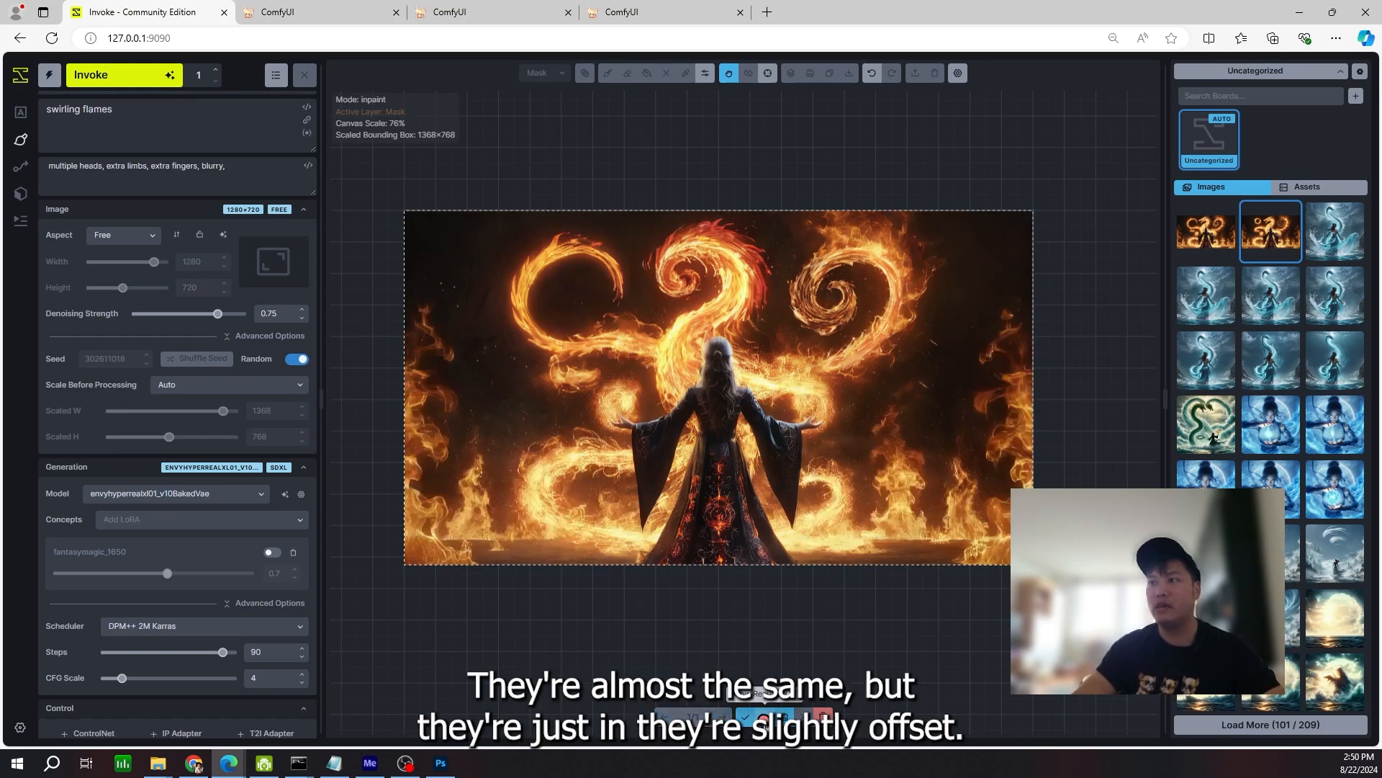
{"action": "left_click", "coordinate": [767, 723]}
{"action": "left_click", "coordinate": [767, 724]}
{"action": "left_click", "coordinate": [766, 723]}
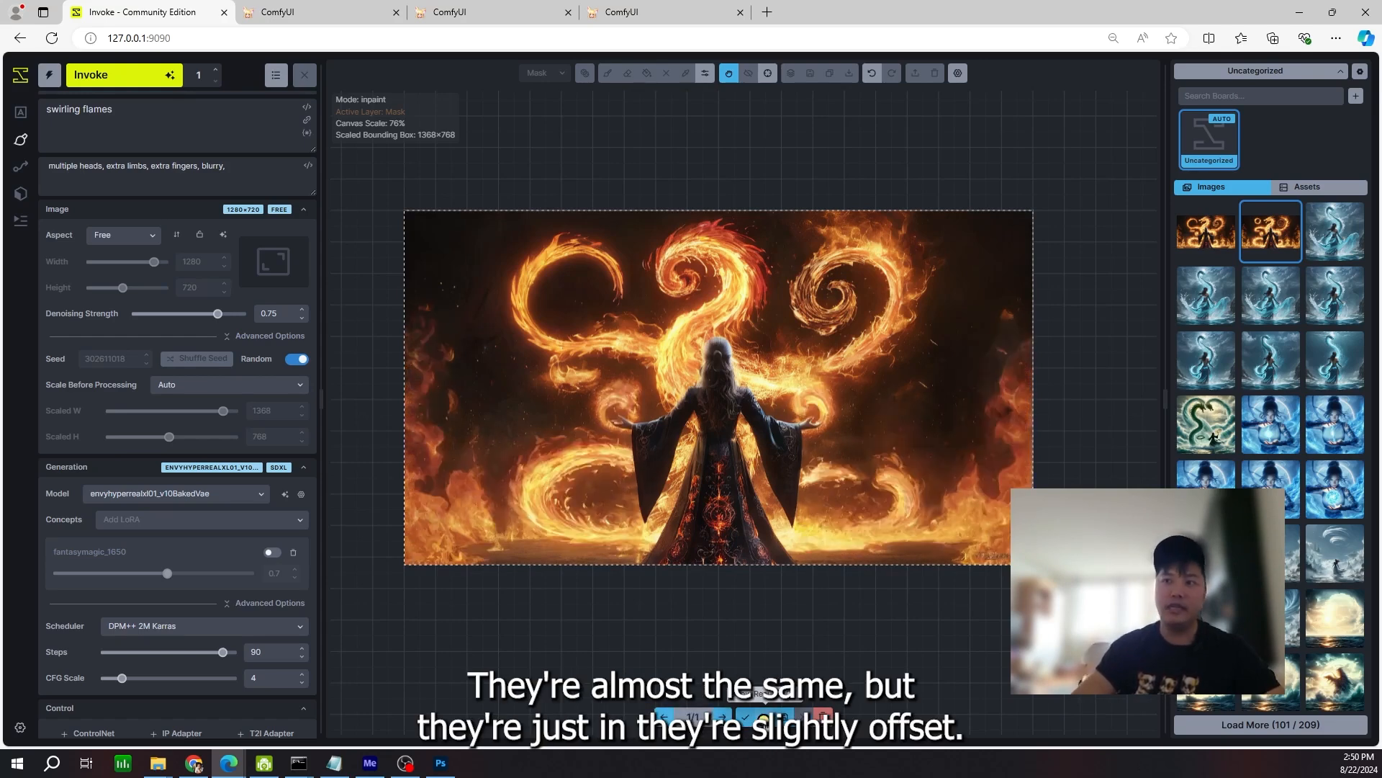
{"action": "left_click", "coordinate": [767, 724]}
{"action": "left_click", "coordinate": [767, 724]}
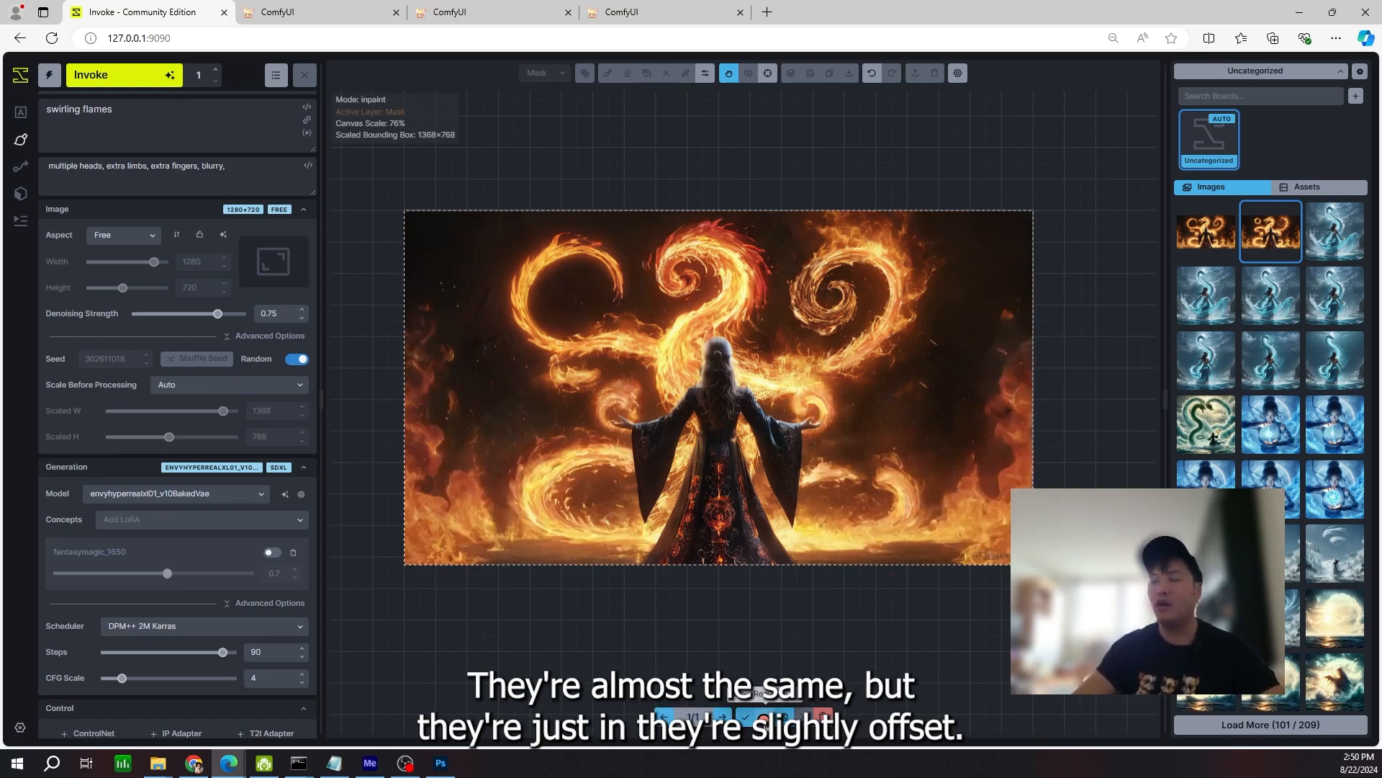
{"action": "left_click", "coordinate": [746, 717]}
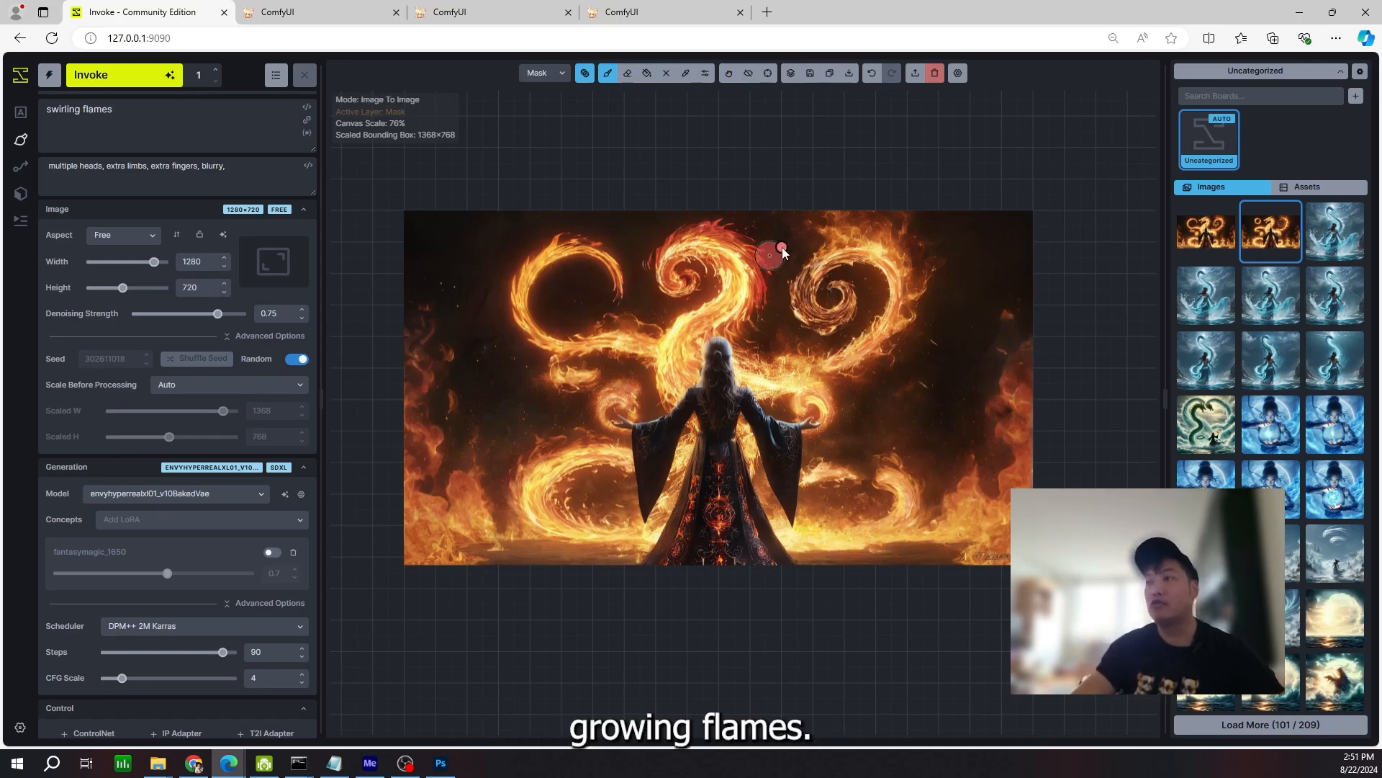
- On the Base layer, pick the dark background colour and paint out most of the two large flame spirals beside the dragon swirl
{"action": "key", "text": "ctrl+Return"}
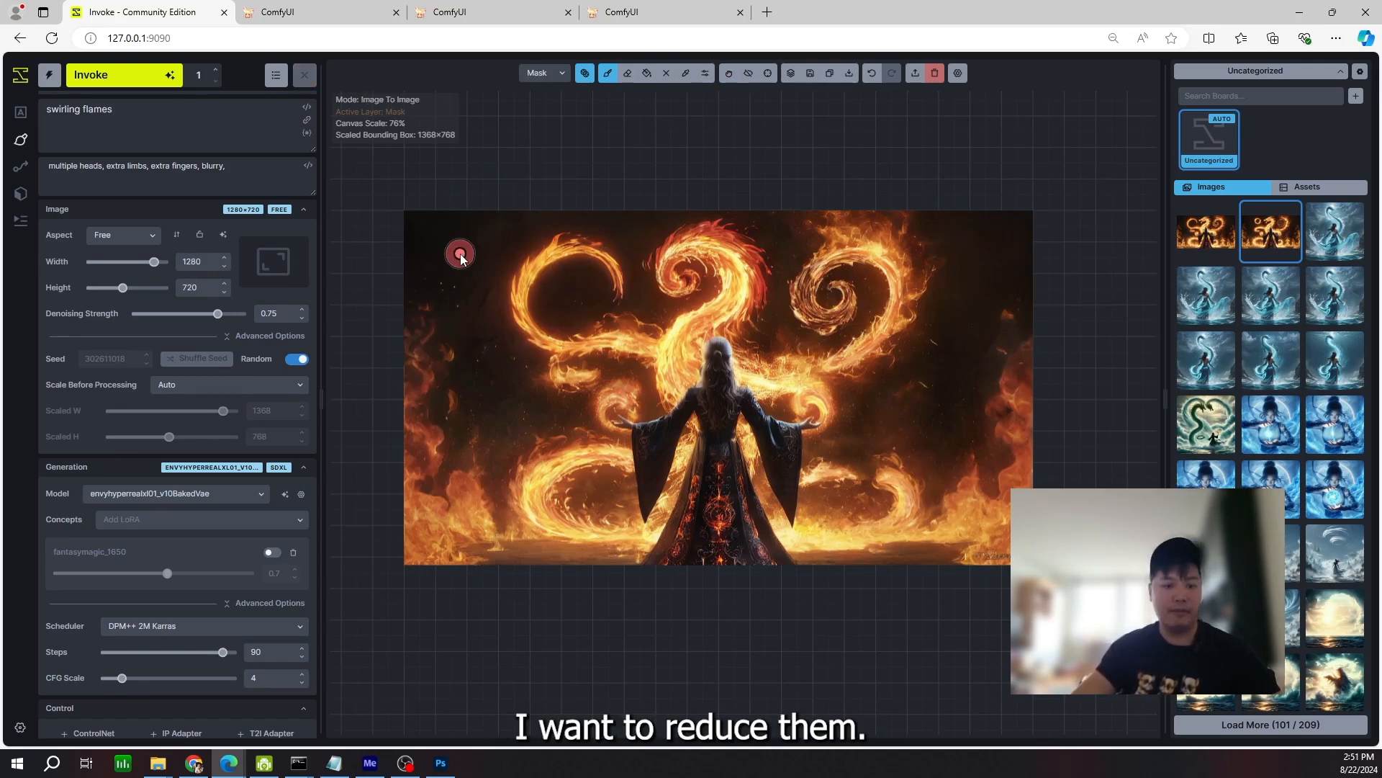
{"action": "key", "text": "c"}
{"action": "left_click", "coordinate": [540, 119]}
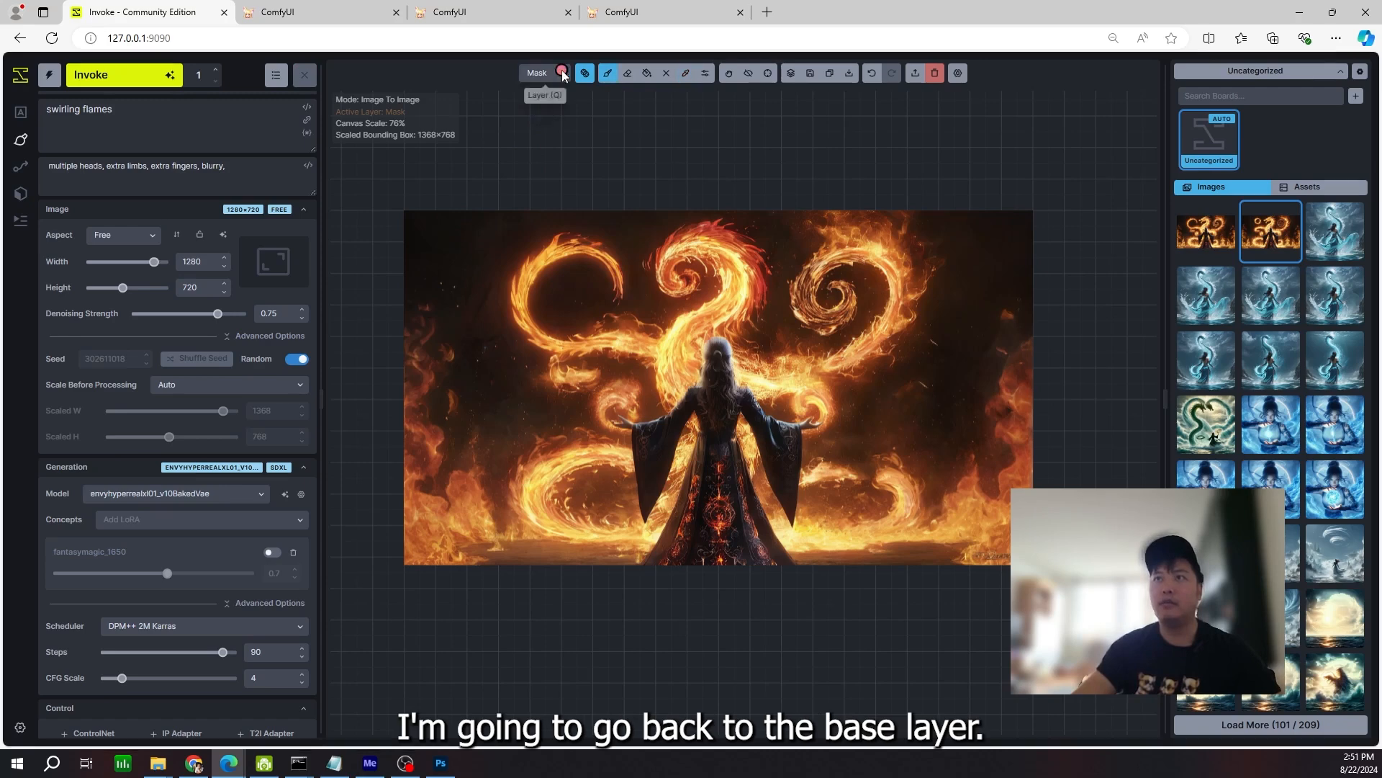
{"action": "left_click", "coordinate": [547, 98]}
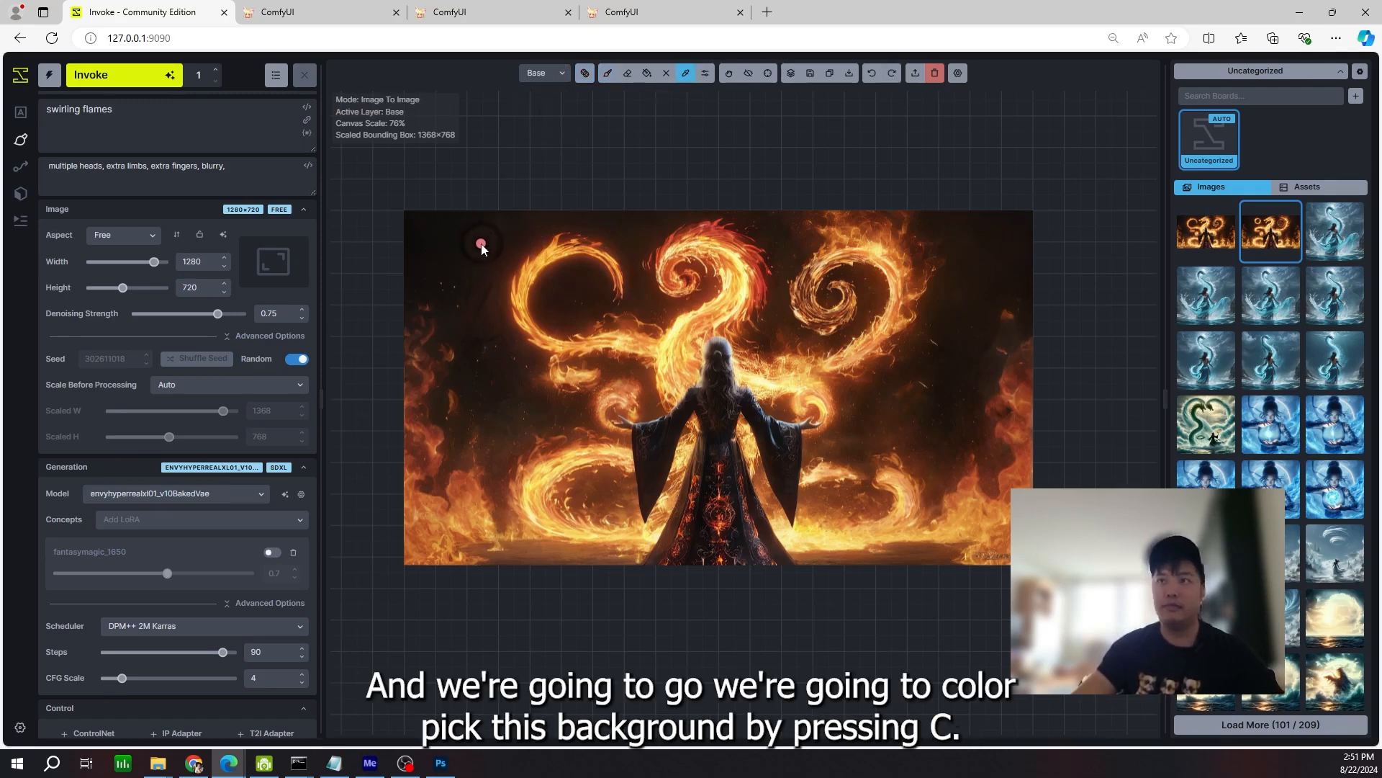
{"action": "mouse_move", "coordinate": [606, 290]}
{"action": "left_mouse_down"}
{"action": "mouse_move", "coordinate": [595, 263]}
{"action": "mouse_move", "coordinate": [631, 299]}
{"action": "left_mouse_up"}
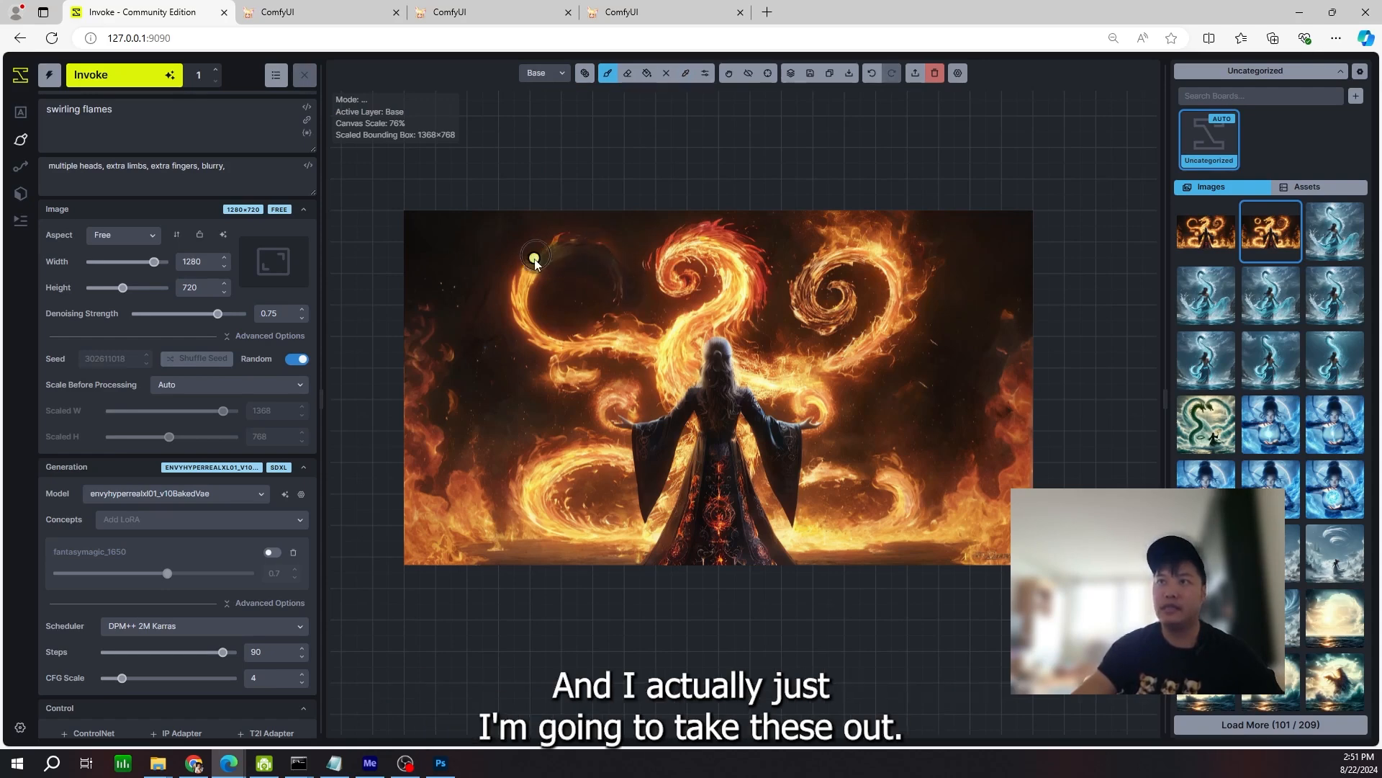
{"action": "mouse_move", "coordinate": [529, 268]}
{"action": "left_mouse_down"}
{"action": "mouse_move", "coordinate": [524, 311]}
{"action": "mouse_move", "coordinate": [525, 286]}
{"action": "mouse_move", "coordinate": [530, 317]}
{"action": "mouse_move", "coordinate": [585, 345]}
{"action": "mouse_move", "coordinate": [525, 284]}
{"action": "mouse_move", "coordinate": [604, 336]}
{"action": "left_mouse_up"}
{"action": "mouse_move", "coordinate": [849, 302]}
{"action": "left_mouse_down"}
{"action": "mouse_move", "coordinate": [815, 269]}
{"action": "mouse_move", "coordinate": [803, 299]}
{"action": "left_mouse_up"}
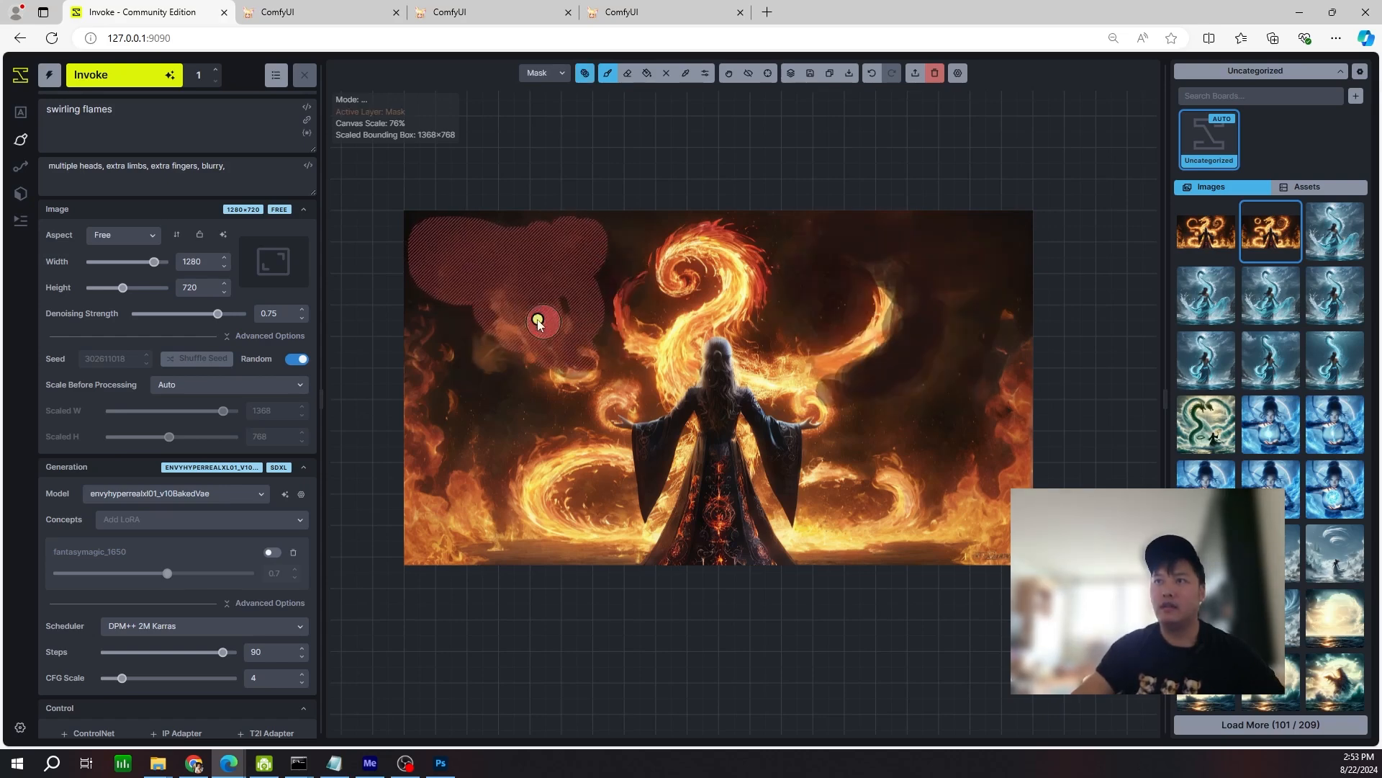
- Mask the painted-out spiral areas and the dark background beside them, inpaint them with "swirling flames", and accept the result
{"action": "left_click_drag", "start_coordinate": [540, 318], "coordinate": [519, 363]}
{"action": "left_click_drag", "start_coordinate": [970, 320], "coordinate": [986, 468]}
{"action": "key", "text": "ctrl+Return"}
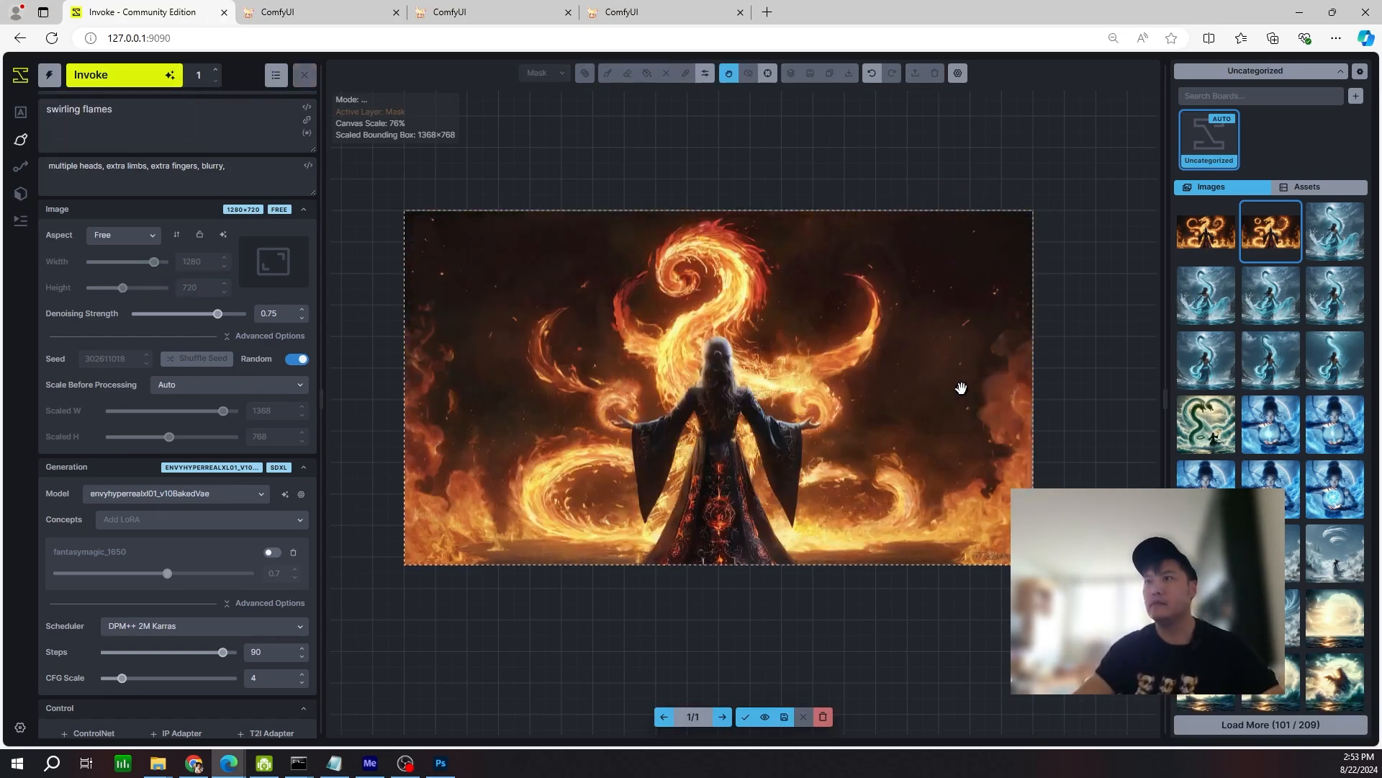
{"action": "left_click", "coordinate": [763, 718]}
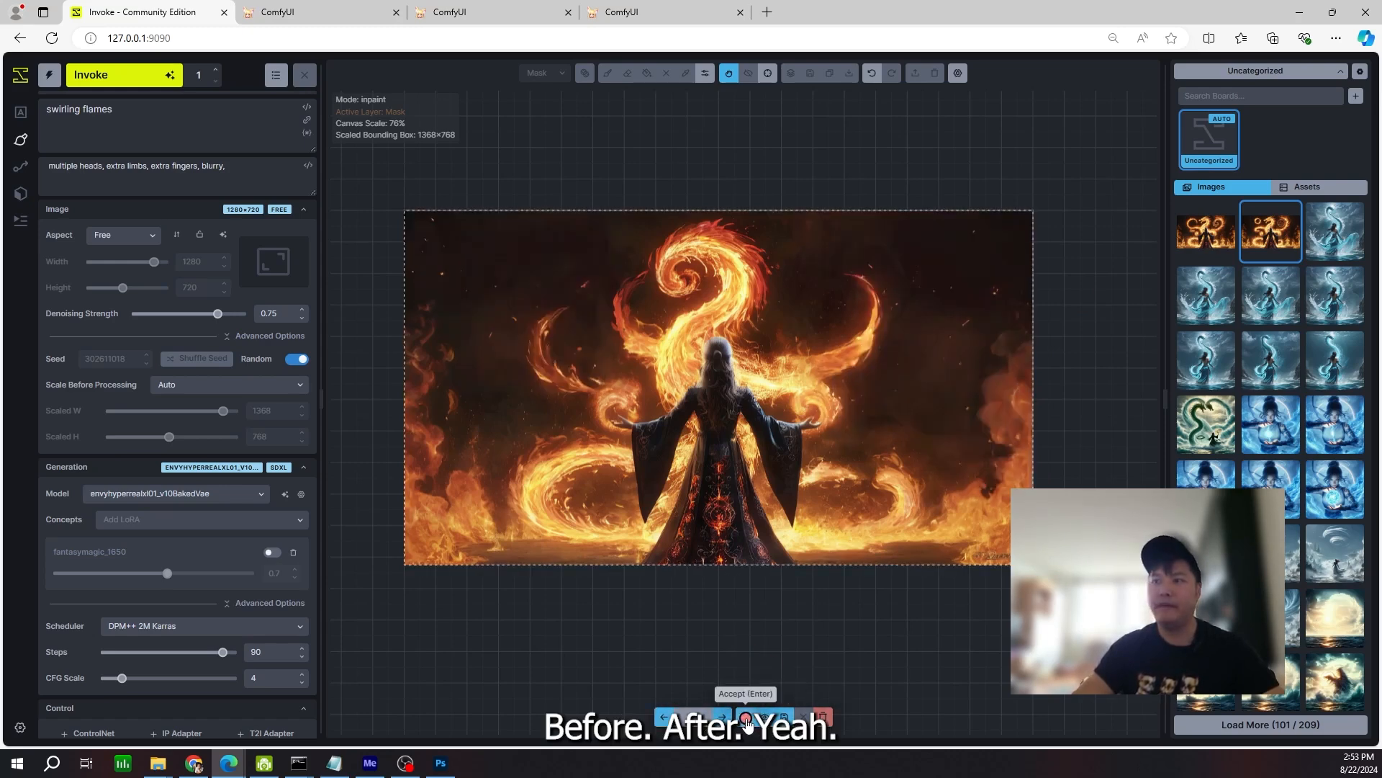
{"action": "left_click", "coordinate": [745, 717]}
- Save the canvas image to the gallery as the second-to-last keyframe
{"action": "key", "text": "h"}
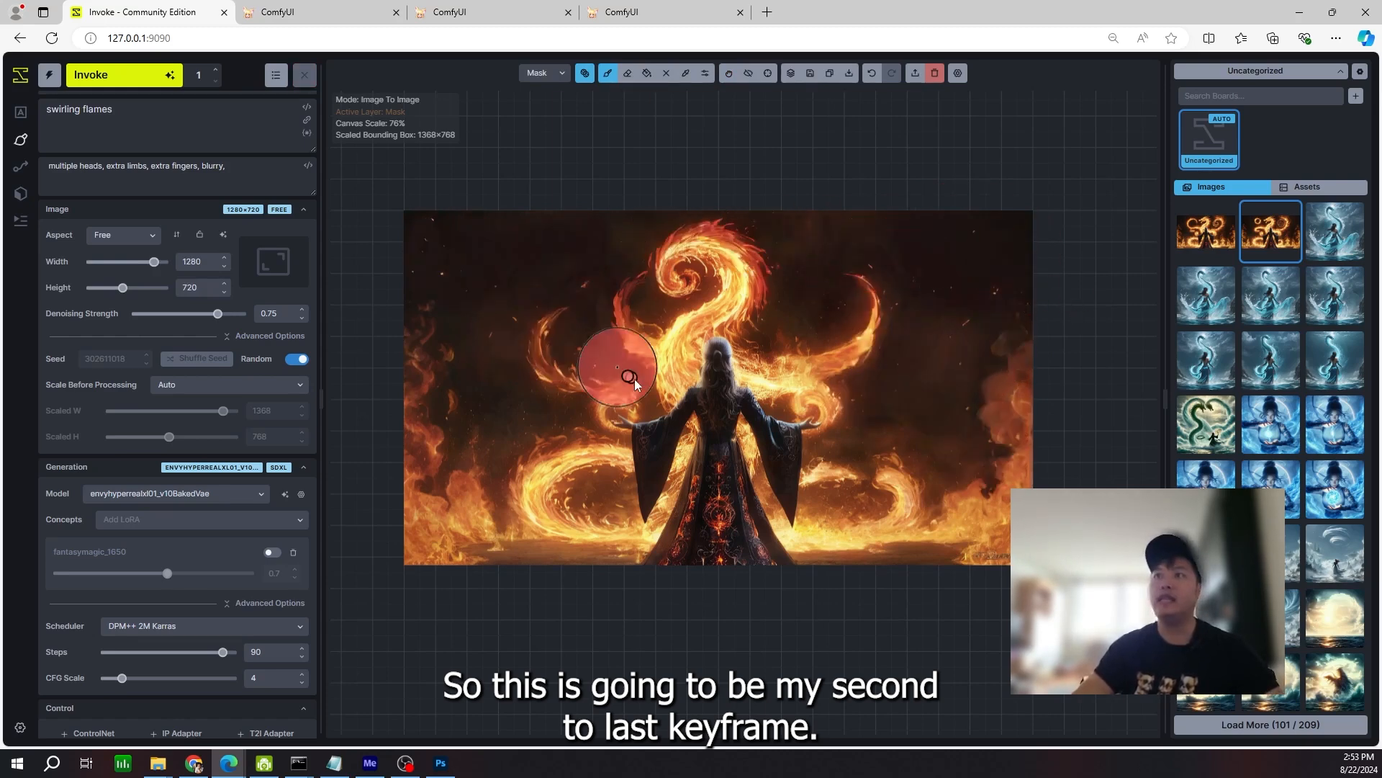
{"action": "key", "text": "shift+s"}
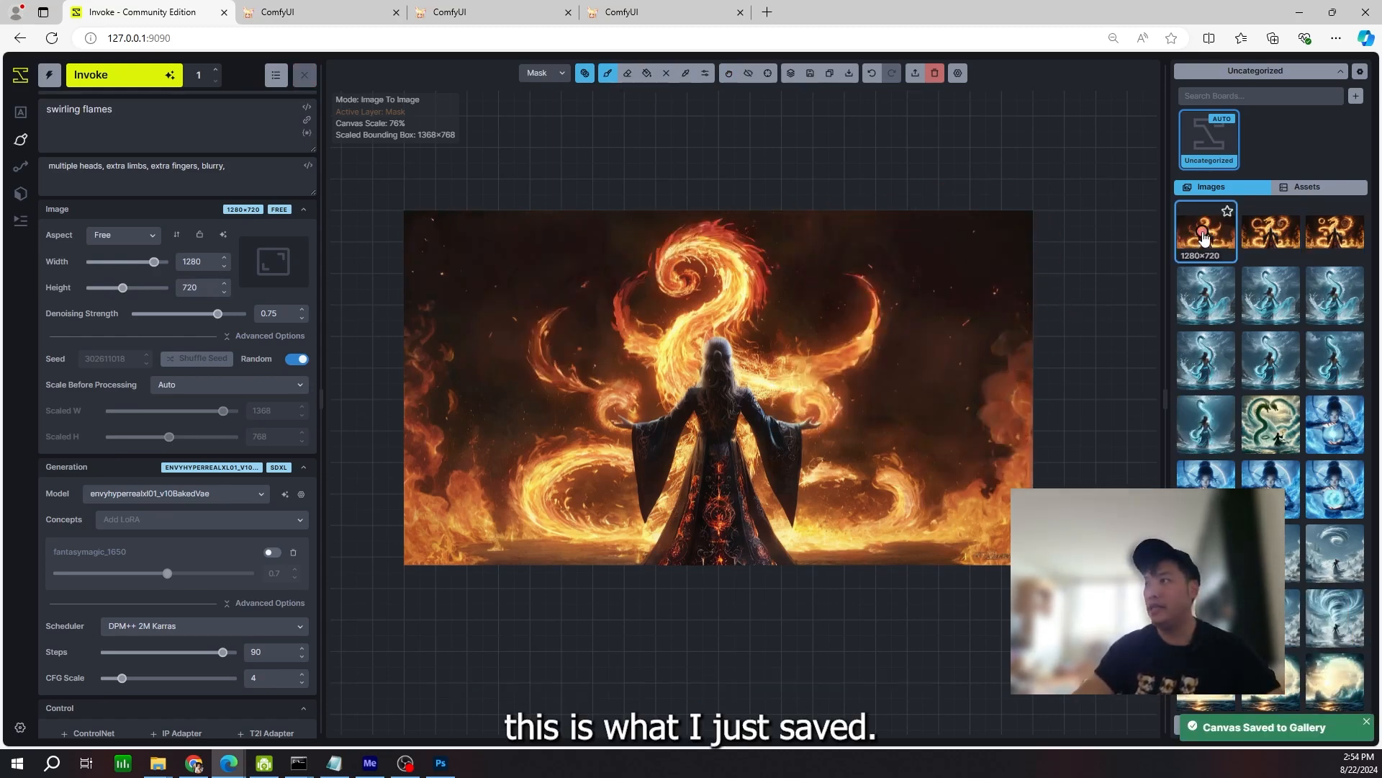
- Compare the newly saved keyframe with the end frame using the slider, examining the dragon head, side tendrils and background flames
{"action": "right_click", "coordinate": [1204, 237]}
{"action": "left_click", "coordinate": [1152, 297]}
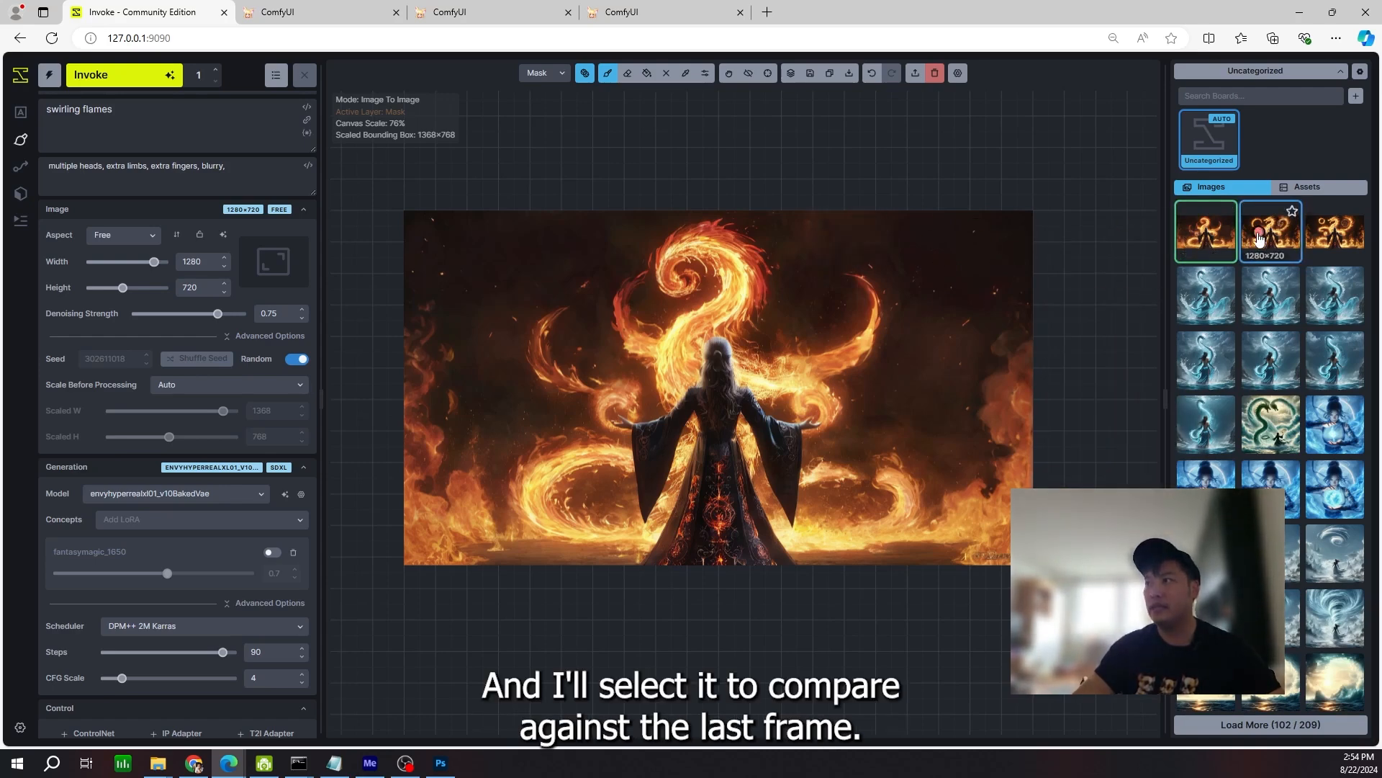
{"action": "left_click", "coordinate": [20, 111]}
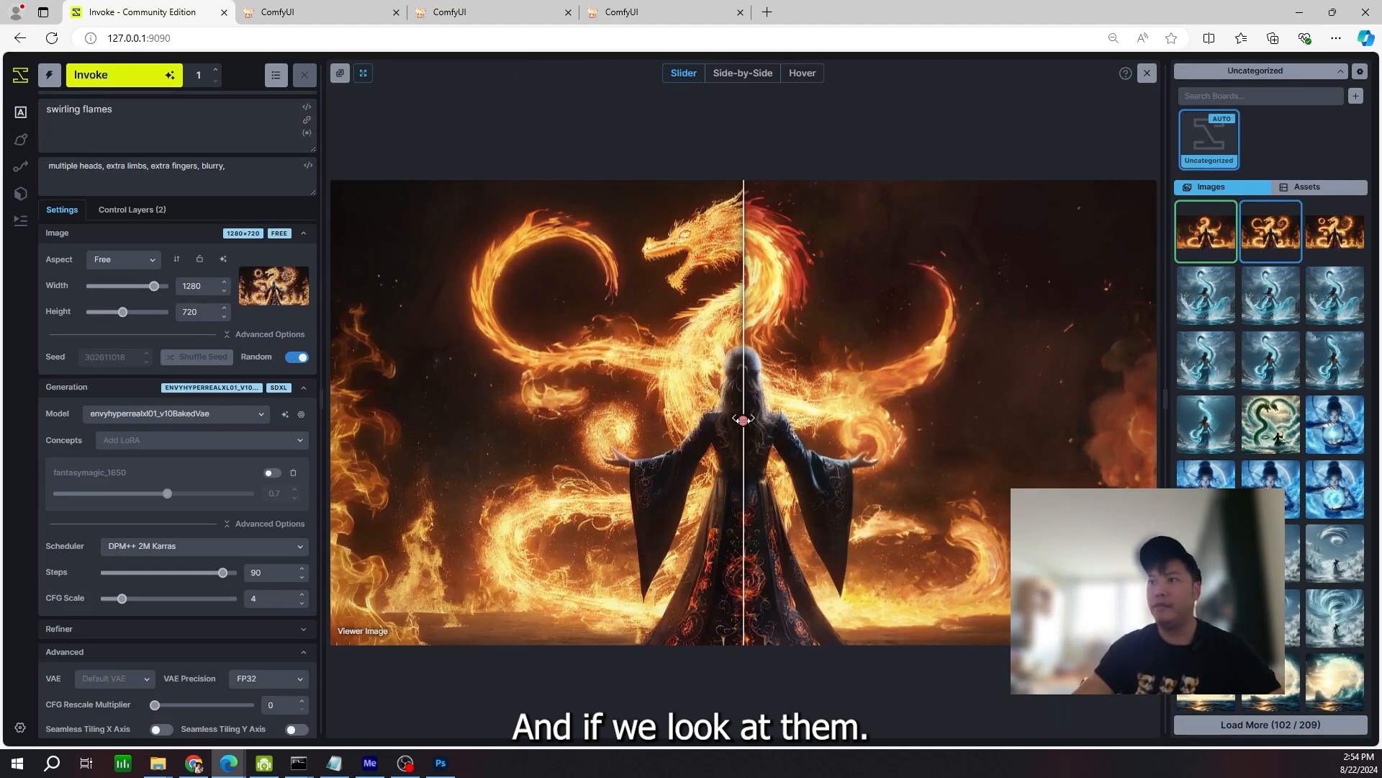
{"action": "mouse_move", "coordinate": [743, 419]}
{"action": "left_mouse_down"}
{"action": "mouse_move", "coordinate": [657, 423]}
{"action": "mouse_move", "coordinate": [1139, 428]}
{"action": "mouse_move", "coordinate": [332, 439]}
{"action": "mouse_move", "coordinate": [1029, 449]}
{"action": "mouse_move", "coordinate": [402, 452]}
{"action": "mouse_move", "coordinate": [1036, 447]}
{"action": "mouse_move", "coordinate": [697, 446]}
{"action": "mouse_move", "coordinate": [756, 441]}
{"action": "left_mouse_up"}
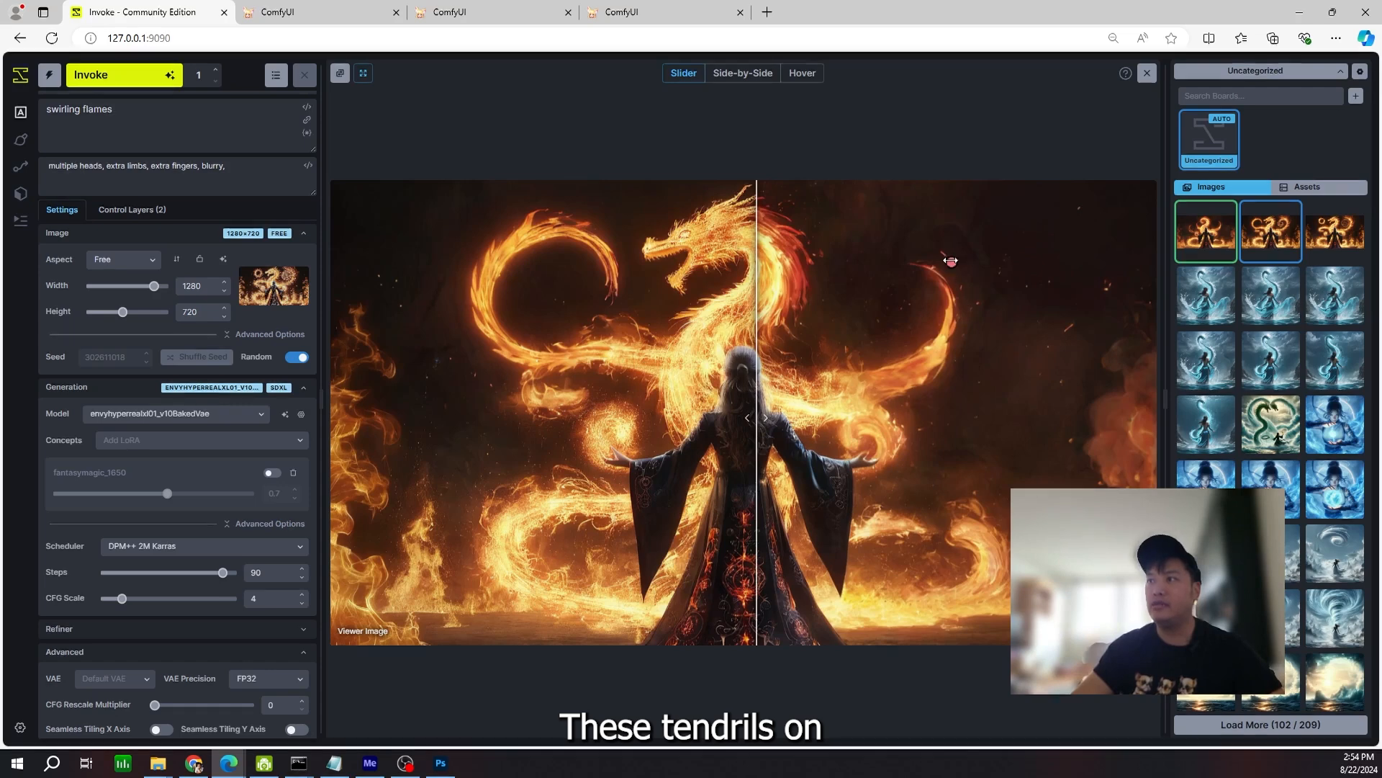
{"action": "left_click_drag", "start_coordinate": [756, 326], "coordinate": [612, 330]}
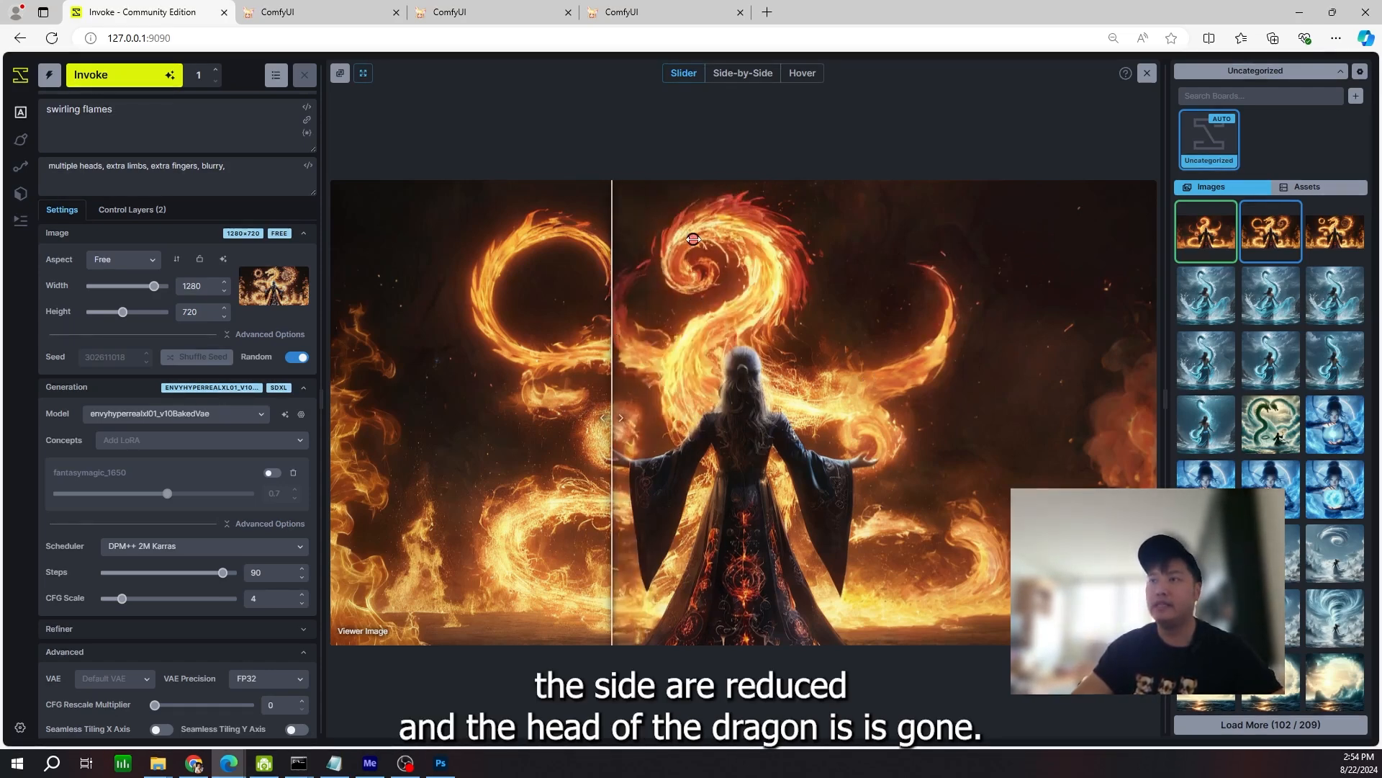
{"action": "left_click_drag", "start_coordinate": [618, 276], "coordinate": [311, 389]}
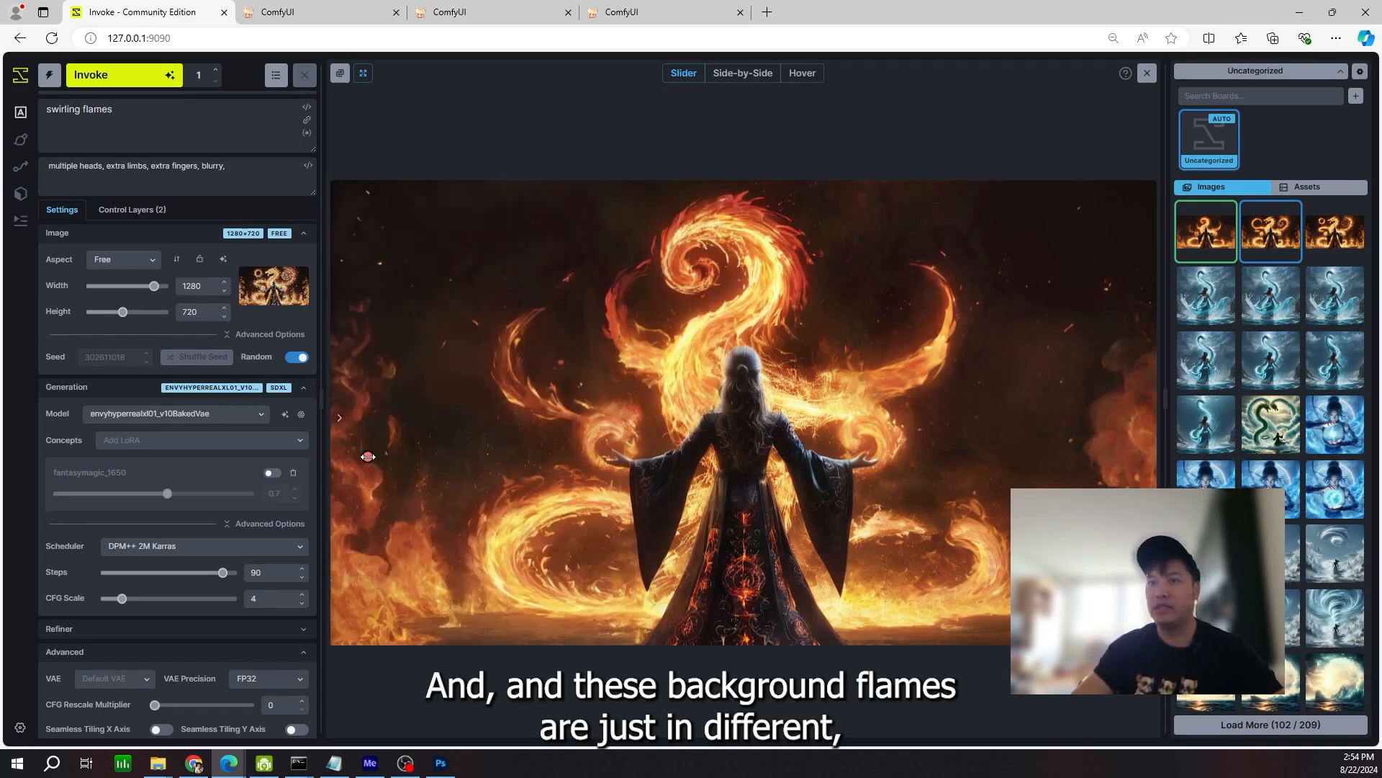
{"action": "left_click_drag", "start_coordinate": [340, 417], "coordinate": [709, 492]}
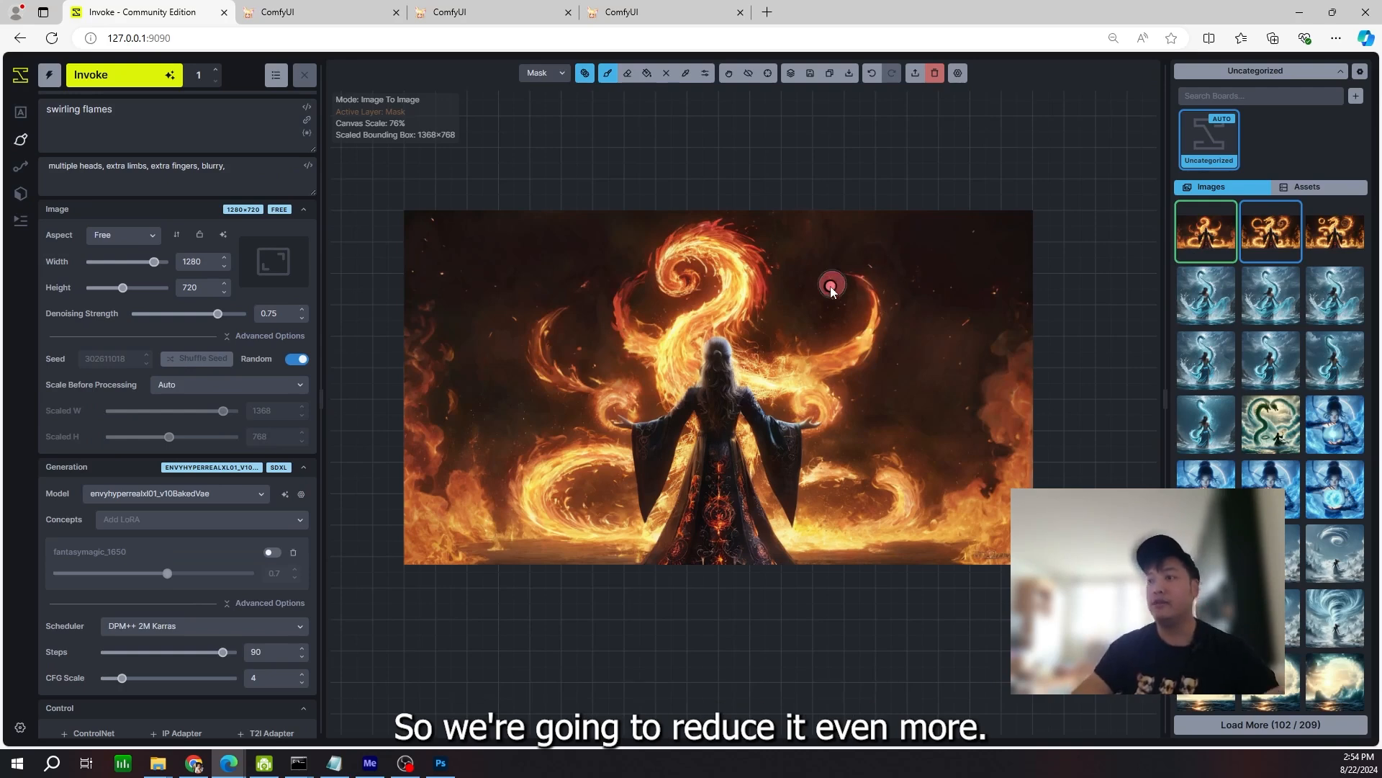
- On the Base layer, paint dark background colour over the curled top of the central swirl, the side tendrils and the lower swirls
{"action": "left_click", "coordinate": [562, 74]}
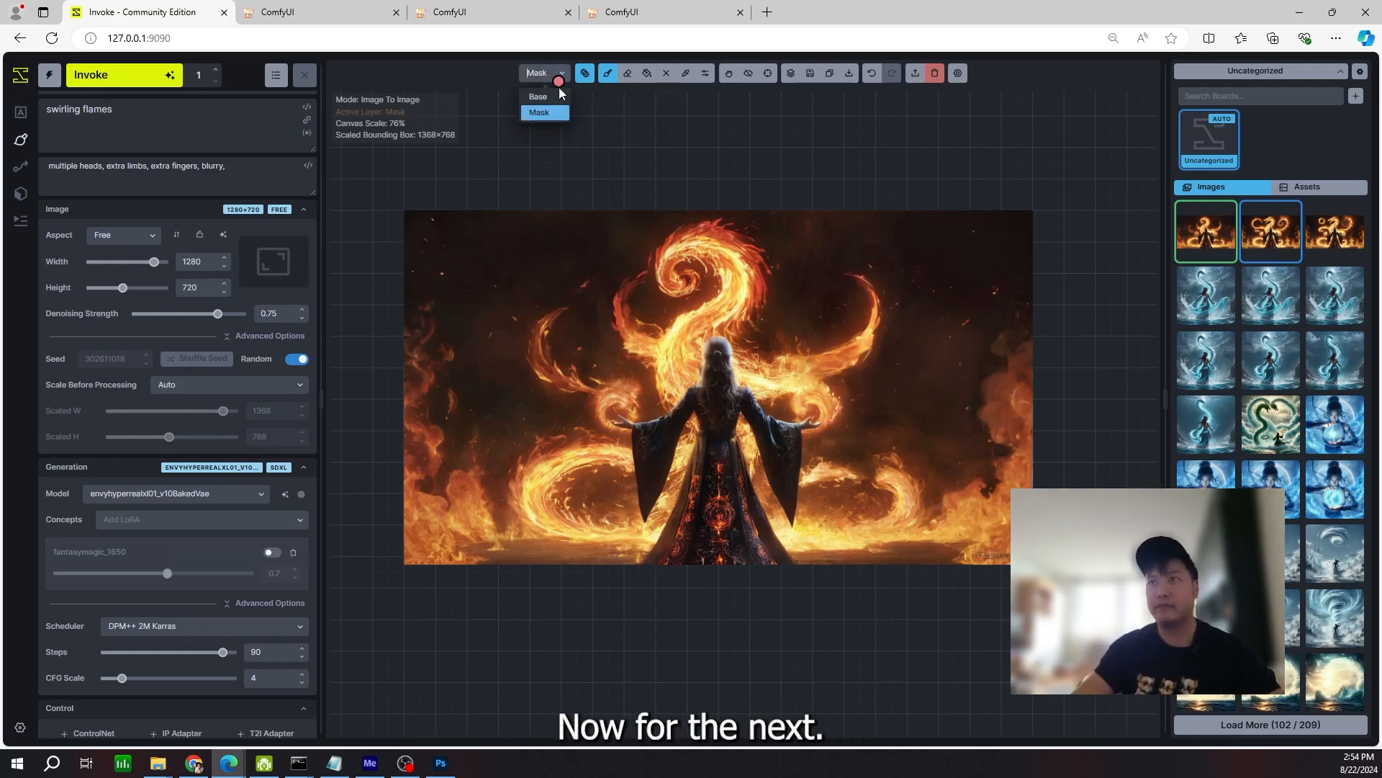
{"action": "left_click", "coordinate": [540, 97]}
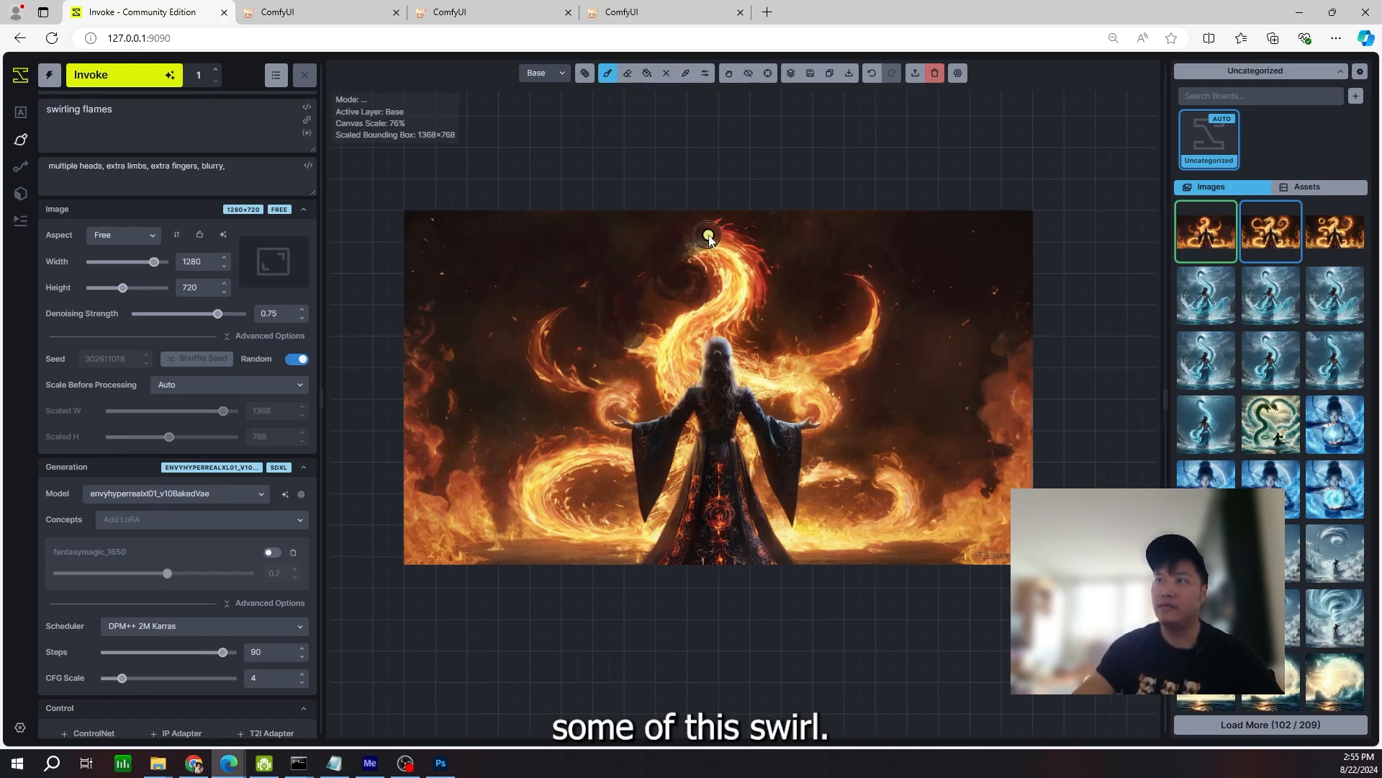
{"action": "mouse_move", "coordinate": [747, 262]}
{"action": "left_mouse_down"}
{"action": "mouse_move", "coordinate": [754, 295]}
{"action": "mouse_move", "coordinate": [741, 247]}
{"action": "mouse_move", "coordinate": [701, 310]}
{"action": "mouse_move", "coordinate": [535, 350]}
{"action": "mouse_move", "coordinate": [573, 435]}
{"action": "mouse_move", "coordinate": [619, 453]}
{"action": "mouse_move", "coordinate": [574, 467]}
{"action": "mouse_move", "coordinate": [440, 318]}
{"action": "mouse_move", "coordinate": [484, 313]}
{"action": "left_mouse_up"}
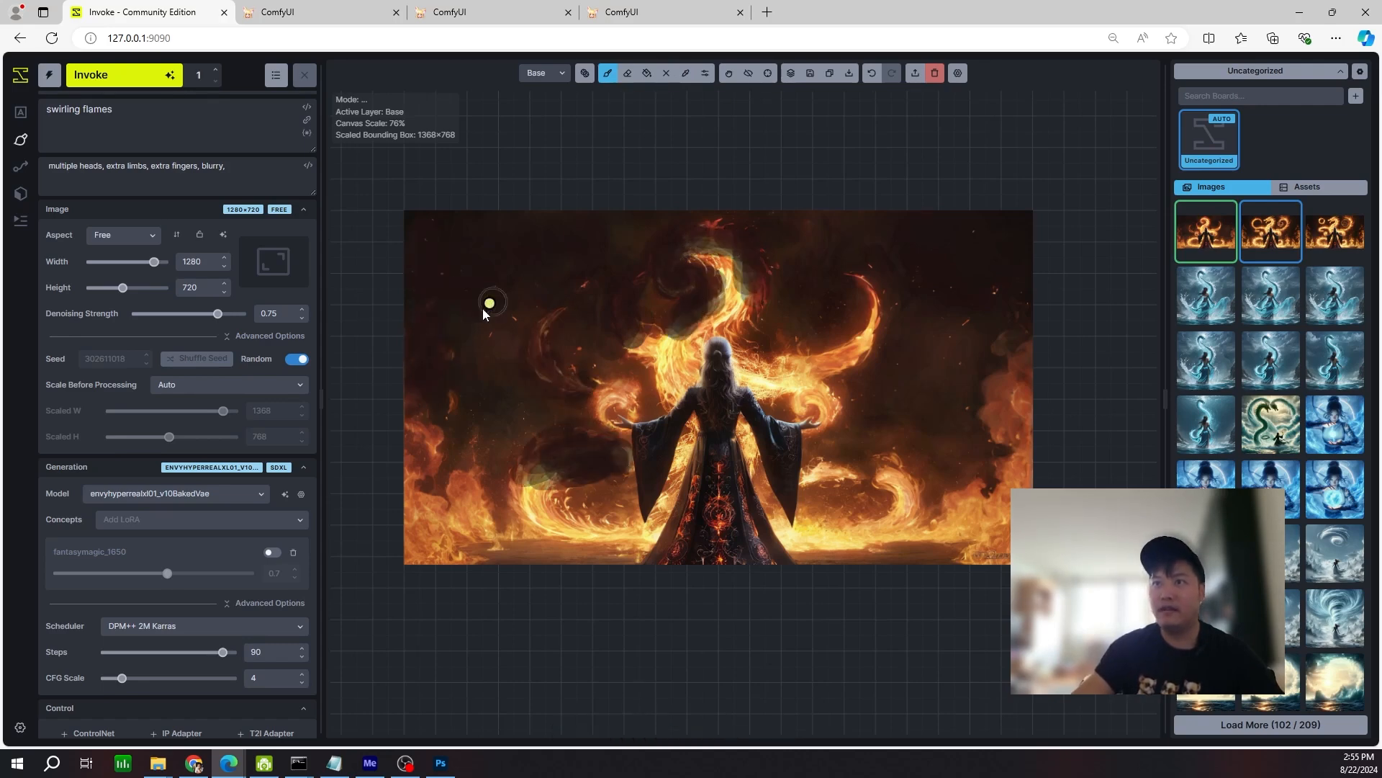
{"action": "left_click_drag", "start_coordinate": [861, 357], "coordinate": [855, 348]}
{"action": "mouse_move", "coordinate": [1008, 360]}
{"action": "left_mouse_down"}
{"action": "mouse_move", "coordinate": [1002, 527]}
{"action": "mouse_move", "coordinate": [972, 435]}
{"action": "left_mouse_up"}
- Mask the newly darkened flame areas and the background flames, inpaint them with "swirling flames", compare before and after, and accept the result
{"action": "left_click_drag", "start_coordinate": [1008, 335], "coordinate": [1022, 411]}
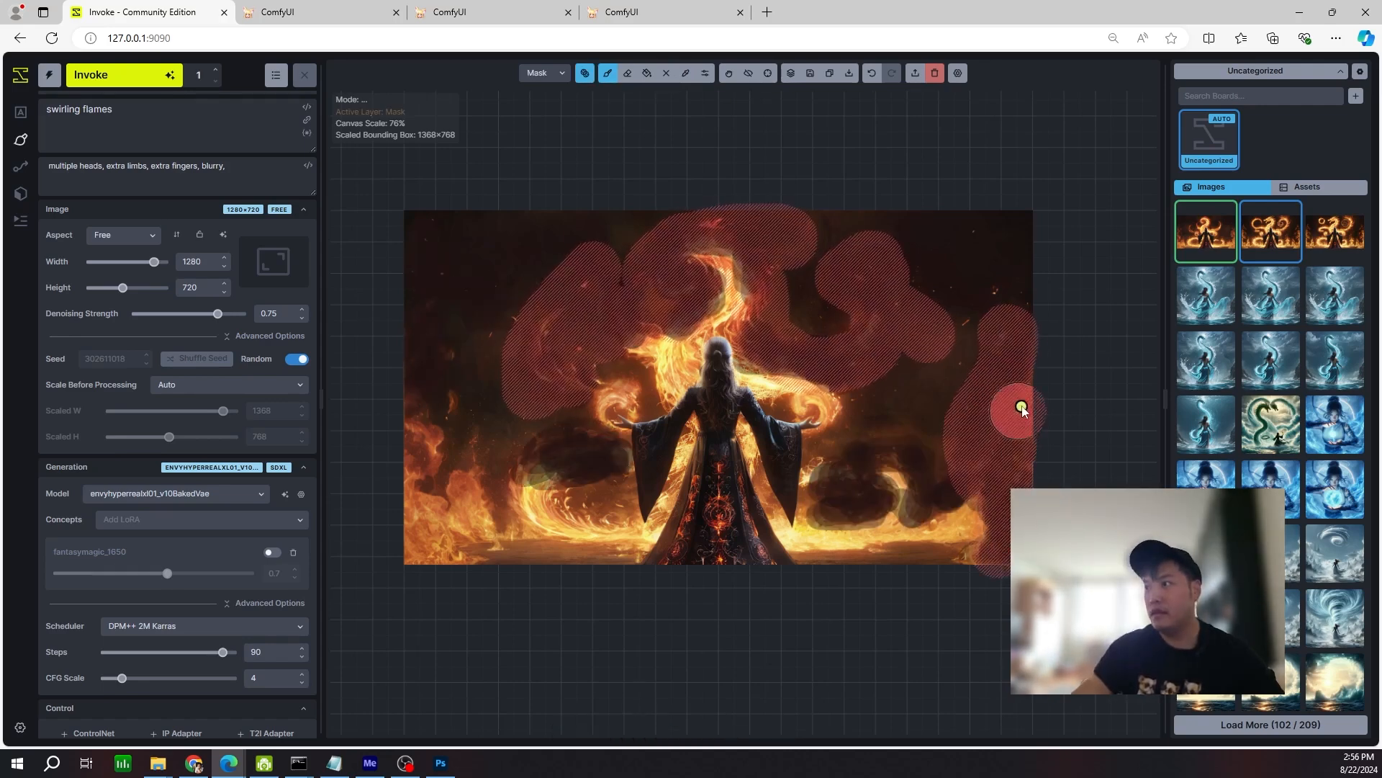
{"action": "key", "text": "ctrl+Return"}
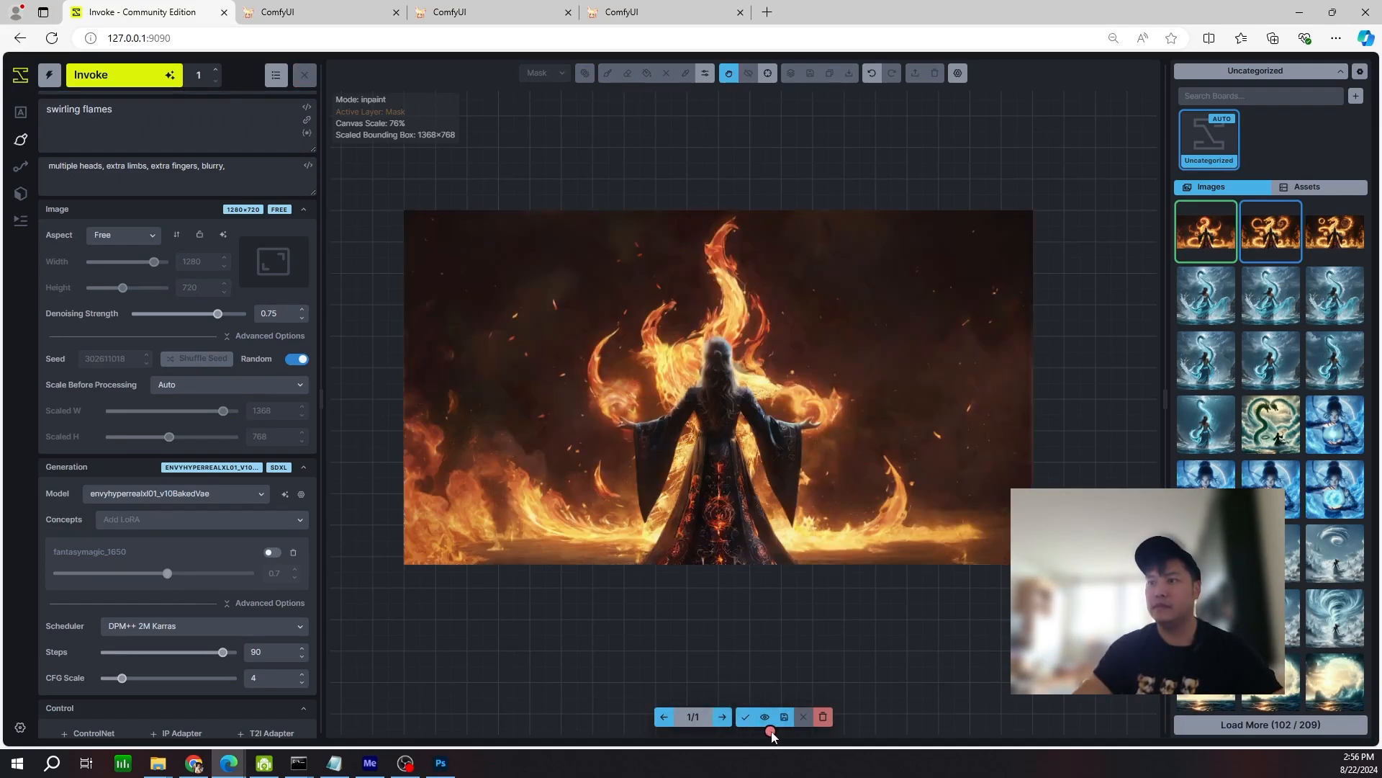
{"action": "left_click", "coordinate": [766, 718]}
{"action": "left_click", "coordinate": [766, 719]}
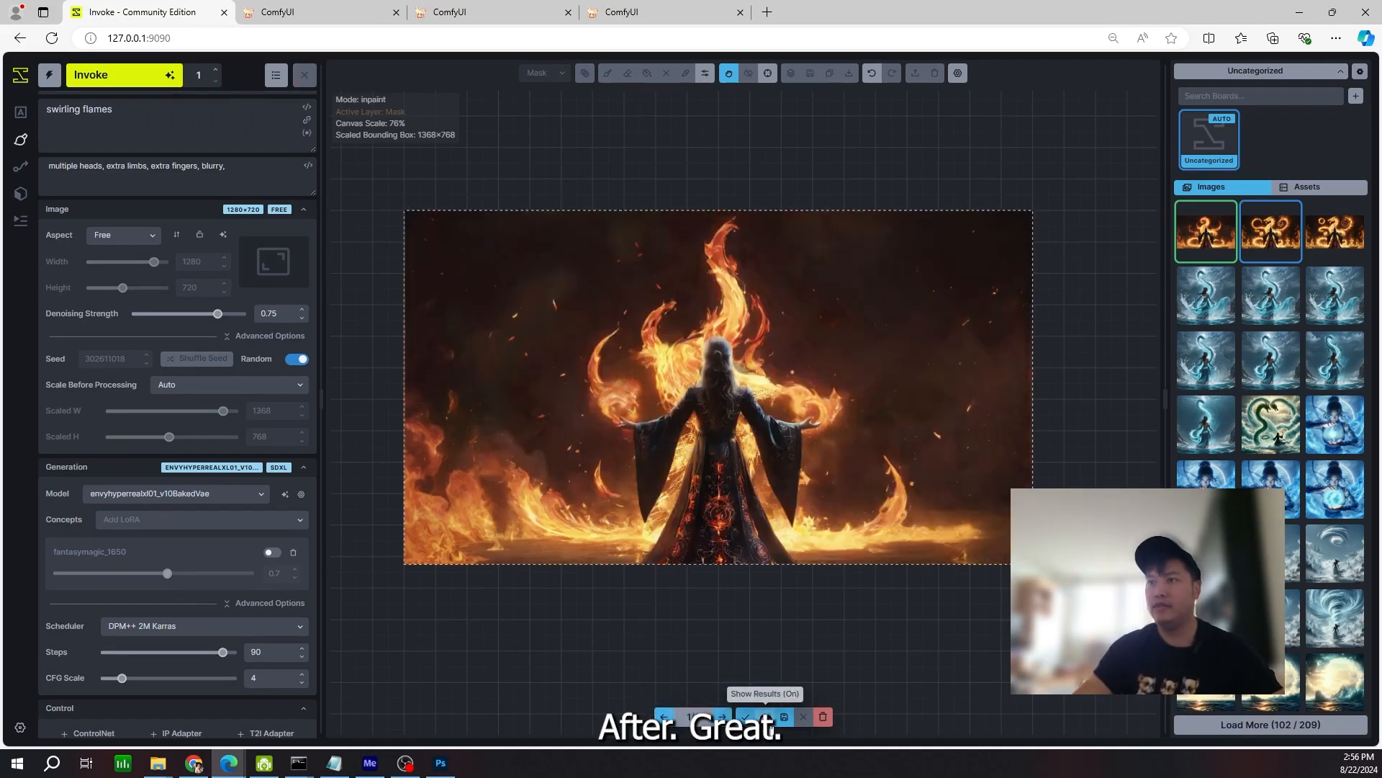
{"action": "left_click", "coordinate": [768, 721]}
{"action": "left_click", "coordinate": [768, 721]}
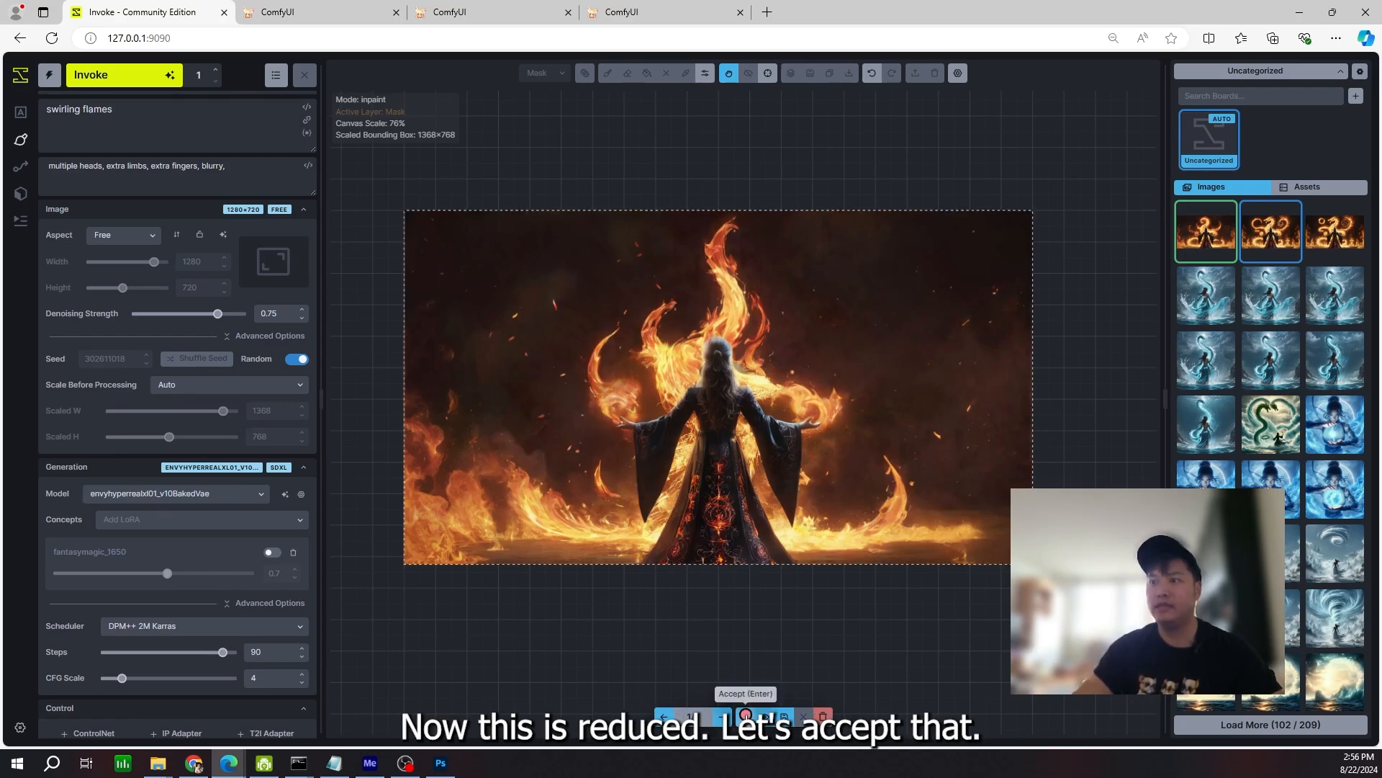
{"action": "left_click", "coordinate": [746, 717]}
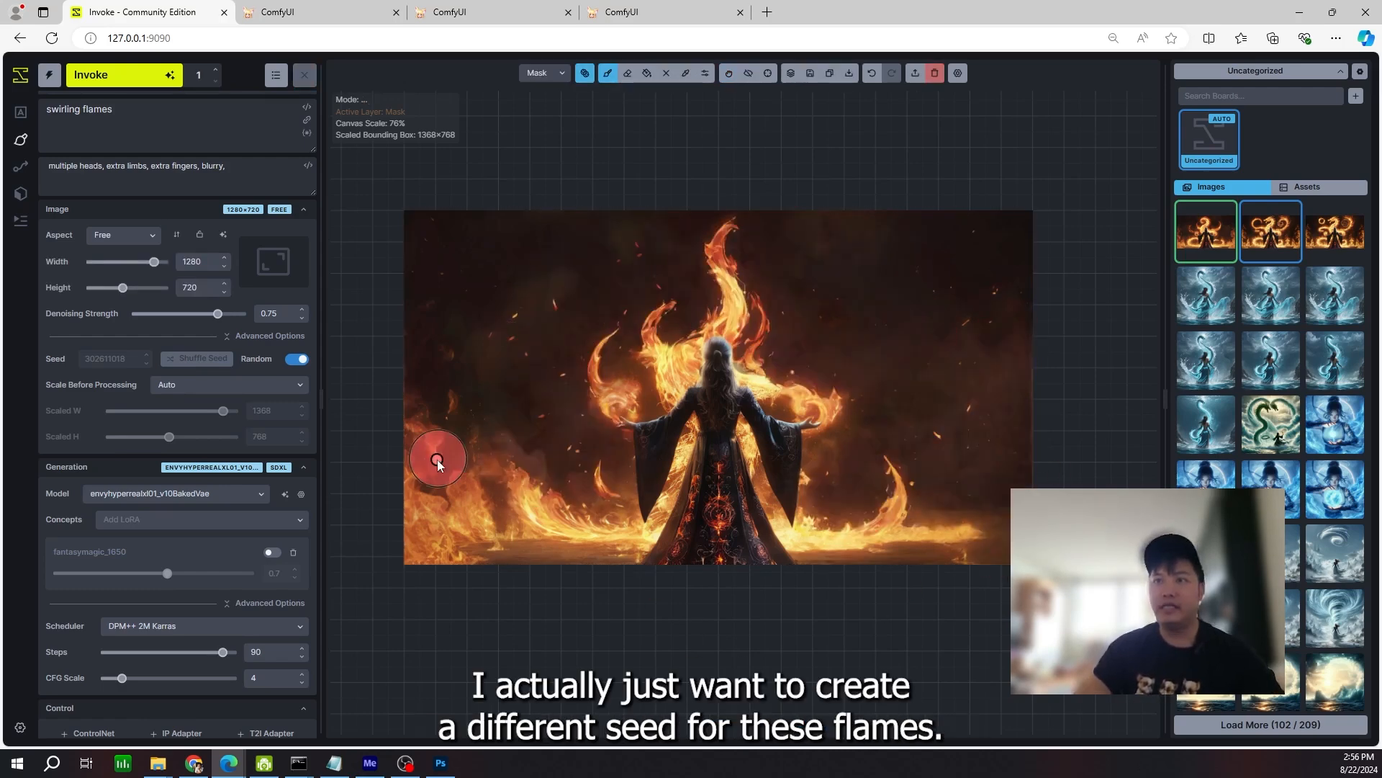
- Mask the floor flames and those around the hands and shoulders, regenerate them with "swirling flames", and clear the mask
{"action": "mouse_move", "coordinate": [427, 439]}
{"action": "left_mouse_down"}
{"action": "mouse_move", "coordinate": [415, 506]}
{"action": "mouse_move", "coordinate": [433, 542]}
{"action": "mouse_move", "coordinate": [481, 508]}
{"action": "mouse_move", "coordinate": [475, 524]}
{"action": "mouse_move", "coordinate": [624, 532]}
{"action": "mouse_move", "coordinate": [567, 532]}
{"action": "left_mouse_up"}
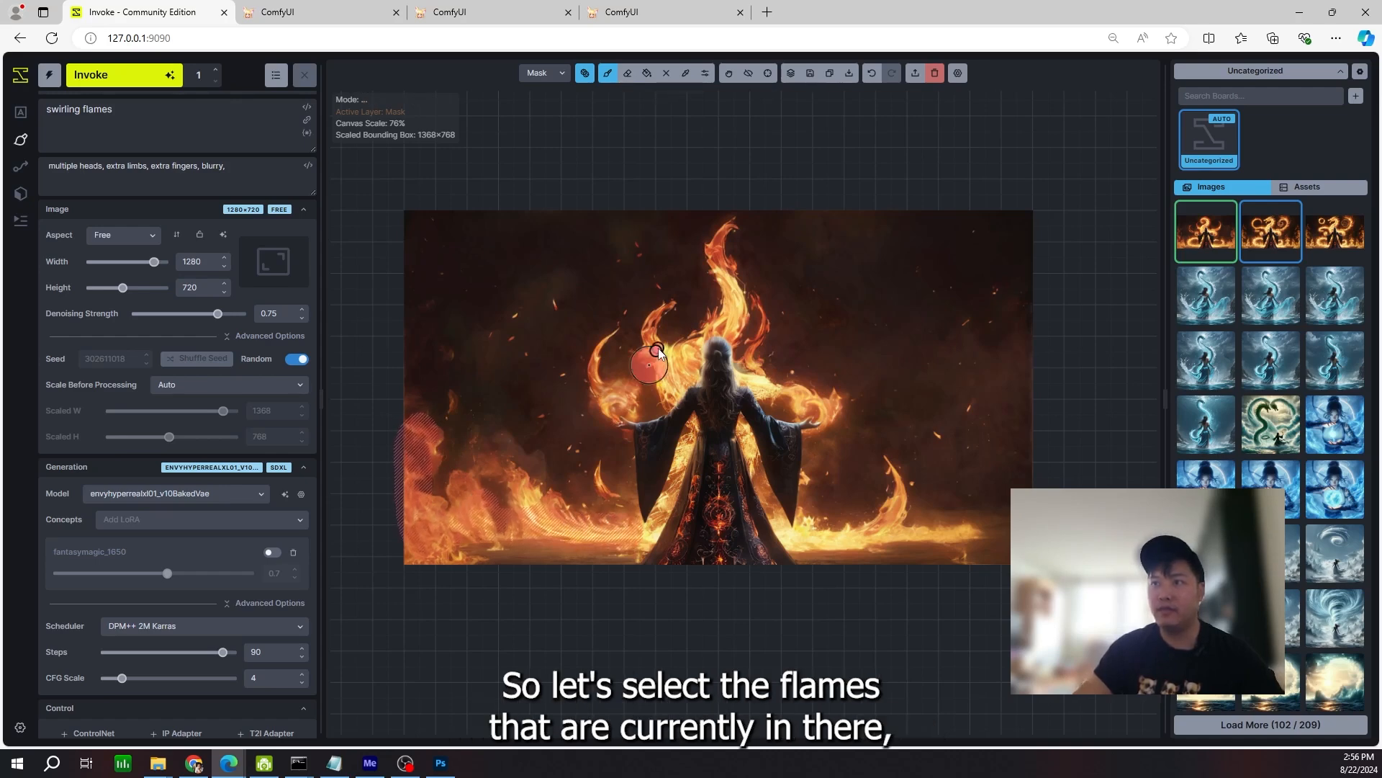
{"action": "left_click", "coordinate": [677, 366]}
{"action": "left_click", "coordinate": [619, 404]}
{"action": "left_click_drag", "start_coordinate": [797, 400], "coordinate": [821, 403]}
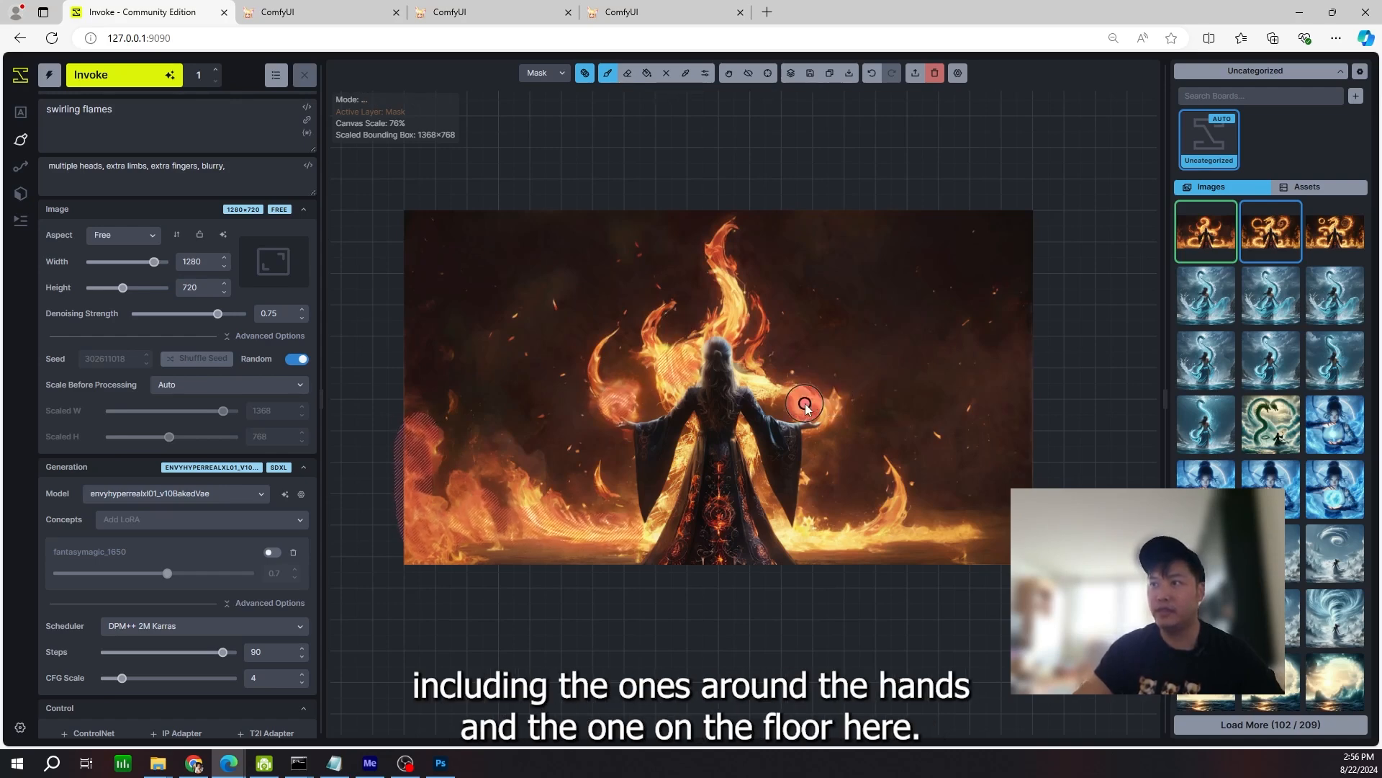
{"action": "left_click_drag", "start_coordinate": [882, 525], "coordinate": [818, 540]}
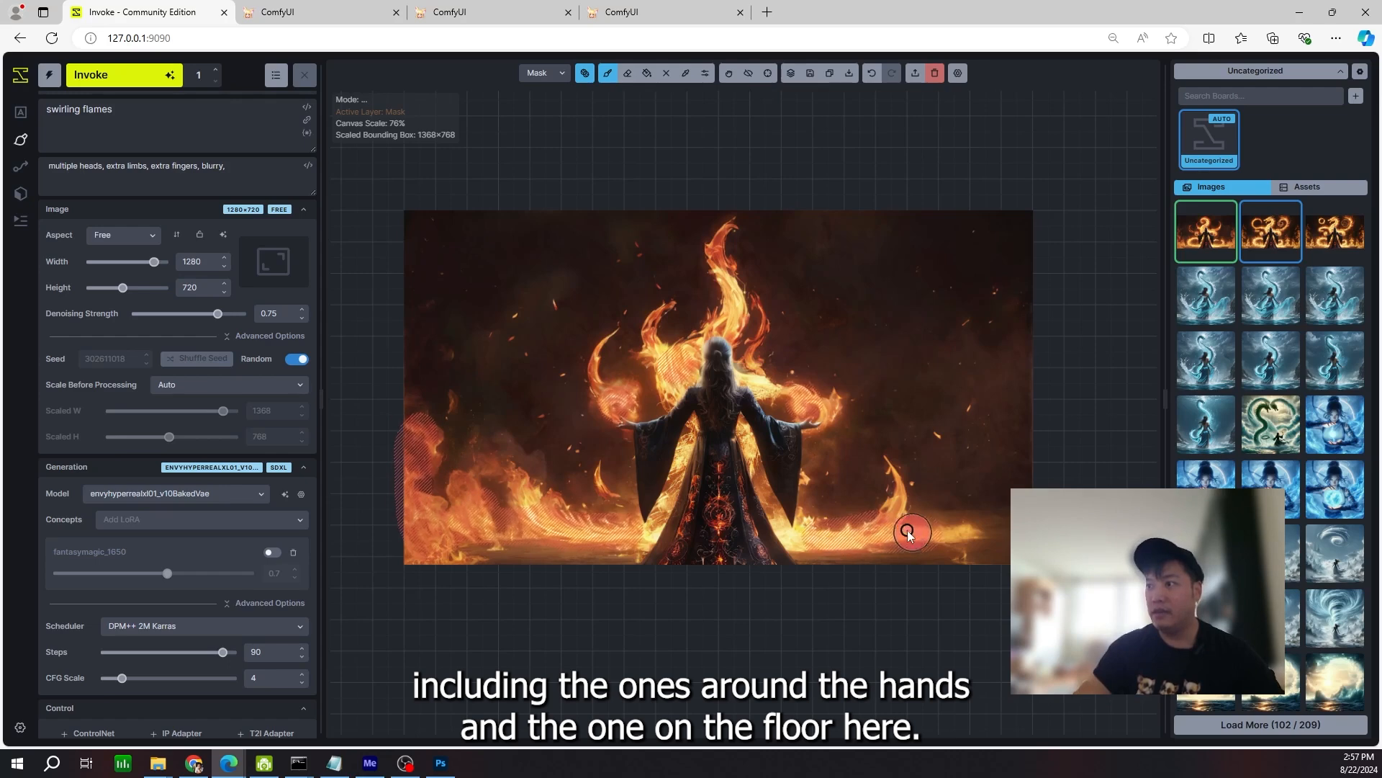
{"action": "left_click", "coordinate": [104, 75]}
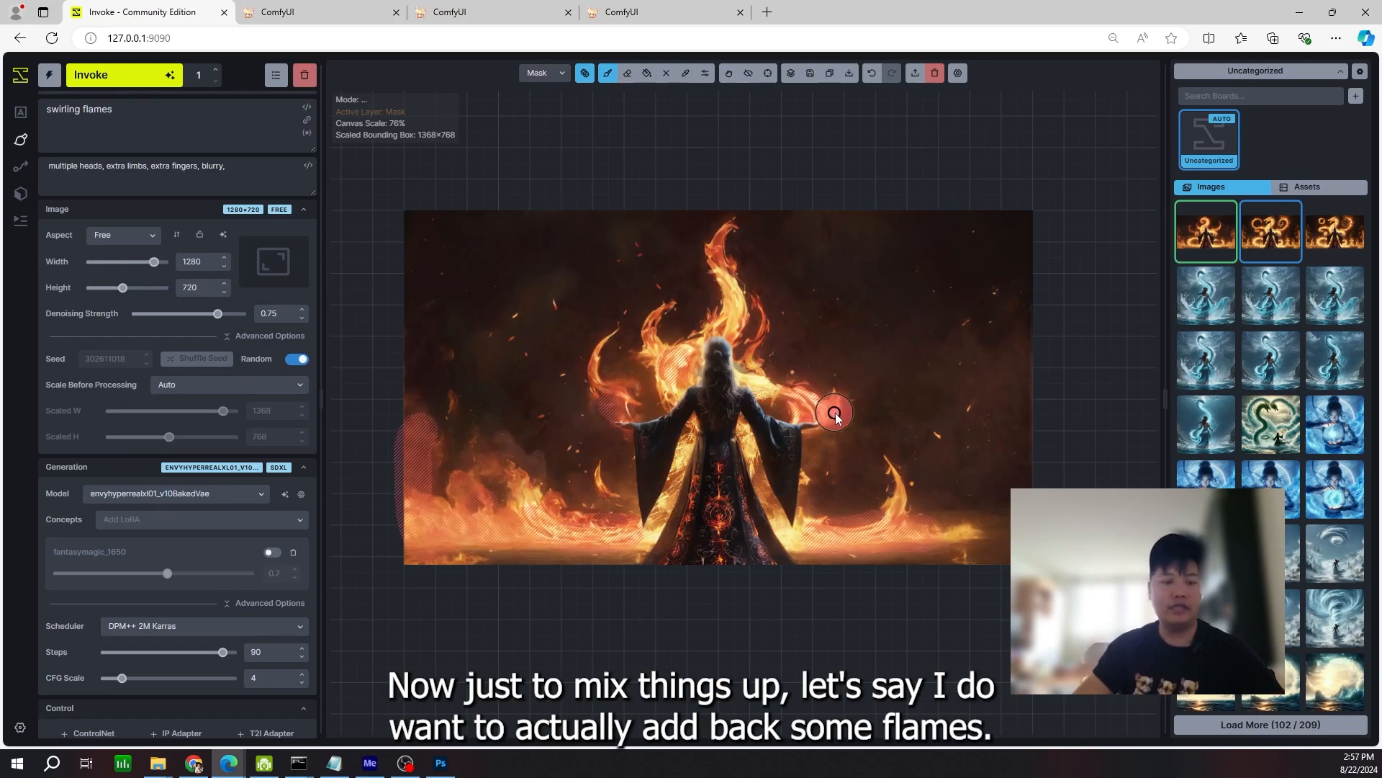
{"action": "key", "text": "shift+c"}
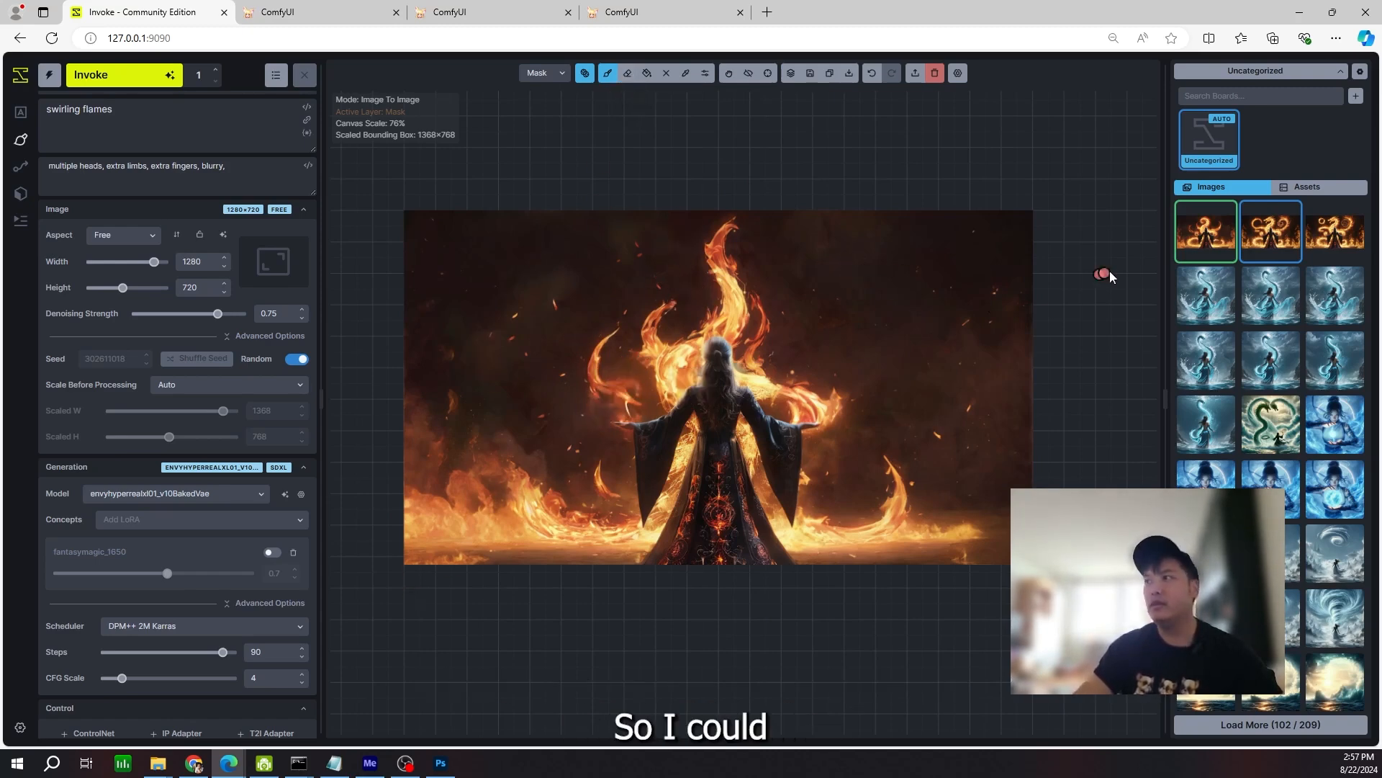
- On the Base layer, paint pale yellow strokes extending outward from both of the mage's hands, two groups on each side
{"action": "left_click", "coordinate": [541, 74]}
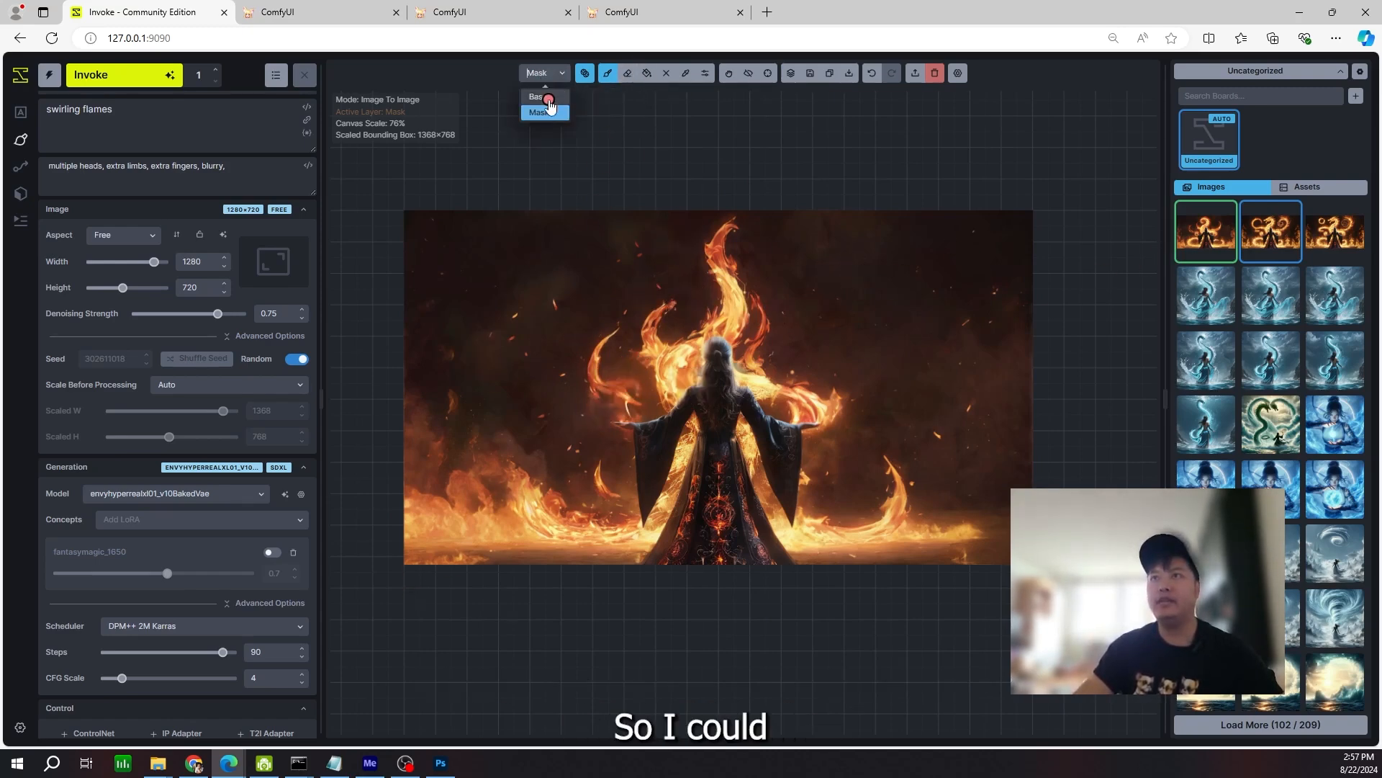
{"action": "left_click", "coordinate": [538, 97]}
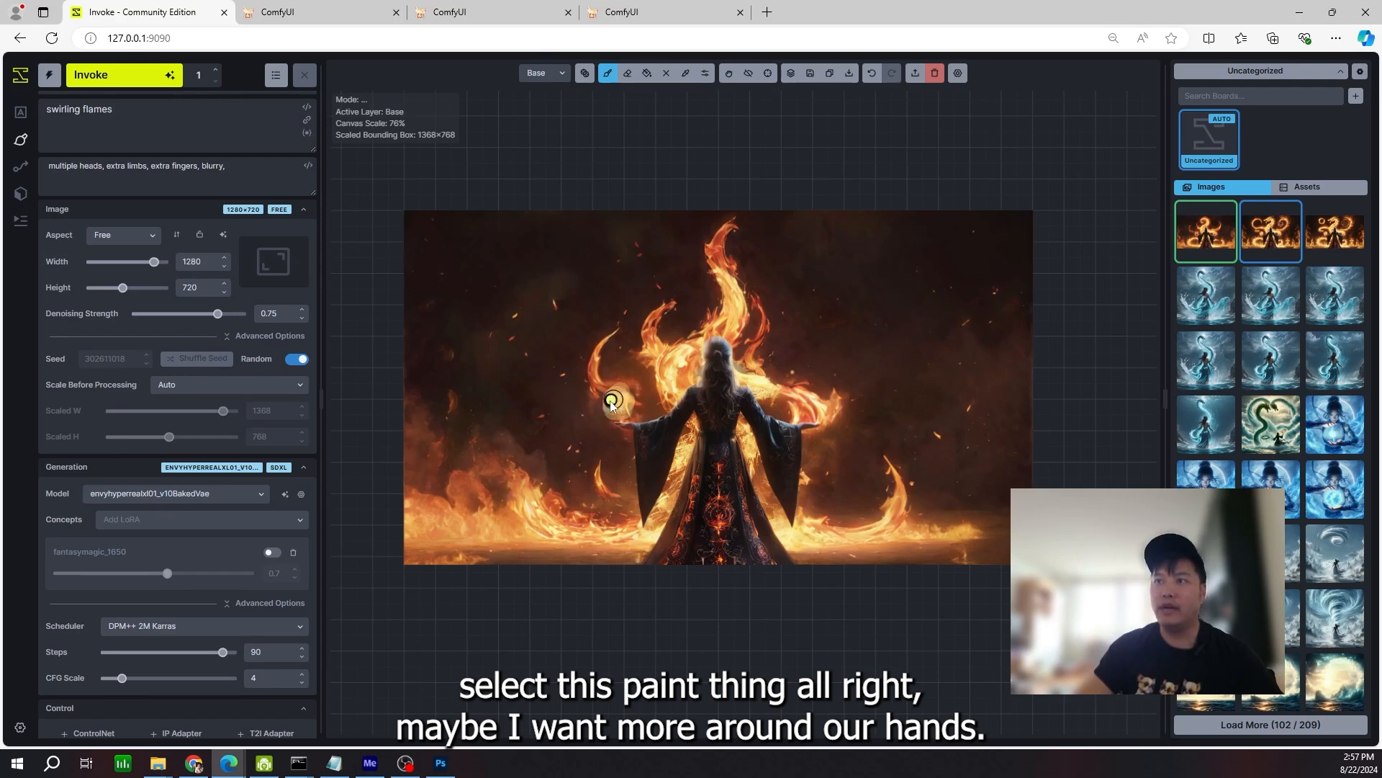
{"action": "mouse_move", "coordinate": [614, 406]}
{"action": "left_mouse_down"}
{"action": "mouse_move", "coordinate": [535, 386]}
{"action": "mouse_move", "coordinate": [574, 396]}
{"action": "mouse_move", "coordinate": [564, 403]}
{"action": "mouse_move", "coordinate": [588, 403]}
{"action": "mouse_move", "coordinate": [496, 362]}
{"action": "left_mouse_up"}
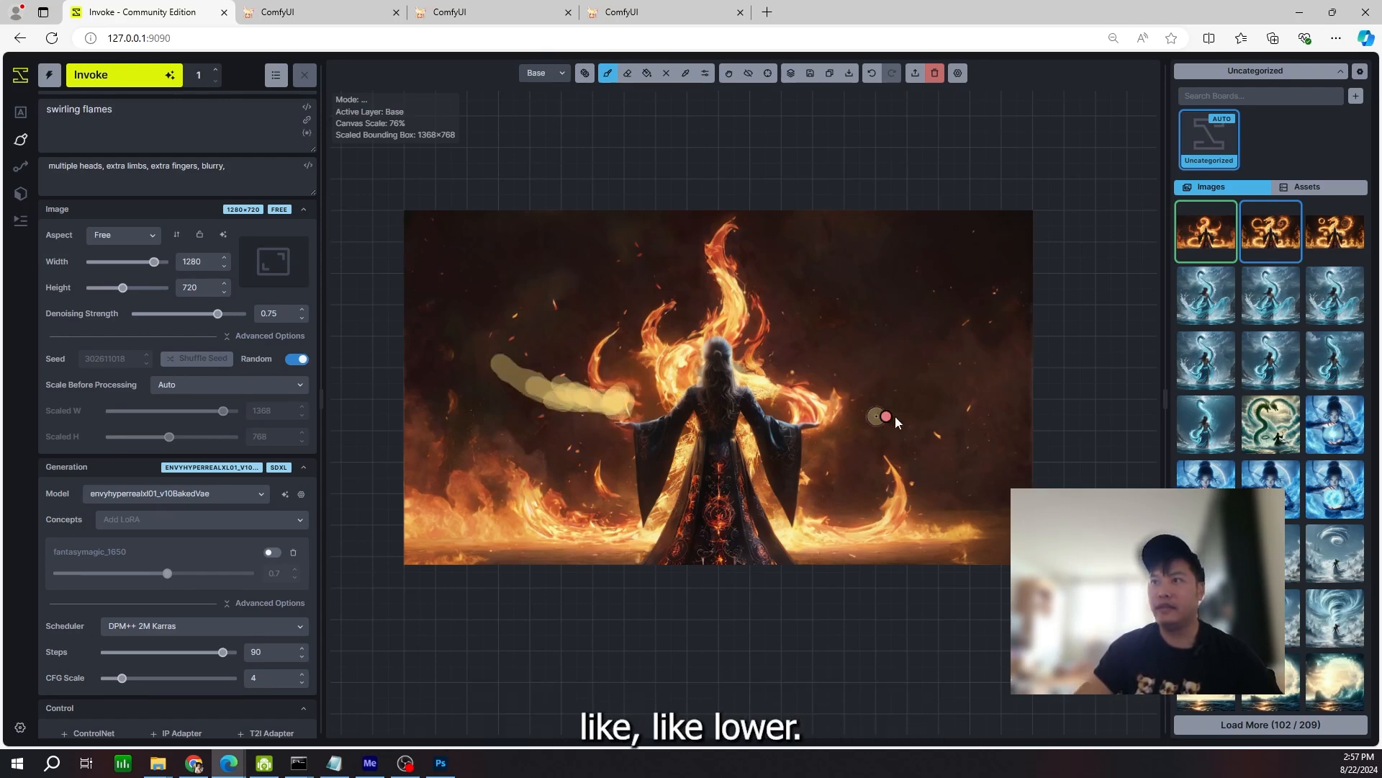
{"action": "mouse_move", "coordinate": [905, 419]}
{"action": "left_mouse_down"}
{"action": "mouse_move", "coordinate": [851, 406]}
{"action": "mouse_move", "coordinate": [912, 378]}
{"action": "mouse_move", "coordinate": [846, 407]}
{"action": "mouse_move", "coordinate": [903, 368]}
{"action": "mouse_move", "coordinate": [844, 395]}
{"action": "mouse_move", "coordinate": [883, 360]}
{"action": "mouse_move", "coordinate": [837, 409]}
{"action": "mouse_move", "coordinate": [936, 407]}
{"action": "left_mouse_up"}
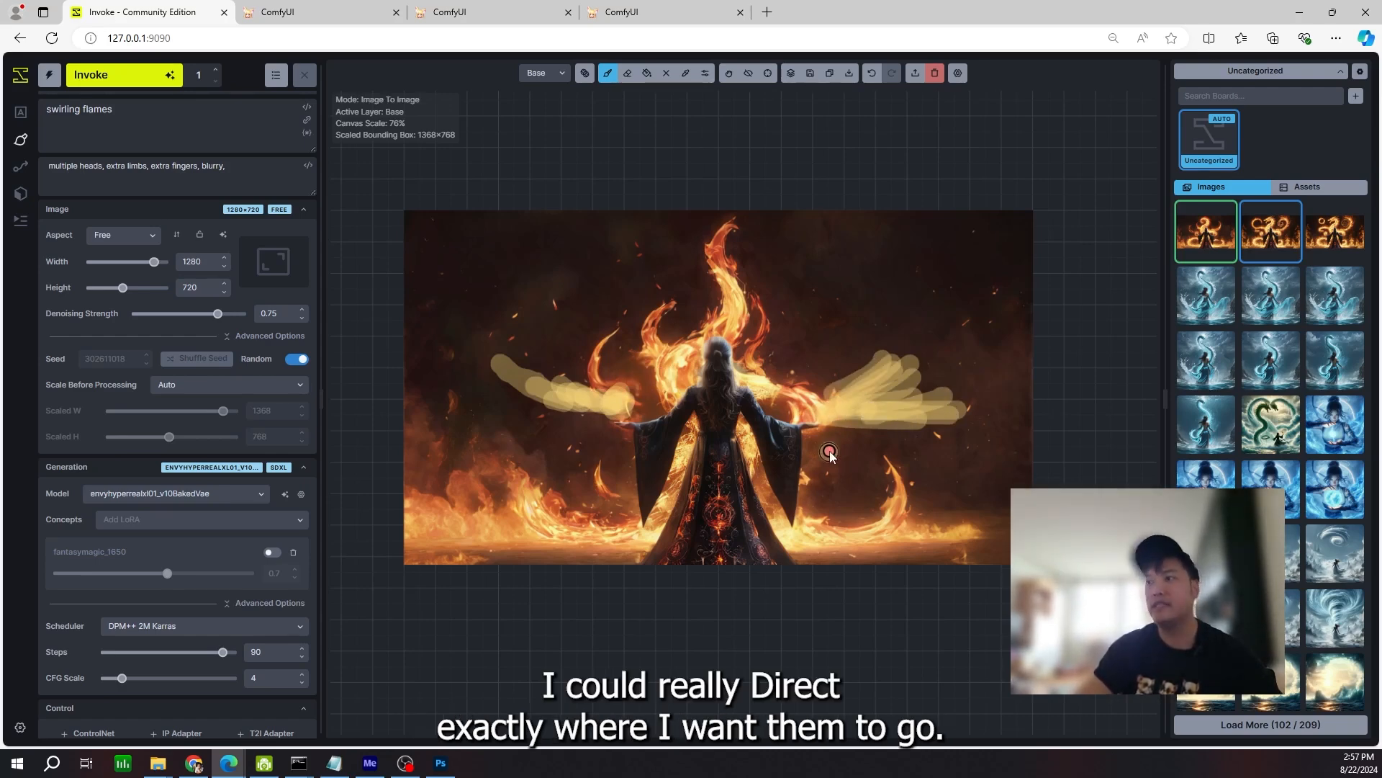
{"action": "mouse_move", "coordinate": [887, 456]}
{"action": "left_mouse_down"}
{"action": "mouse_move", "coordinate": [954, 463]}
{"action": "mouse_move", "coordinate": [875, 459]}
{"action": "mouse_move", "coordinate": [951, 462]}
{"action": "left_mouse_up"}
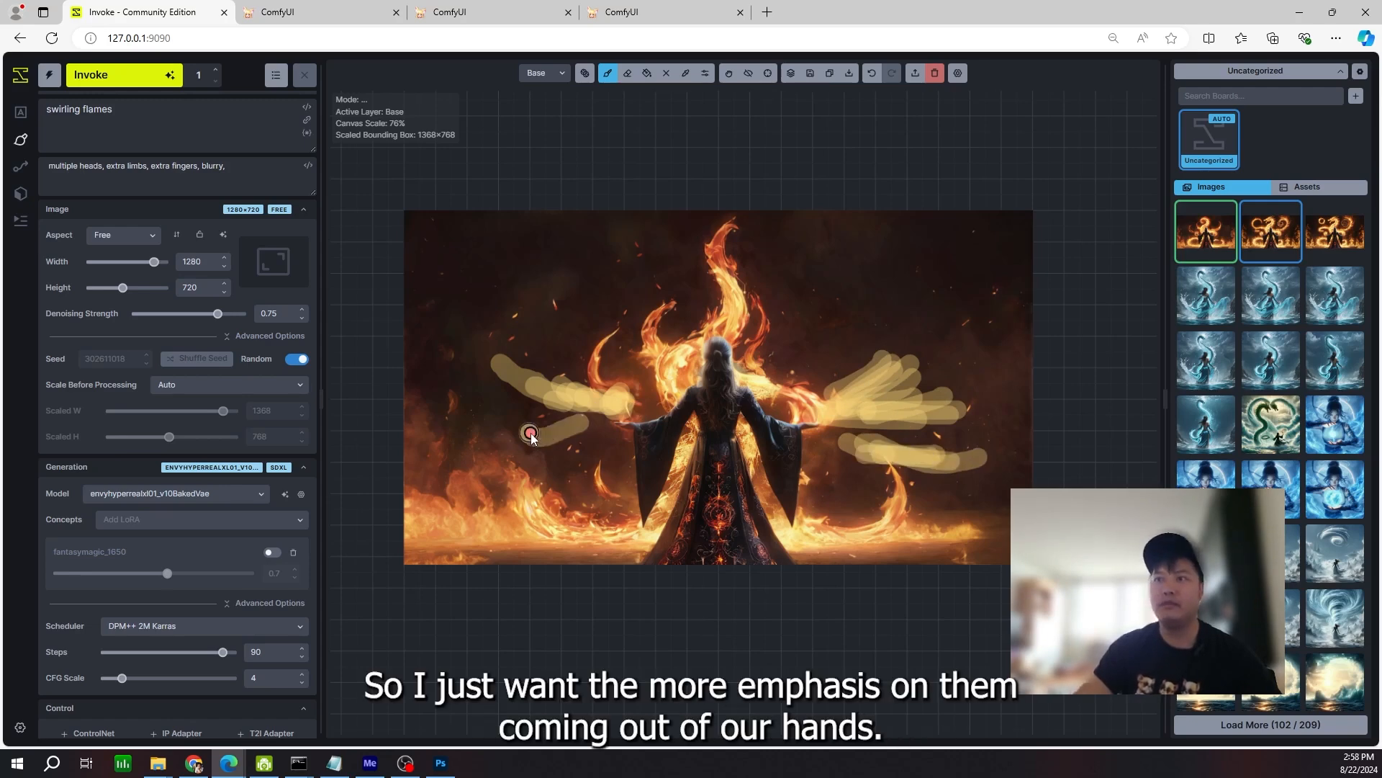
{"action": "mouse_move", "coordinate": [532, 436]}
{"action": "left_mouse_down"}
{"action": "mouse_move", "coordinate": [581, 425]}
{"action": "mouse_move", "coordinate": [511, 434]}
{"action": "mouse_move", "coordinate": [540, 427]}
{"action": "left_mouse_up"}
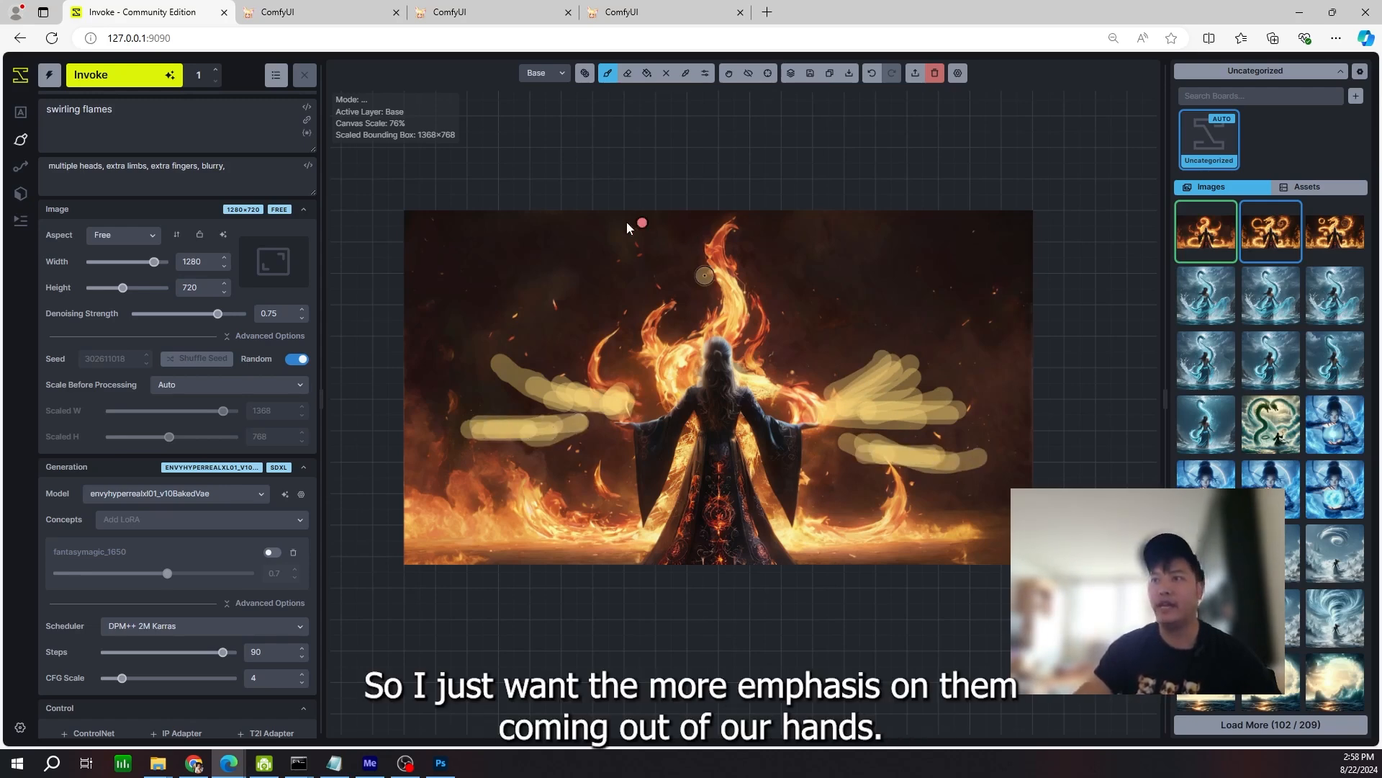
- Mask the pale yellow strokes beside both hands and inpaint them with "swirling flames"
{"action": "left_click", "coordinate": [541, 72]}
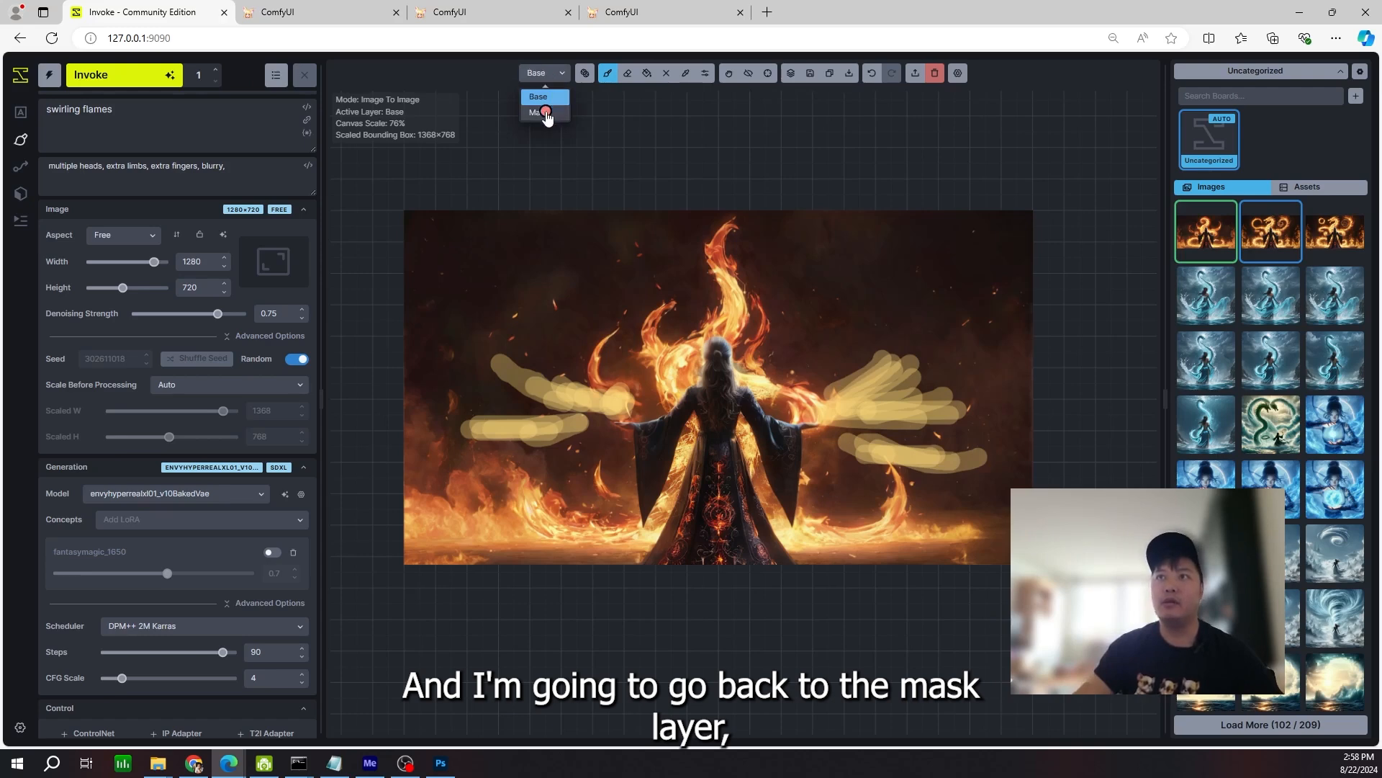
{"action": "left_click", "coordinate": [545, 113]}
{"action": "mouse_move", "coordinate": [494, 360]}
{"action": "left_mouse_down"}
{"action": "mouse_move", "coordinate": [531, 387]}
{"action": "mouse_move", "coordinate": [605, 401]}
{"action": "left_mouse_up"}
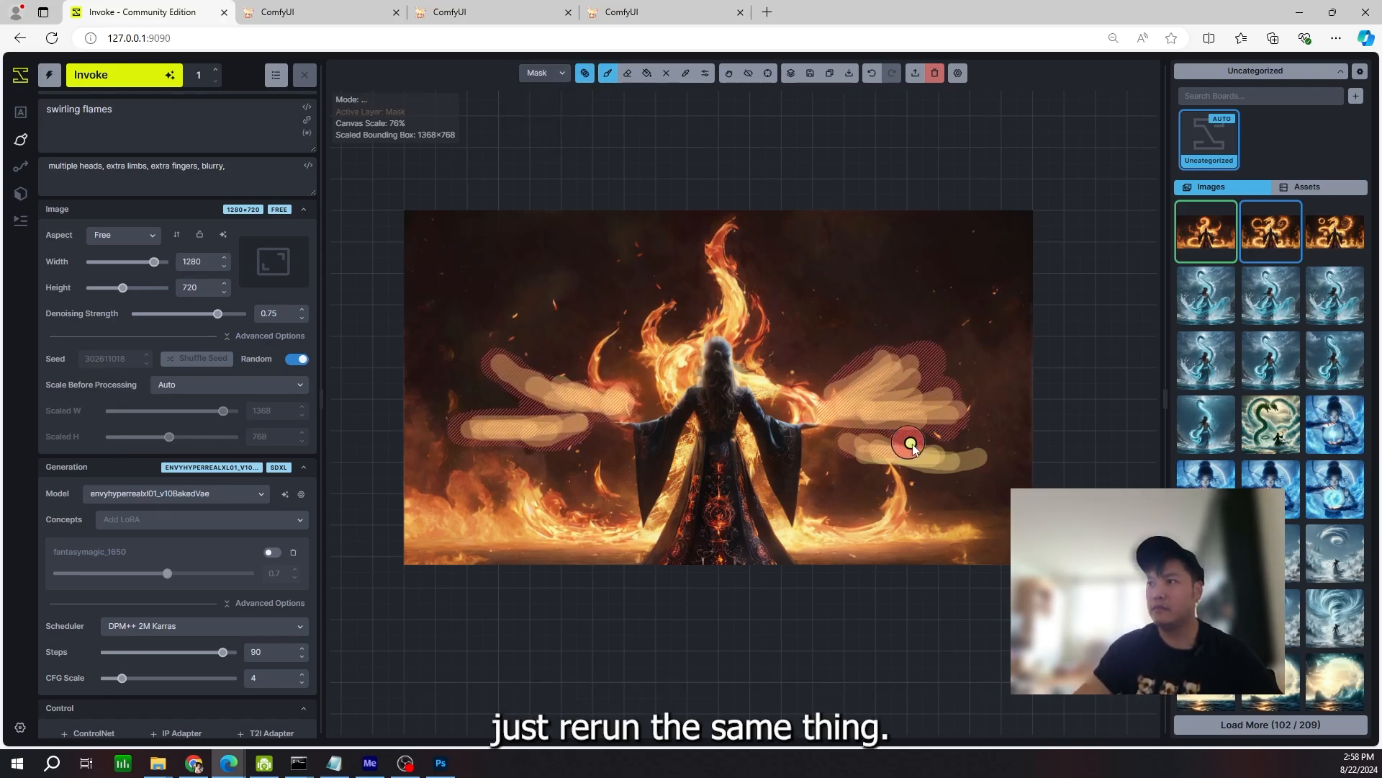
{"action": "key", "text": "ctrl+Return"}
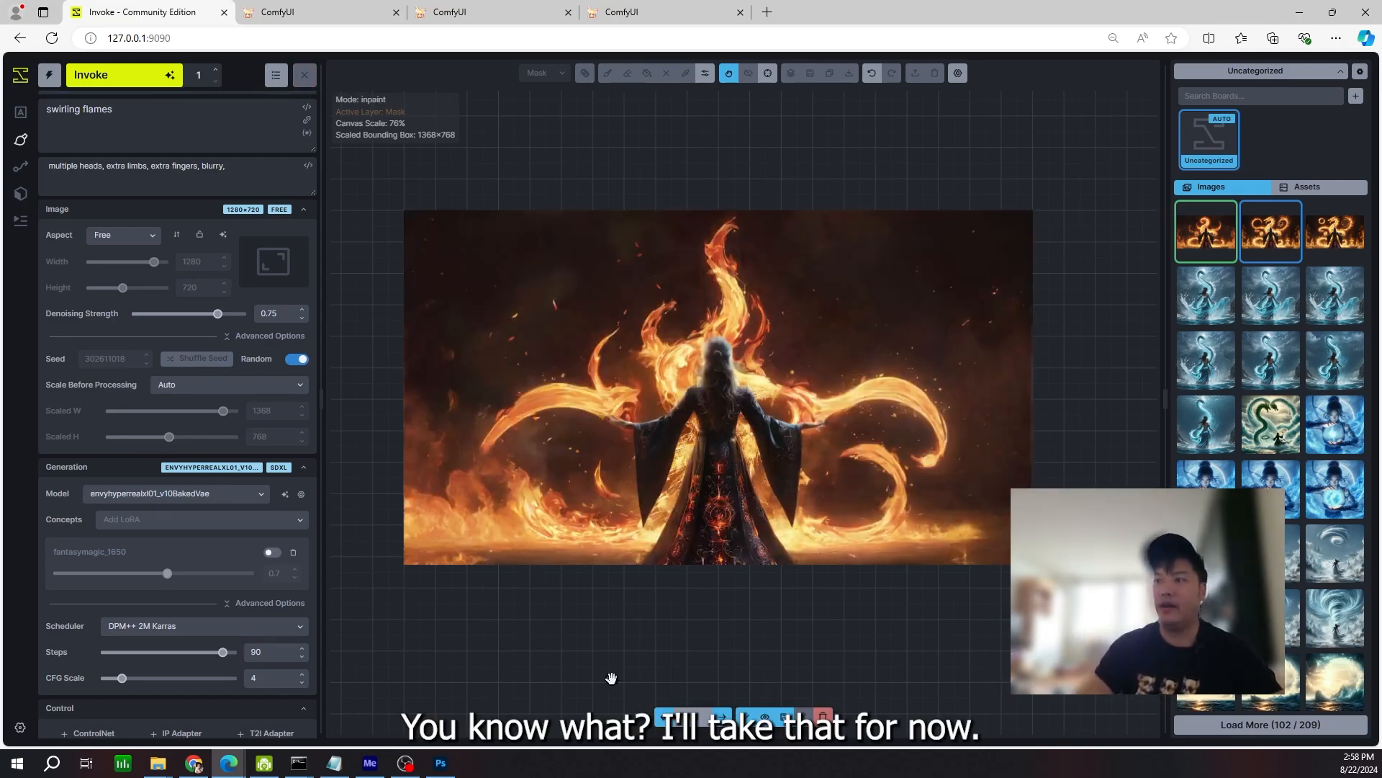
- Compare the inpainted hand flames before and after, accept the result, and save the canvas to the gallery as a keyframe
{"action": "left_click", "coordinate": [764, 716]}
{"action": "left_click", "coordinate": [765, 716]}
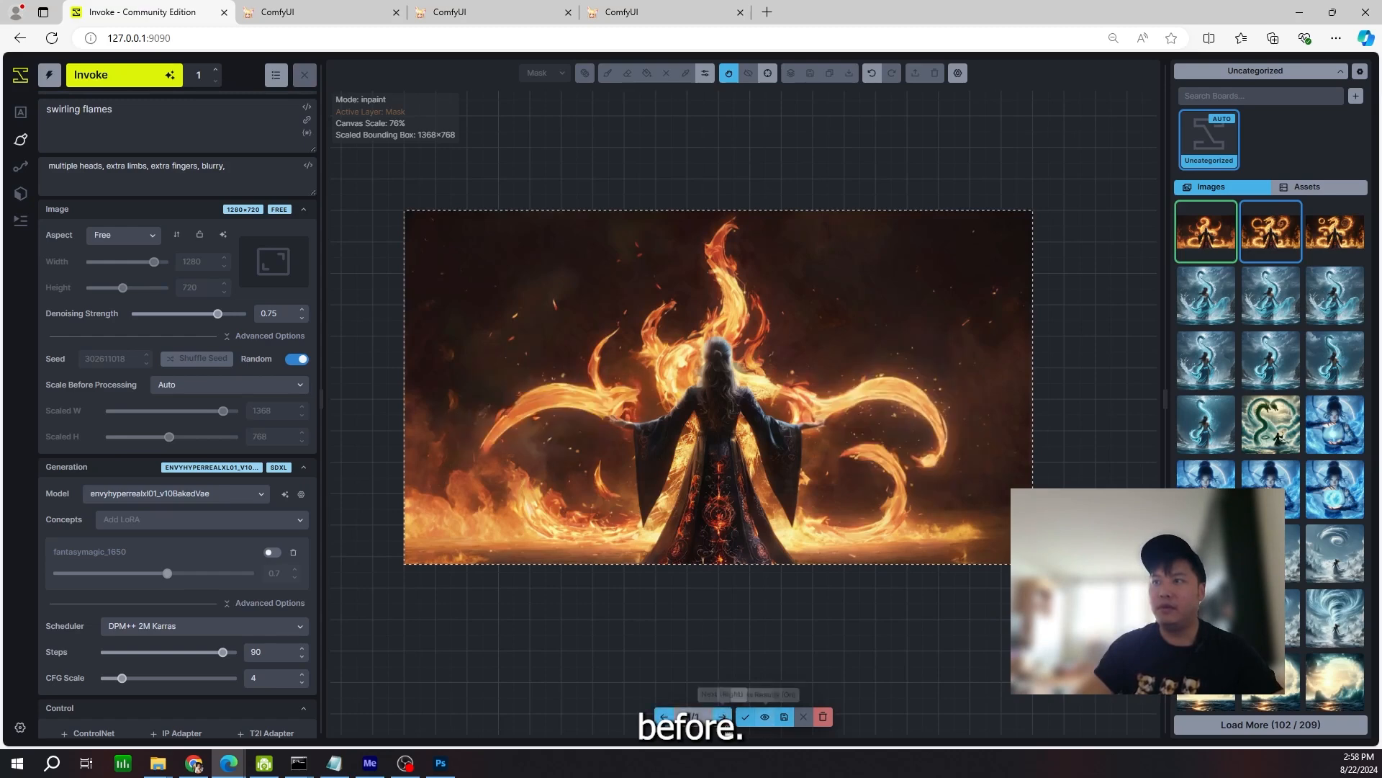
{"action": "left_click", "coordinate": [748, 716]}
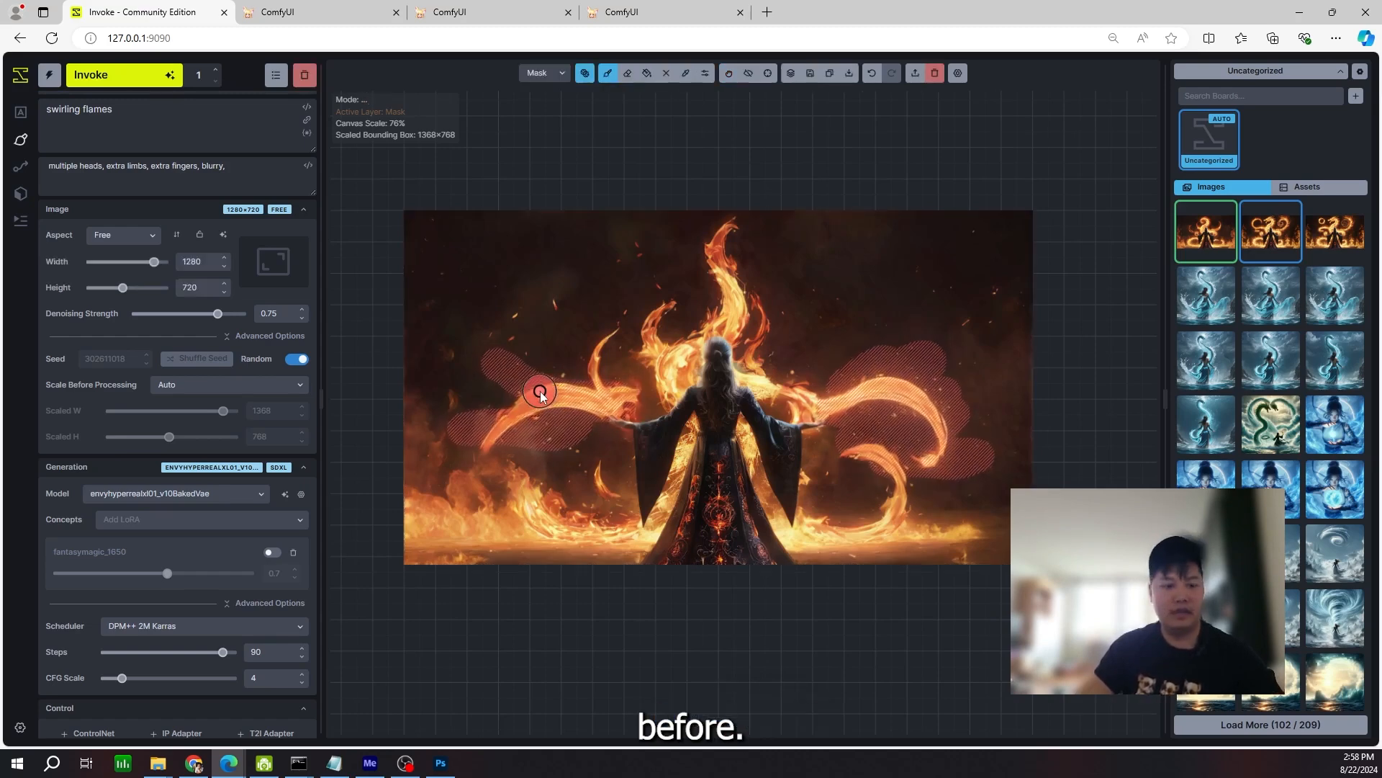
{"action": "left_click", "coordinate": [810, 73]}
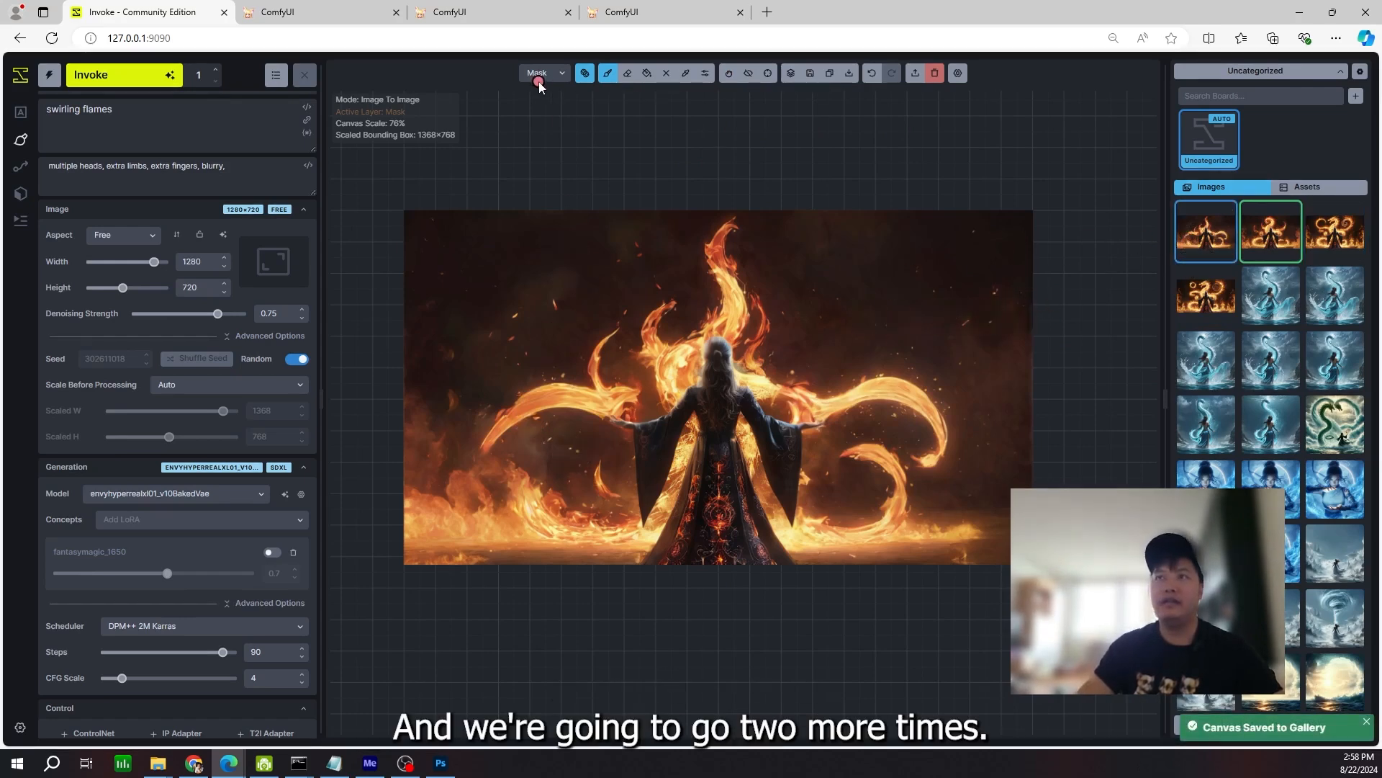
- On the Base layer, paint out the tall central flame, long side tendrils and outer floor flames, and inpaint the masked areas
{"action": "key", "text": "q"}
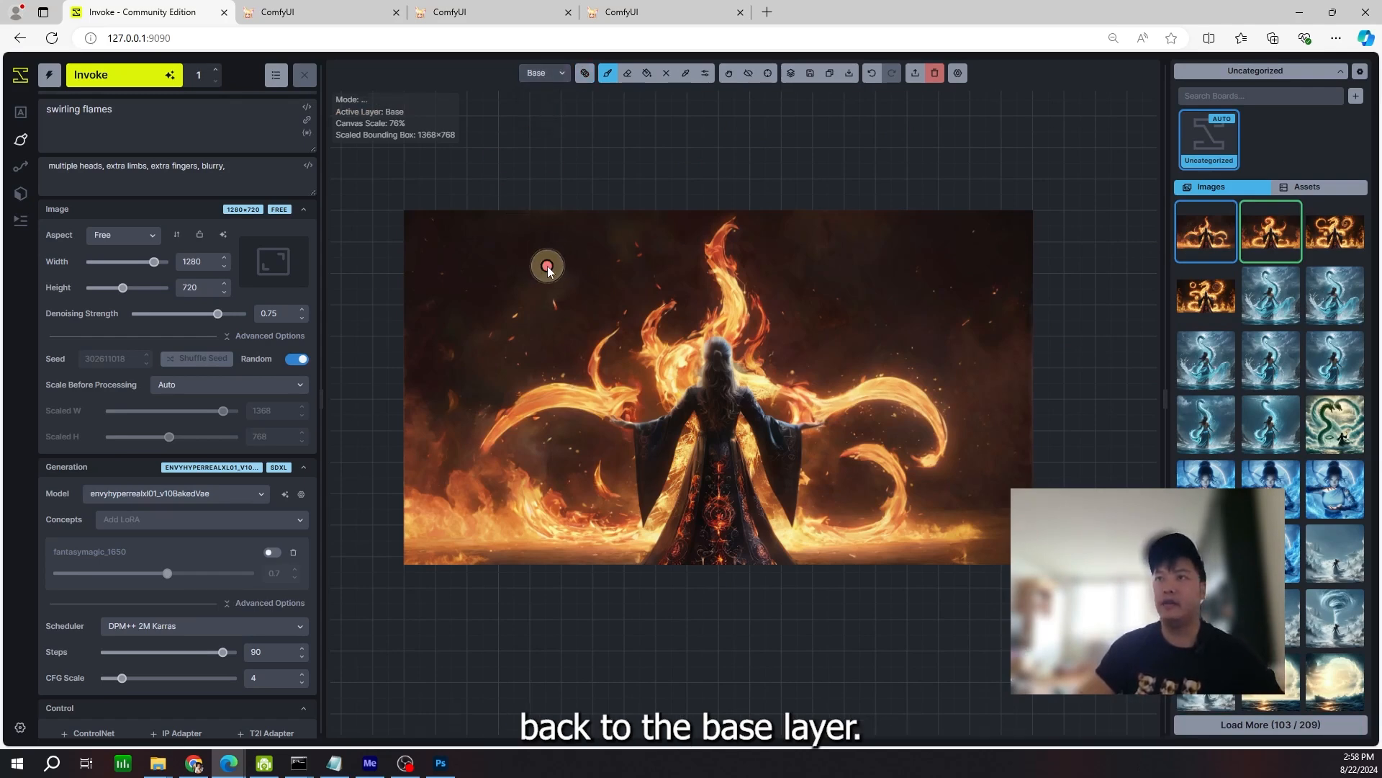
{"action": "mouse_move", "coordinate": [416, 377]}
{"action": "left_mouse_down"}
{"action": "mouse_move", "coordinate": [425, 500]}
{"action": "mouse_move", "coordinate": [637, 332]}
{"action": "mouse_move", "coordinate": [803, 387]}
{"action": "mouse_move", "coordinate": [873, 531]}
{"action": "mouse_move", "coordinate": [828, 534]}
{"action": "left_mouse_up"}
{"action": "left_click", "coordinate": [545, 74]}
{"action": "left_click", "coordinate": [543, 116]}
{"action": "mouse_move", "coordinate": [617, 372]}
{"action": "left_mouse_down"}
{"action": "mouse_move", "coordinate": [685, 313]}
{"action": "mouse_move", "coordinate": [430, 549]}
{"action": "mouse_move", "coordinate": [975, 457]}
{"action": "mouse_move", "coordinate": [1001, 504]}
{"action": "left_mouse_up"}
{"action": "key", "text": "ctrl+Return"}
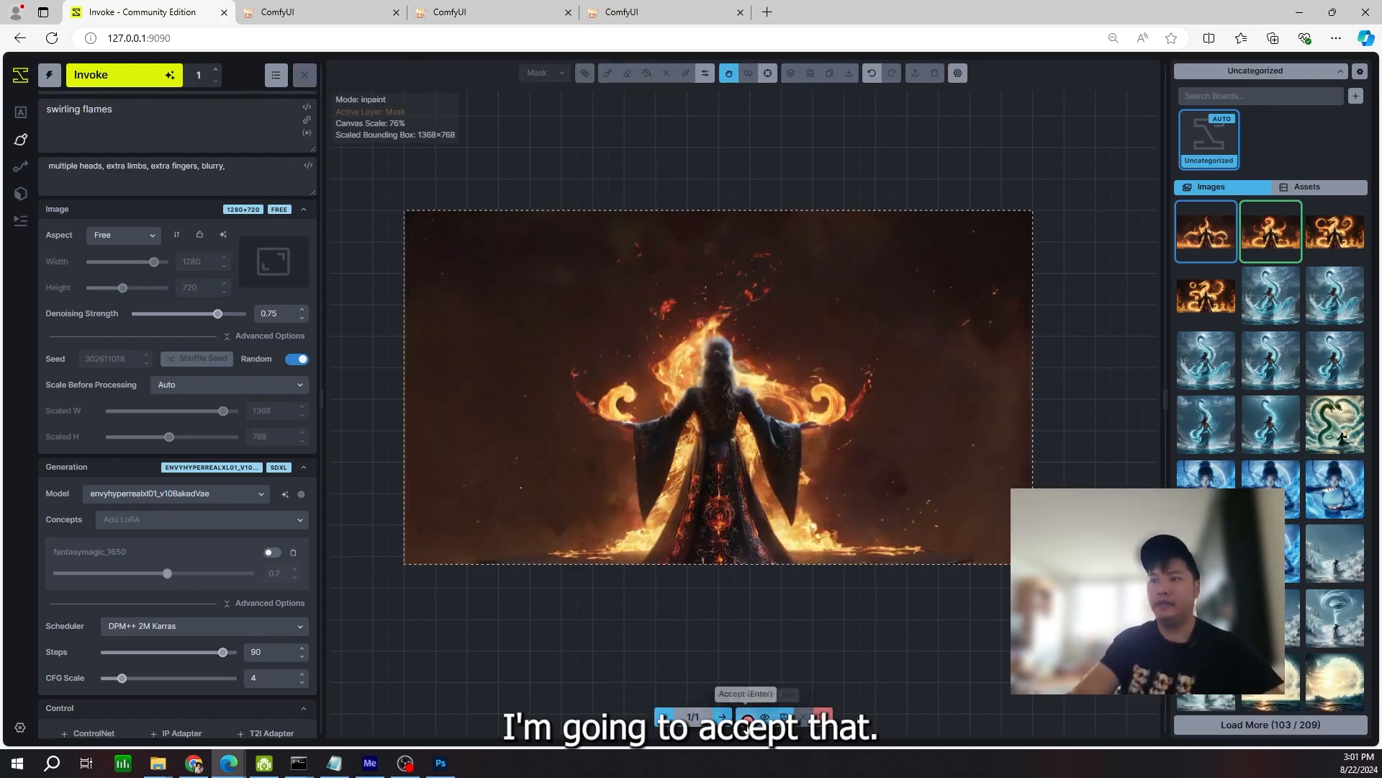
- Accept the reduced-flame result, clear the mask, and save the canvas to the gallery as another keyframe
{"action": "left_click", "coordinate": [745, 717]}
{"action": "key", "text": "shift+c"}
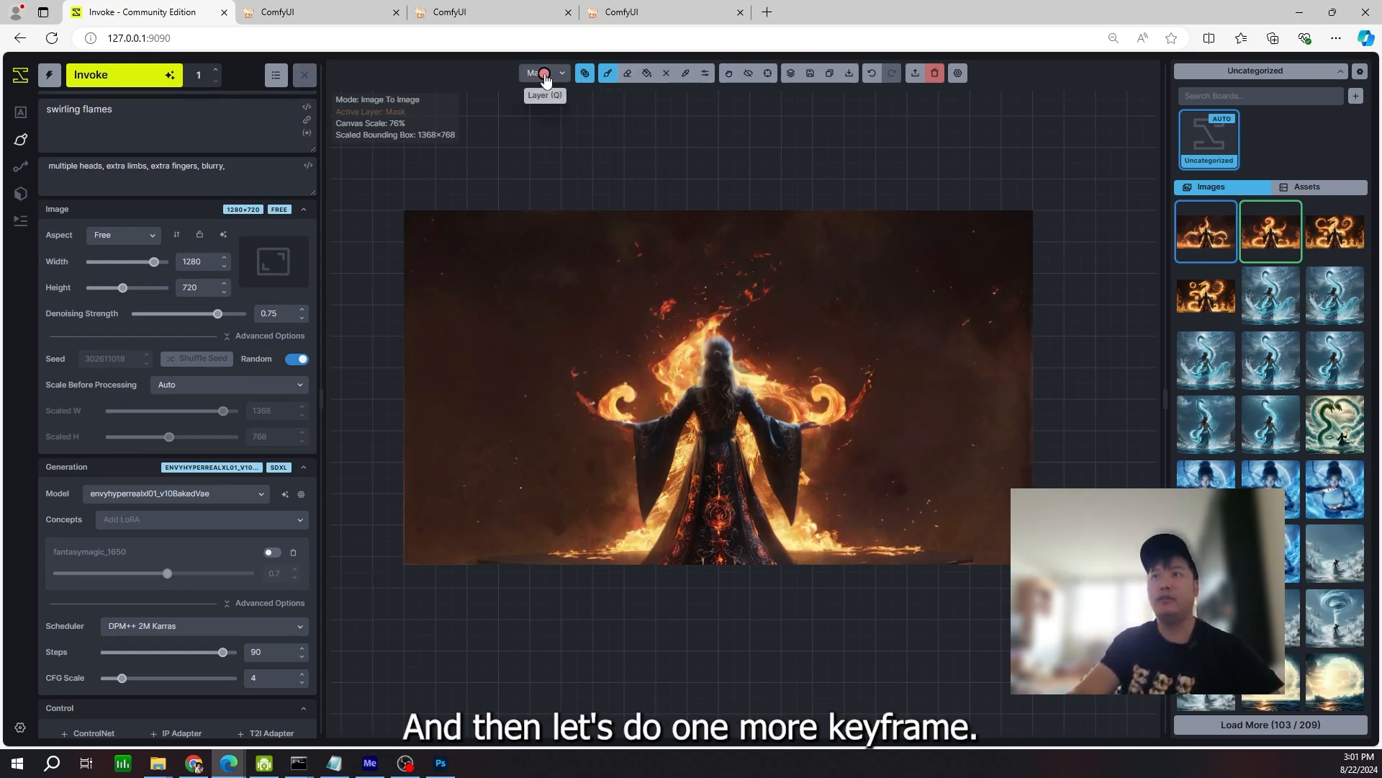
{"action": "left_click", "coordinate": [810, 72]}
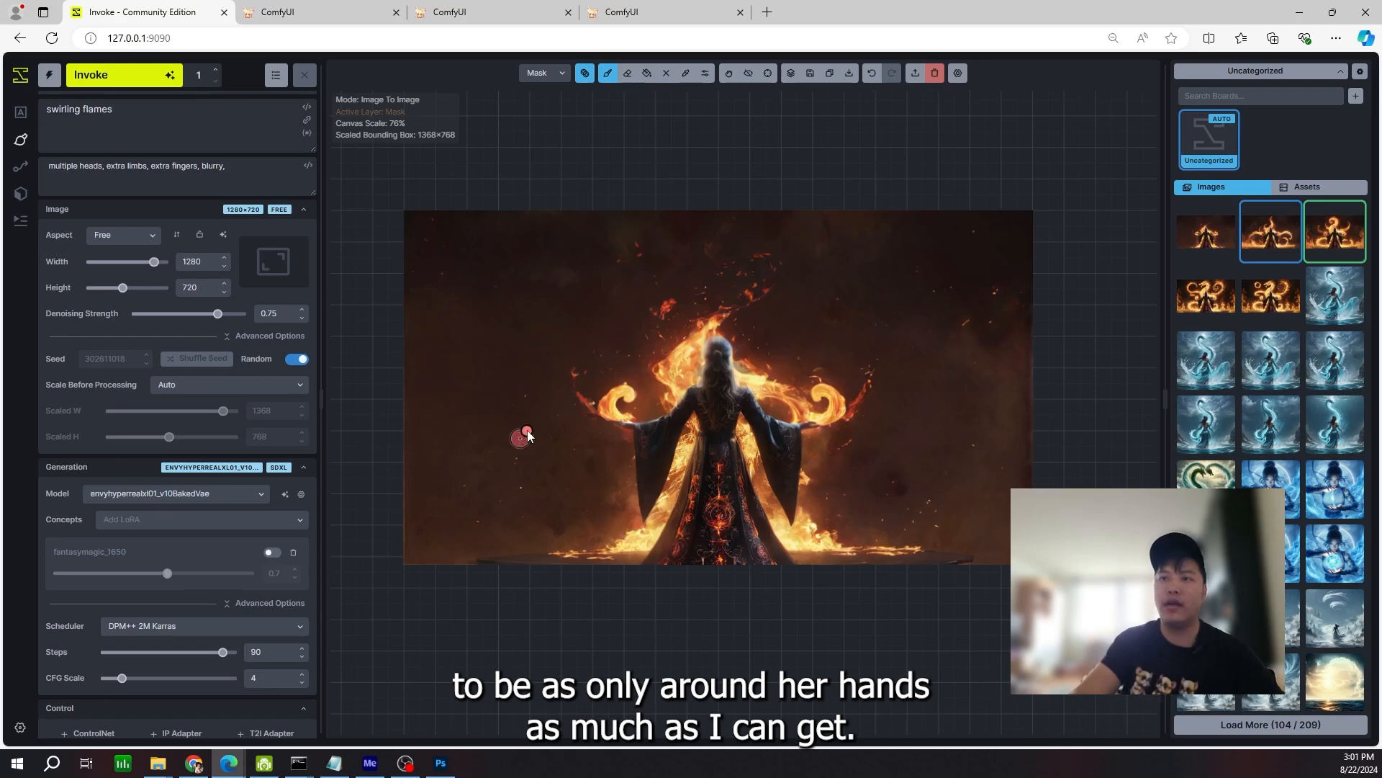
- Remove the flames around the body, paint yellow flame strokes above both hands on the Base layer, then mask and inpaint them
{"action": "scroll", "coordinate": [528, 435], "scroll_direction": "up", "scroll_amount": 1}
{"action": "scroll", "coordinate": [546, 333], "scroll_direction": "down", "scroll_amount": 1}
{"action": "key", "text": "q"}
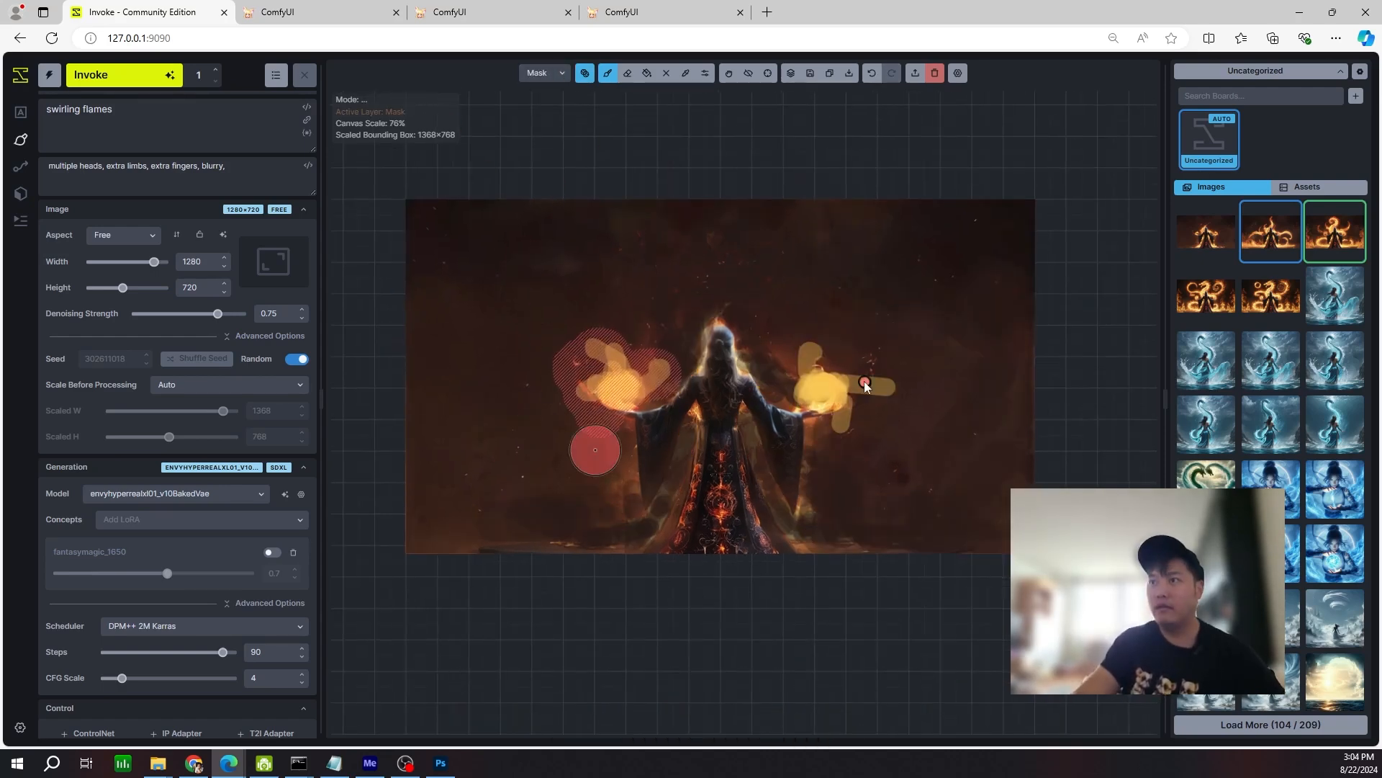
{"action": "mouse_move", "coordinate": [619, 338]}
{"action": "left_mouse_down"}
{"action": "mouse_move", "coordinate": [635, 253]}
{"action": "mouse_move", "coordinate": [504, 238]}
{"action": "left_mouse_up"}
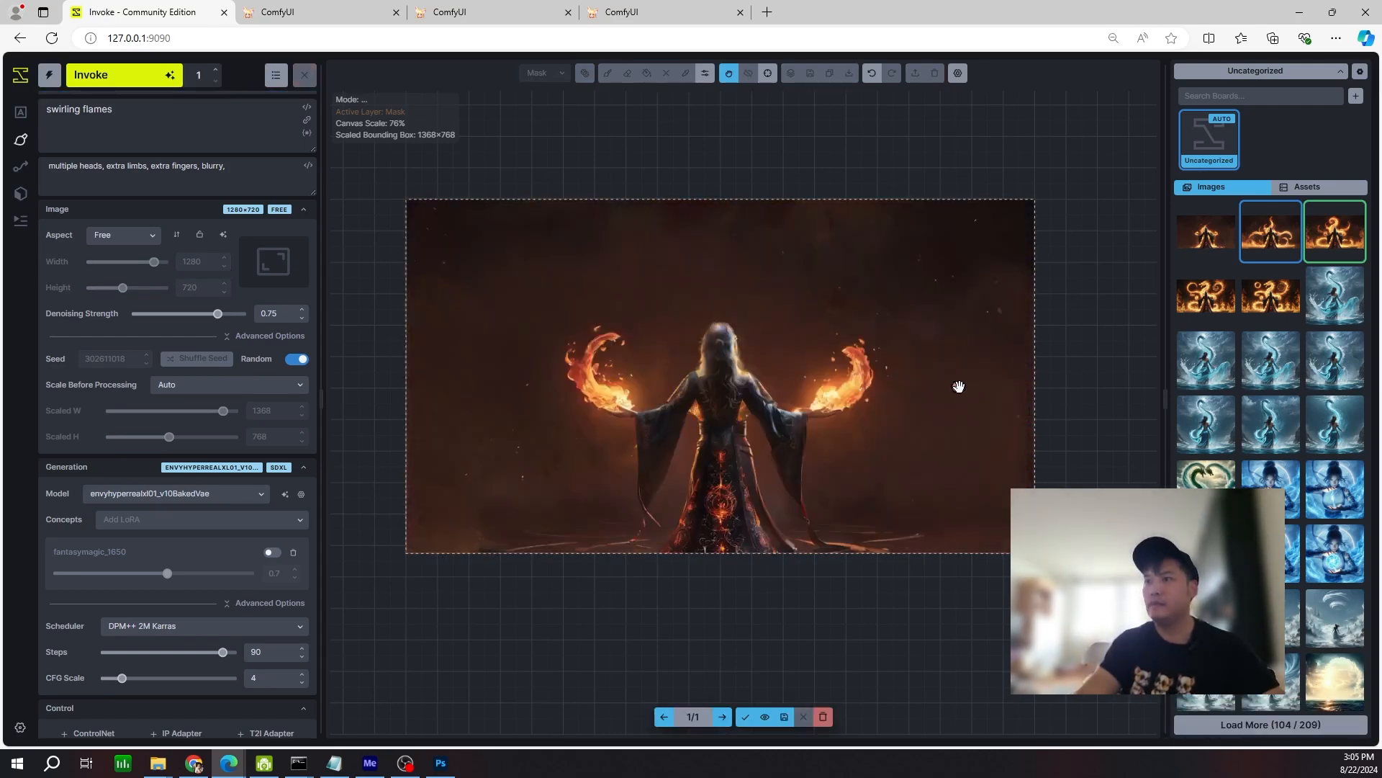
- Accept the image with flames only at the hands and save the canvas to the gallery as the earliest keyframe
{"action": "scroll", "coordinate": [961, 390], "scroll_direction": "down", "scroll_amount": 2}
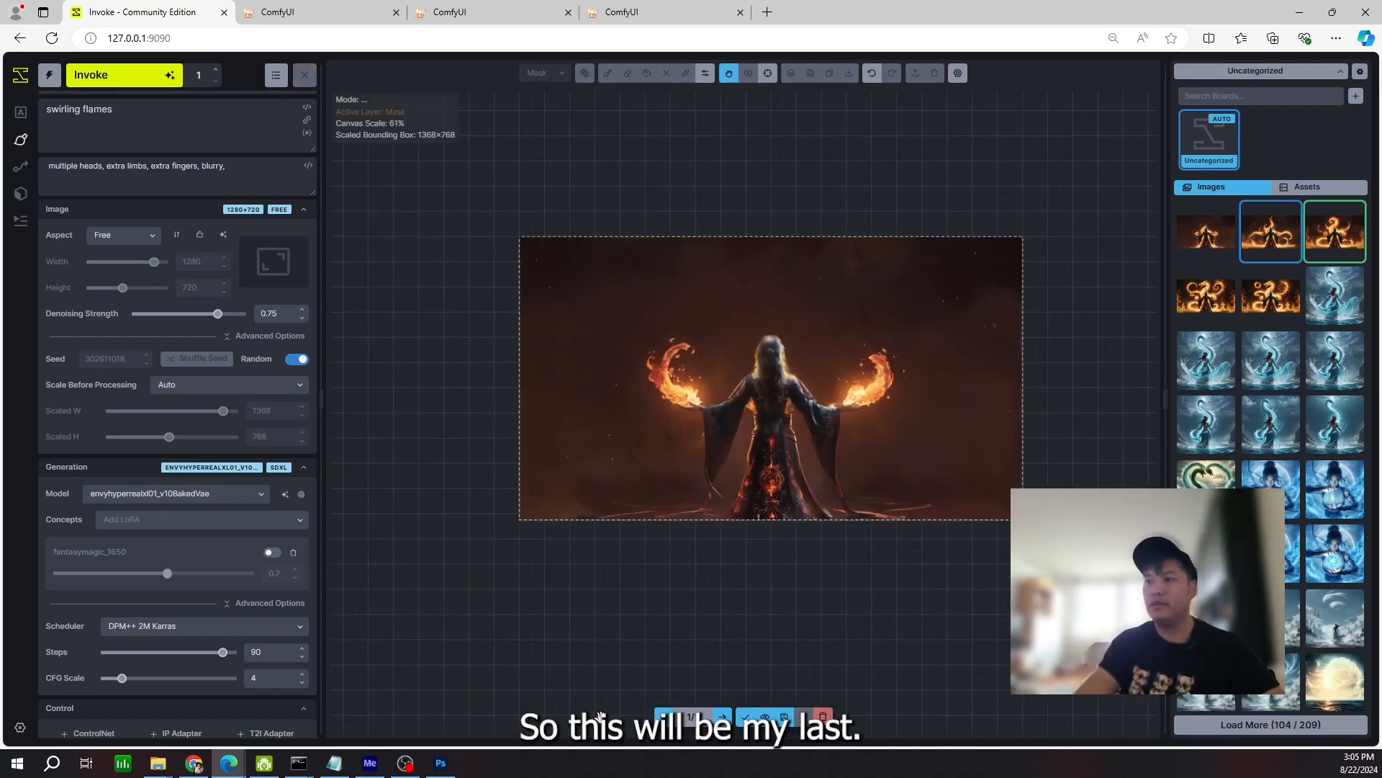
{"action": "left_click", "coordinate": [746, 716]}
{"action": "key", "text": "shift+s"}
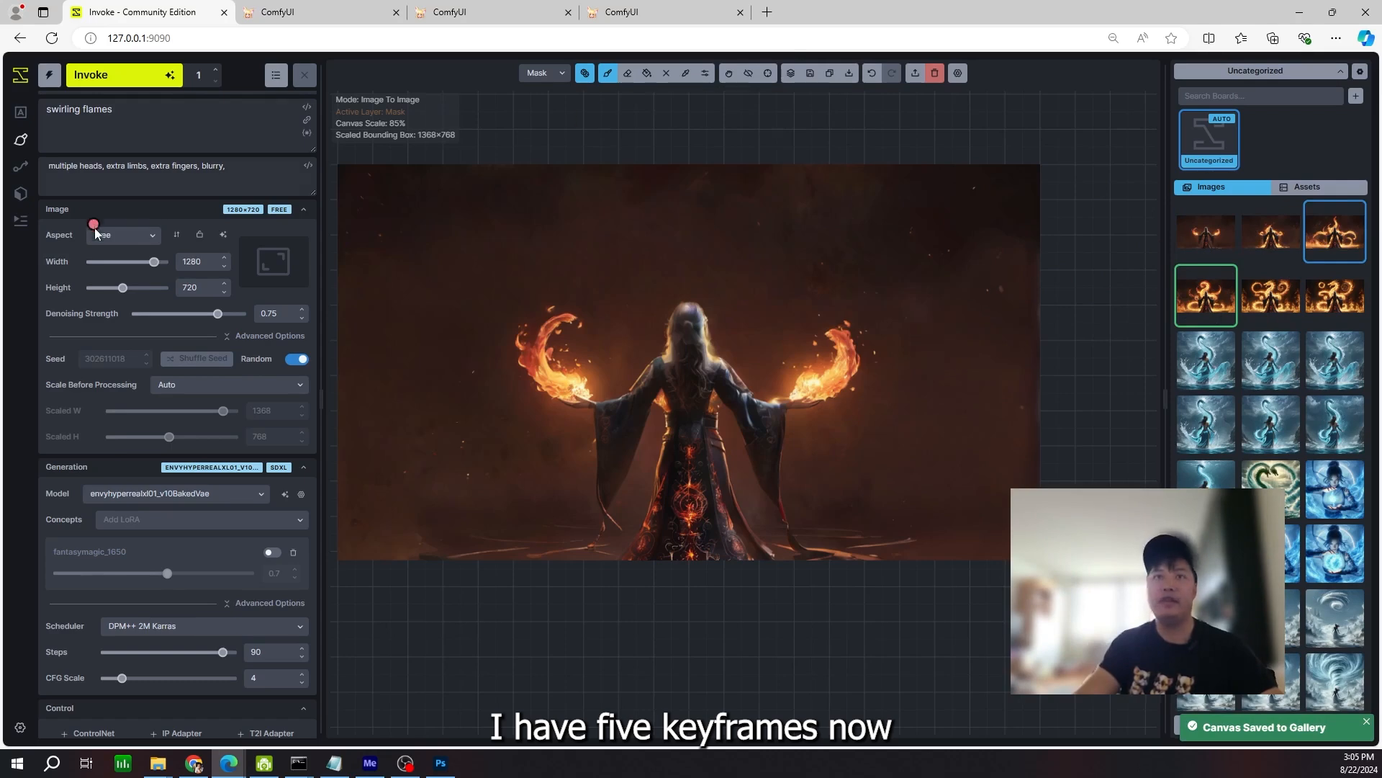
- Leave the image comparison and view the saved keyframes in order, from the hand flames to the full dragon
{"action": "left_click", "coordinate": [30, 109]}
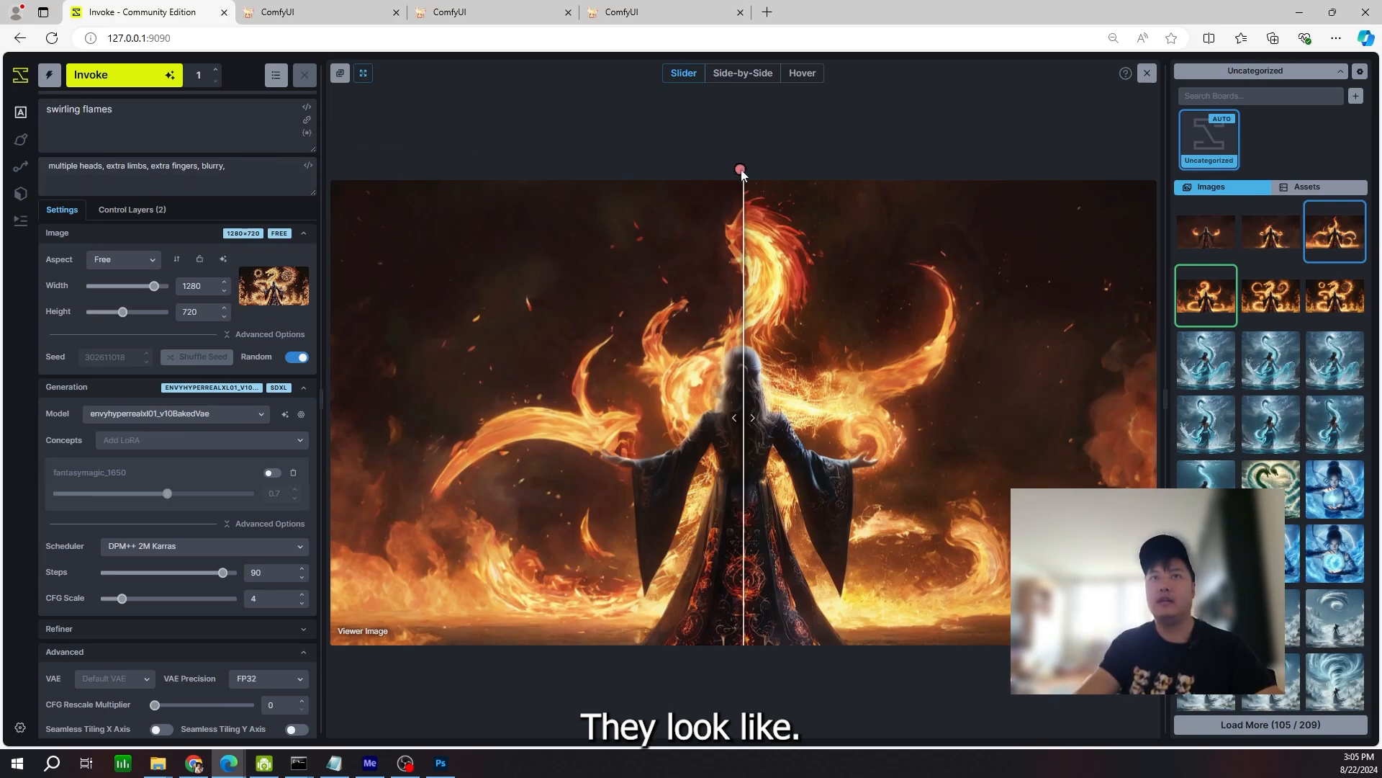
{"action": "key", "text": "Escape"}
{"action": "left_click", "coordinate": [1222, 241]}
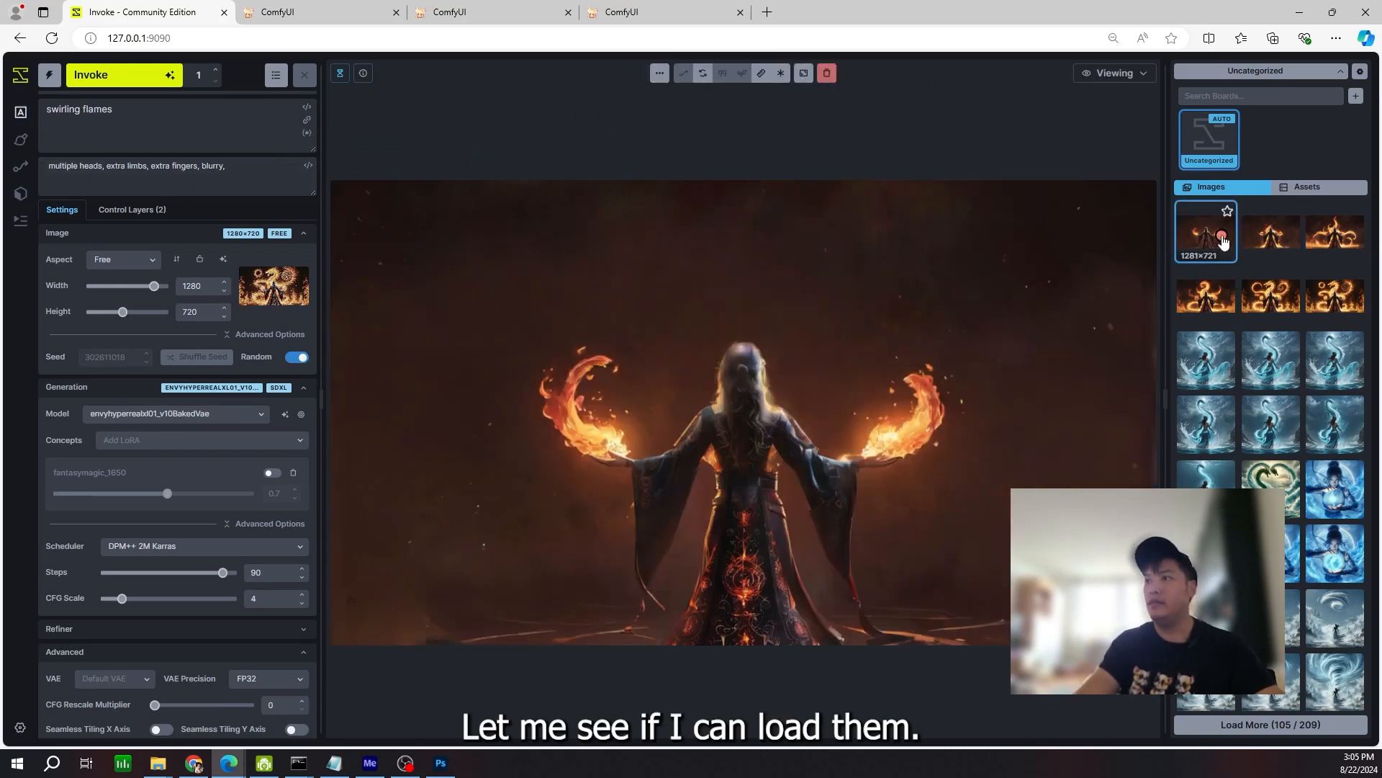
{"action": "left_click", "coordinate": [1262, 238]}
{"action": "left_click", "coordinate": [1338, 258]}
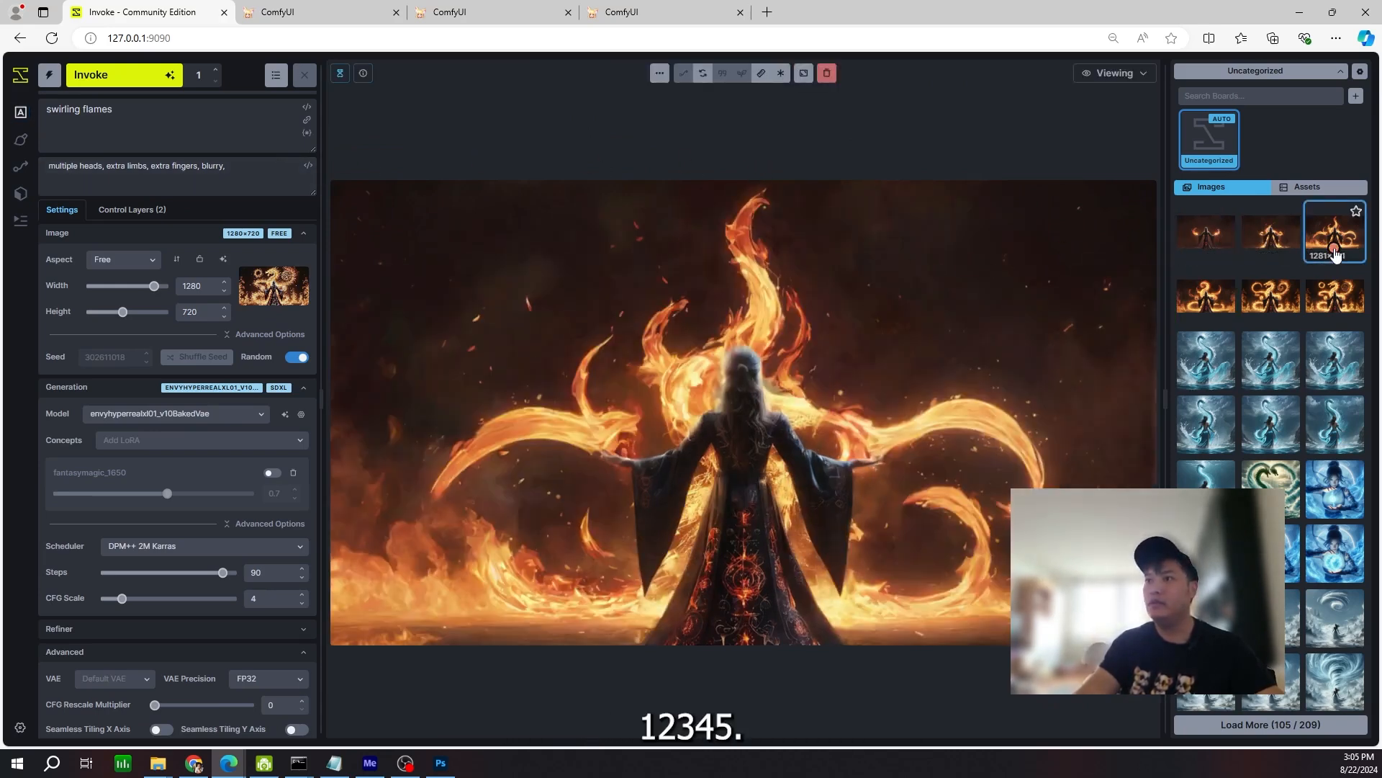
{"action": "left_click", "coordinate": [1210, 296]}
{"action": "left_click", "coordinate": [1276, 306]}
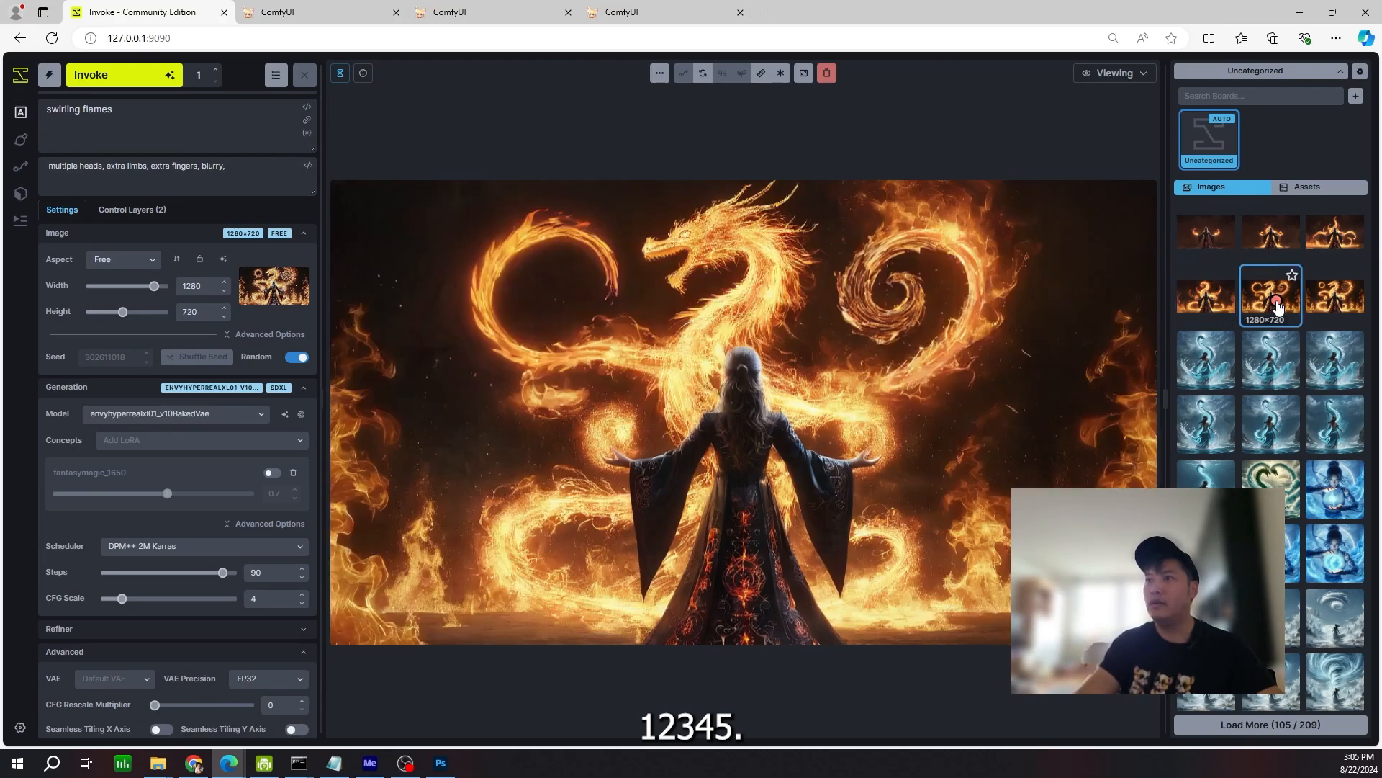
- Go through the keyframes again, examining how the flames progress from the hands to the floor and into the dragon shape
{"action": "left_click", "coordinate": [1212, 241]}
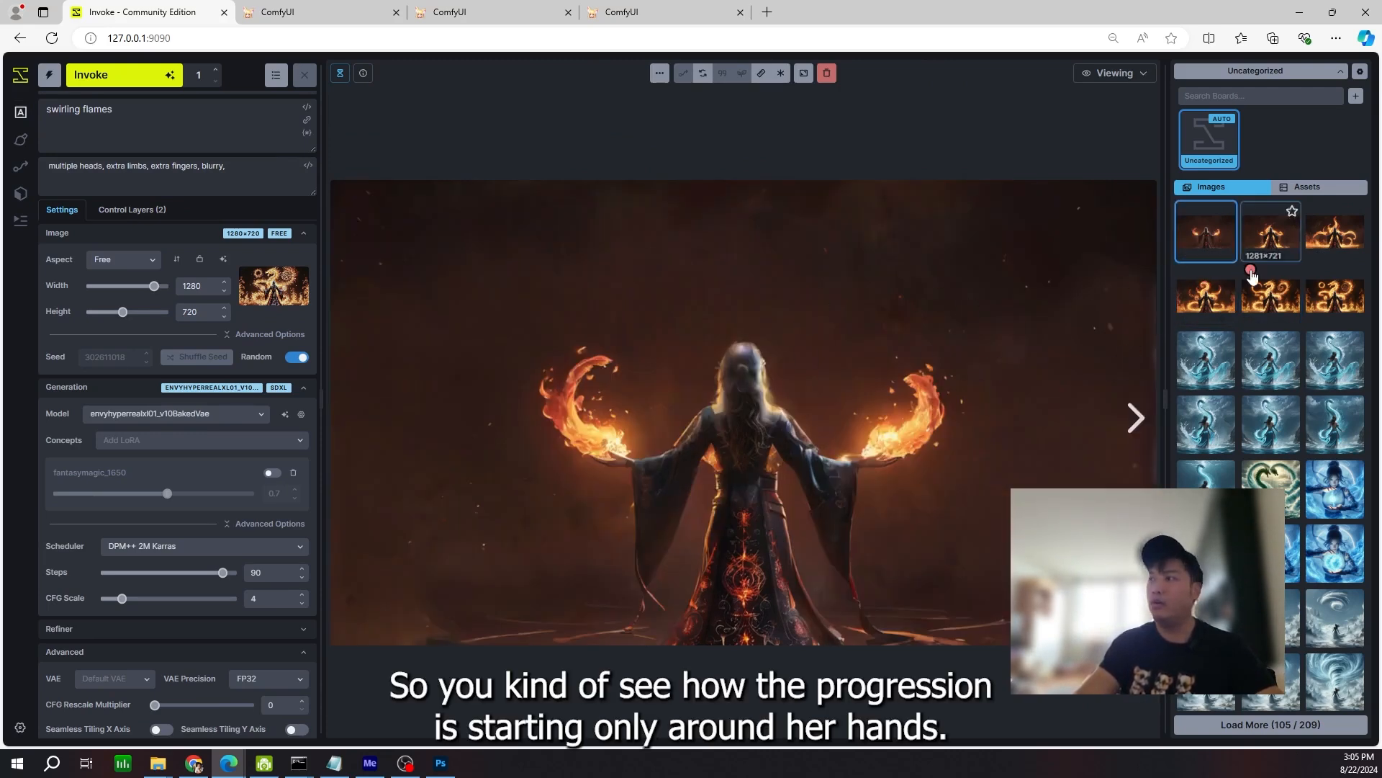
{"action": "left_click", "coordinate": [1269, 241]}
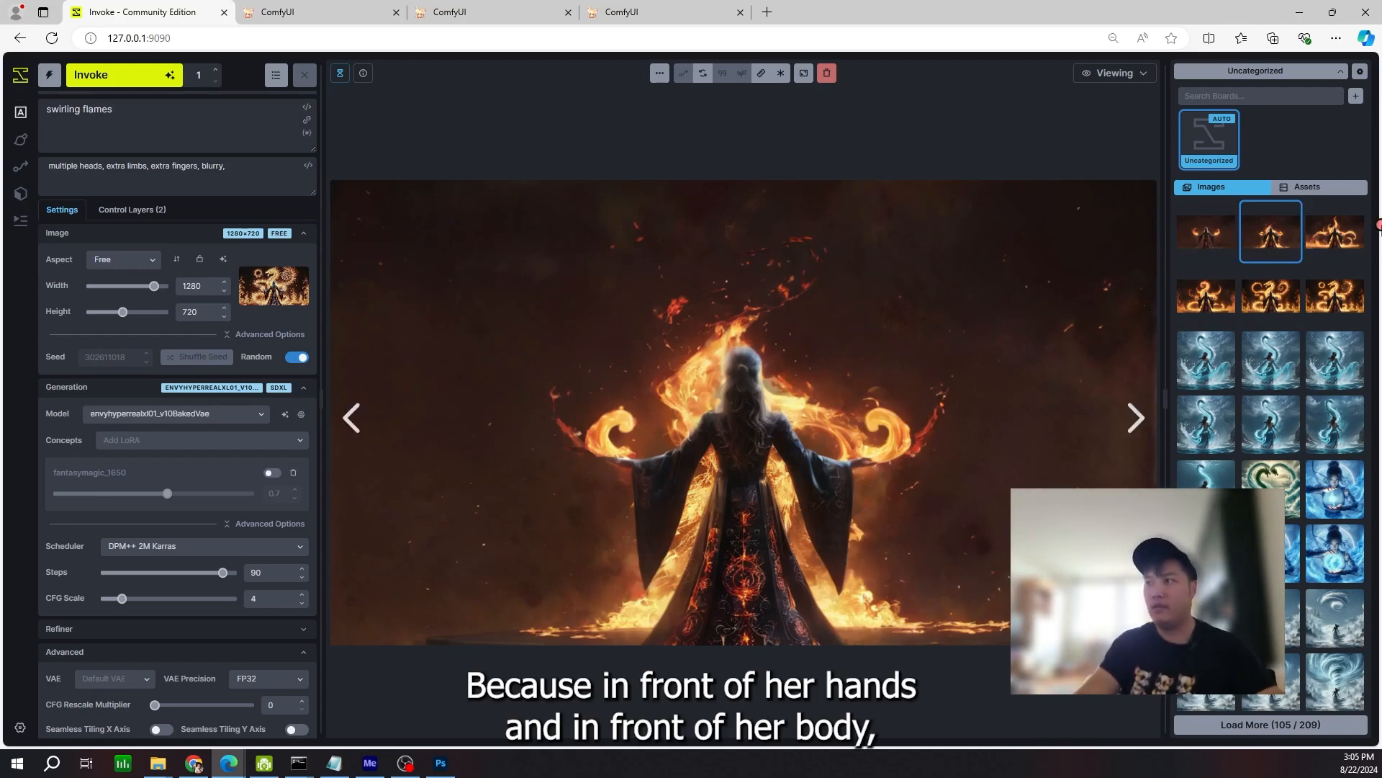
{"action": "left_click", "coordinate": [1335, 232]}
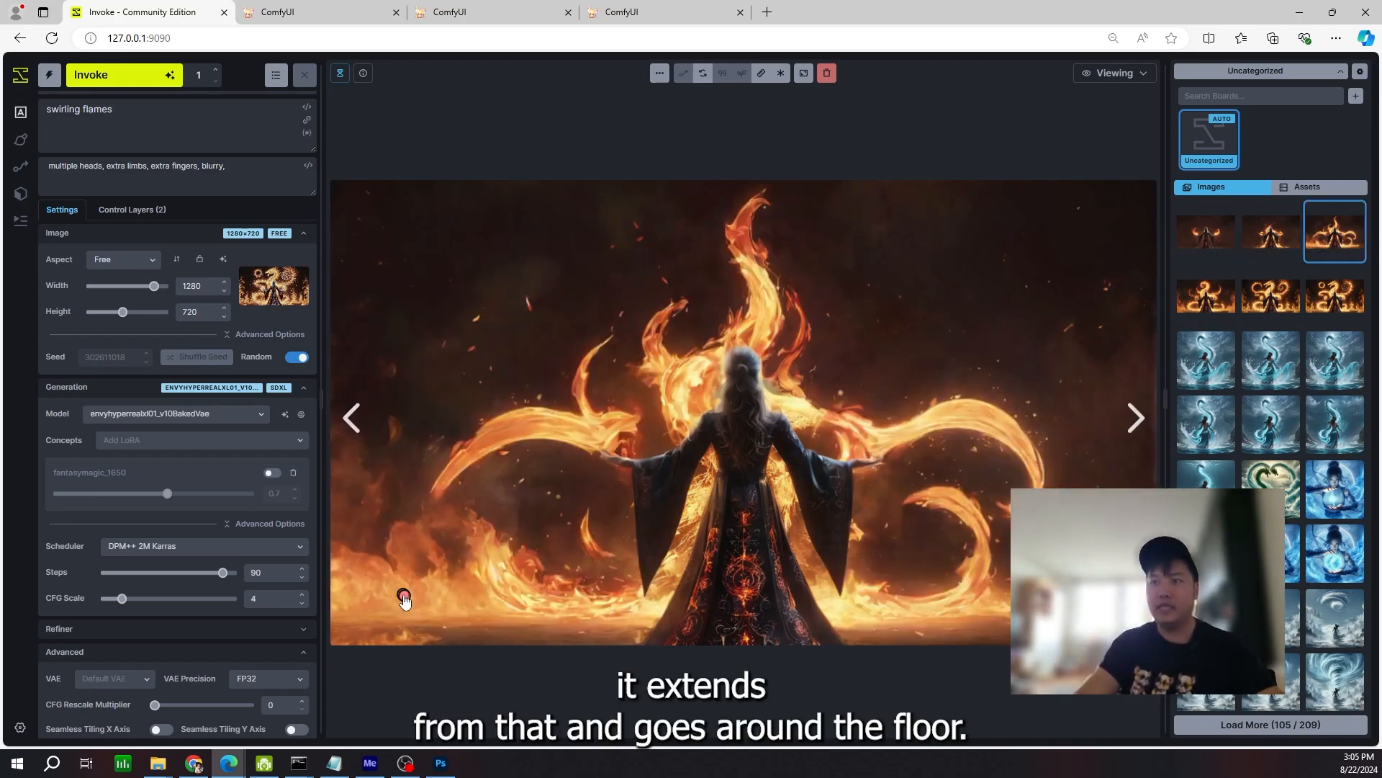
{"action": "left_click", "coordinate": [1206, 315]}
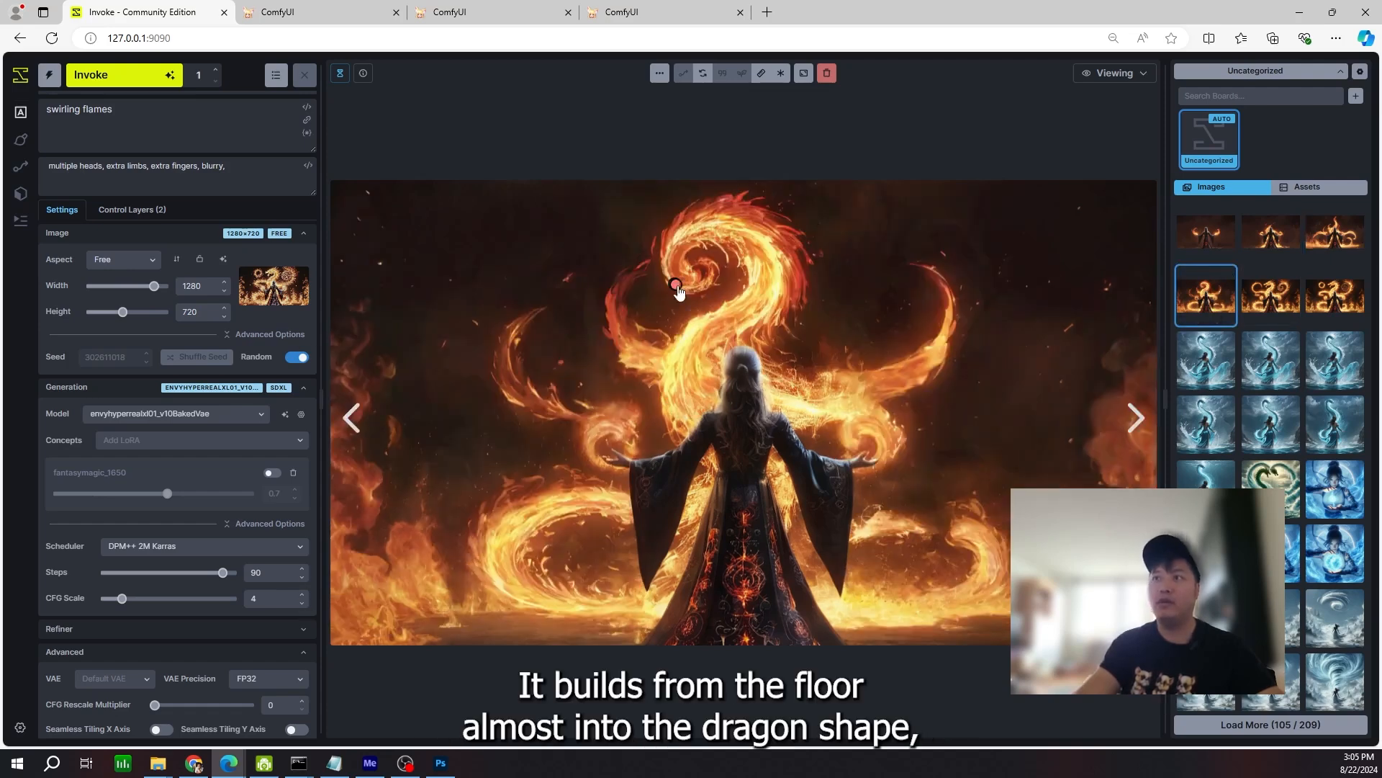
{"action": "left_click", "coordinate": [1281, 297]}
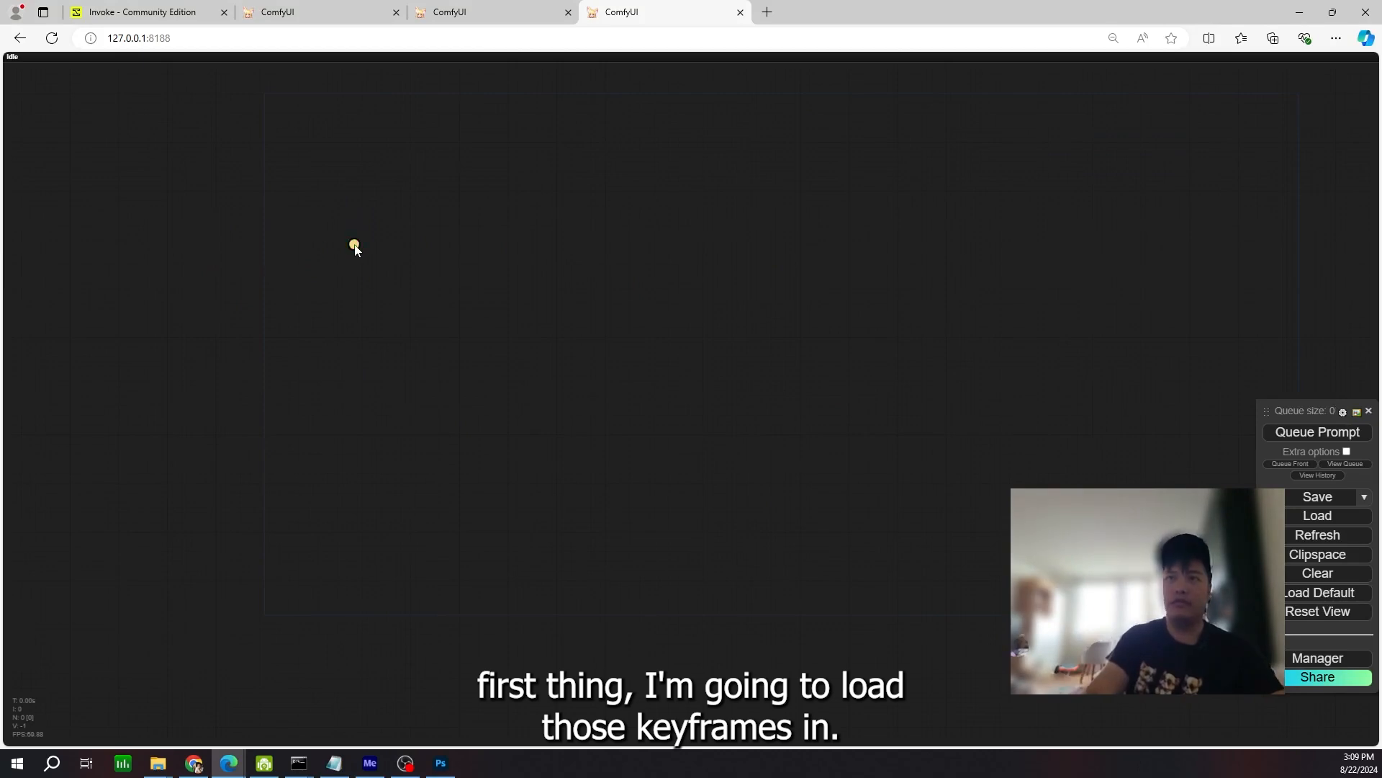
- Add Load Image nodes in a column and load the five keyframes, from the hand flames to the full dragon
{"action": "double_click", "coordinate": [354, 247]}
{"action": "type", "text": "load"}
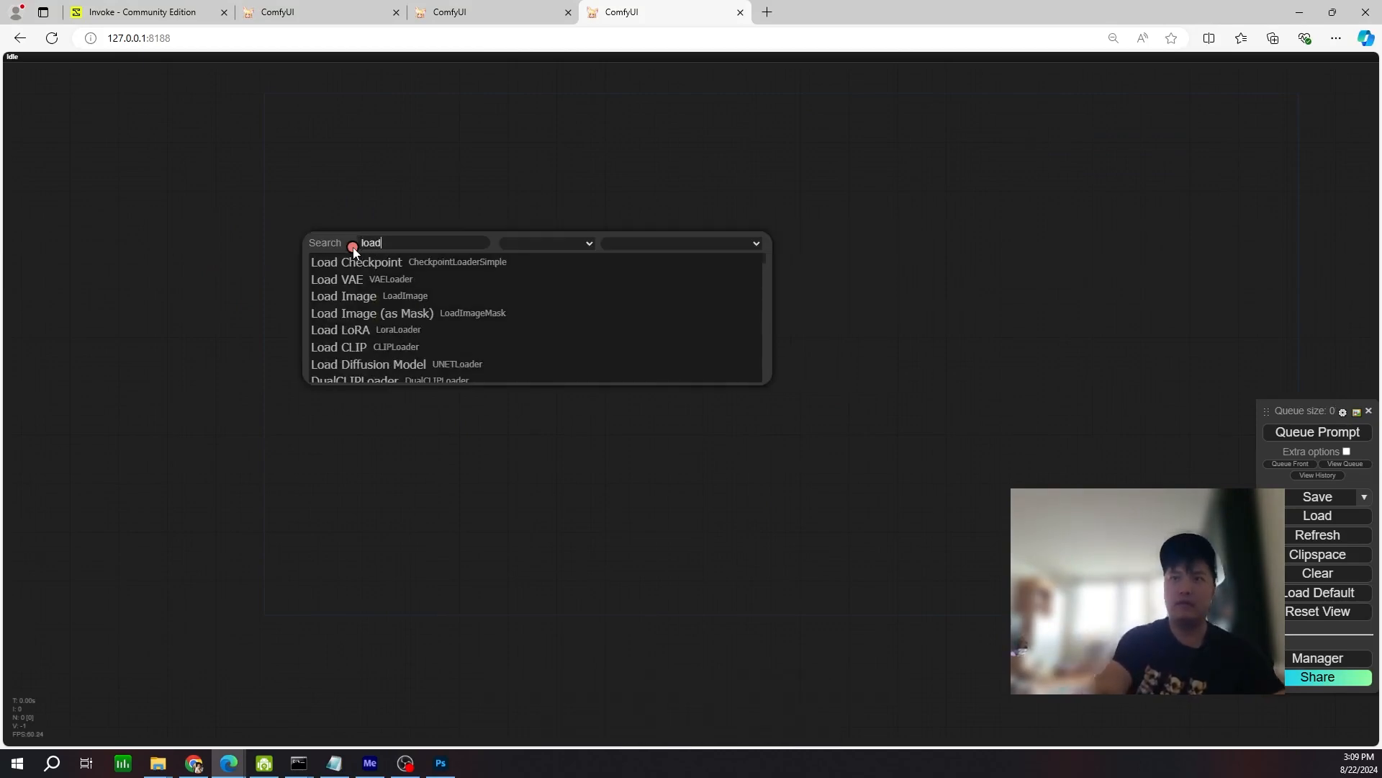
{"action": "key", "text": "Down"}
{"action": "key", "text": "Down"}
{"action": "key", "text": "Return"}
{"action": "scroll", "coordinate": [461, 292], "scroll_direction": "up", "scroll_amount": 3}
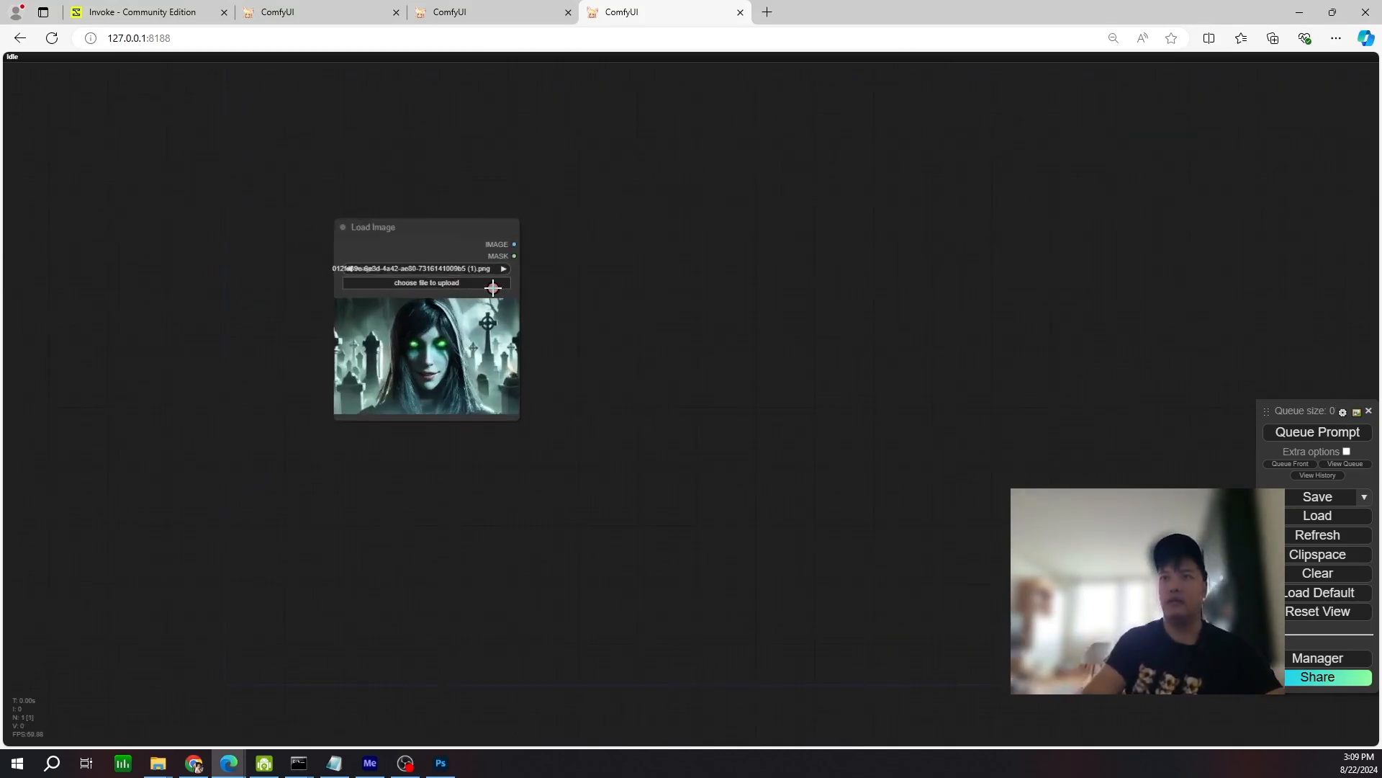
{"action": "left_click", "coordinate": [493, 285]}
{"action": "double_click", "coordinate": [529, 197]}
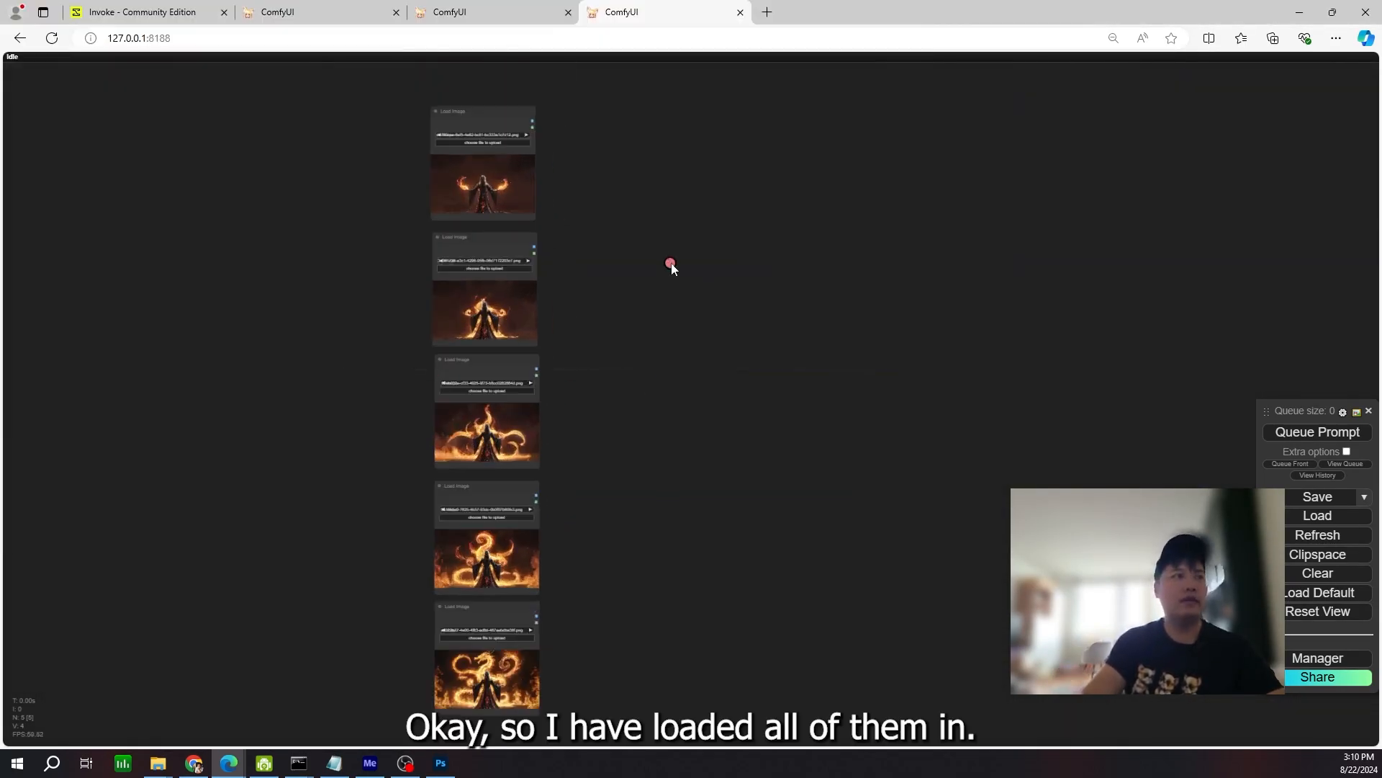
- Add a Batch Images node and connect the first keyframe to image1 and the second keyframe to image2
{"action": "double_click", "coordinate": [615, 216]}
{"action": "type", "text": "batch"}
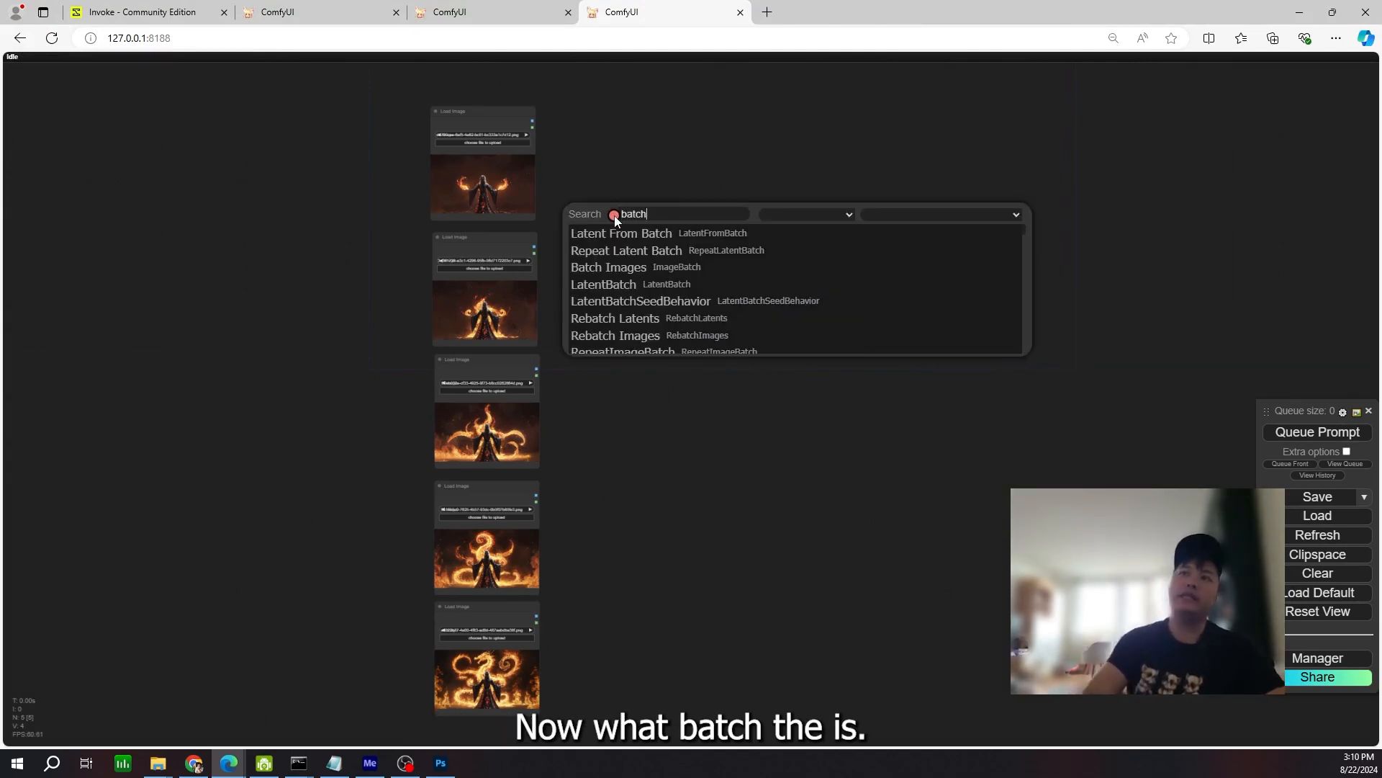
{"action": "left_click", "coordinate": [667, 269]}
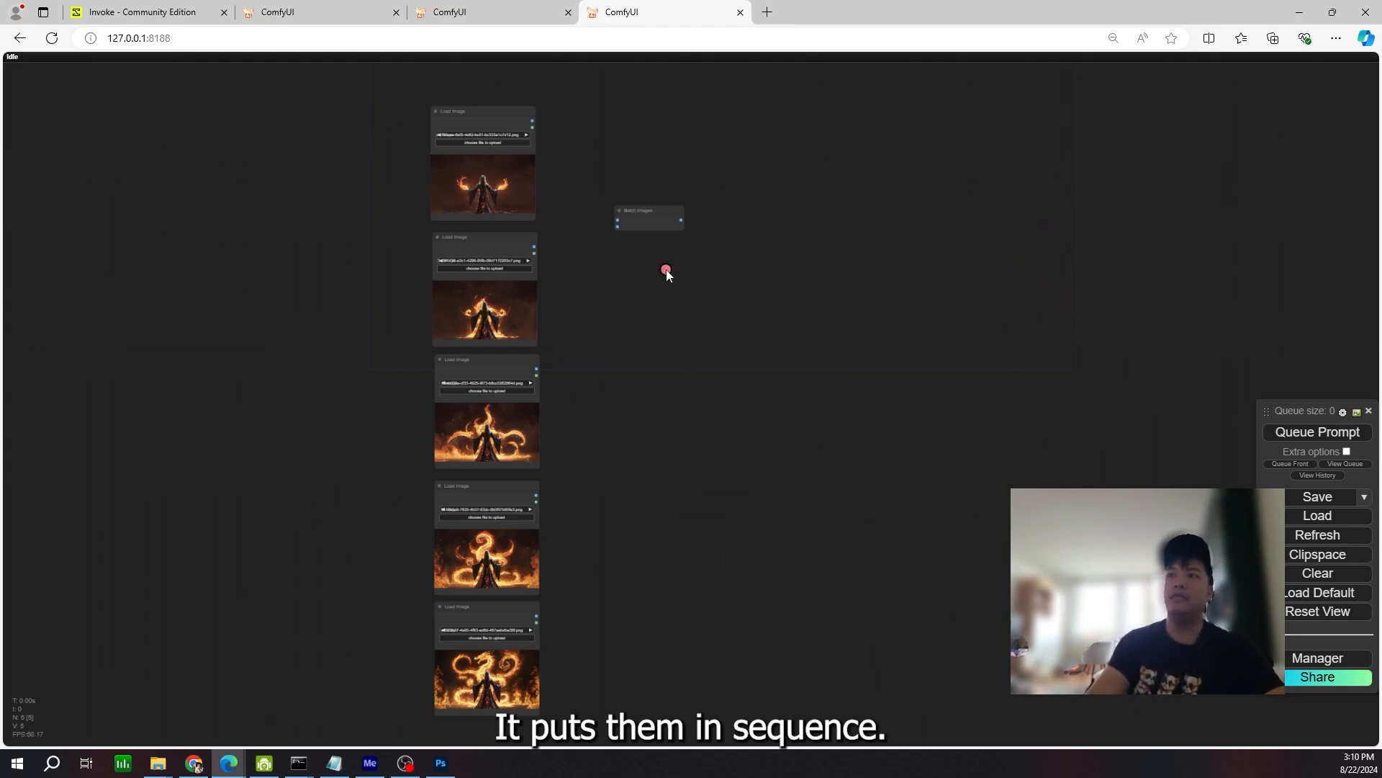
{"action": "scroll", "coordinate": [616, 163], "scroll_direction": "up", "scroll_amount": 8}
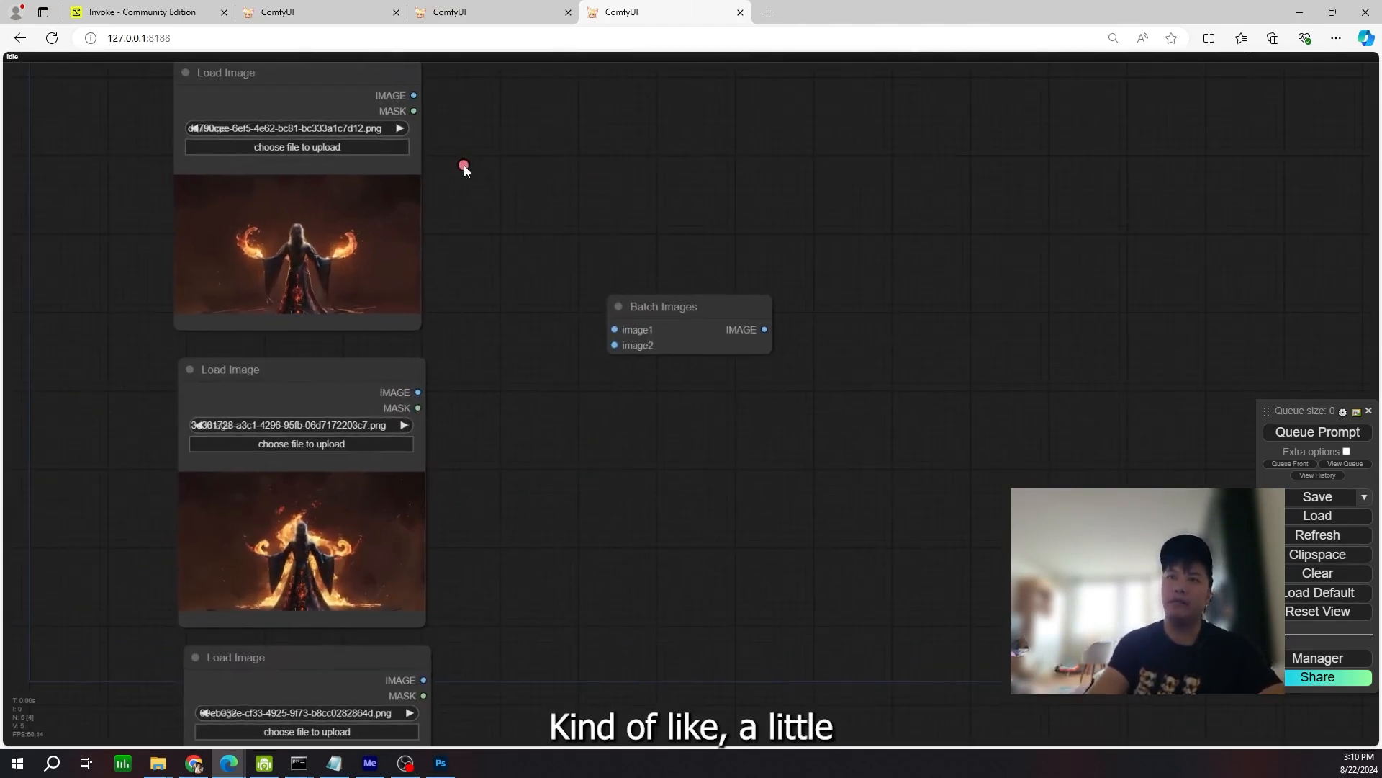
{"action": "left_click_drag", "start_coordinate": [477, 132], "coordinate": [615, 329]}
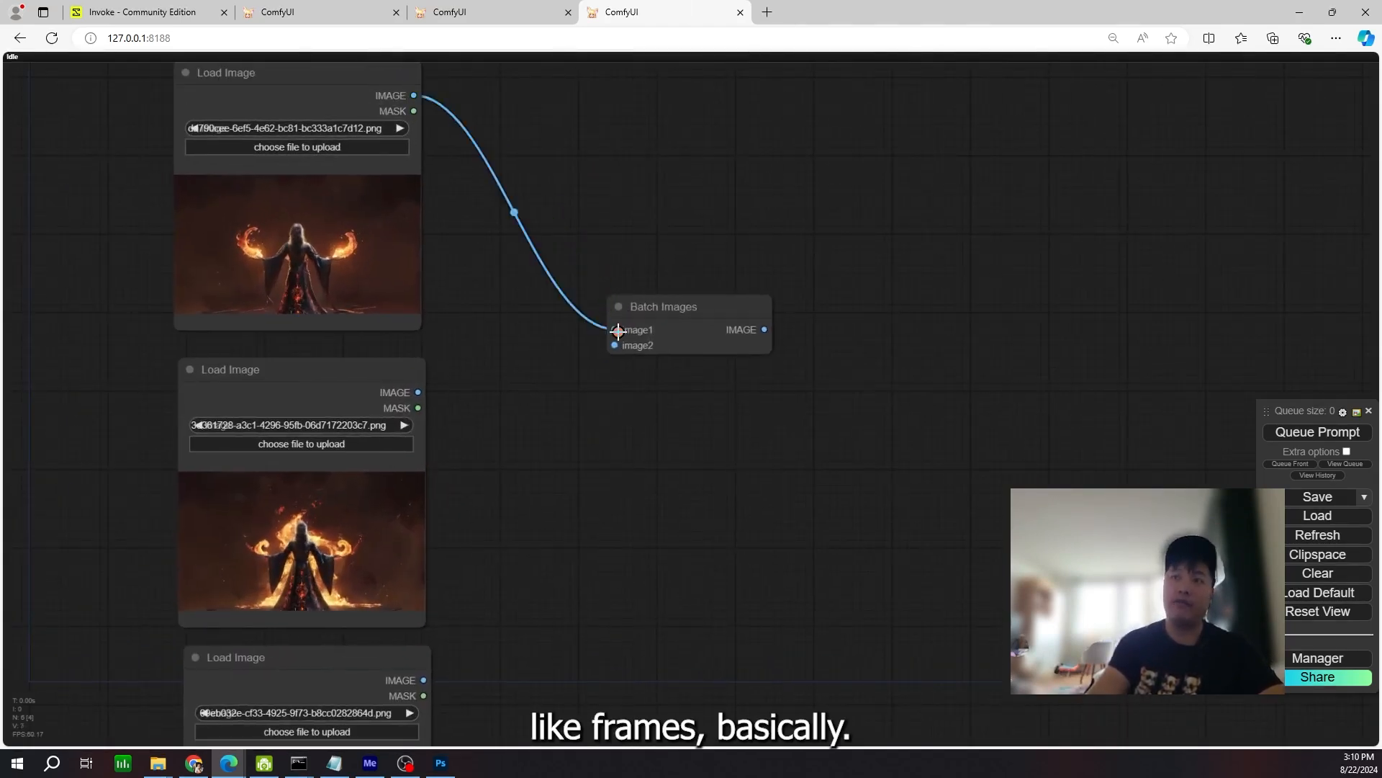
{"action": "left_click_drag", "start_coordinate": [472, 462], "coordinate": [484, 398]}
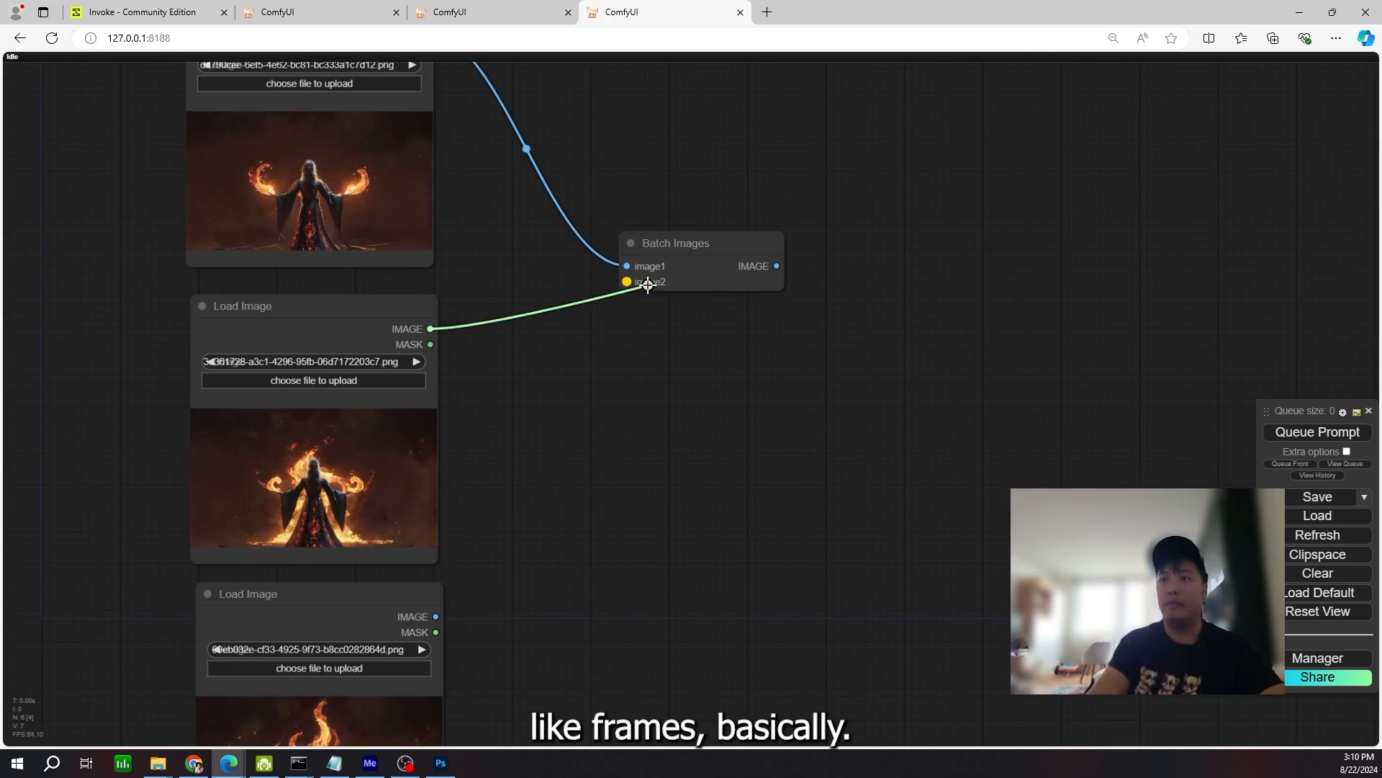
{"action": "left_click_drag", "start_coordinate": [648, 285], "coordinate": [647, 284]}
- Duplicate the Batch Images node, feed the first batch into its image1 and the third keyframe into its image2
{"action": "left_click_drag", "start_coordinate": [634, 401], "coordinate": [636, 359]}
{"action": "mouse_move", "coordinate": [700, 202]}
{"action": "left_mouse_down"}
{"action": "mouse_move", "coordinate": [695, 556]}
{"action": "mouse_move", "coordinate": [676, 553]}
{"action": "left_mouse_up"}
{"action": "left_click_drag", "start_coordinate": [658, 470], "coordinate": [650, 392]}
{"action": "scroll", "coordinate": [690, 336], "scroll_direction": "down", "scroll_amount": 3}
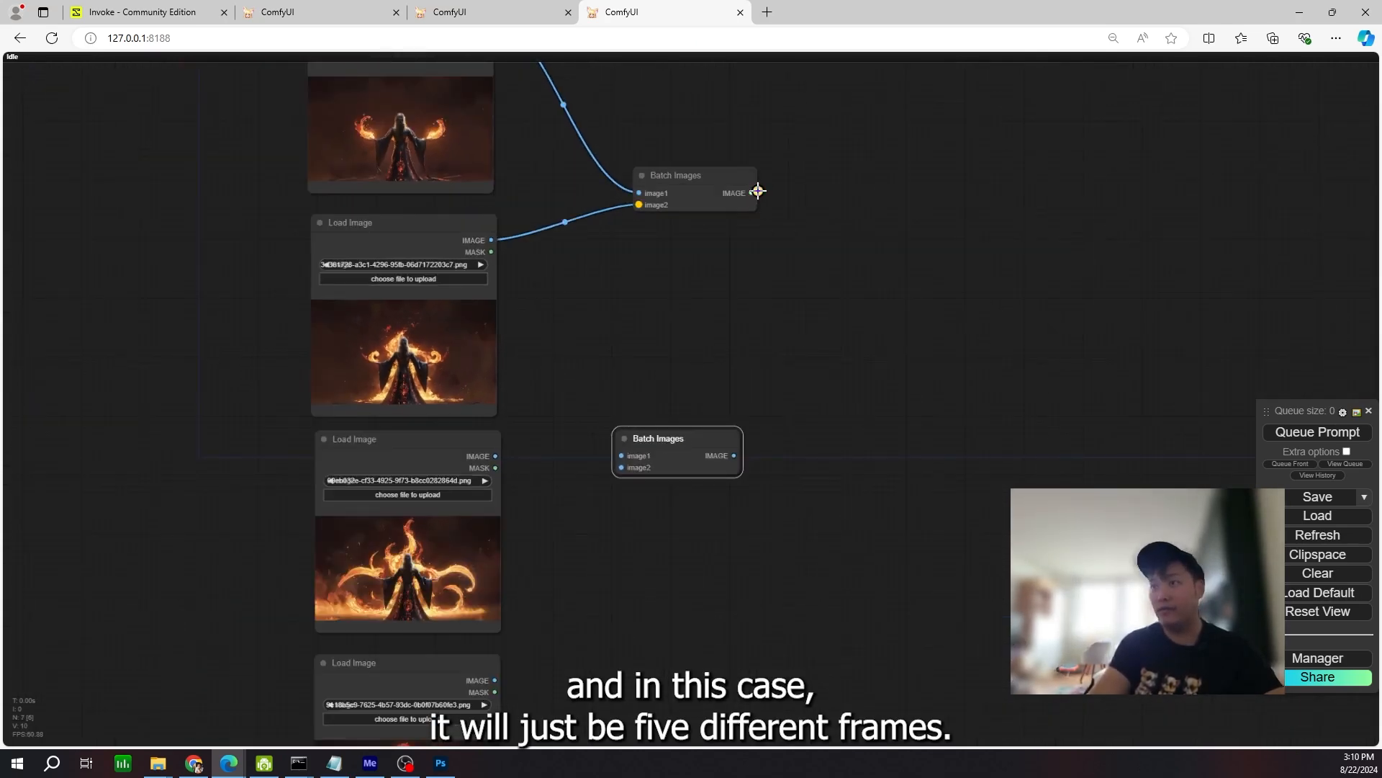
{"action": "left_click_drag", "start_coordinate": [758, 190], "coordinate": [622, 456]}
{"action": "left_click_drag", "start_coordinate": [632, 530], "coordinate": [633, 433]}
{"action": "left_click_drag", "start_coordinate": [624, 374], "coordinate": [623, 374]}
- Duplicate another Batch Images node, chaining the second batch into image1 and the fourth keyframe into image2
{"action": "left_click_drag", "start_coordinate": [645, 463], "coordinate": [645, 404]}
{"action": "mouse_move", "coordinate": [655, 281]}
{"action": "left_mouse_down"}
{"action": "mouse_move", "coordinate": [703, 408]}
{"action": "mouse_move", "coordinate": [659, 499]}
{"action": "mouse_move", "coordinate": [643, 498]}
{"action": "left_mouse_up"}
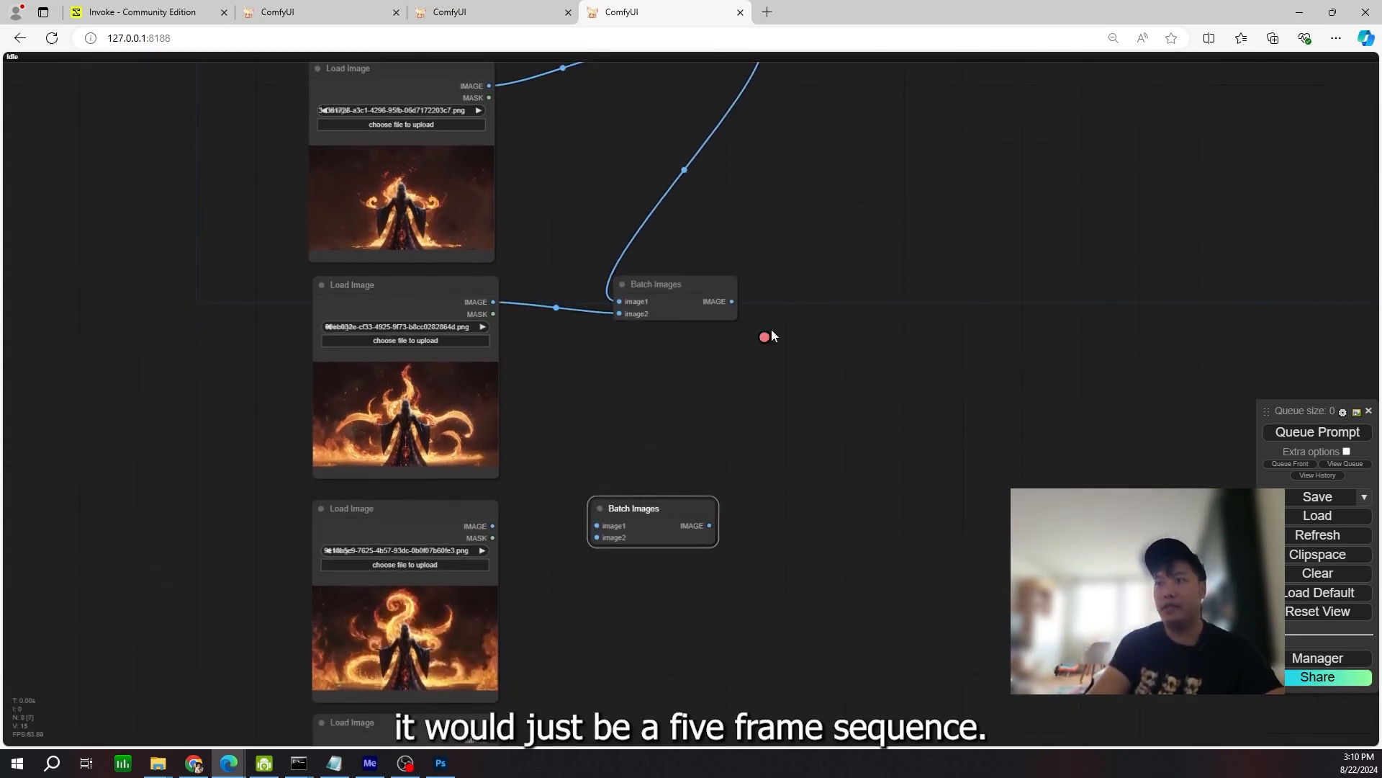
{"action": "left_click_drag", "start_coordinate": [757, 408], "coordinate": [597, 526]}
{"action": "left_click_drag", "start_coordinate": [578, 543], "coordinate": [577, 409]}
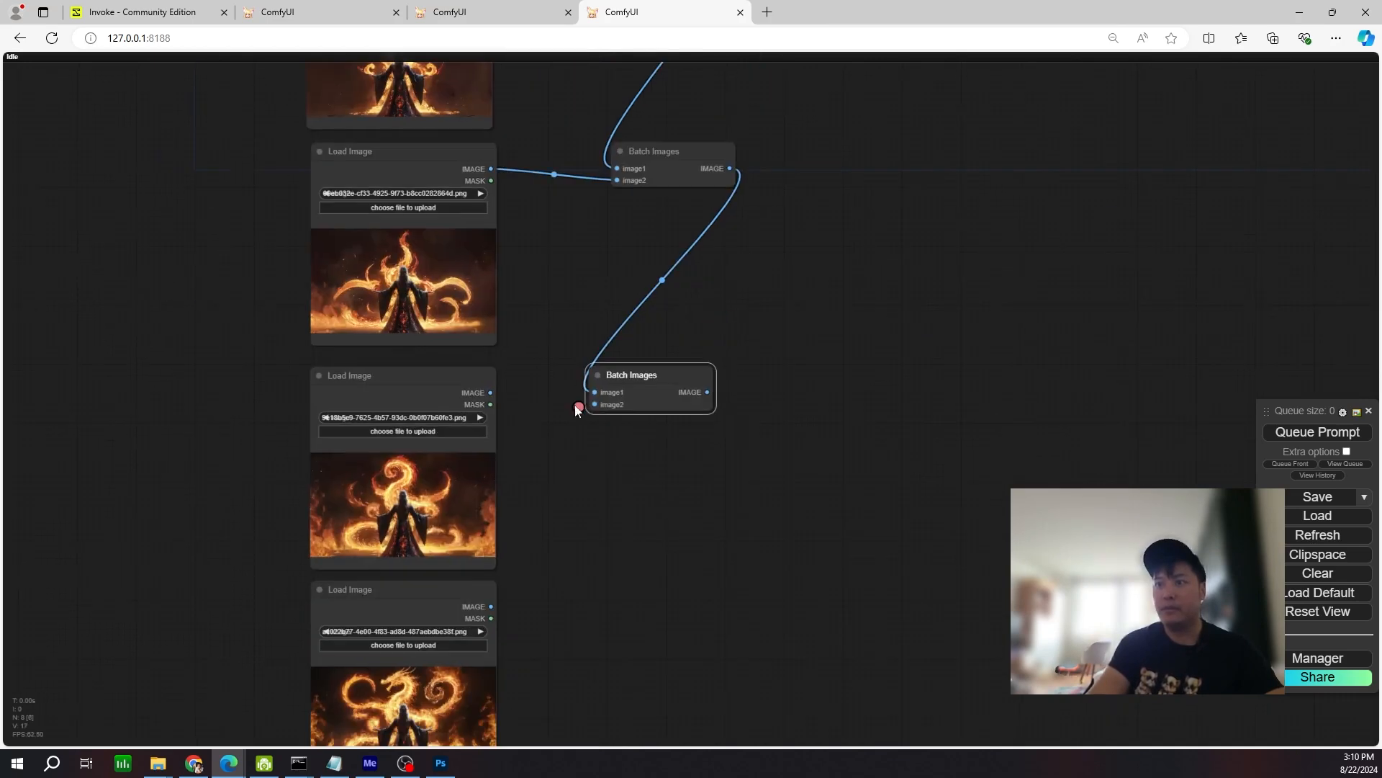
{"action": "left_click_drag", "start_coordinate": [492, 391], "coordinate": [596, 403]}
- Add a fourth Batch Images copy, connecting the third batch to image1 and the full-dragon keyframe to image2
{"action": "left_click_drag", "start_coordinate": [741, 383], "coordinate": [730, 311]}
{"action": "left_click_drag", "start_coordinate": [627, 302], "coordinate": [625, 496]}
{"action": "left_click_drag", "start_coordinate": [697, 320], "coordinate": [577, 479]}
{"action": "left_click_drag", "start_coordinate": [605, 544], "coordinate": [582, 481]}
{"action": "left_click_drag", "start_coordinate": [482, 500], "coordinate": [586, 481]}
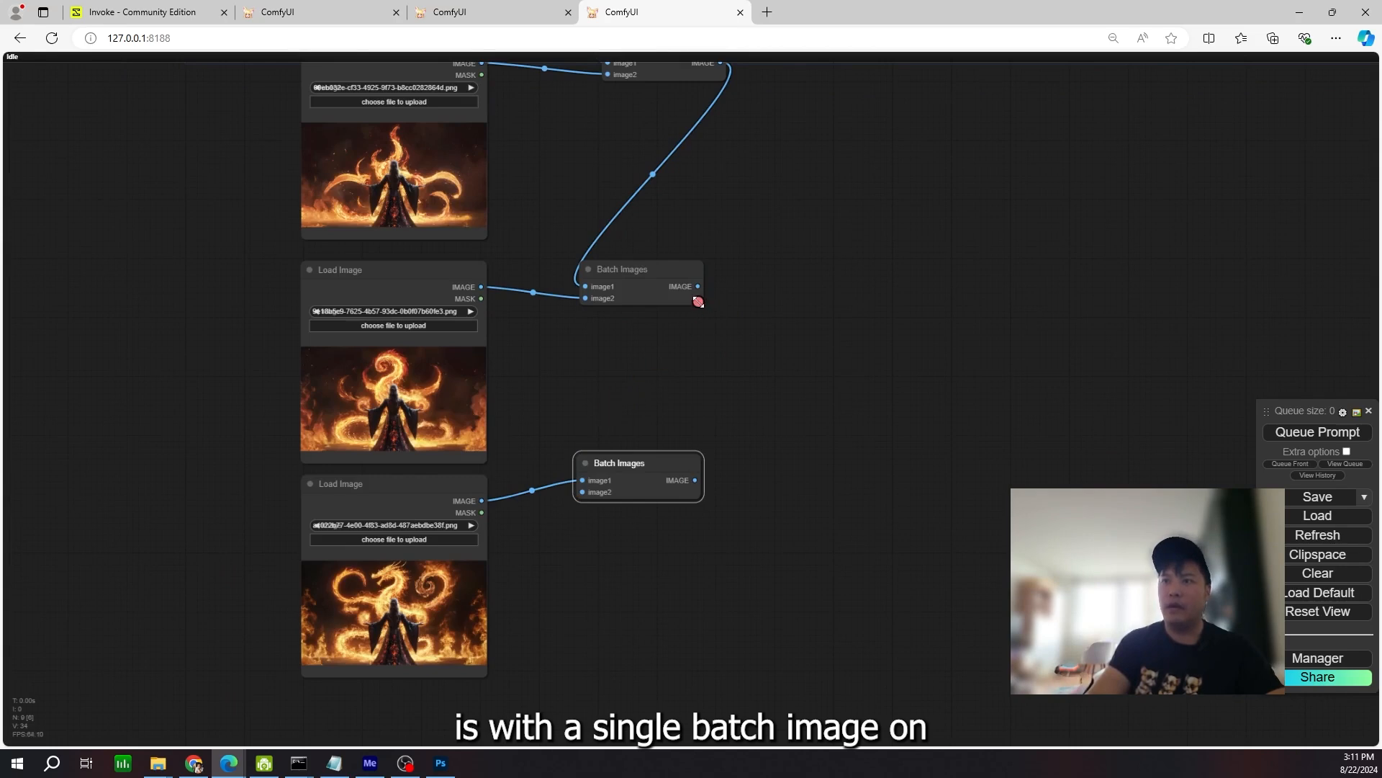
{"action": "left_click_drag", "start_coordinate": [699, 286], "coordinate": [585, 481]}
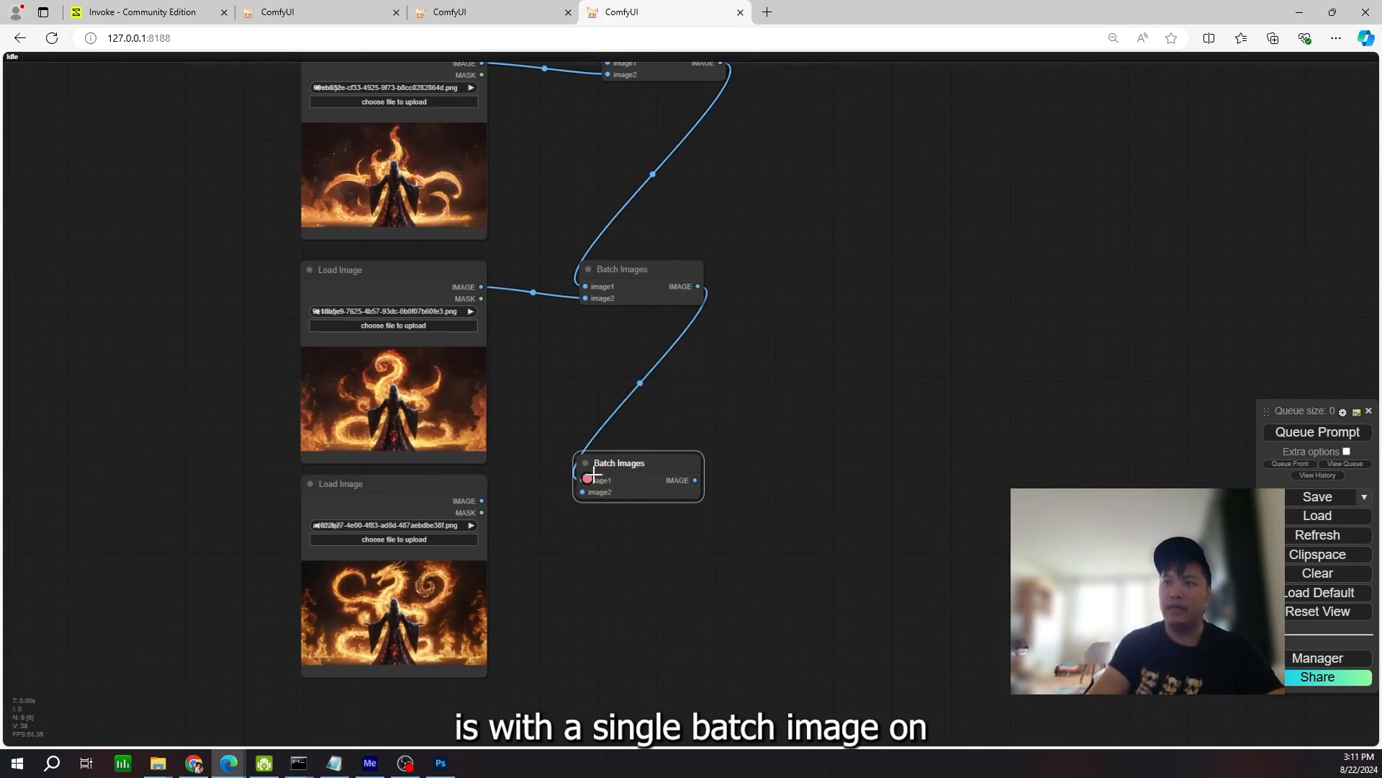
{"action": "left_click_drag", "start_coordinate": [482, 500], "coordinate": [583, 493]}
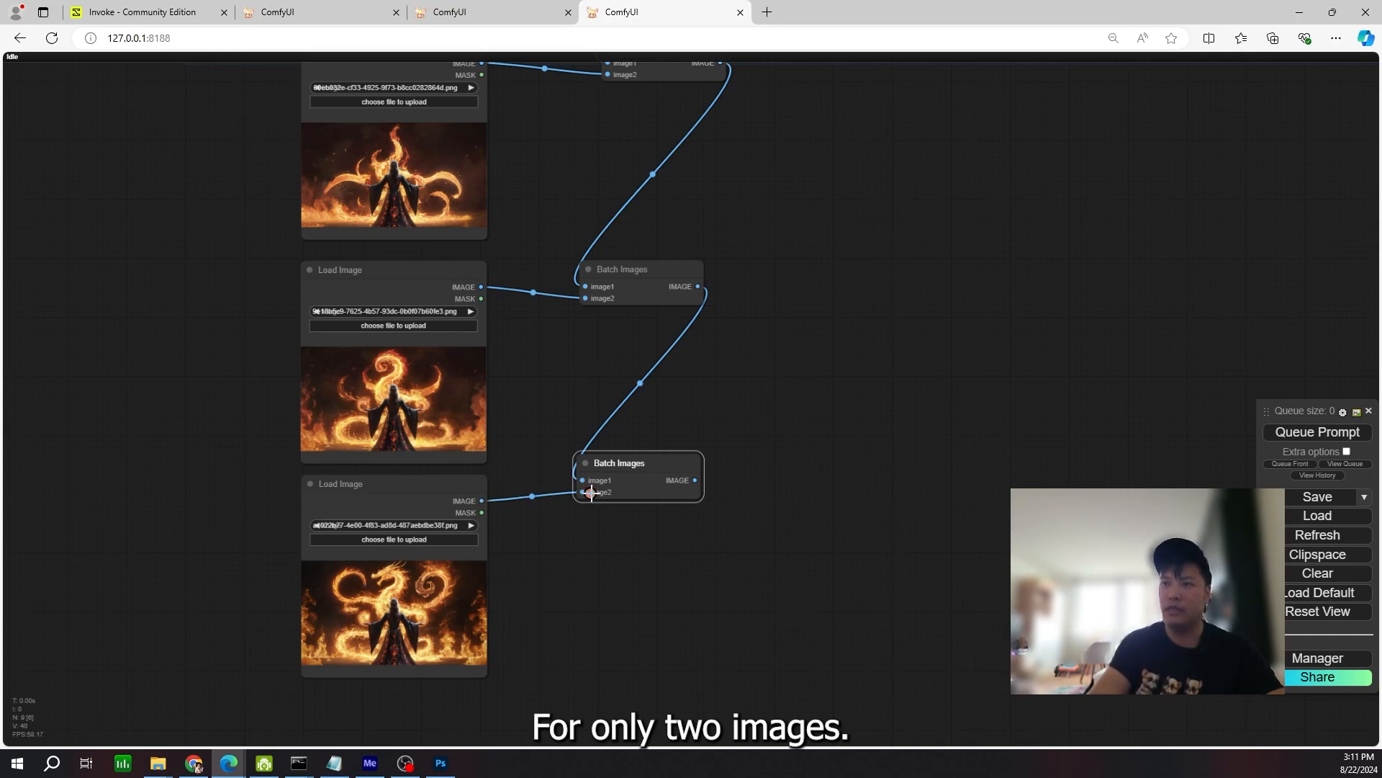
- Repeat the full-dragon keyframe through a fifth Batch Images copy, with the fourth batch in image1 and the keyframe in image2
{"action": "scroll", "coordinate": [719, 549], "scroll_direction": "down", "scroll_amount": 1}
{"action": "left_click_drag", "start_coordinate": [709, 530], "coordinate": [657, 469]}
{"action": "left_click_drag", "start_coordinate": [605, 411], "coordinate": [609, 550]}
{"action": "scroll", "coordinate": [627, 504], "scroll_direction": "up", "scroll_amount": 4}
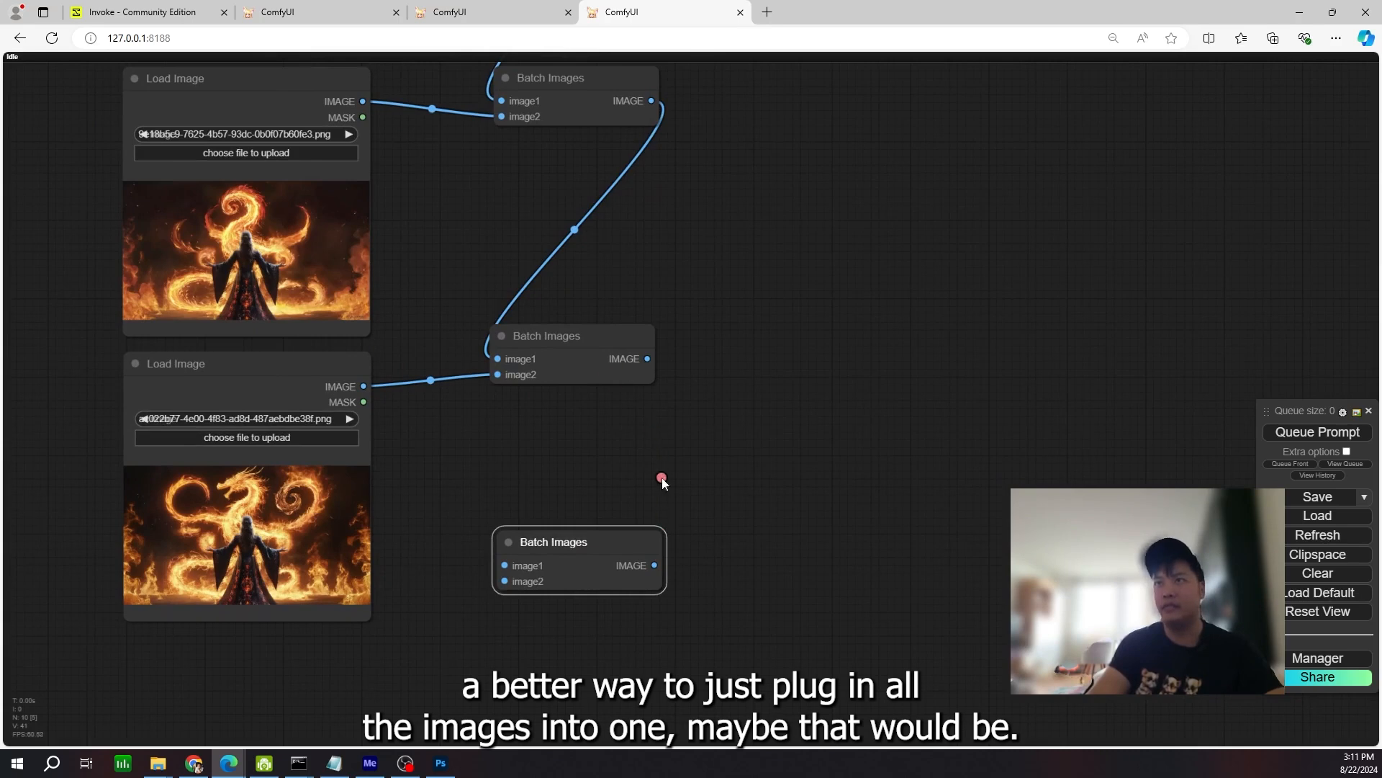
{"action": "left_click_drag", "start_coordinate": [677, 449], "coordinate": [696, 454]}
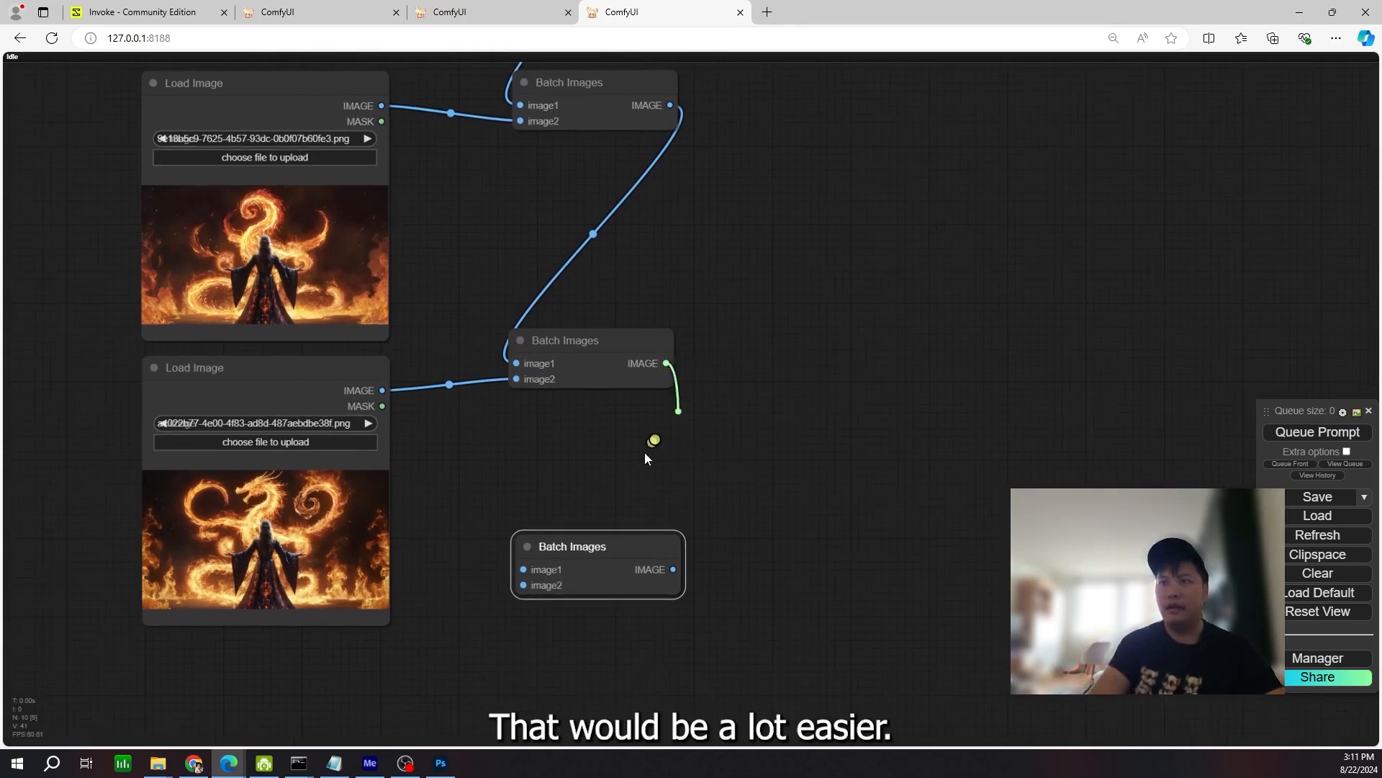
{"action": "left_click_drag", "start_coordinate": [646, 458], "coordinate": [520, 571]}
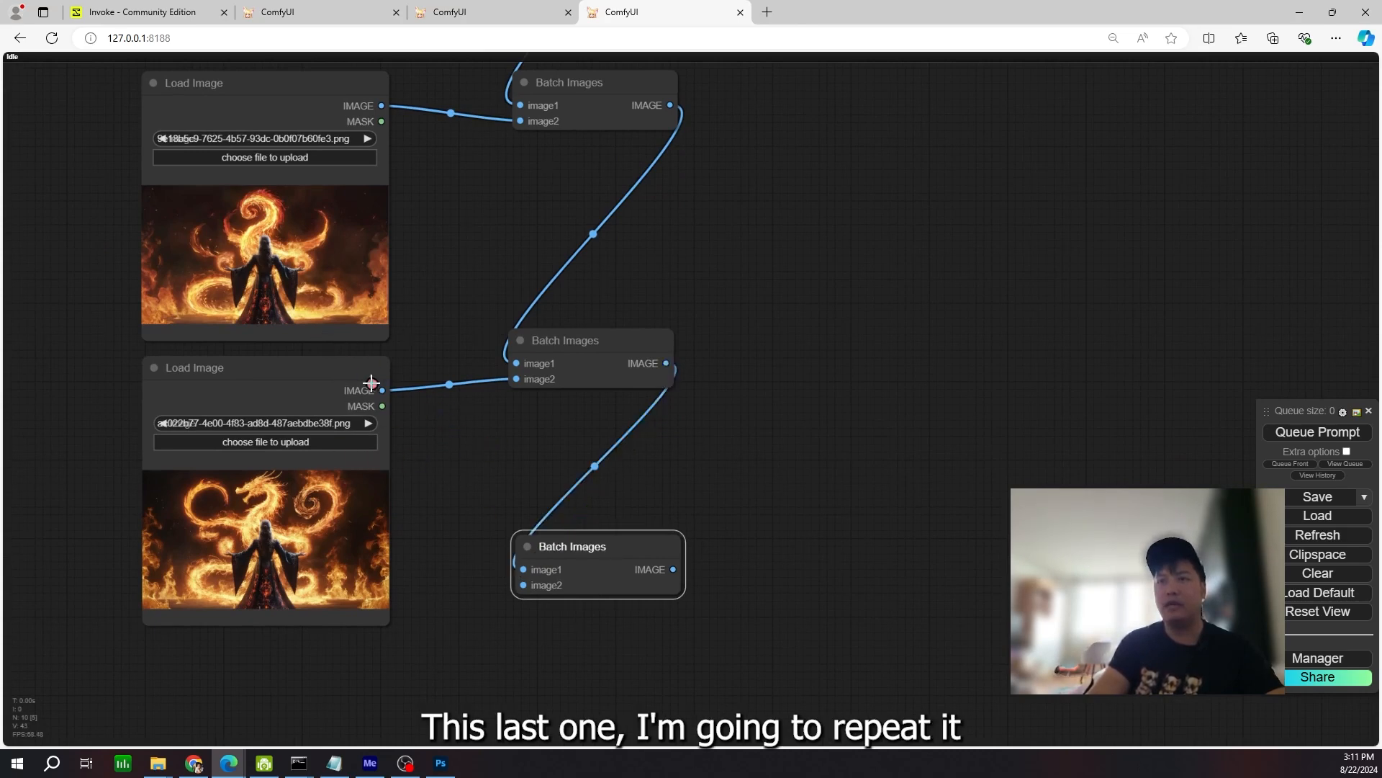
{"action": "left_click_drag", "start_coordinate": [384, 389], "coordinate": [524, 584]}
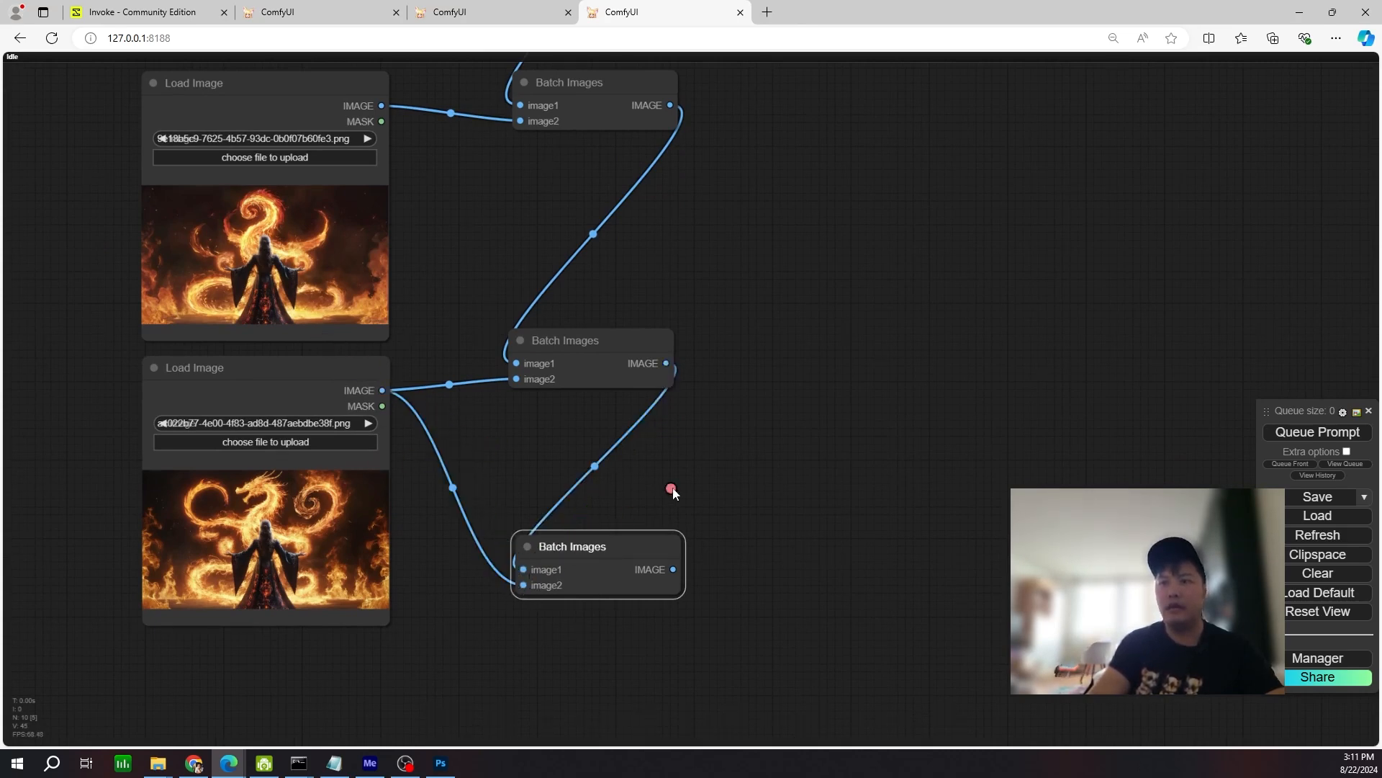
- Repeat the full-dragon keyframe once more through a sixth Batch Images copy fed by the fifth batch
{"action": "left_click_drag", "start_coordinate": [678, 454], "coordinate": [671, 349]}
{"action": "mouse_move", "coordinate": [625, 447]}
{"action": "left_mouse_down"}
{"action": "mouse_move", "coordinate": [617, 576]}
{"action": "mouse_move", "coordinate": [640, 568]}
{"action": "left_mouse_up"}
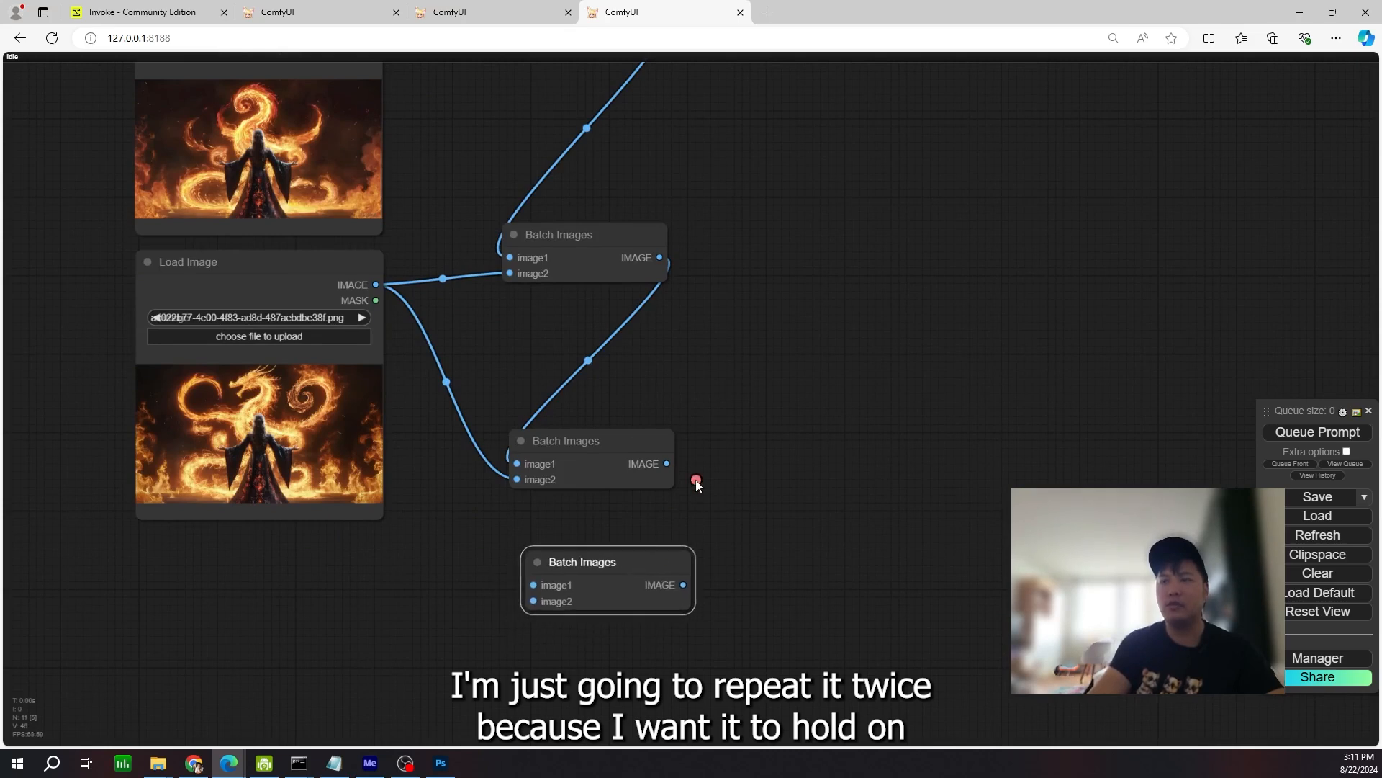
{"action": "left_click_drag", "start_coordinate": [673, 465], "coordinate": [530, 585]}
{"action": "left_click_drag", "start_coordinate": [376, 284], "coordinate": [532, 605]}
- Add a RIFE VFI node, connect the last Batch Images output to its frames input and move it level with the first batch
{"action": "scroll", "coordinate": [532, 604], "scroll_direction": "down", "scroll_amount": 5}
{"action": "double_click", "coordinate": [576, 267]}
{"action": "type", "text": "rife"}
{"action": "key", "text": "Return"}
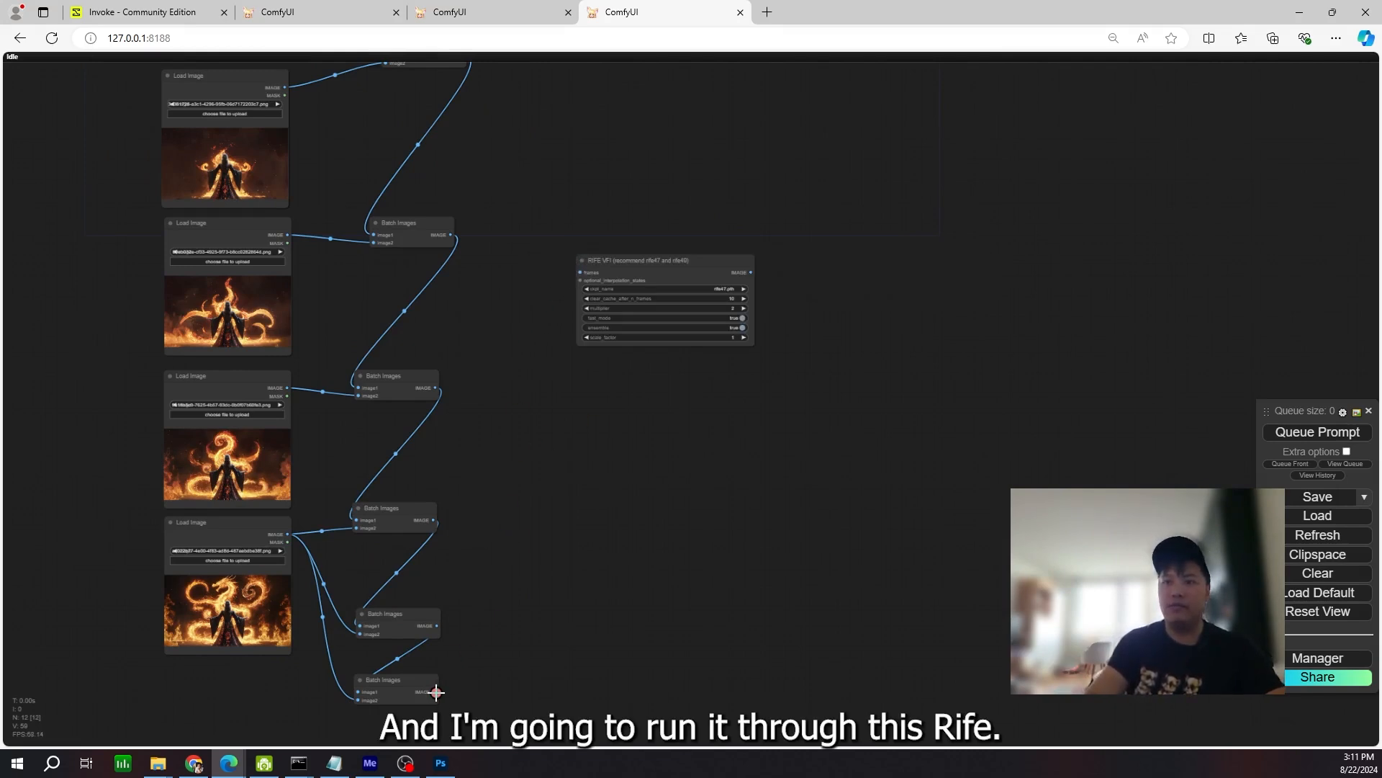
{"action": "left_click_drag", "start_coordinate": [577, 406], "coordinate": [580, 270]}
{"action": "left_click_drag", "start_coordinate": [628, 207], "coordinate": [766, 445]}
{"action": "scroll", "coordinate": [775, 453], "scroll_direction": "up", "scroll_amount": 3}
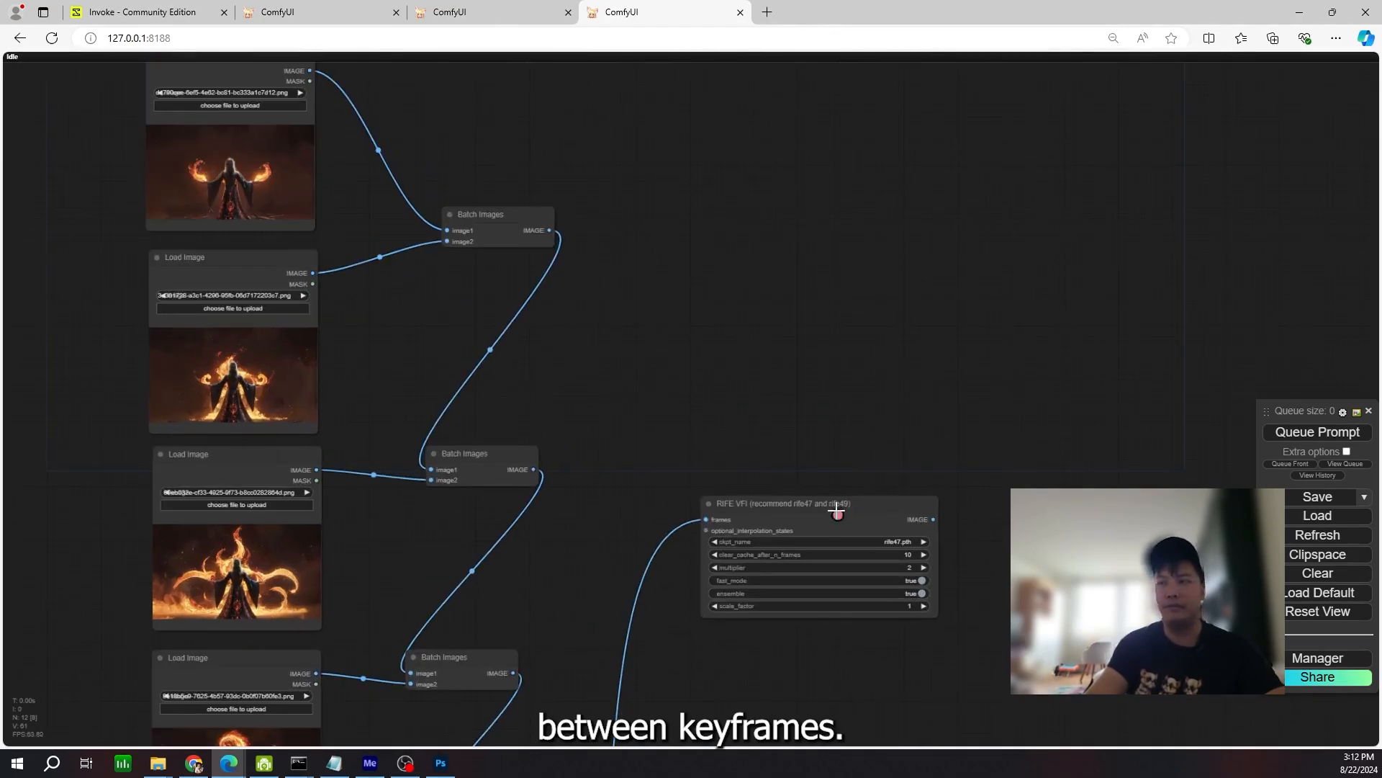
{"action": "left_click_drag", "start_coordinate": [836, 511], "coordinate": [821, 187]}
- Set the RIFE VFI multiplier to 7
{"action": "scroll", "coordinate": [936, 244], "scroll_direction": "up", "scroll_amount": 5}
{"action": "scroll", "coordinate": [576, 432], "scroll_direction": "down", "scroll_amount": 5}
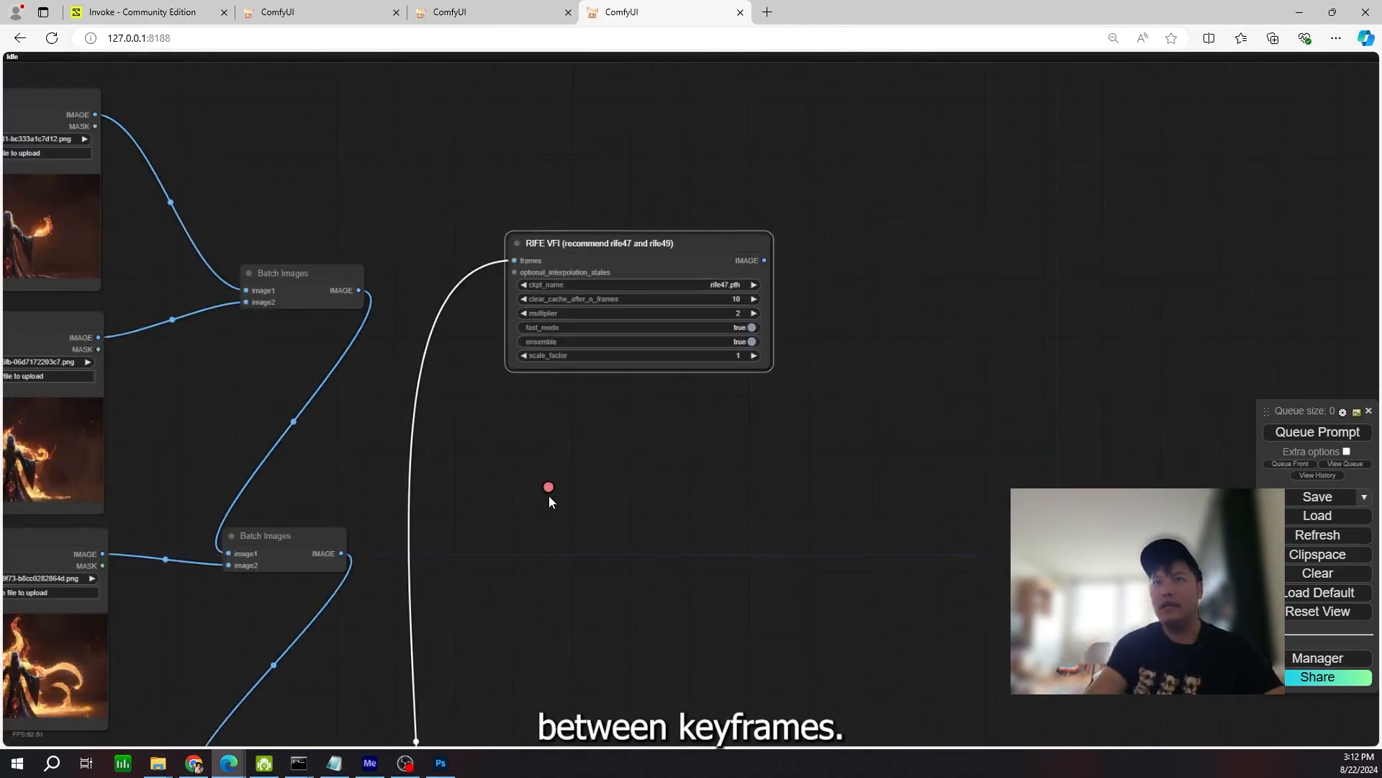
{"action": "scroll", "coordinate": [558, 503], "scroll_direction": "down", "scroll_amount": 4}
{"action": "left_click_drag", "start_coordinate": [605, 531], "coordinate": [802, 354]}
{"action": "scroll", "coordinate": [651, 433], "scroll_direction": "down", "scroll_amount": 3}
{"action": "left_click_drag", "start_coordinate": [695, 445], "coordinate": [613, 338]}
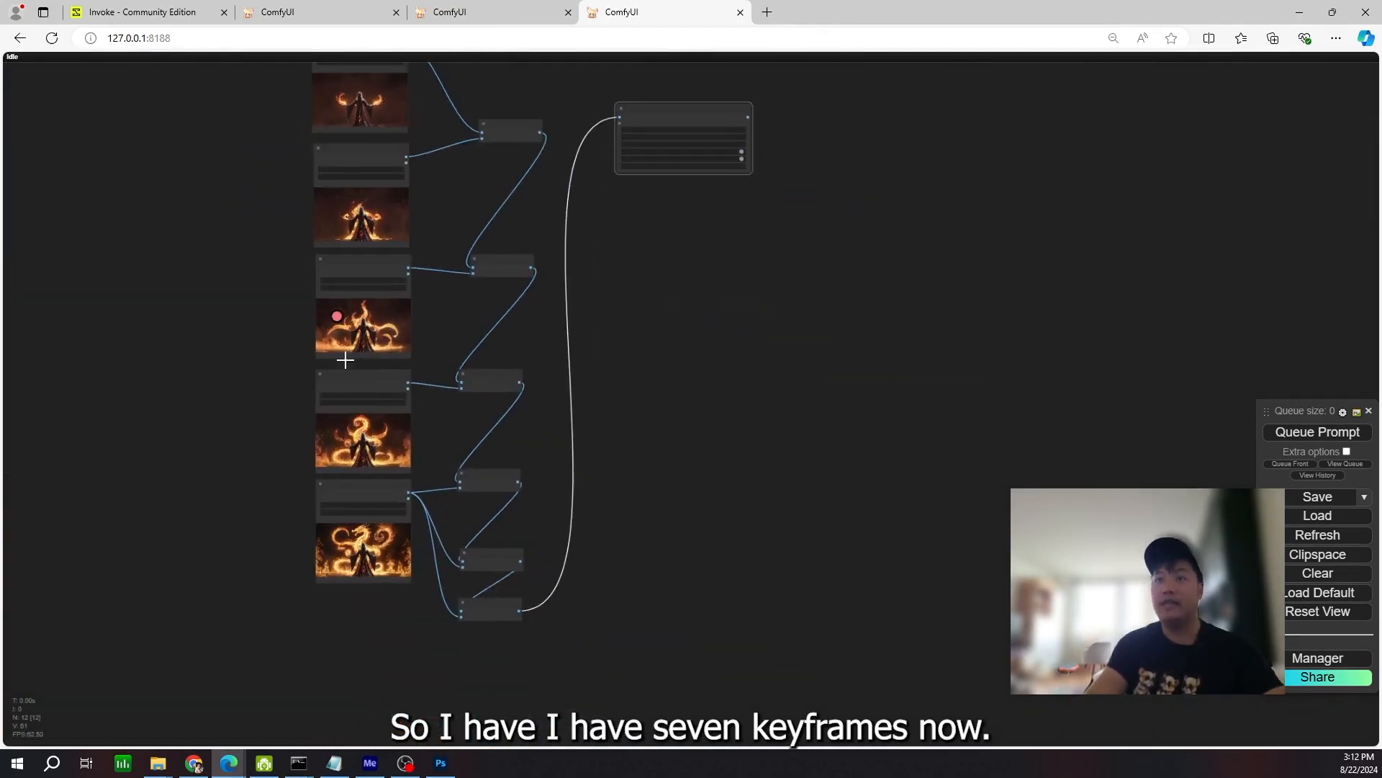
{"action": "scroll", "coordinate": [605, 416], "scroll_direction": "down", "scroll_amount": 1}
{"action": "scroll", "coordinate": [578, 416], "scroll_direction": "up", "scroll_amount": 5}
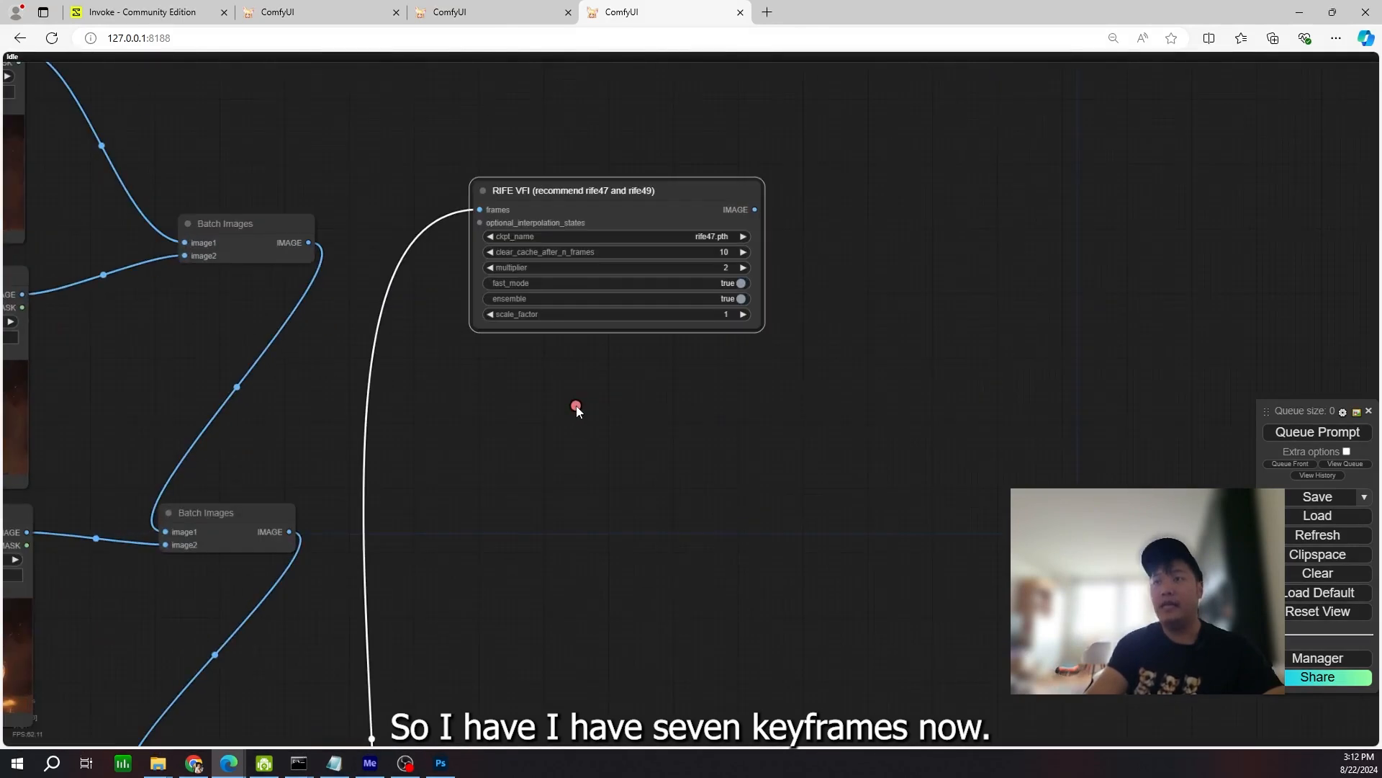
{"action": "left_click", "coordinate": [727, 266]}
{"action": "type", "text": "7"}
{"action": "key", "text": "Return"}
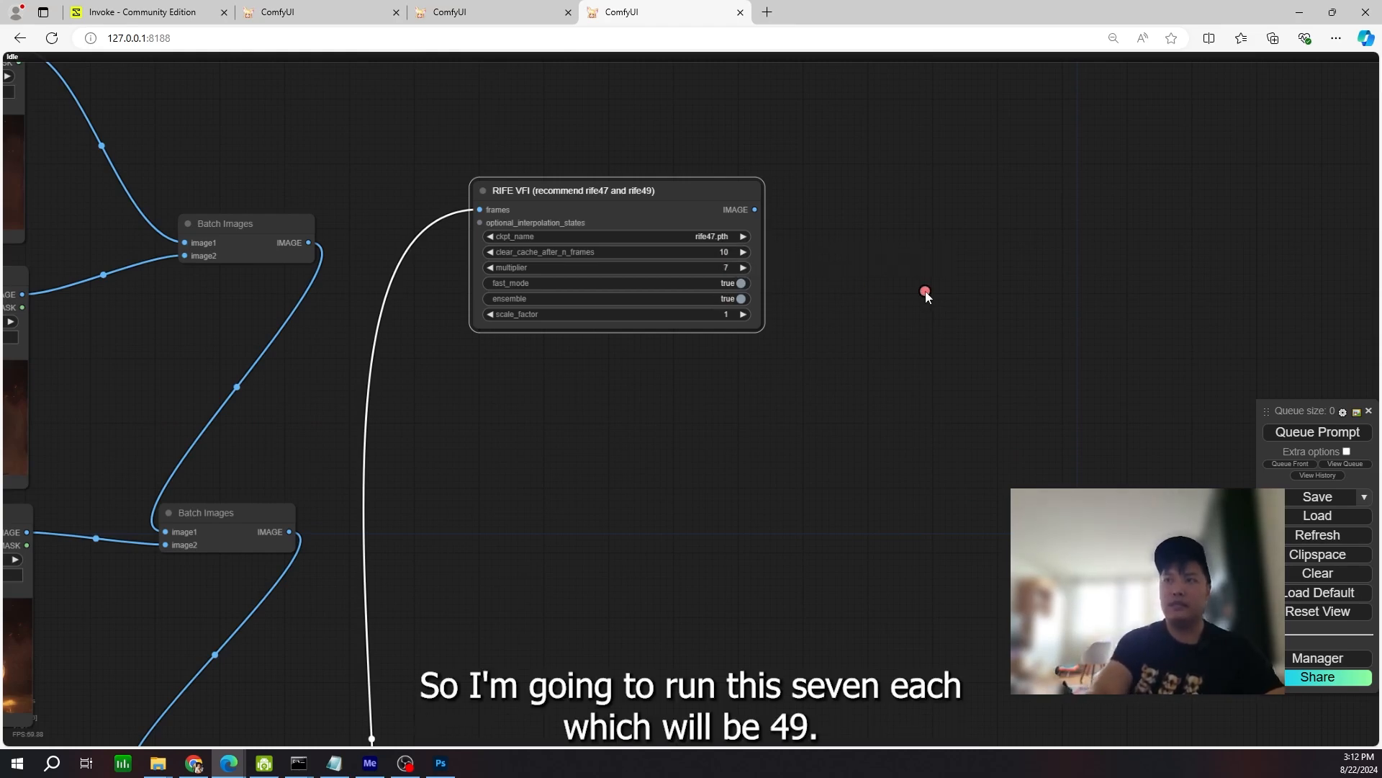
- Examine the RIFE VFI settings and how the Batch Images chain puts the keyframes in sequence
{"action": "scroll", "coordinate": [840, 348], "scroll_direction": "down", "scroll_amount": 4}
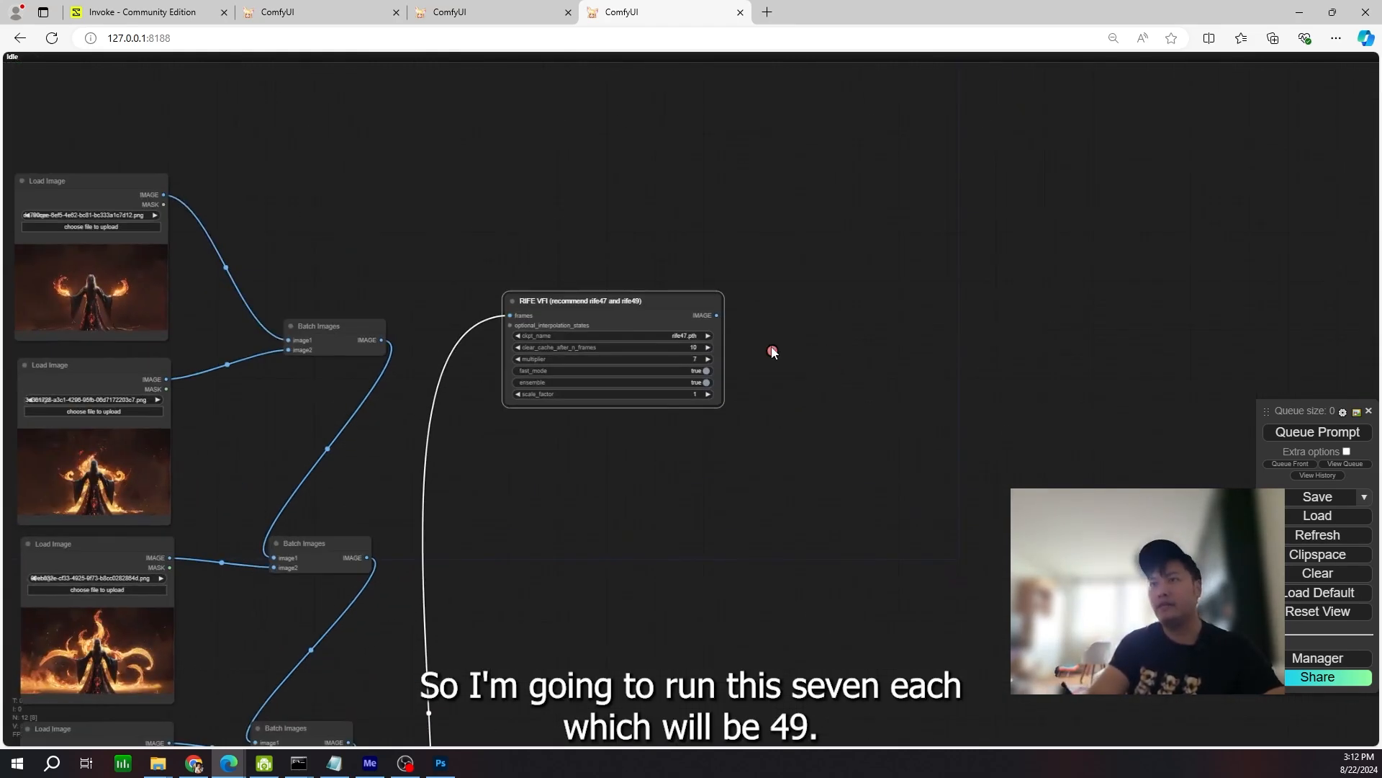
{"action": "scroll", "coordinate": [781, 337], "scroll_direction": "up", "scroll_amount": 3}
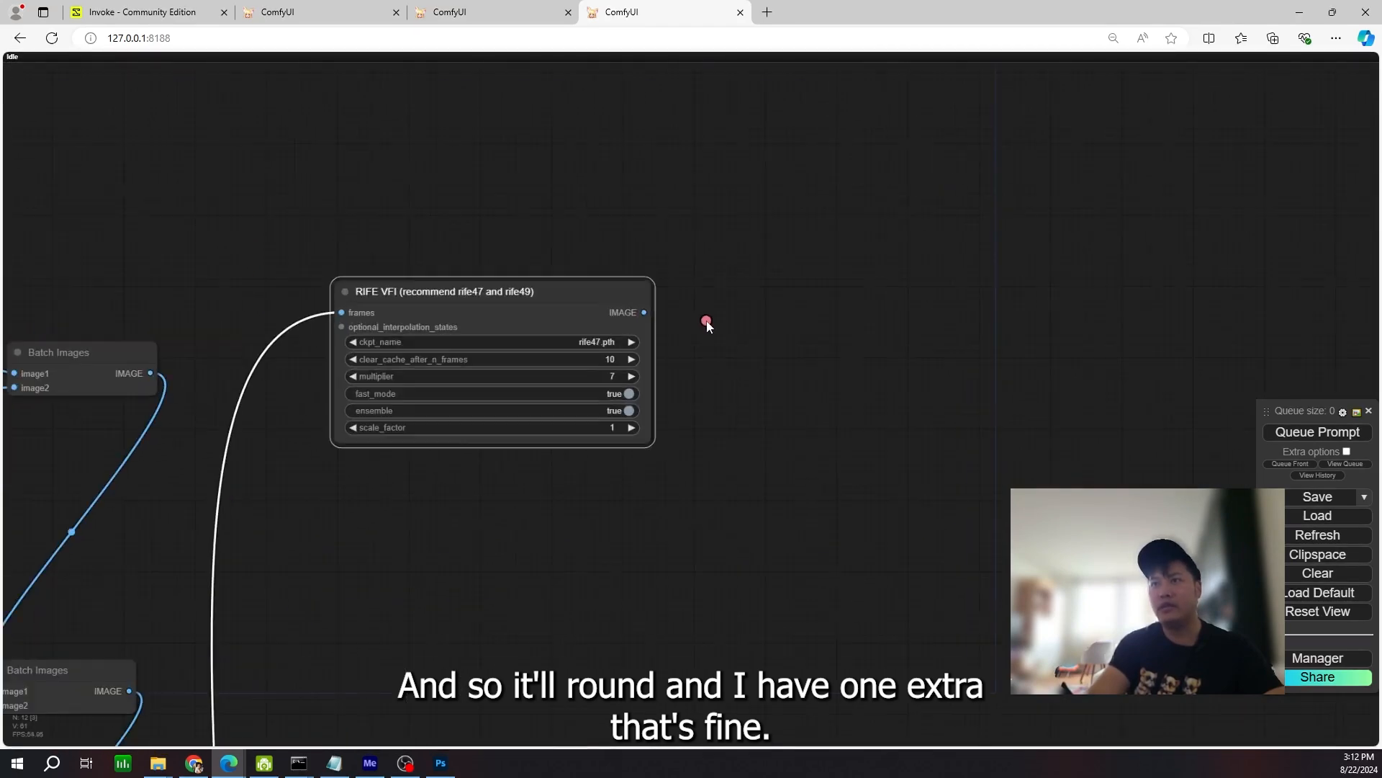
{"action": "scroll", "coordinate": [749, 345], "scroll_direction": "down", "scroll_amount": 4}
{"action": "scroll", "coordinate": [720, 327], "scroll_direction": "up", "scroll_amount": 5}
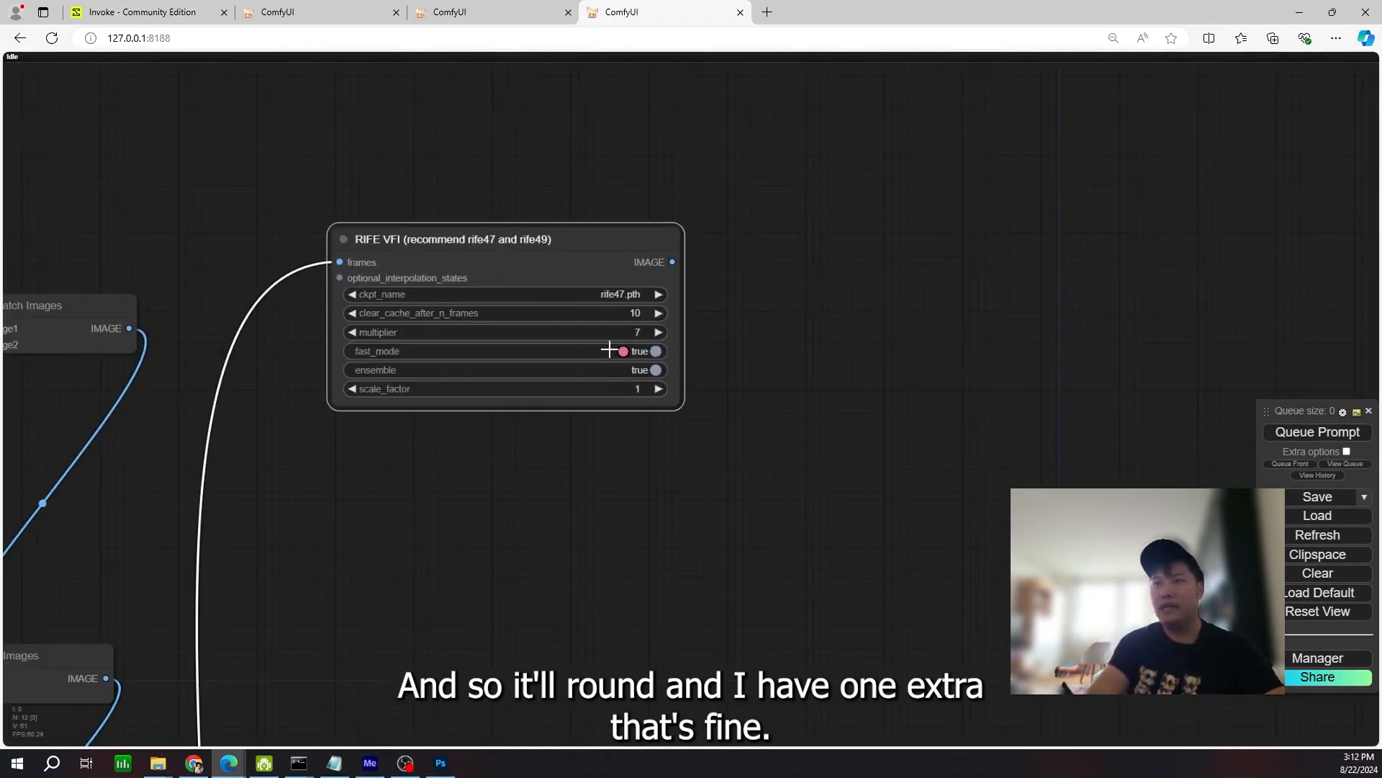
{"action": "scroll", "coordinate": [377, 487], "scroll_direction": "down", "scroll_amount": 1}
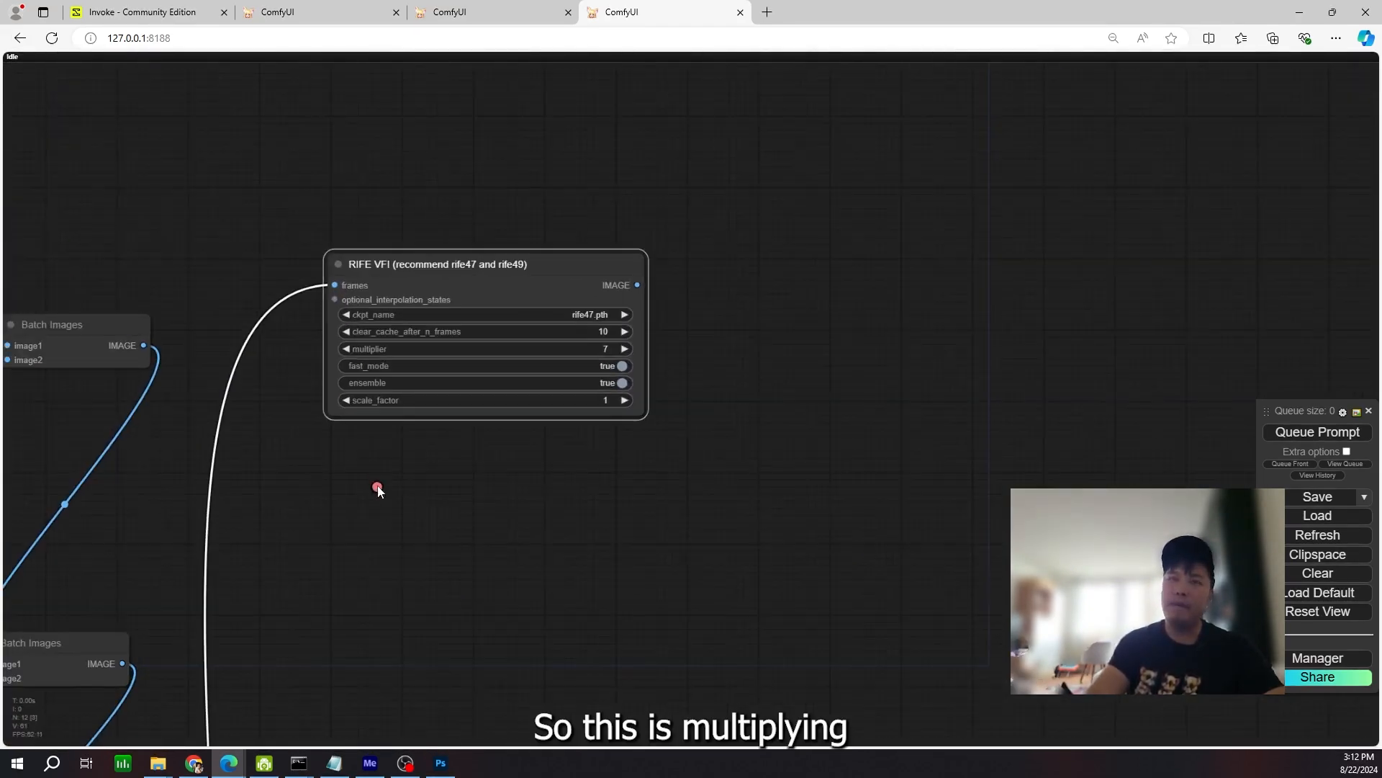
{"action": "left_click_drag", "start_coordinate": [376, 486], "coordinate": [614, 455]}
{"action": "scroll", "coordinate": [613, 455], "scroll_direction": "down", "scroll_amount": 1}
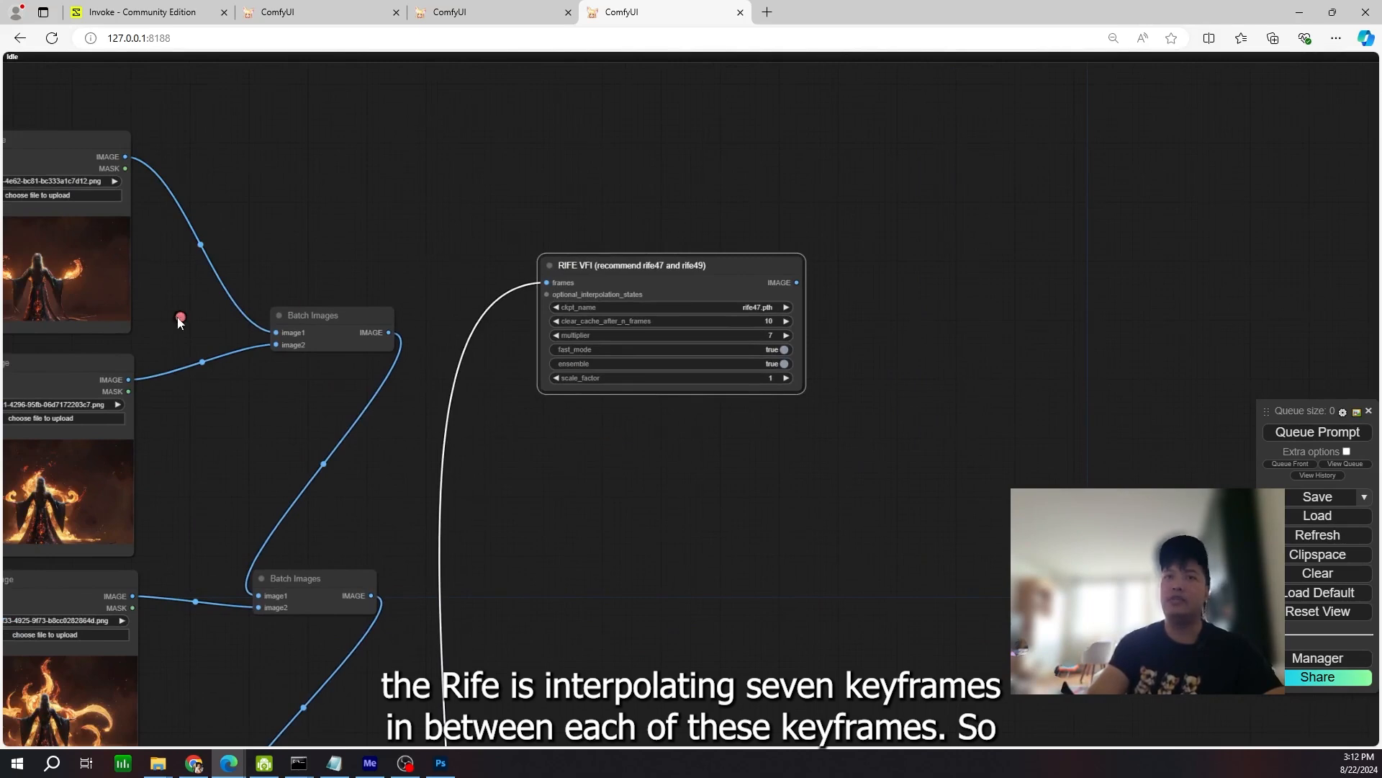
{"action": "left_click_drag", "start_coordinate": [16, 386], "coordinate": [168, 349]}
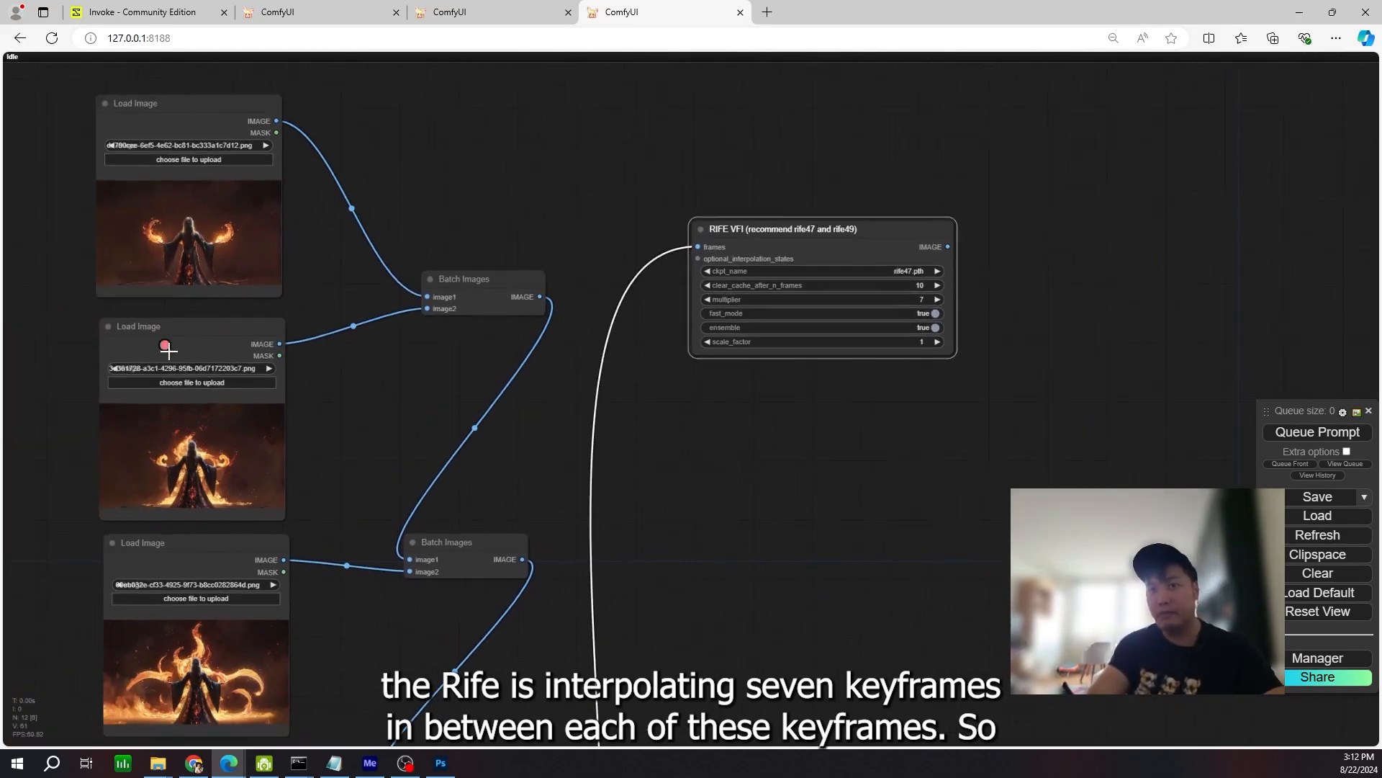
{"action": "scroll", "coordinate": [390, 547], "scroll_direction": "down", "scroll_amount": 1}
{"action": "left_click_drag", "start_coordinate": [397, 503], "coordinate": [398, 367]}
{"action": "scroll", "coordinate": [399, 365], "scroll_direction": "down", "scroll_amount": 5}
{"action": "left_click_drag", "start_coordinate": [545, 539], "coordinate": [504, 468]}
{"action": "scroll", "coordinate": [511, 400], "scroll_direction": "down", "scroll_amount": 1}
{"action": "left_click", "coordinate": [468, 419]}
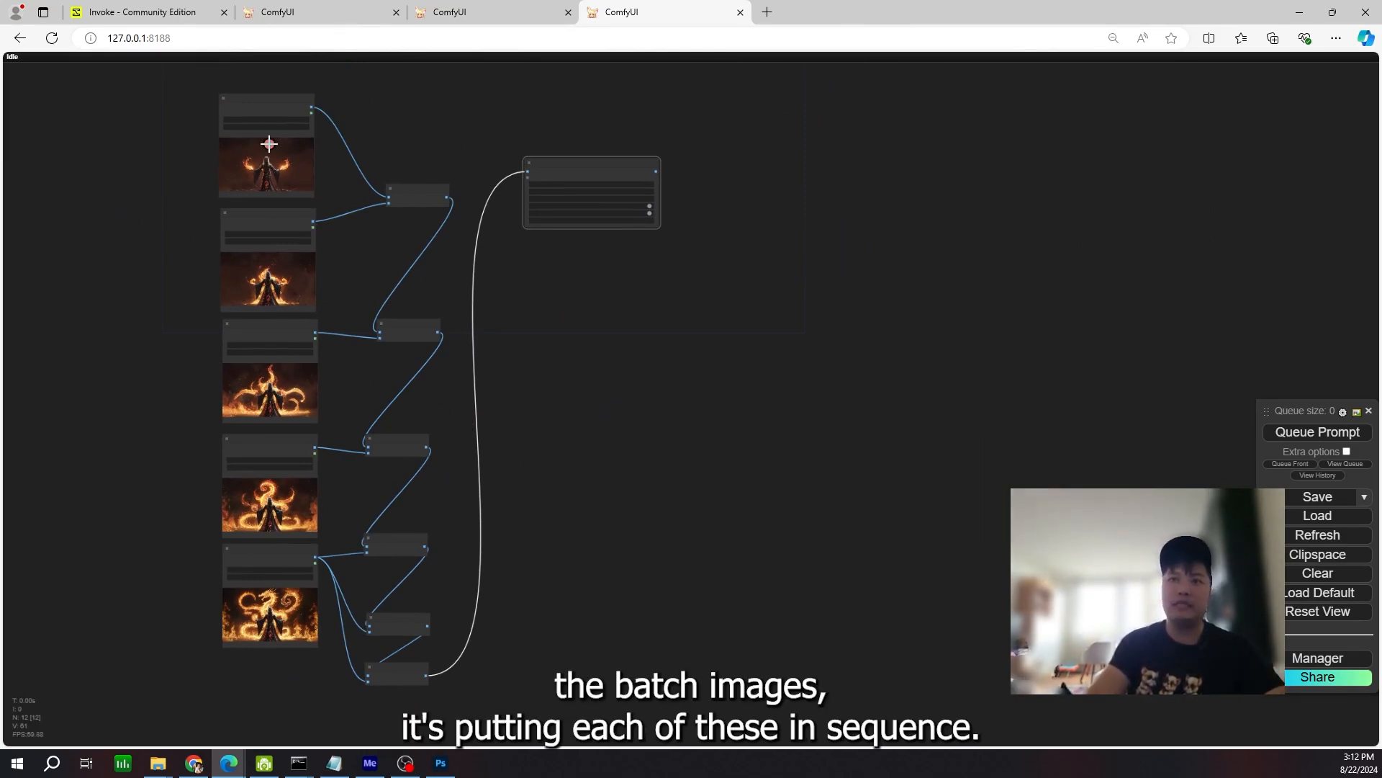
{"action": "scroll", "coordinate": [304, 176], "scroll_direction": "up", "scroll_amount": 4}
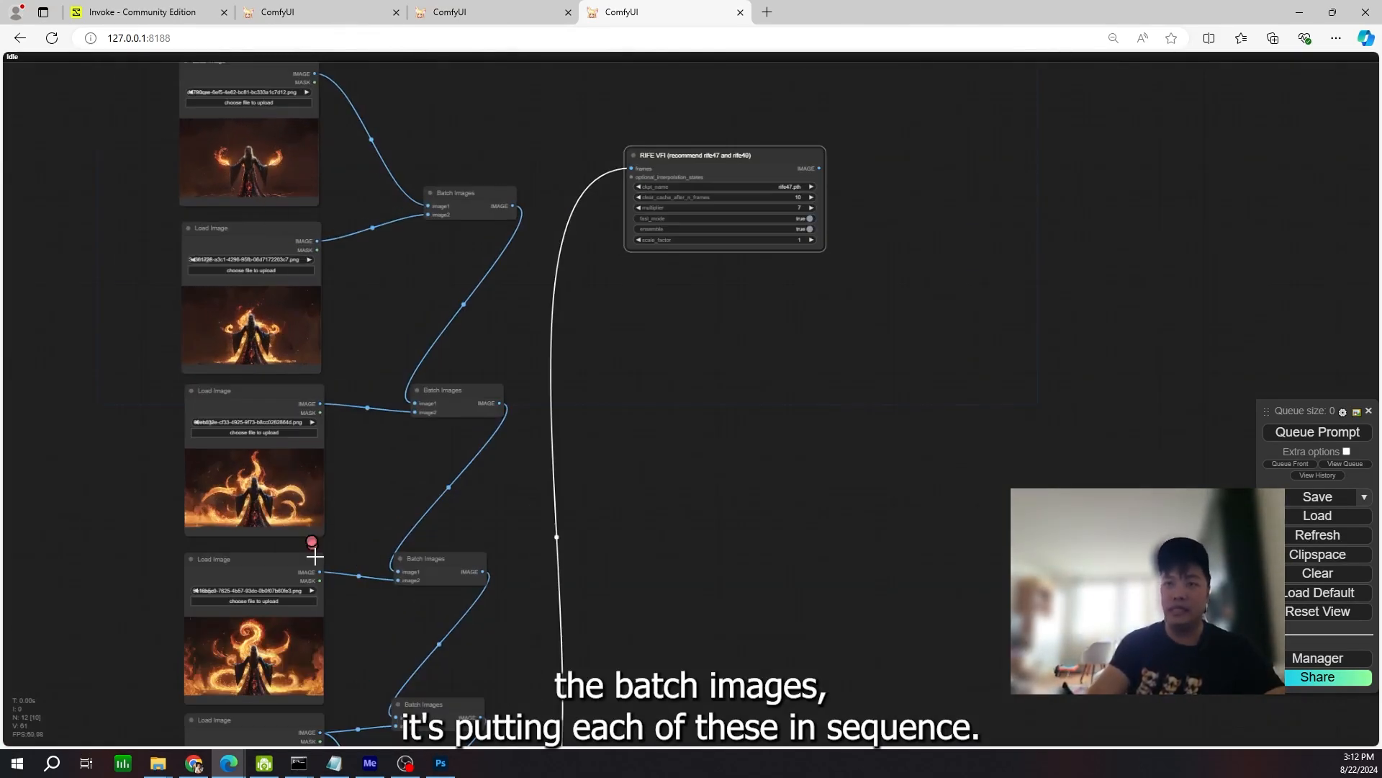
{"action": "scroll", "coordinate": [391, 558], "scroll_direction": "down", "scroll_amount": 3}
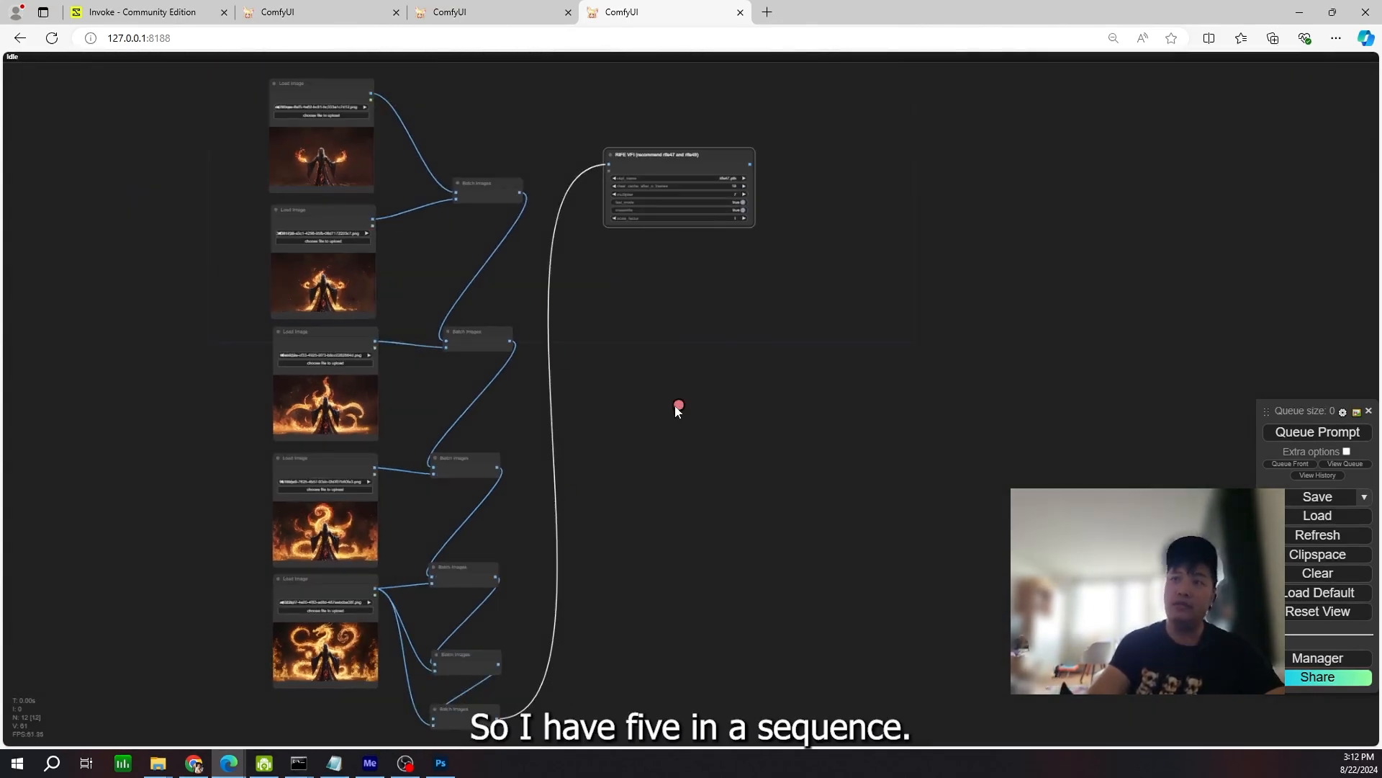
- Add a Video Combine (VHS) node in the empty canvas area below the RIFE VFI node
{"action": "left_click_drag", "start_coordinate": [678, 411], "coordinate": [657, 410]}
{"action": "double_click", "coordinate": [661, 415]}
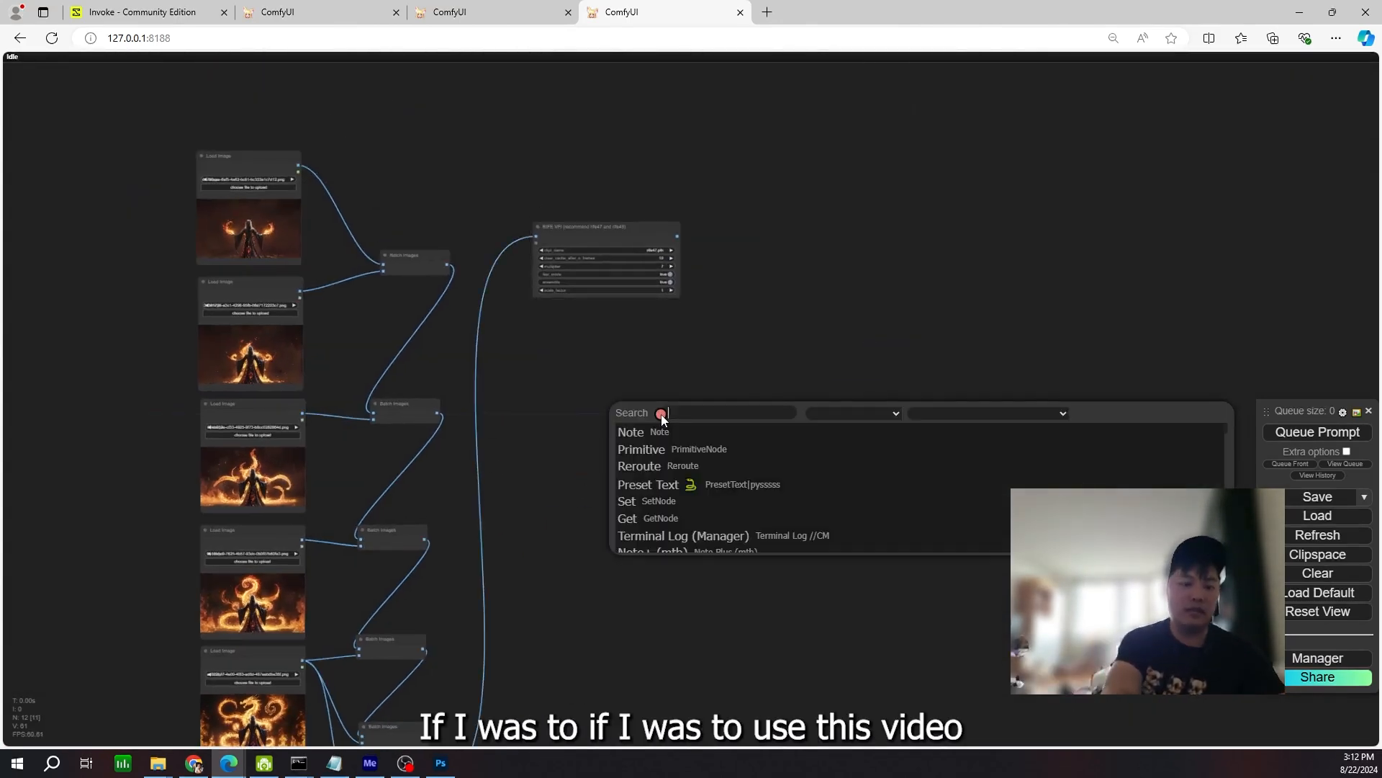
{"action": "type", "text": "videocom"}
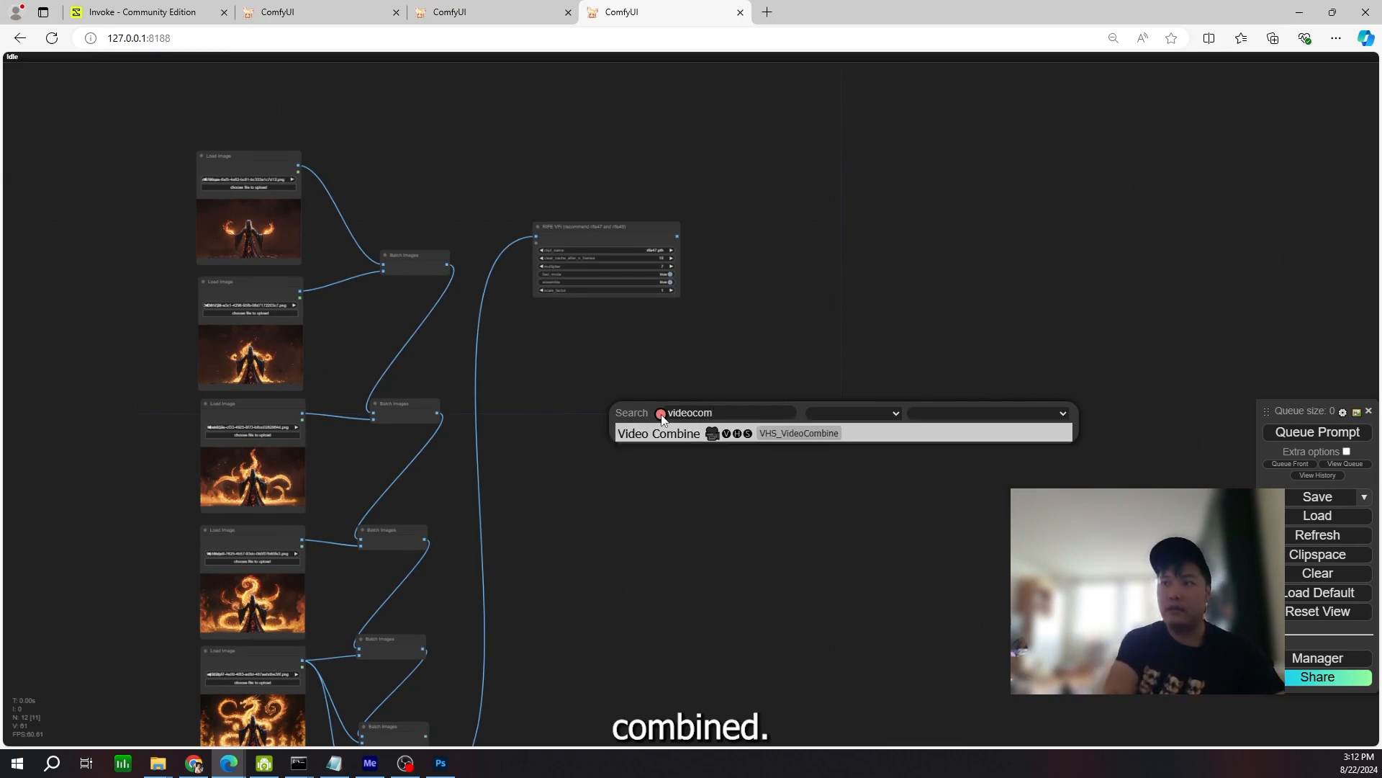
{"action": "key", "text": "Return"}
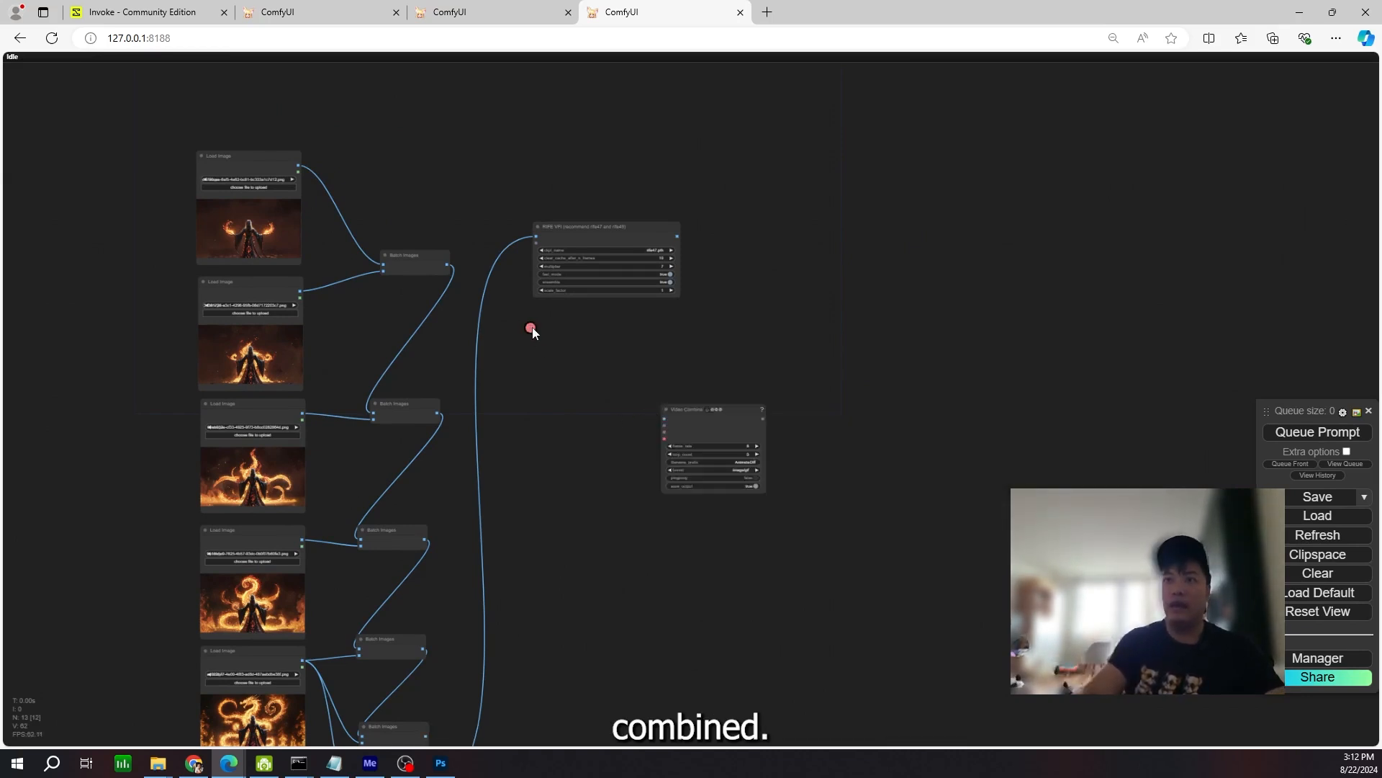
- Move the Video Combine node beside RIFE VFI and connect the RIFE VFI IMAGE output to its images input
{"action": "scroll", "coordinate": [532, 327], "scroll_direction": "down", "scroll_amount": 1}
{"action": "left_click_drag", "start_coordinate": [533, 327], "coordinate": [527, 176]}
{"action": "left_click_drag", "start_coordinate": [530, 371], "coordinate": [474, 491]}
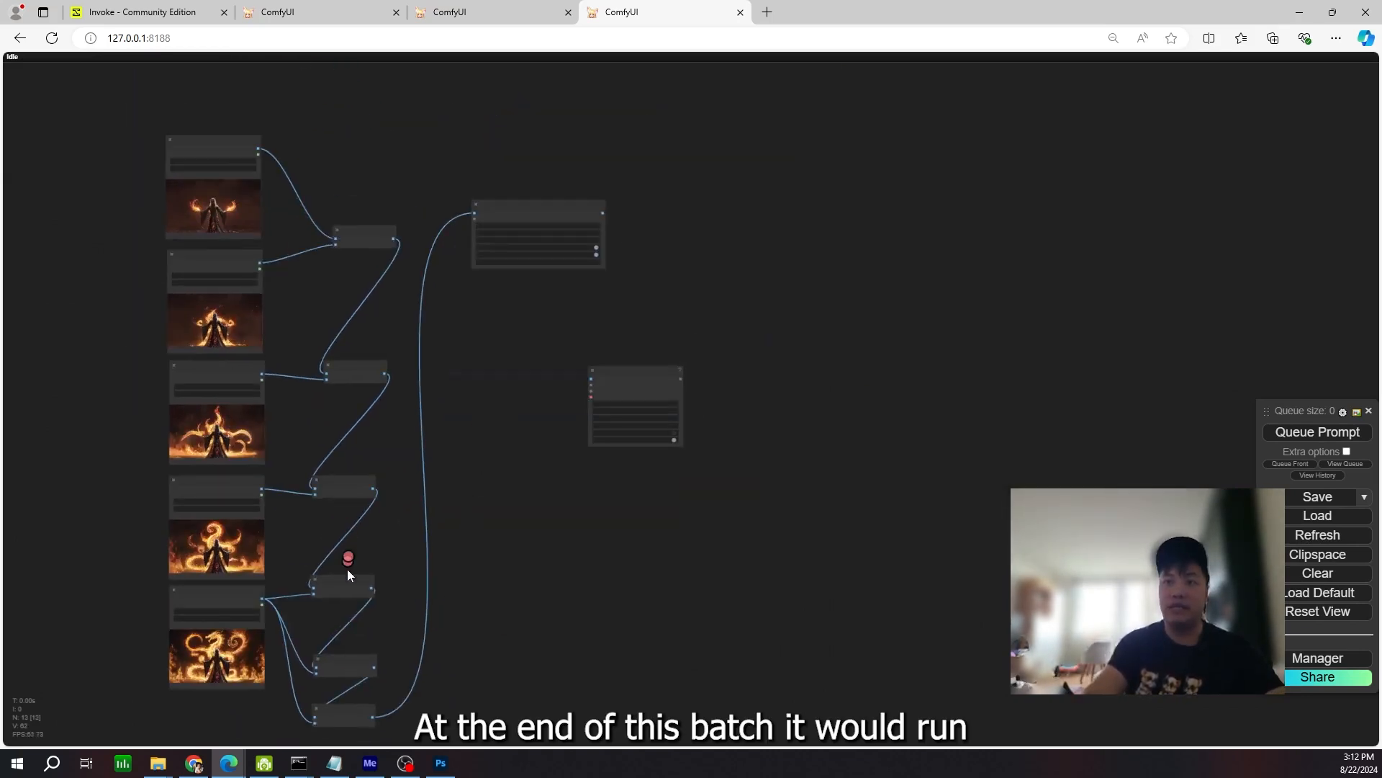
{"action": "left_click_drag", "start_coordinate": [348, 350], "coordinate": [454, 308]}
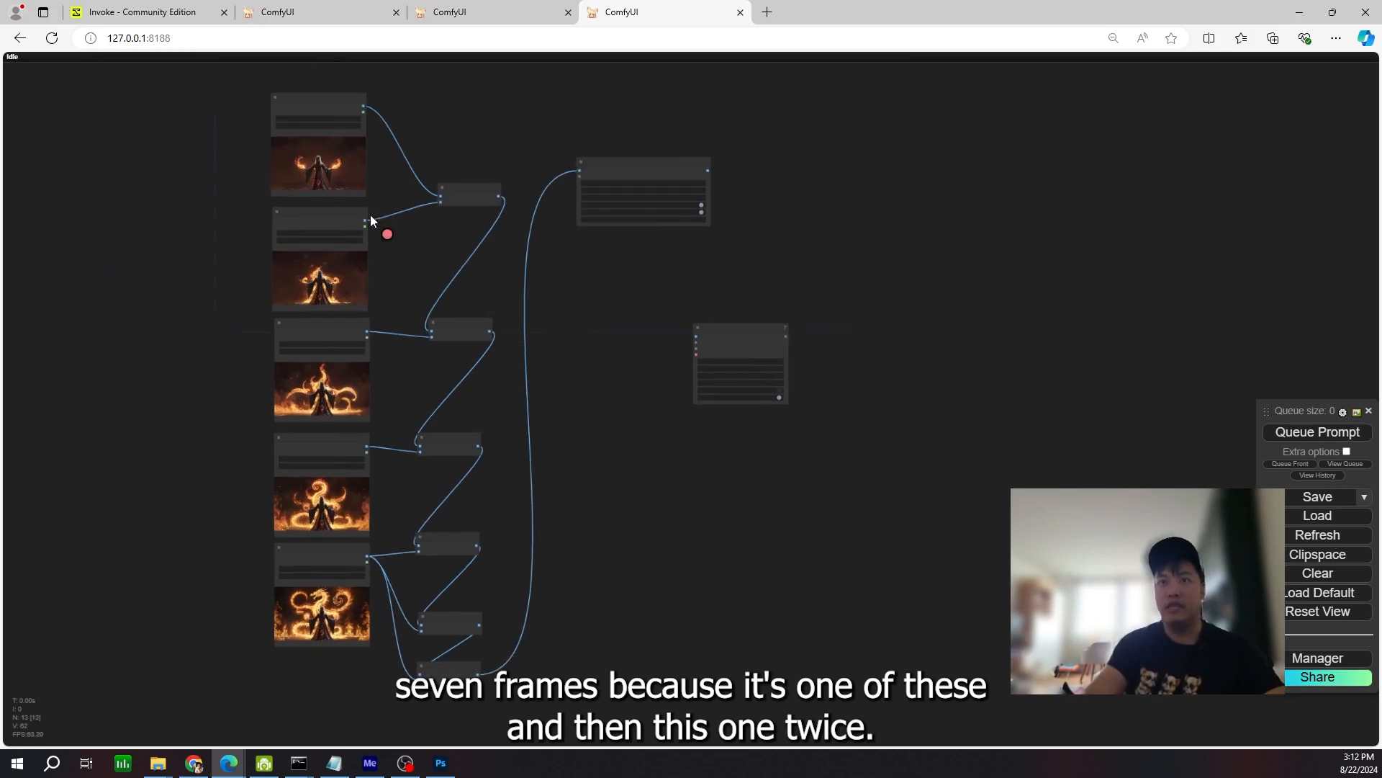
{"action": "left_click_drag", "start_coordinate": [648, 463], "coordinate": [593, 604]}
{"action": "scroll", "coordinate": [568, 326], "scroll_direction": "up", "scroll_amount": 7}
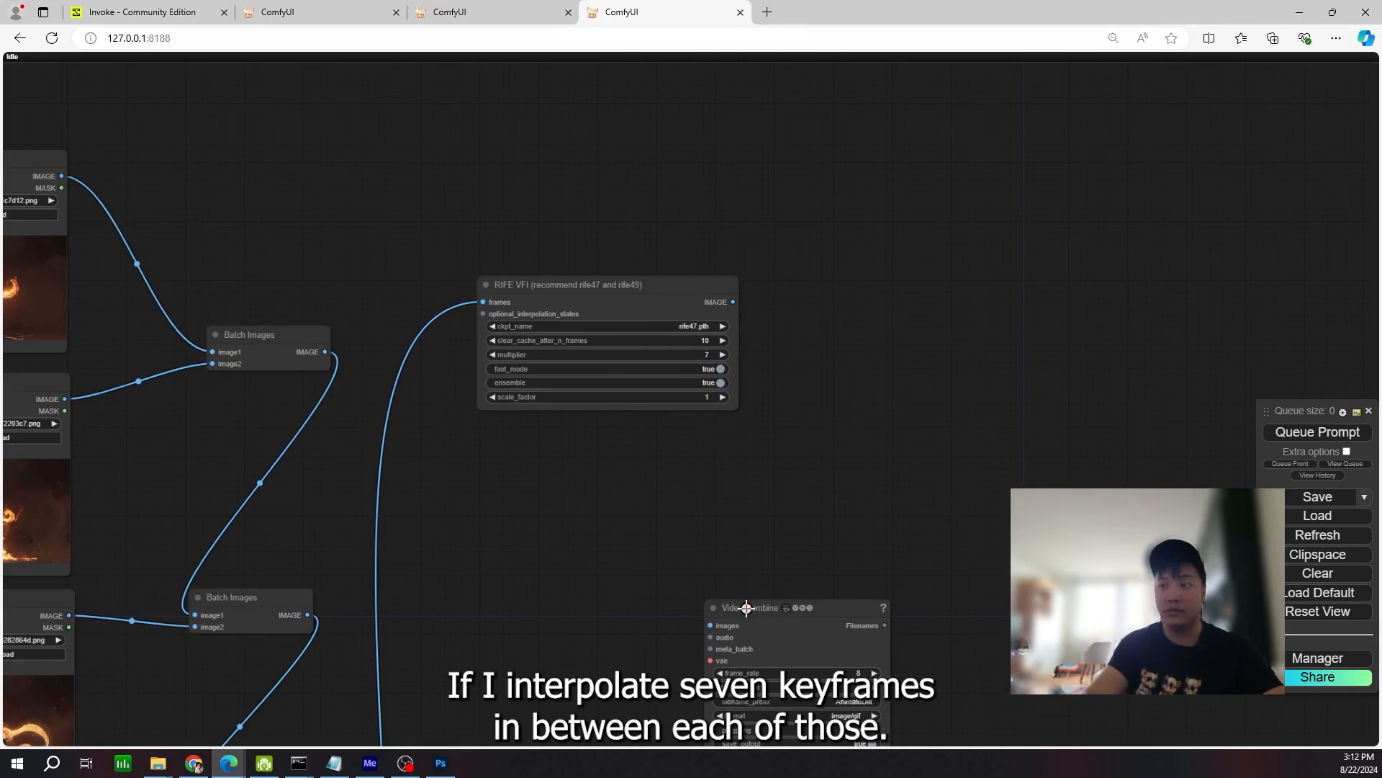
{"action": "left_click_drag", "start_coordinate": [747, 608], "coordinate": [832, 283]}
{"action": "left_click_drag", "start_coordinate": [705, 474], "coordinate": [590, 554]}
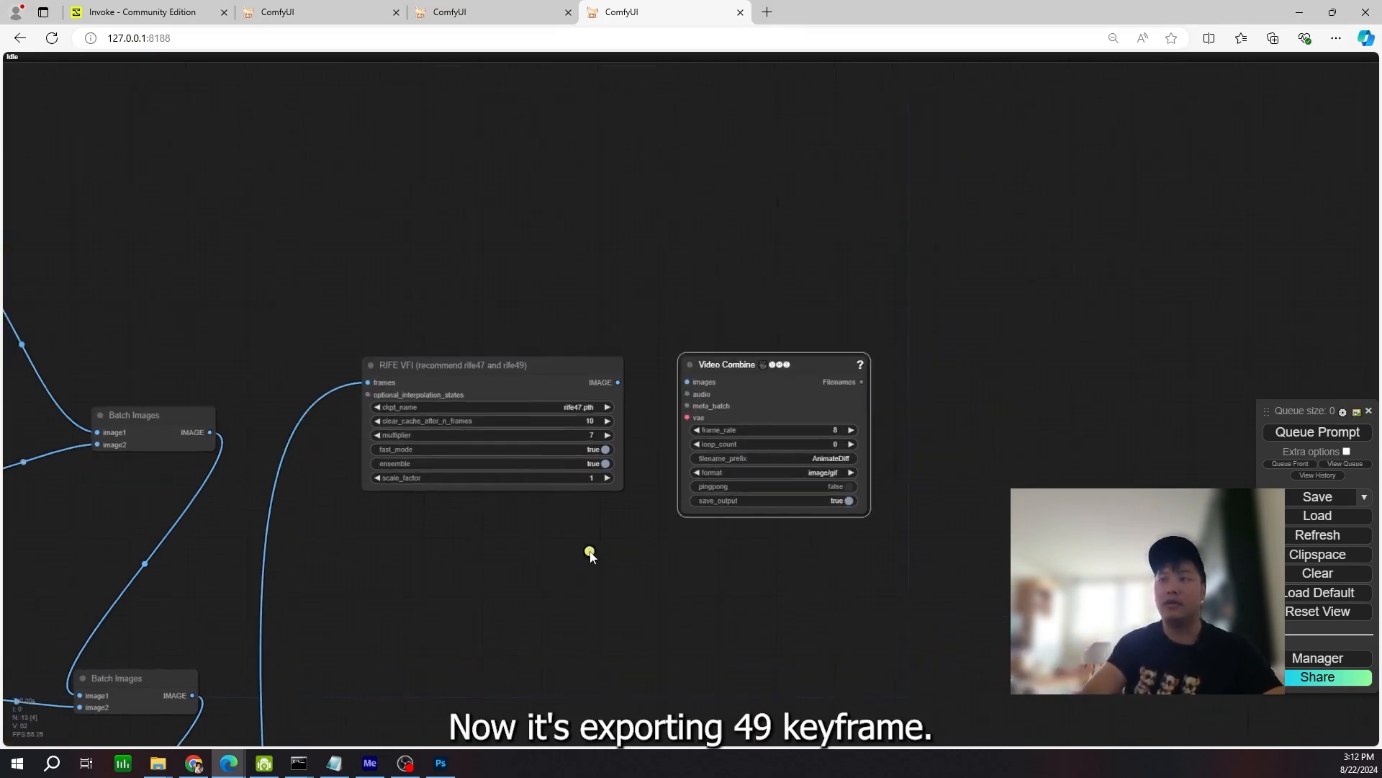
{"action": "scroll", "coordinate": [574, 414], "scroll_direction": "up", "scroll_amount": 5}
{"action": "left_click_drag", "start_coordinate": [556, 371], "coordinate": [672, 371]}
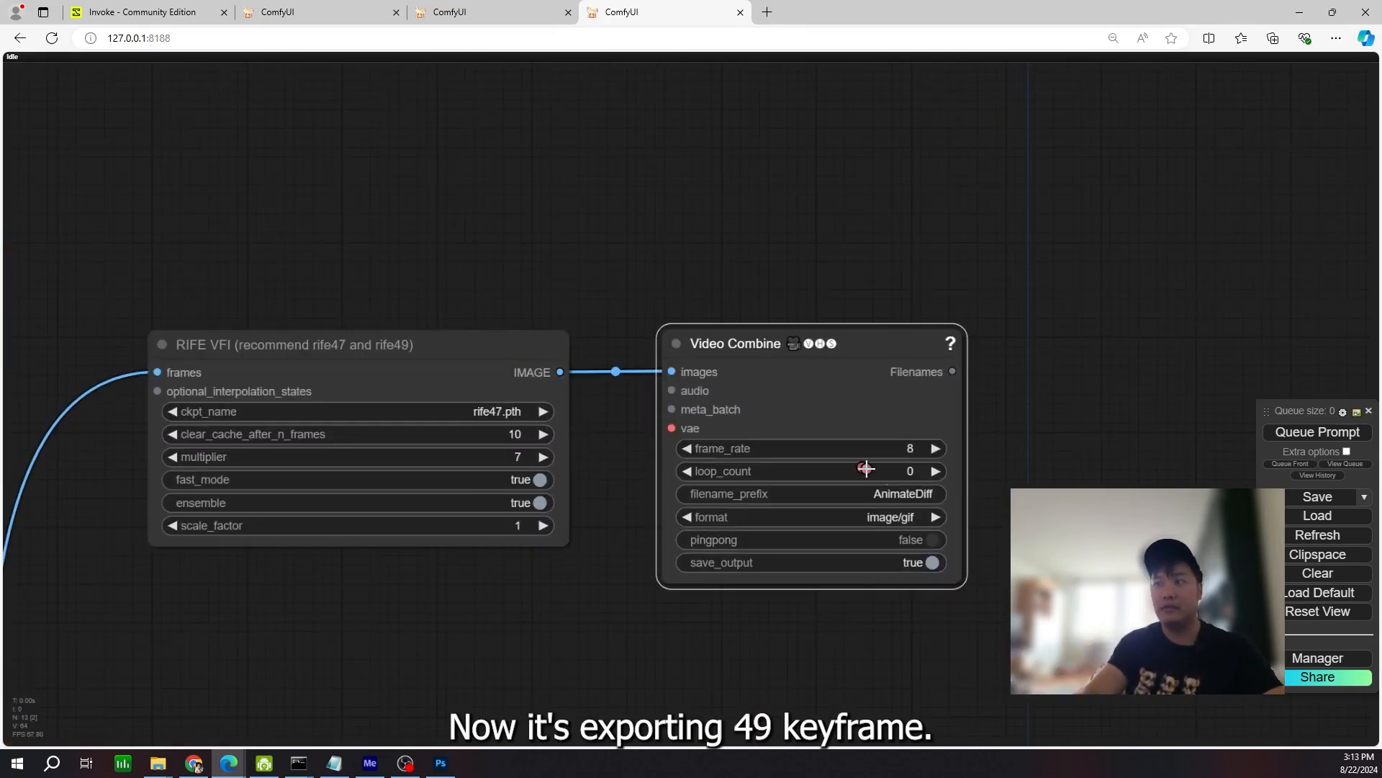
- Set the Video Combine frame rate to 16 and the filename prefix to summon_base
{"action": "scroll", "coordinate": [641, 555], "scroll_direction": "down", "scroll_amount": 8}
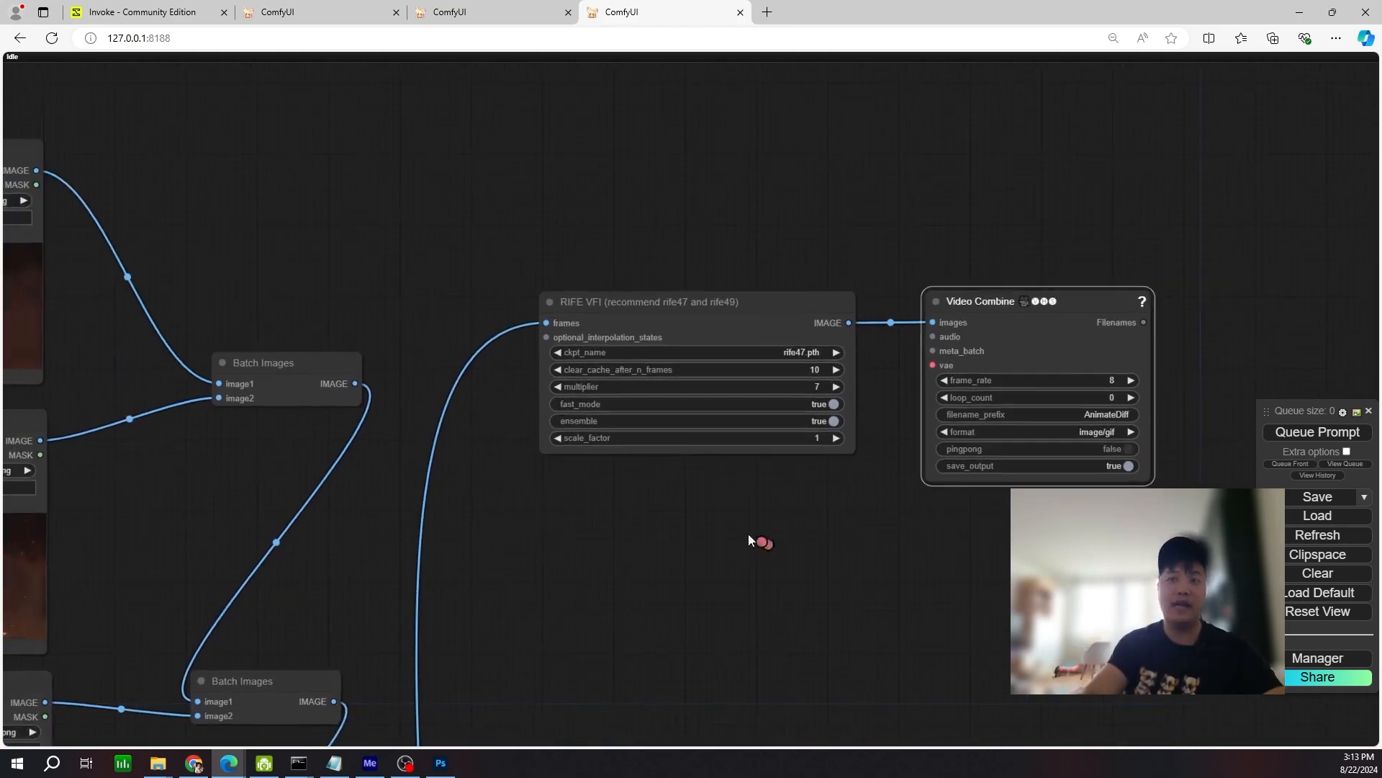
{"action": "left_click_drag", "start_coordinate": [476, 560], "coordinate": [695, 308]}
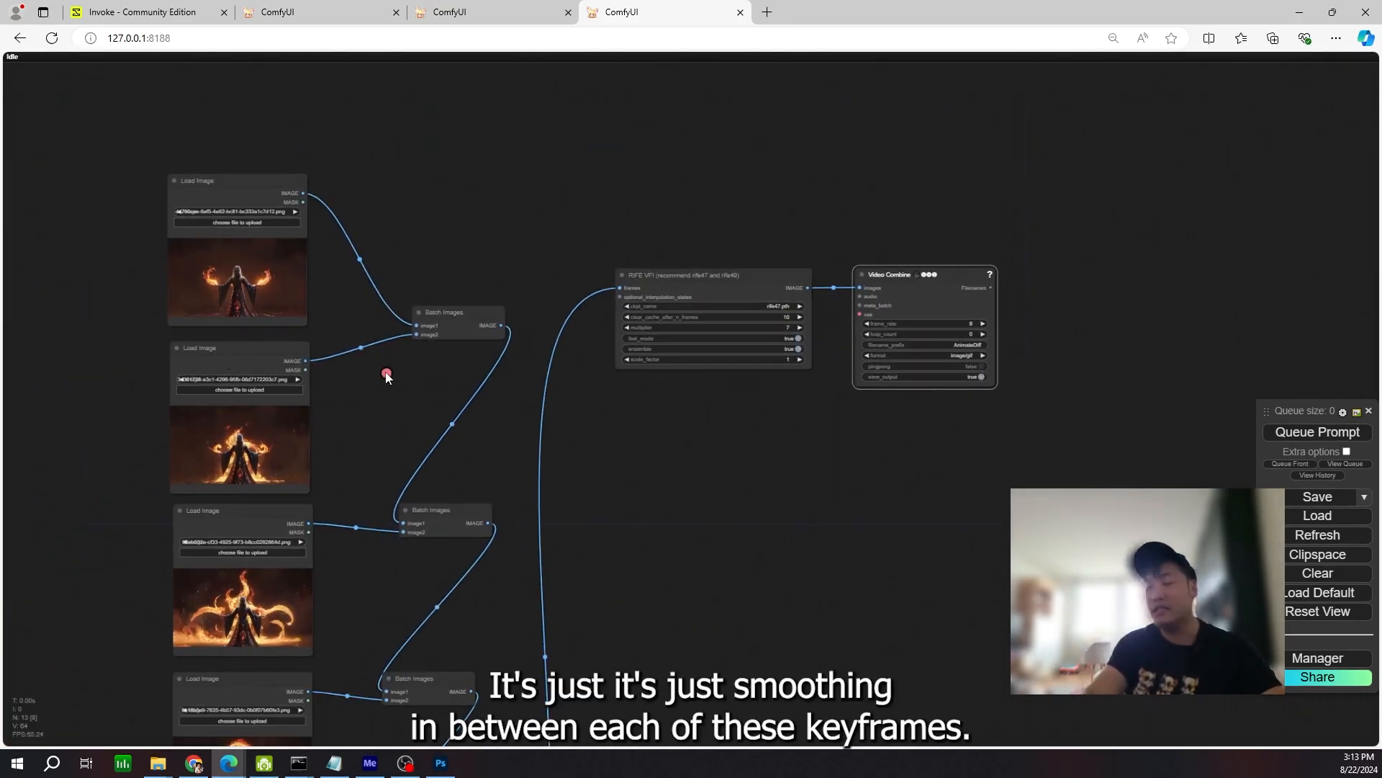
{"action": "scroll", "coordinate": [720, 432], "scroll_direction": "up", "scroll_amount": 8}
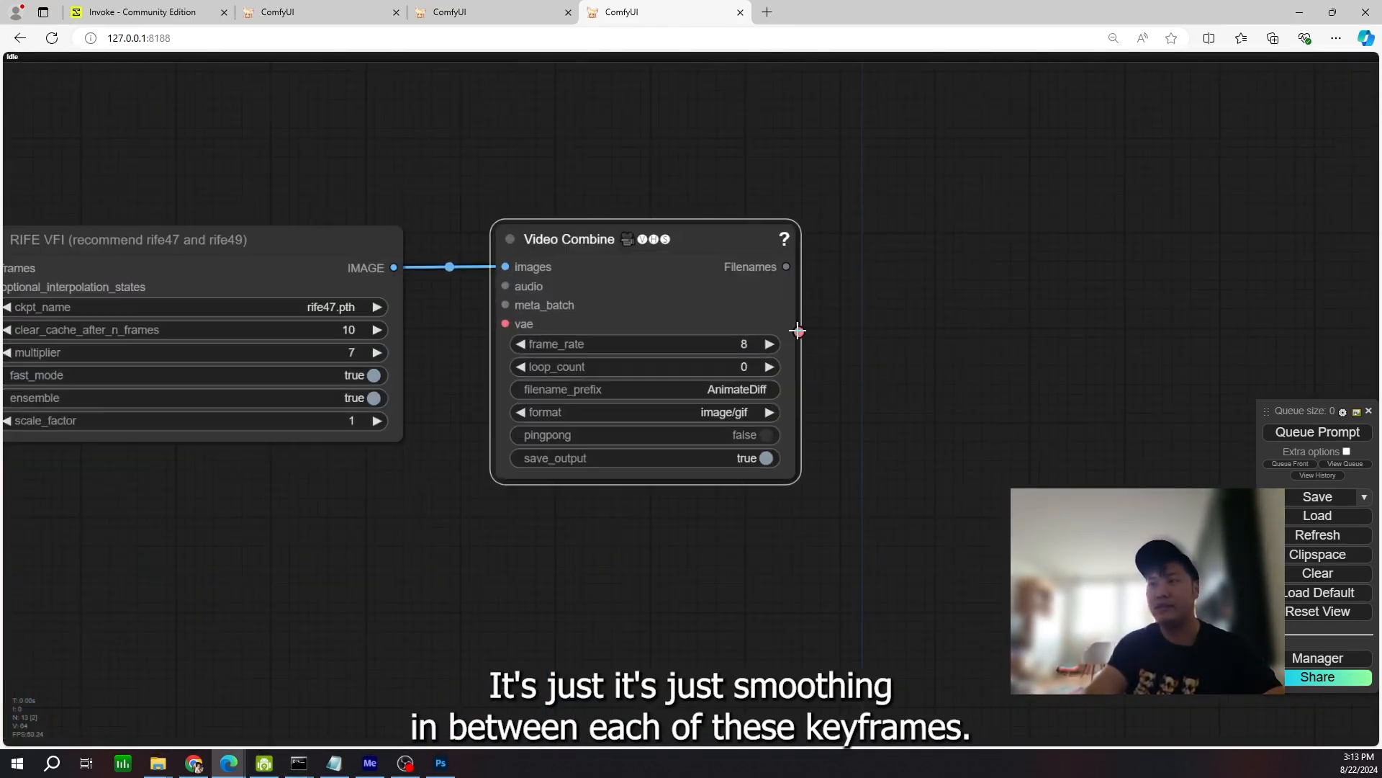
{"action": "left_click", "coordinate": [761, 347]}
{"action": "type", "text": "16"}
{"action": "key", "text": "Return"}
{"action": "left_click", "coordinate": [736, 393]}
{"action": "type", "text": "summon"}
{"action": "key", "text": "Return"}
{"action": "left_click", "coordinate": [745, 394]}
{"action": "type", "text": "_base"}
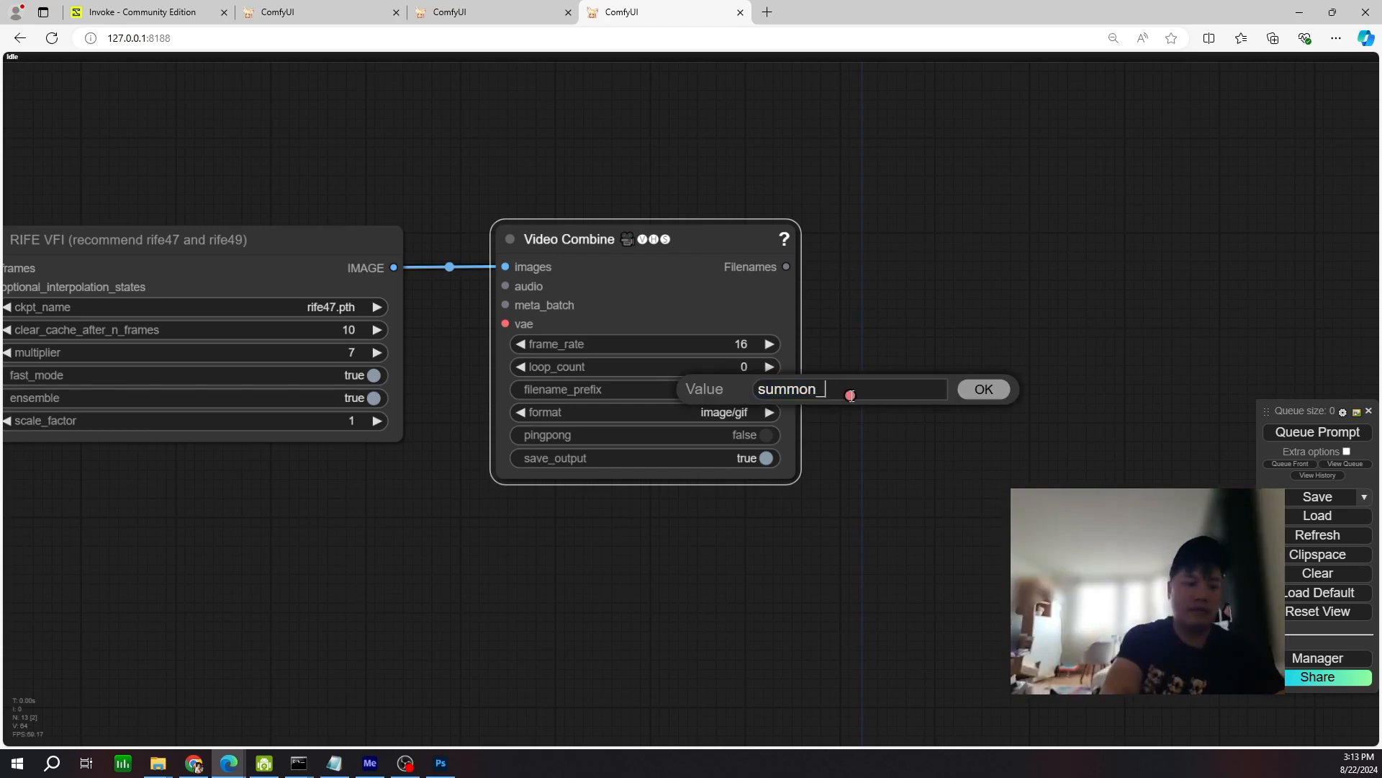
{"action": "key", "text": "Return"}
- Turn off save_output in Video Combine and set its format to video/h264-mp4
{"action": "left_click", "coordinate": [776, 459]}
{"action": "left_click", "coordinate": [742, 406]}
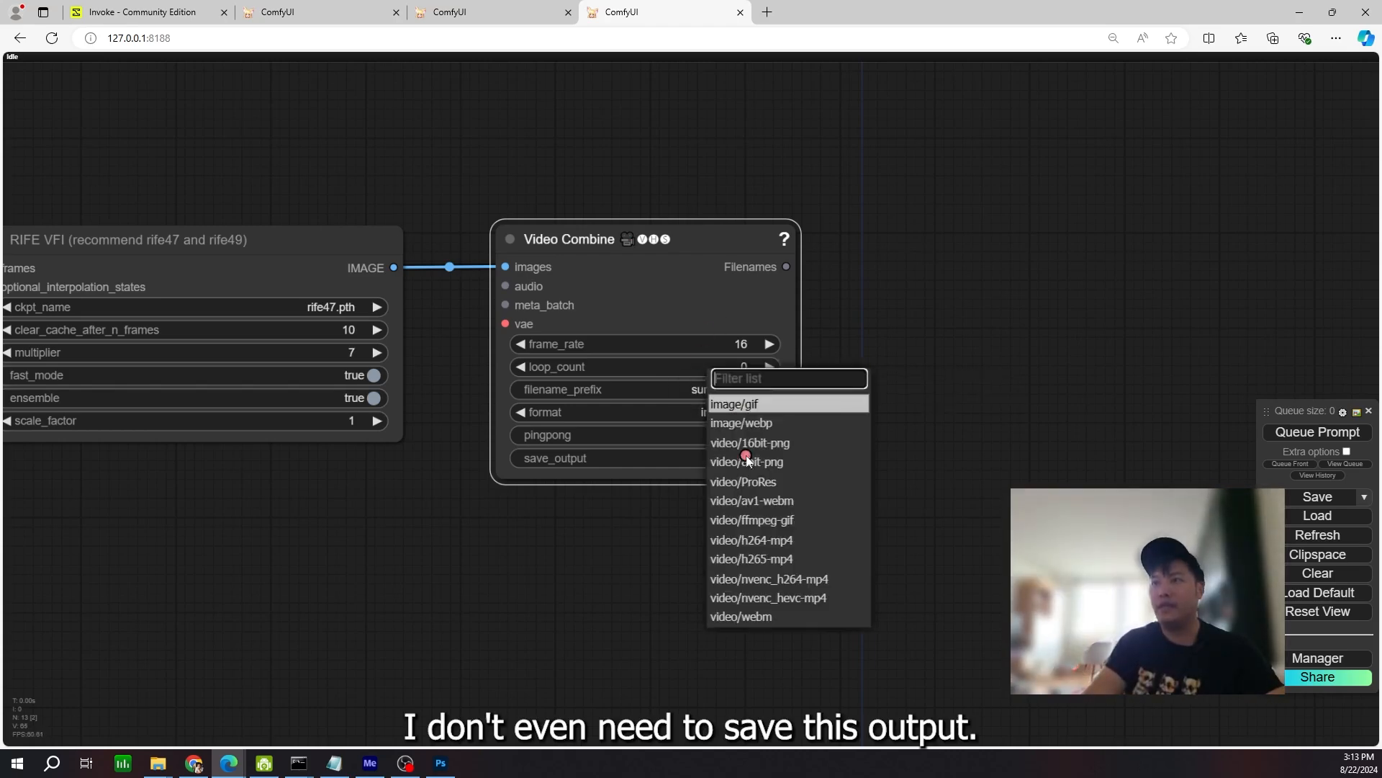
{"action": "left_click", "coordinate": [792, 539]}
{"action": "scroll", "coordinate": [727, 432], "scroll_direction": "down", "scroll_amount": 5}
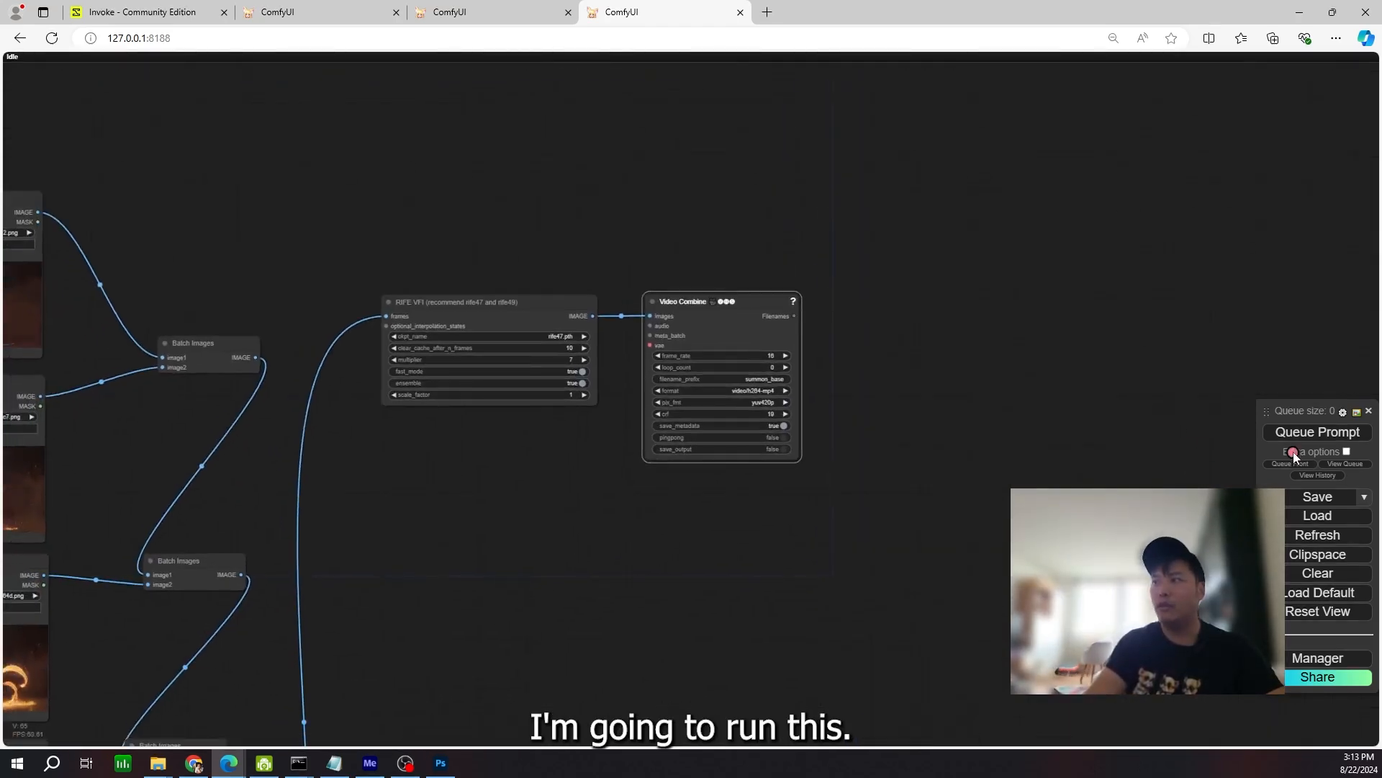
- Examine the interpolated flame dragon animation in the Video Combine preview up close
{"action": "left_click_drag", "start_coordinate": [831, 474], "coordinate": [665, 499]}
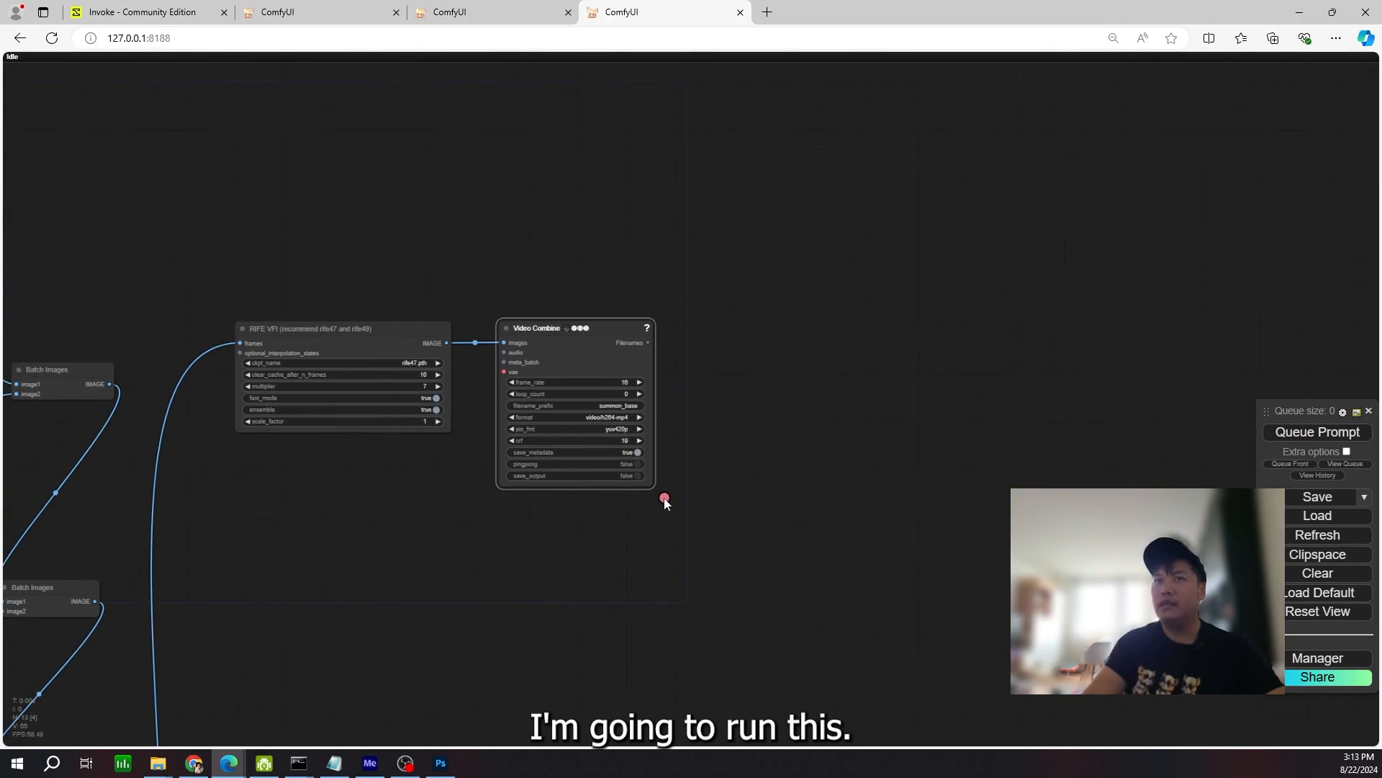
{"action": "scroll", "coordinate": [447, 527], "scroll_direction": "up", "scroll_amount": 3}
{"action": "left_click_drag", "start_coordinate": [401, 534], "coordinate": [636, 499]}
{"action": "scroll", "coordinate": [663, 540], "scroll_direction": "down", "scroll_amount": 3}
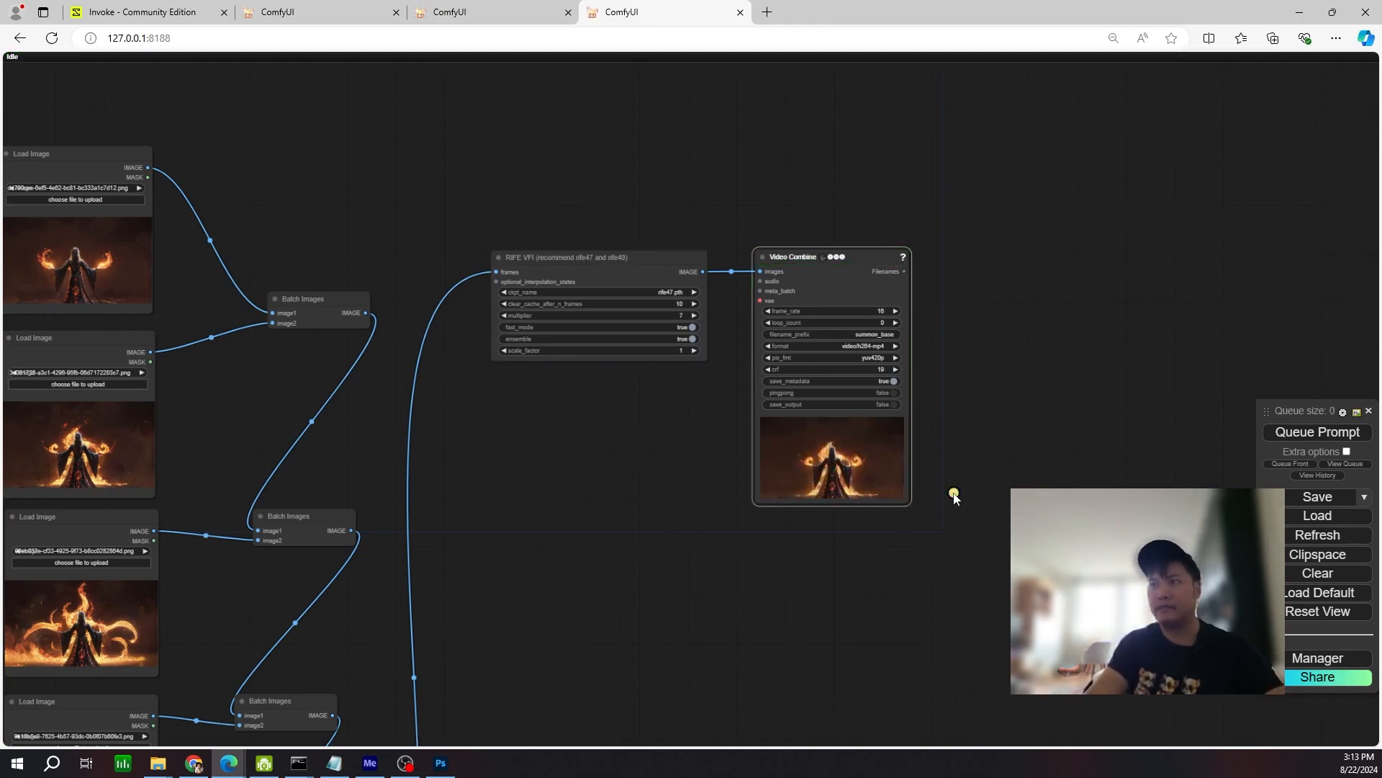
{"action": "scroll", "coordinate": [954, 495], "scroll_direction": "up", "scroll_amount": 10}
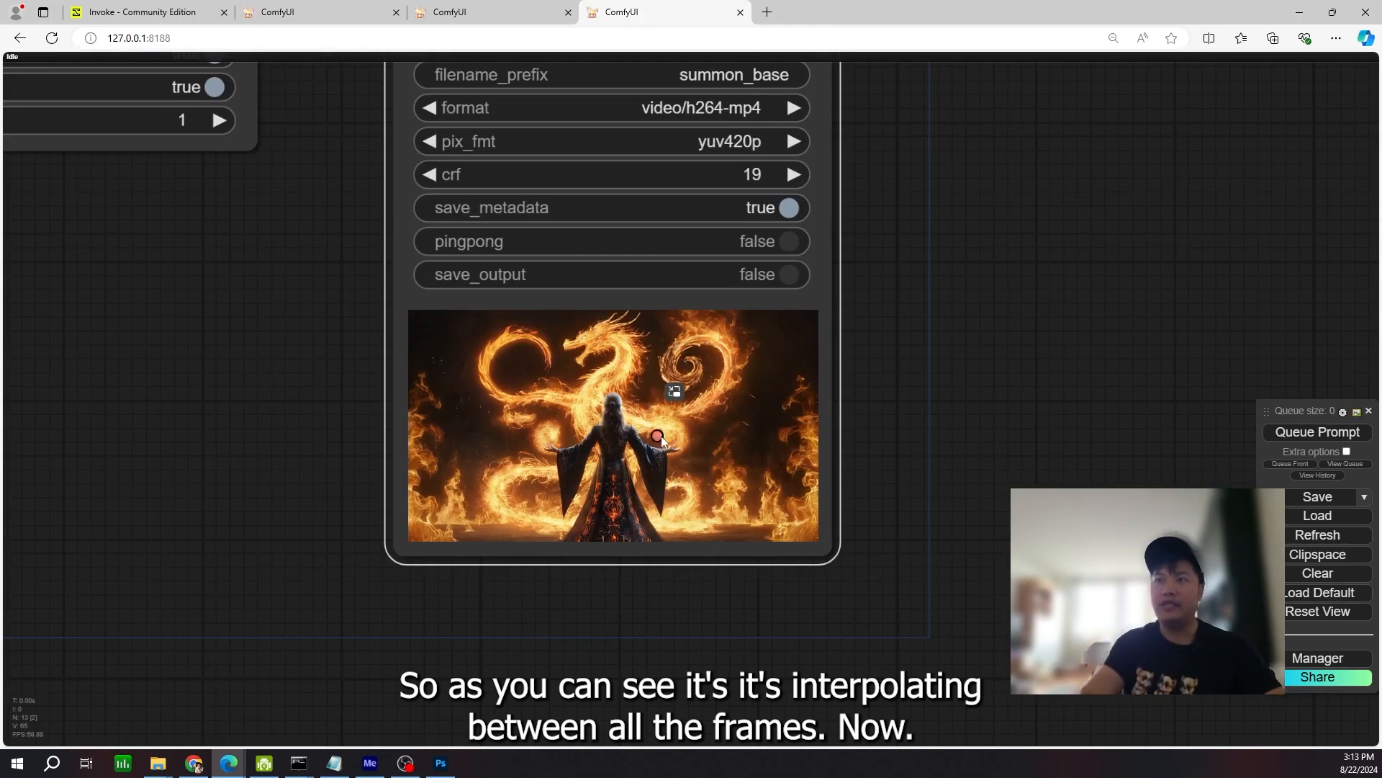
{"action": "scroll", "coordinate": [900, 476], "scroll_direction": "up", "scroll_amount": 4}
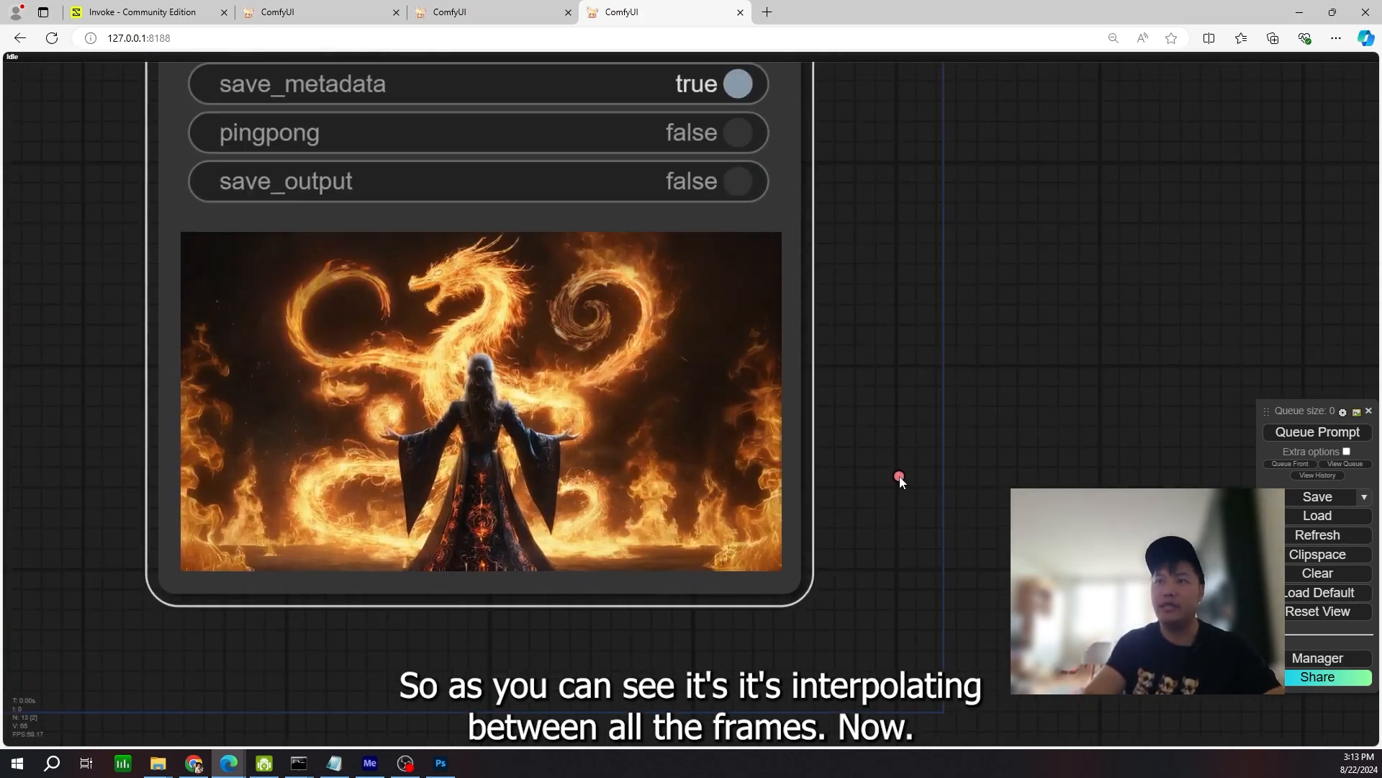
{"action": "left_click_drag", "start_coordinate": [900, 477], "coordinate": [945, 475]}
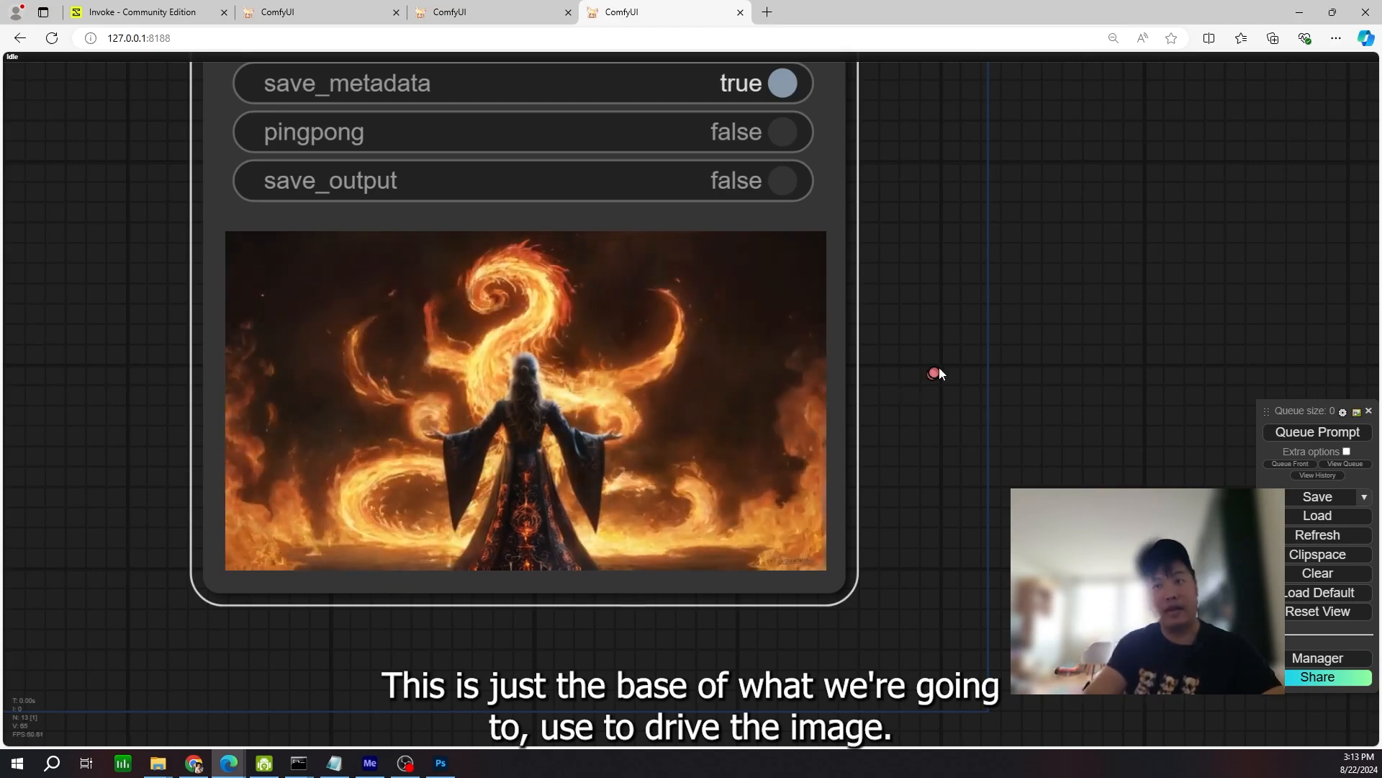
- Move the Video Combine node up above the level of RIFE VFI to free the canvas space beside it
{"action": "scroll", "coordinate": [936, 373], "scroll_direction": "down", "scroll_amount": 6}
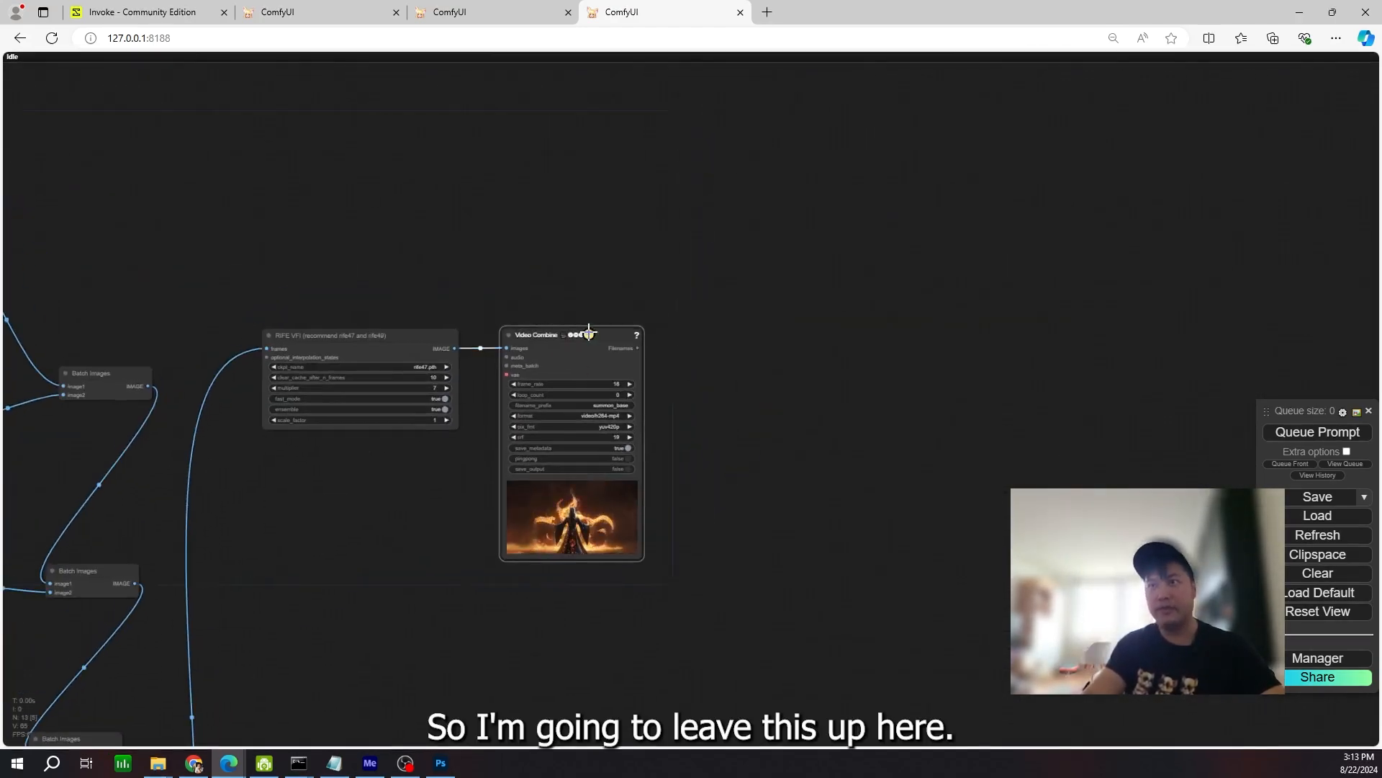
{"action": "left_click_drag", "start_coordinate": [589, 333], "coordinate": [576, 115]}
{"action": "left_click_drag", "start_coordinate": [720, 441], "coordinate": [734, 321]}
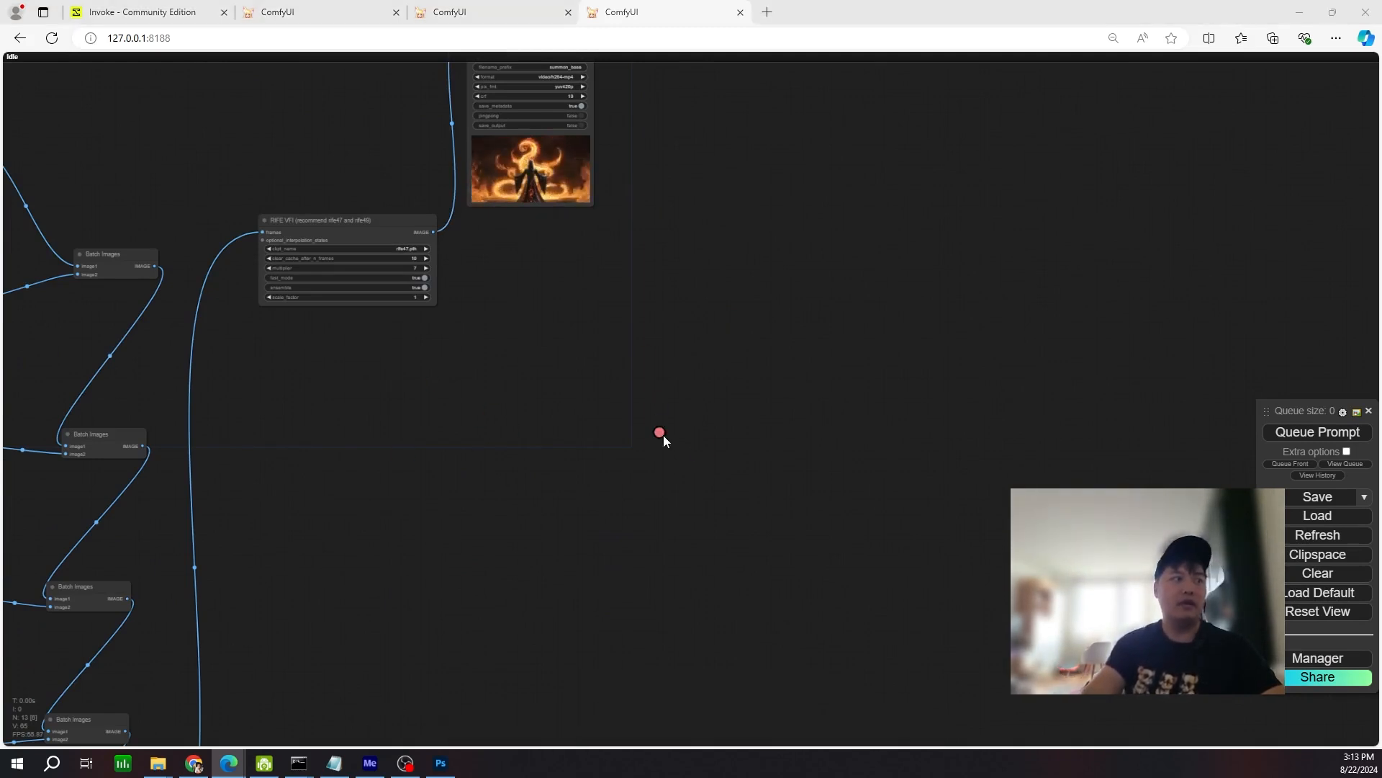
- Add a Load Checkpoint node and position it in the free space below the Video Combine node
{"action": "left_click", "coordinate": [634, 427]}
{"action": "left_click", "coordinate": [633, 426]}
{"action": "type", "text": "load"}
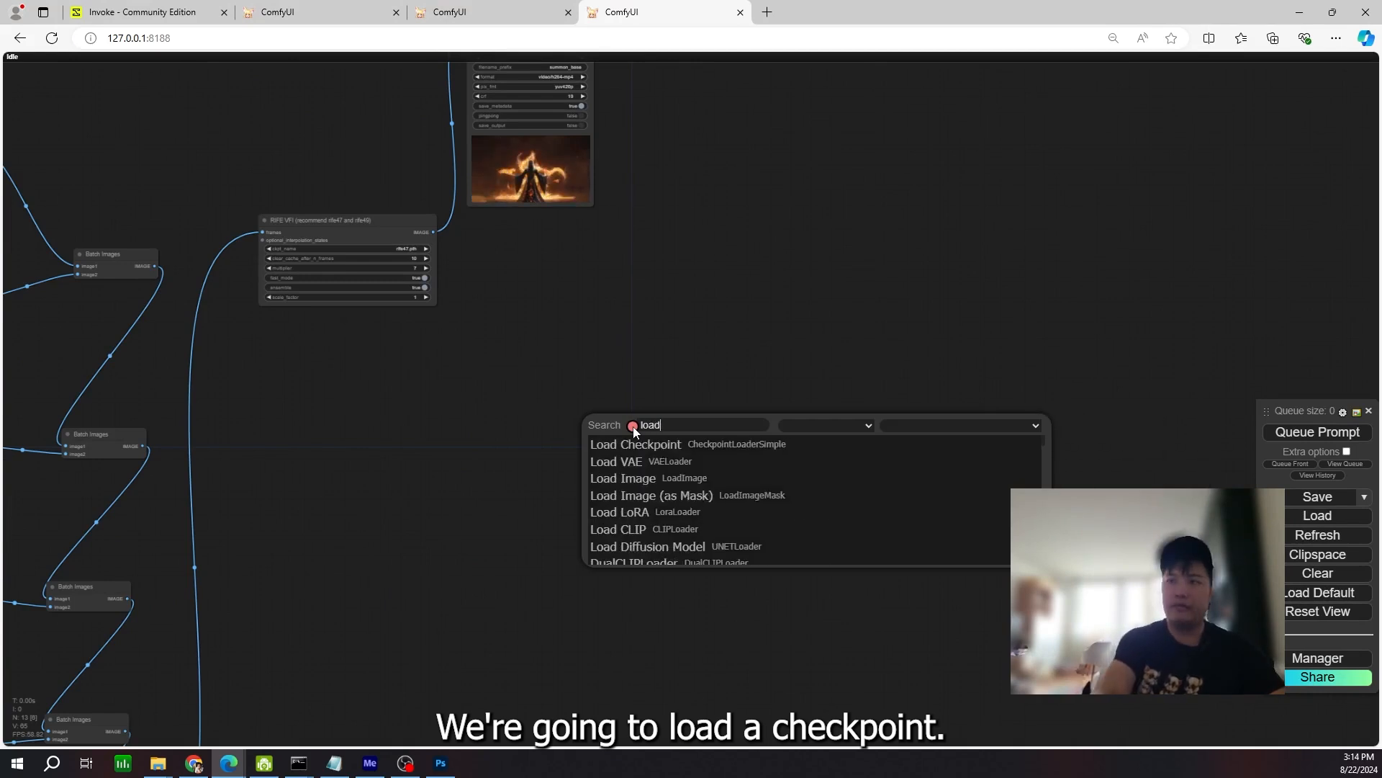
{"action": "key", "text": "Return"}
{"action": "scroll", "coordinate": [740, 455], "scroll_direction": "up", "scroll_amount": 7}
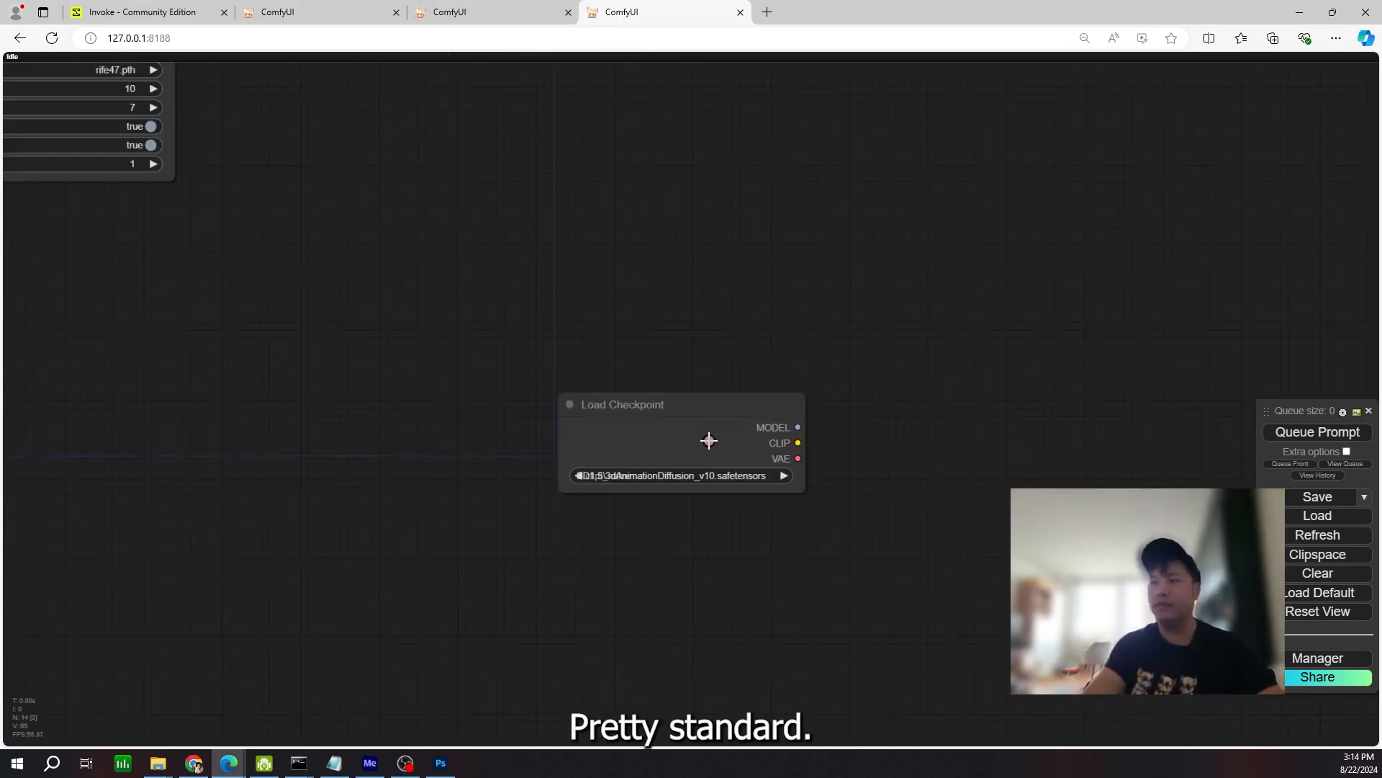
{"action": "left_click_drag", "start_coordinate": [738, 458], "coordinate": [611, 602]}
{"action": "left_click_drag", "start_coordinate": [634, 667], "coordinate": [648, 457]}
- Choose SD1.5\realisticFantasy_v20.safetensors as the checkpoint in the Load Checkpoint node
{"action": "scroll", "coordinate": [624, 425], "scroll_direction": "up", "scroll_amount": 7}
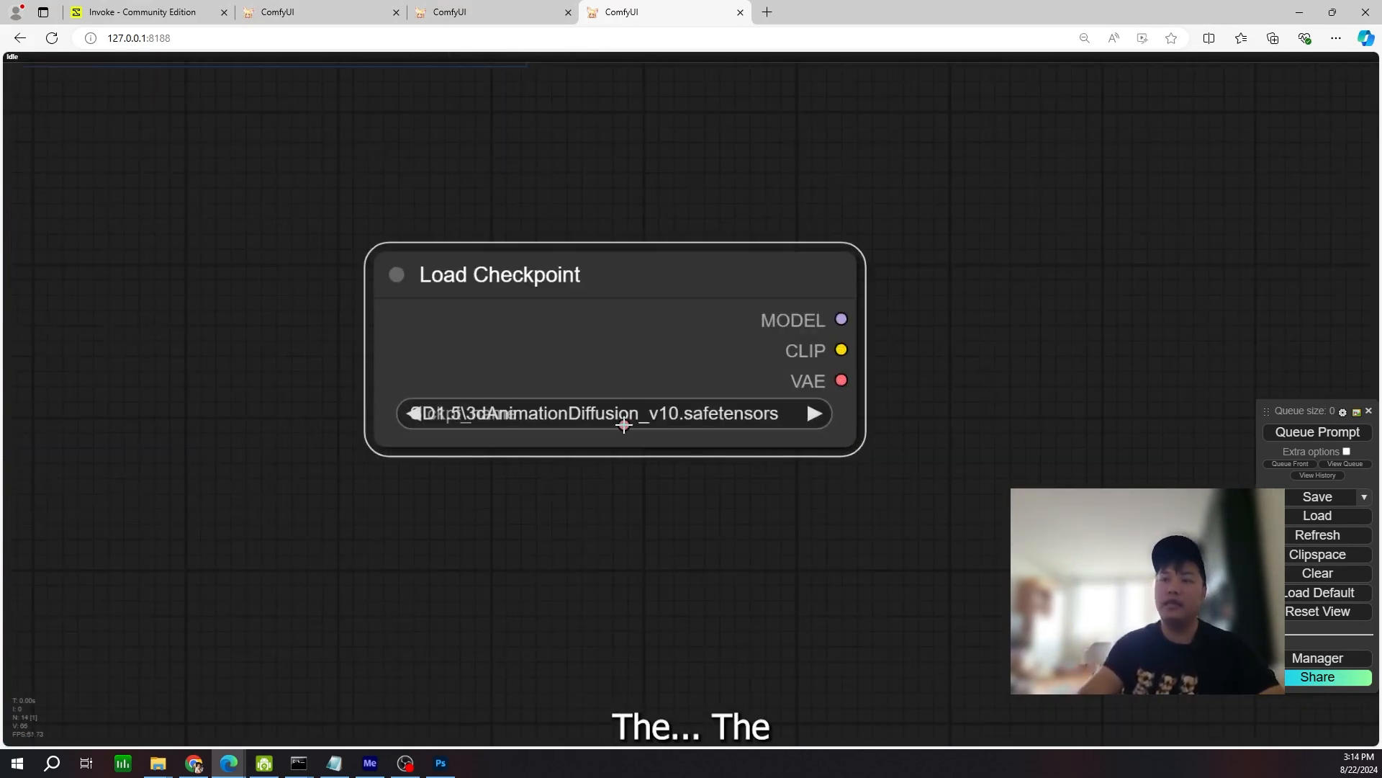
{"action": "left_click", "coordinate": [643, 415]}
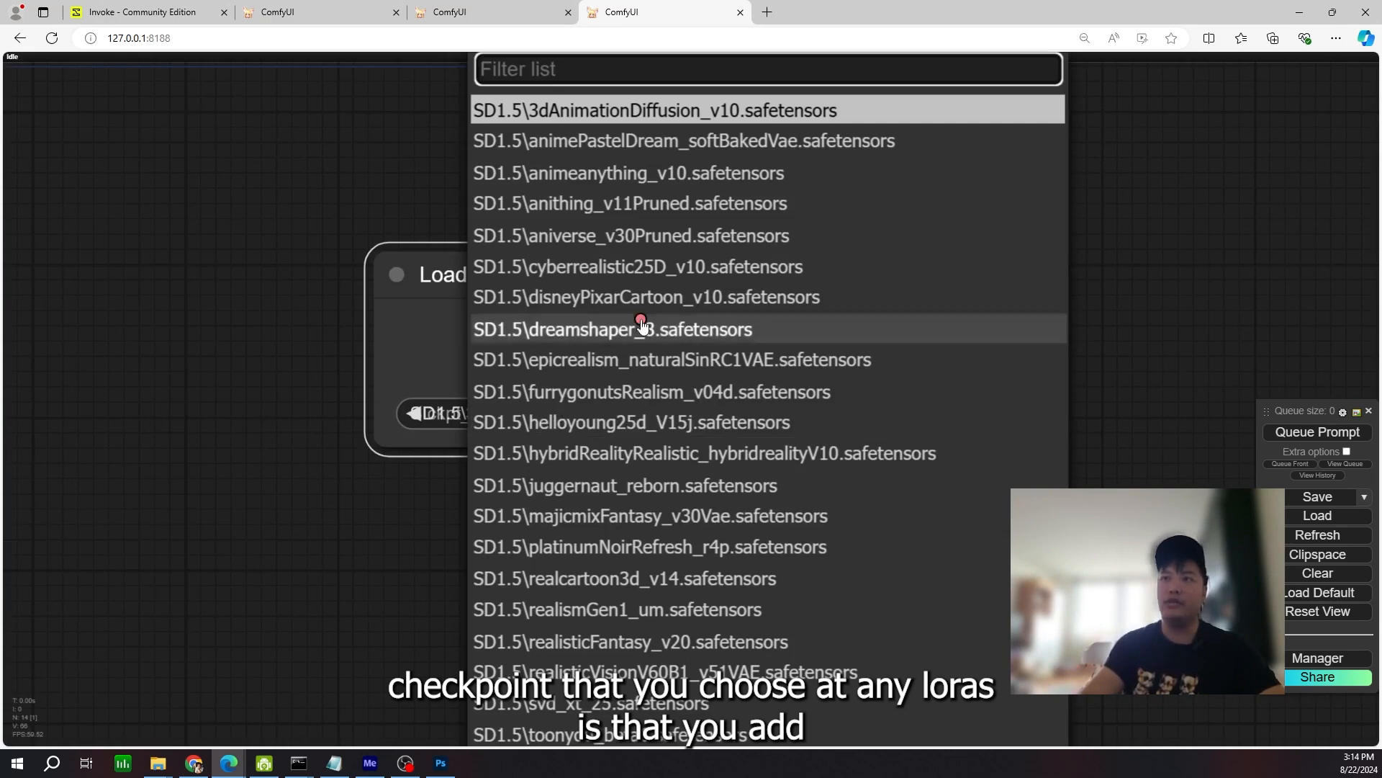
{"action": "scroll", "coordinate": [641, 306], "scroll_direction": "down", "scroll_amount": 2}
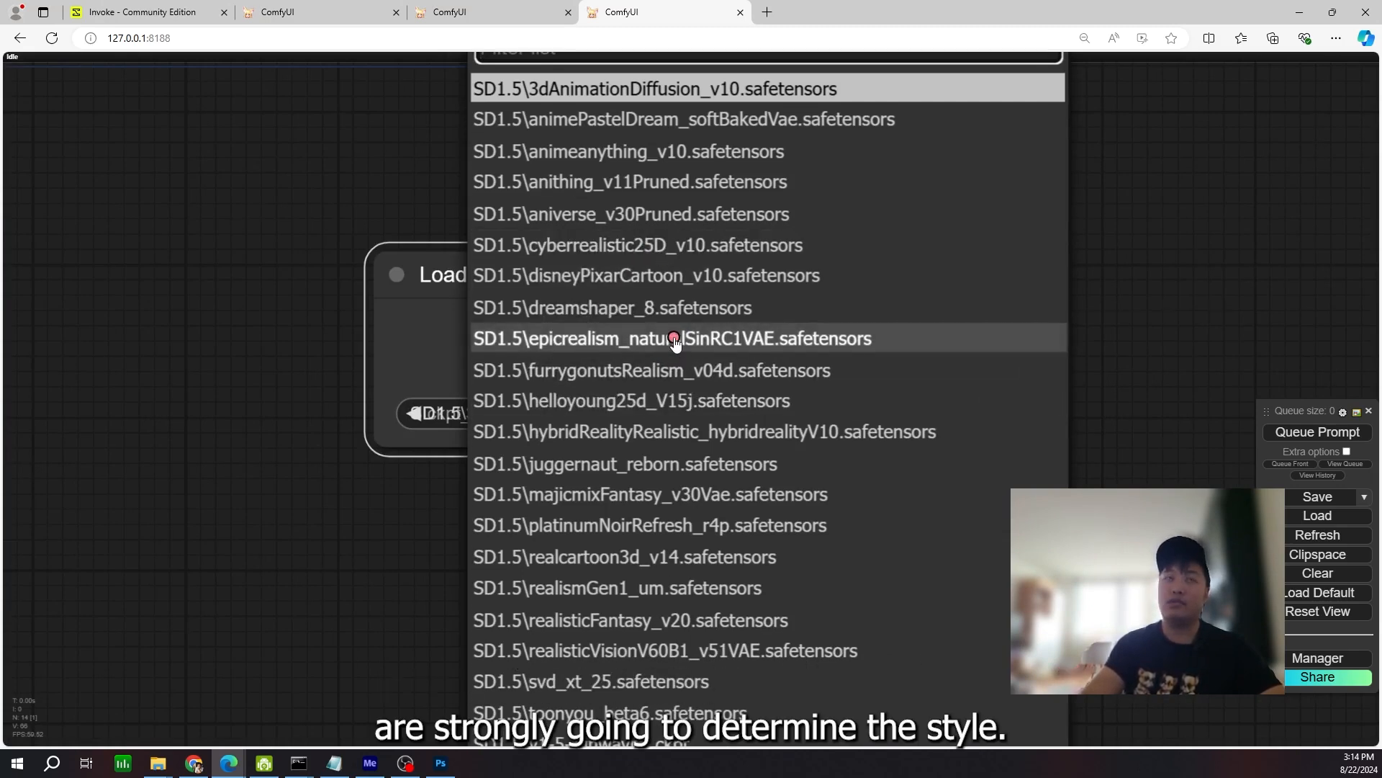
{"action": "scroll", "coordinate": [675, 346], "scroll_direction": "up", "scroll_amount": 1}
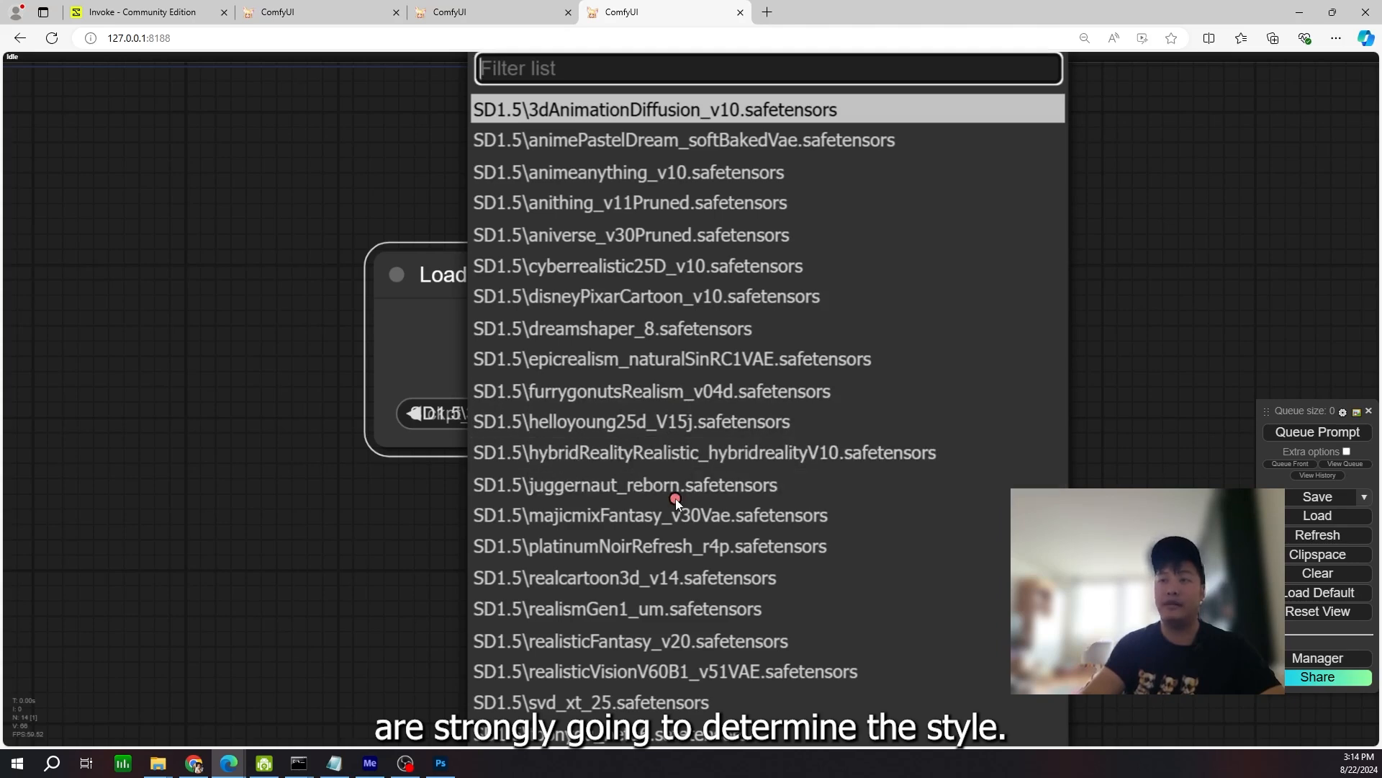
{"action": "scroll", "coordinate": [676, 498], "scroll_direction": "down", "scroll_amount": 2}
{"action": "left_click", "coordinate": [593, 572]}
{"action": "scroll", "coordinate": [709, 542], "scroll_direction": "down", "scroll_amount": 4}
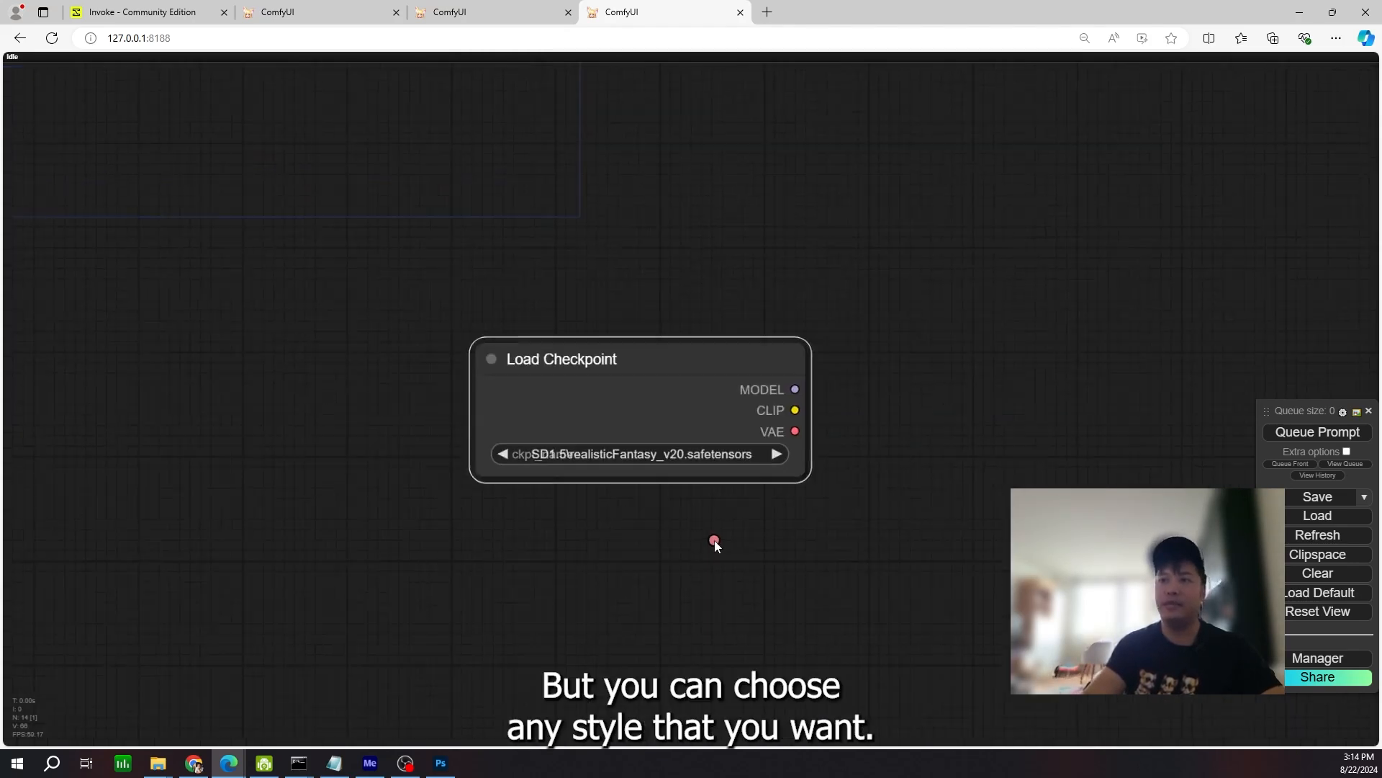
- Shift the Load Checkpoint node slightly closer to the RIFE VFI column
{"action": "scroll", "coordinate": [931, 499], "scroll_direction": "down", "scroll_amount": 8}
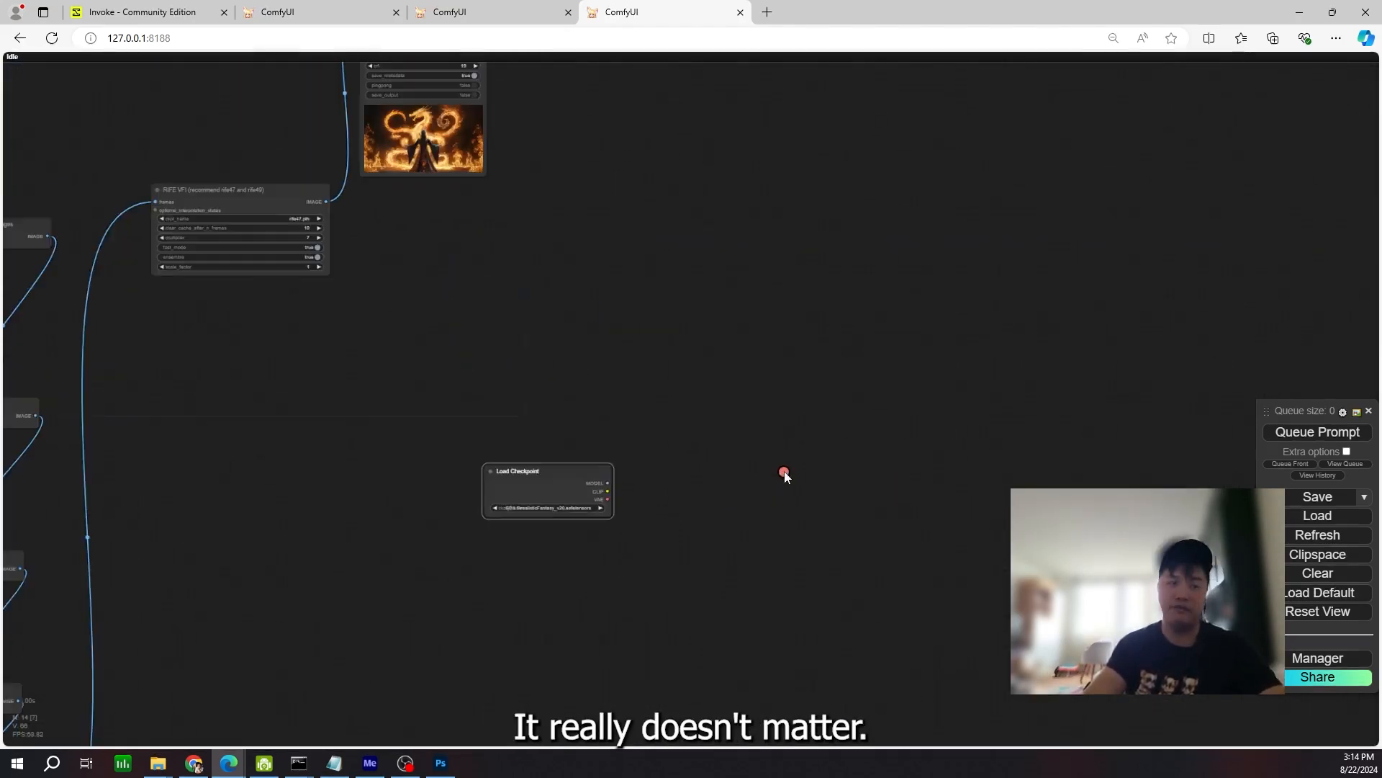
{"action": "left_click_drag", "start_coordinate": [732, 485], "coordinate": [713, 486]}
{"action": "scroll", "coordinate": [377, 543], "scroll_direction": "up", "scroll_amount": 3}
{"action": "left_click_drag", "start_coordinate": [440, 524], "coordinate": [401, 522]}
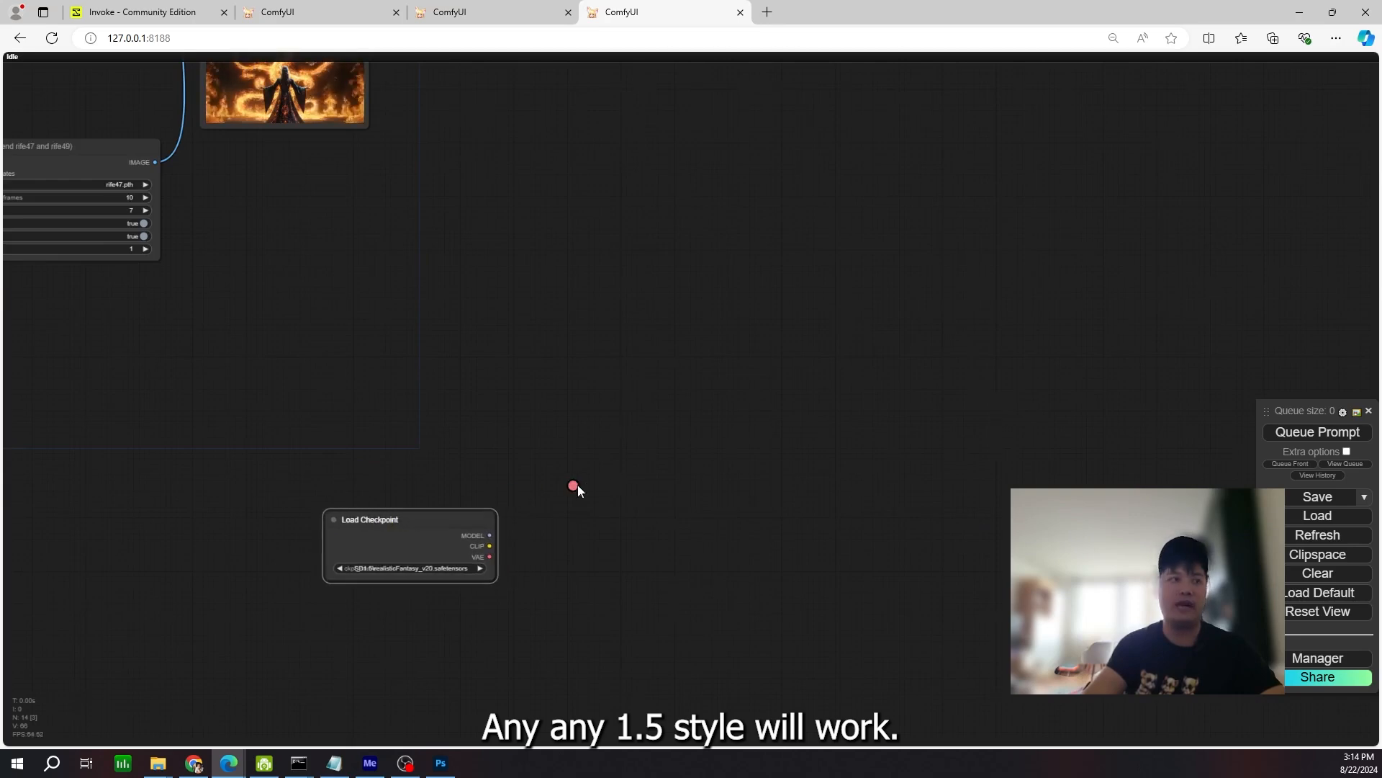
- Add a CLIP Text Encode (Advanced) node in the free canvas space to the right of Load Checkpoint
{"action": "scroll", "coordinate": [576, 487], "scroll_direction": "down", "scroll_amount": 3}
{"action": "left_click_drag", "start_coordinate": [576, 486], "coordinate": [428, 592]}
{"action": "left_click_drag", "start_coordinate": [690, 529], "coordinate": [742, 490]}
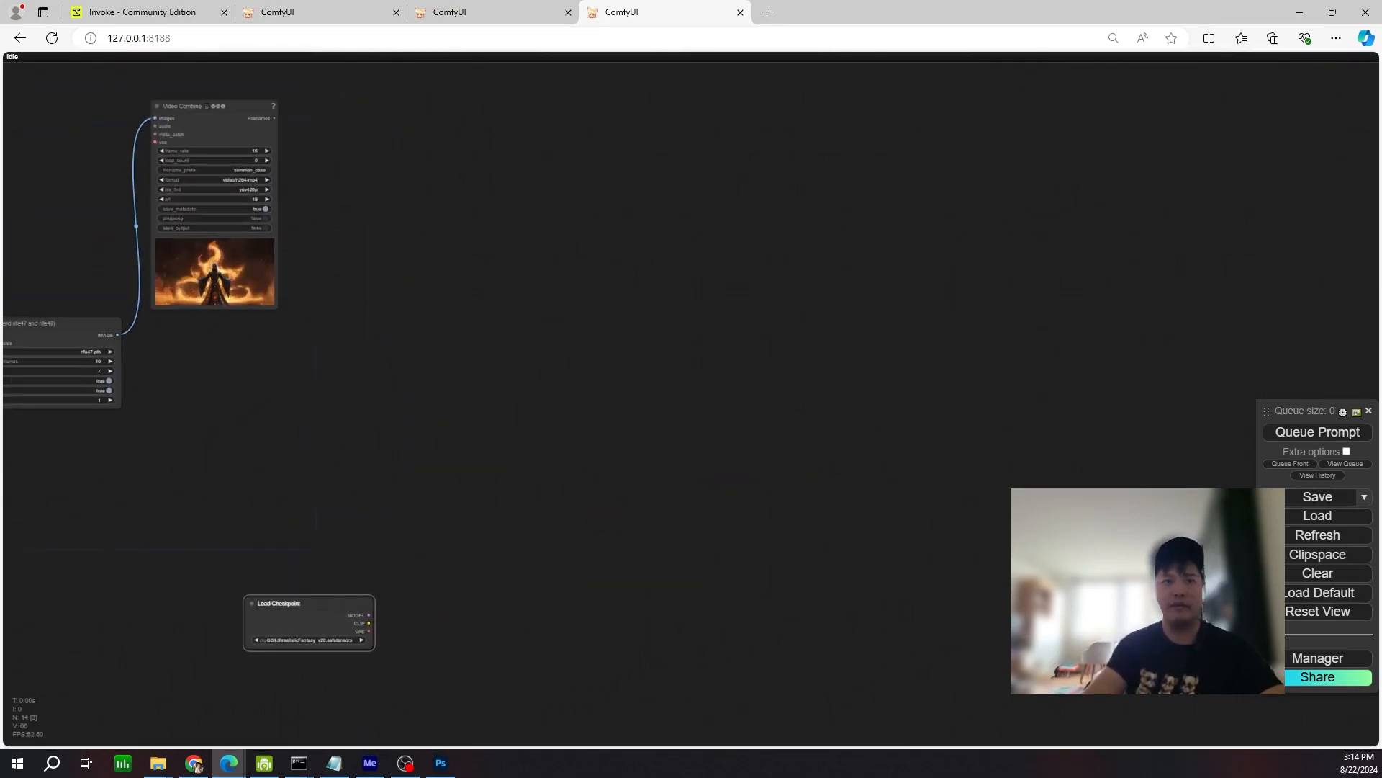
{"action": "left_click_drag", "start_coordinate": [603, 475], "coordinate": [762, 456]}
{"action": "scroll", "coordinate": [731, 438], "scroll_direction": "up", "scroll_amount": 2}
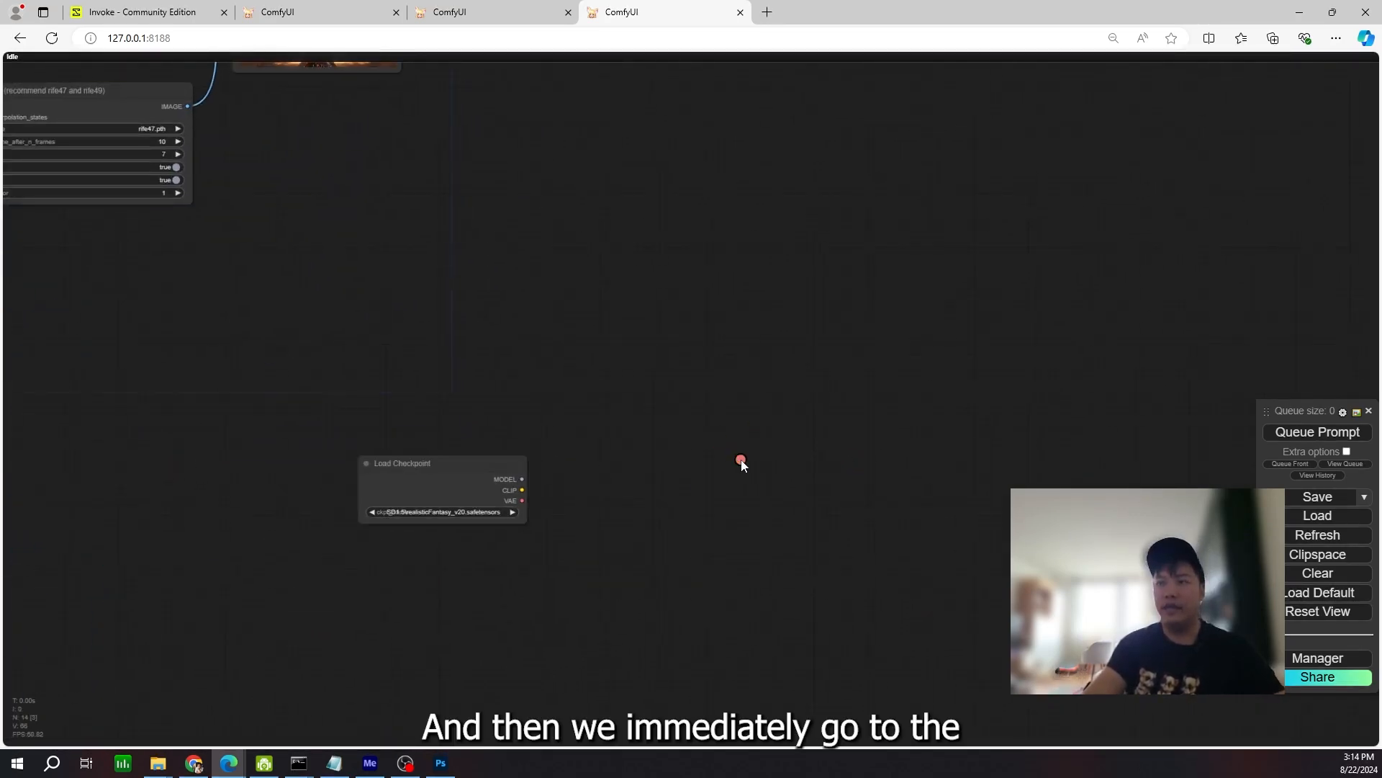
{"action": "double_click", "coordinate": [718, 442]}
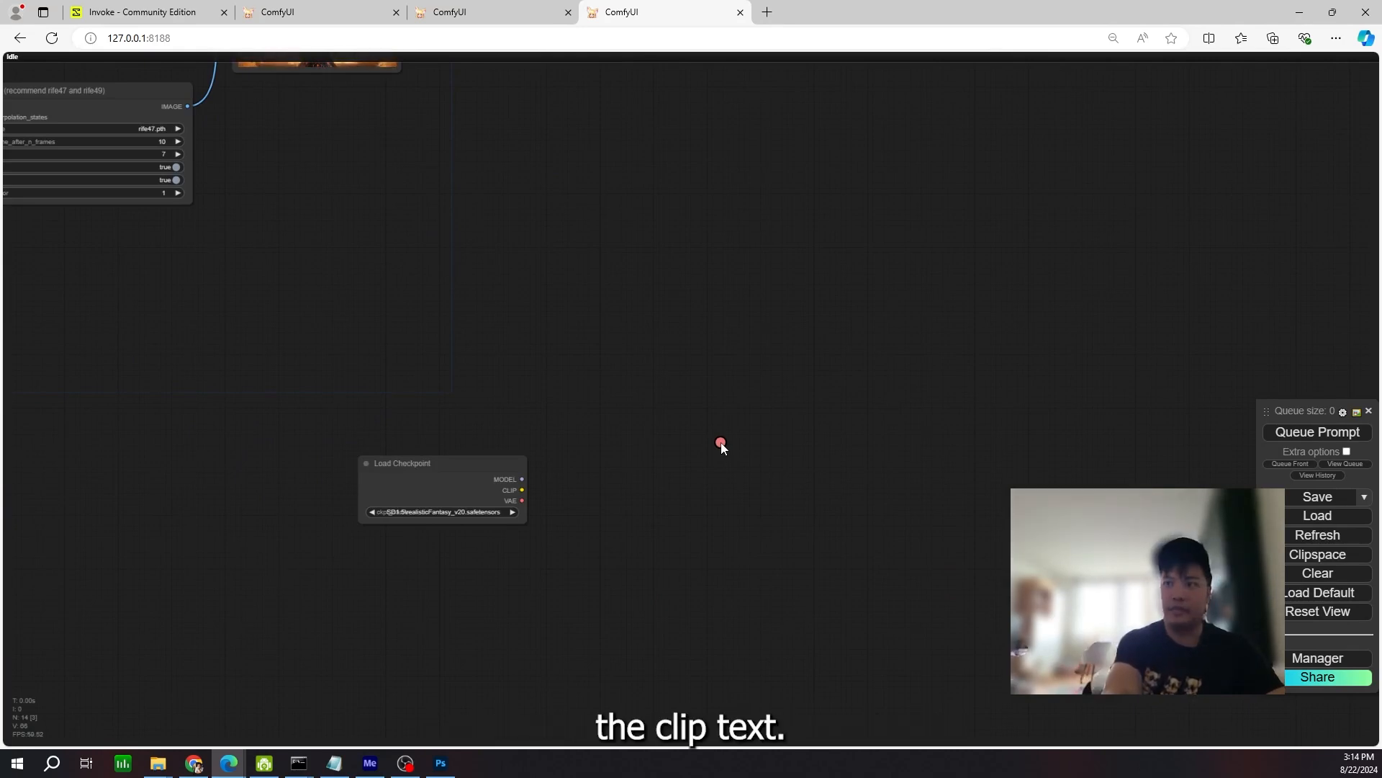
{"action": "double_click", "coordinate": [720, 442]}
{"action": "type", "text": "cliptext"}
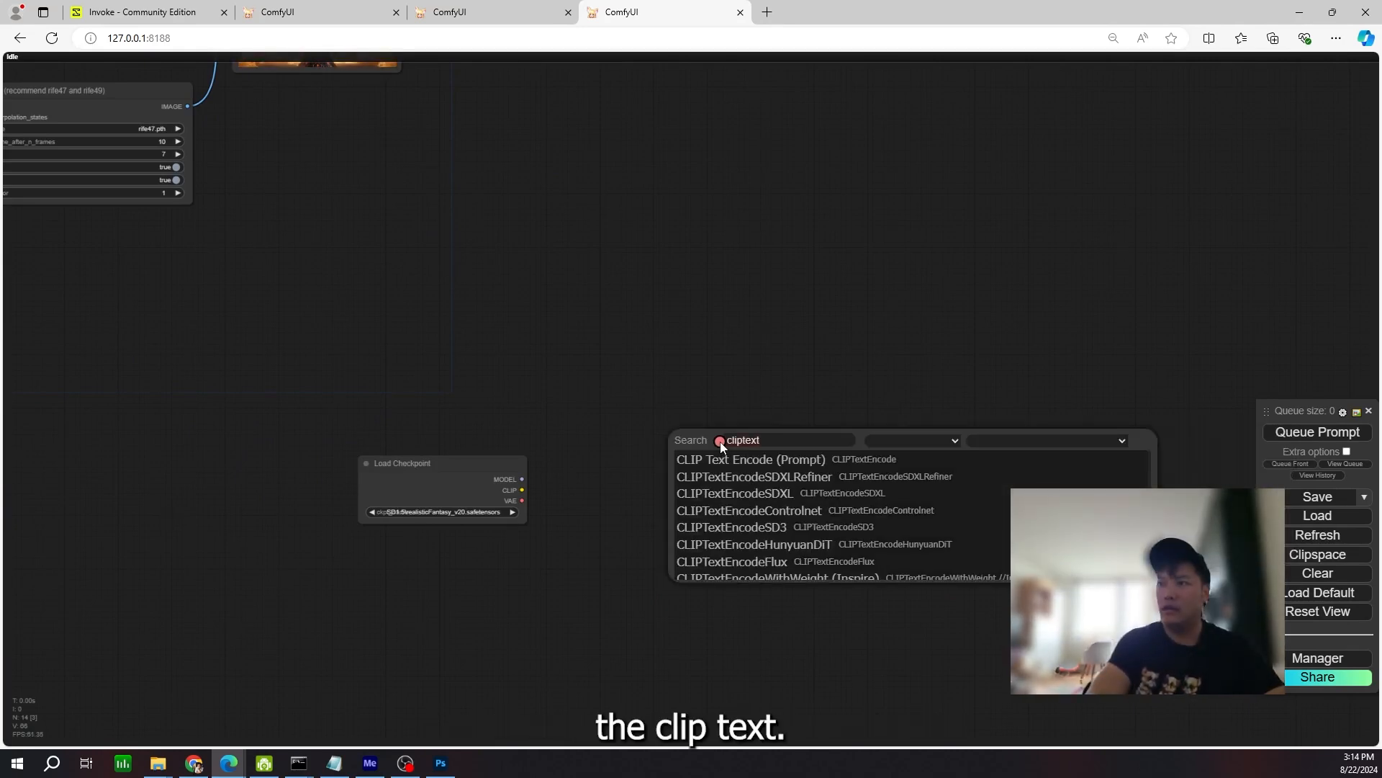
{"action": "key", "text": "Down"}
{"action": "key", "text": "Down"}
{"action": "key", "text": "Down"}
{"action": "key", "text": "Down"}
{"action": "key", "text": "Down"}
{"action": "key", "text": "Down"}
{"action": "key", "text": "Down"}
{"action": "key", "text": "Down"}
{"action": "key", "text": "Down"}
{"action": "key", "text": "Down"}
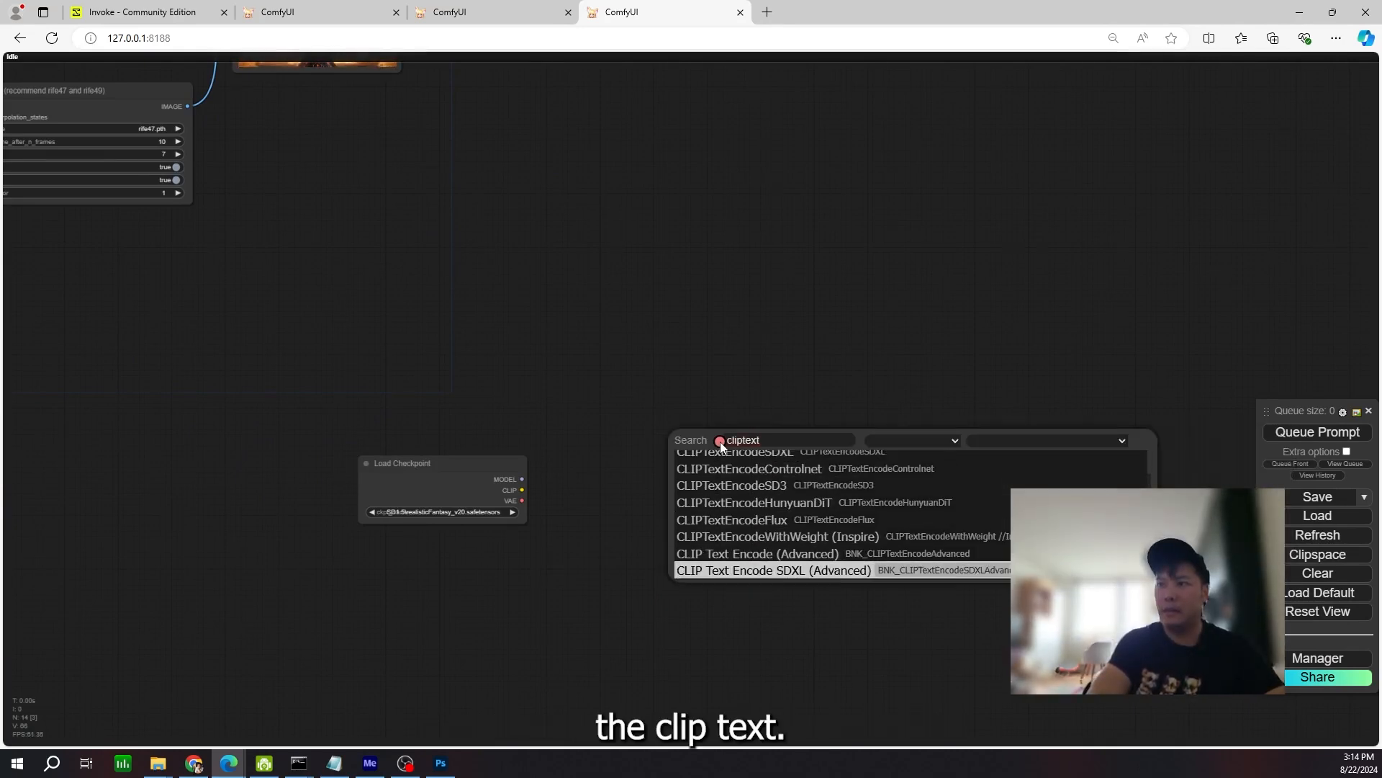
{"action": "key", "text": "Up"}
{"action": "key", "text": "Return"}
{"action": "scroll", "coordinate": [749, 429], "scroll_direction": "up", "scroll_amount": 4}
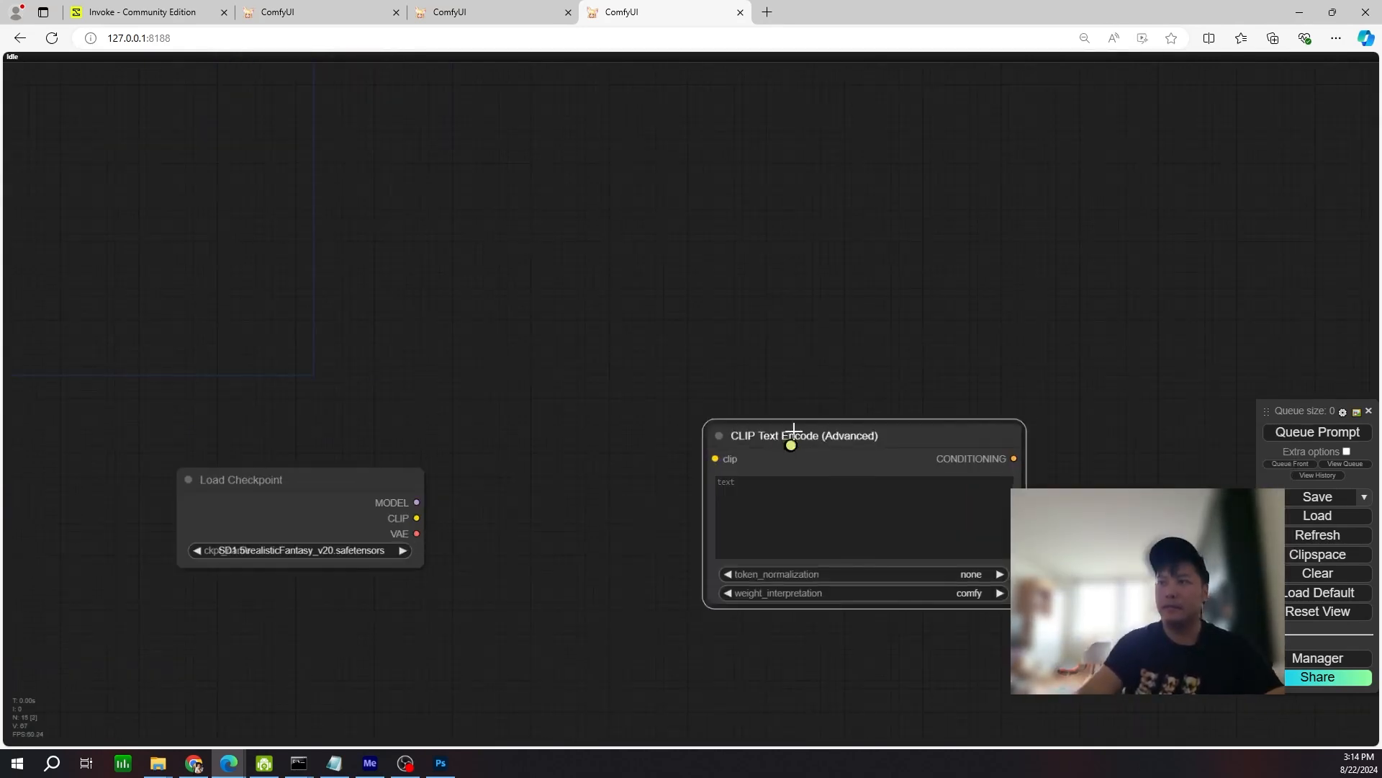
- Duplicate the CLIP Text Encode (Advanced) node below the original and connect the checkpoint's CLIP output to both copies
{"action": "left_click_drag", "start_coordinate": [792, 439], "coordinate": [774, 540]}
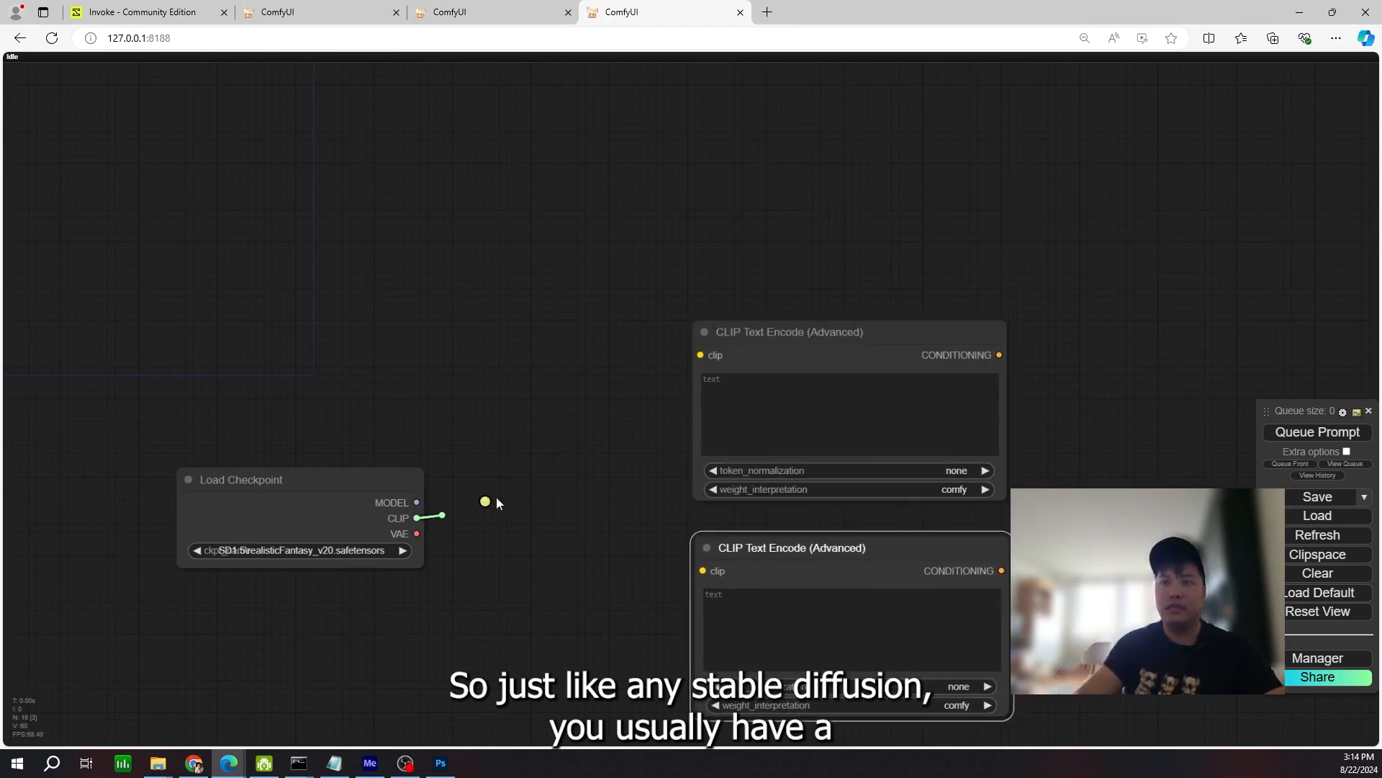
{"action": "left_click_drag", "start_coordinate": [497, 503], "coordinate": [700, 355]}
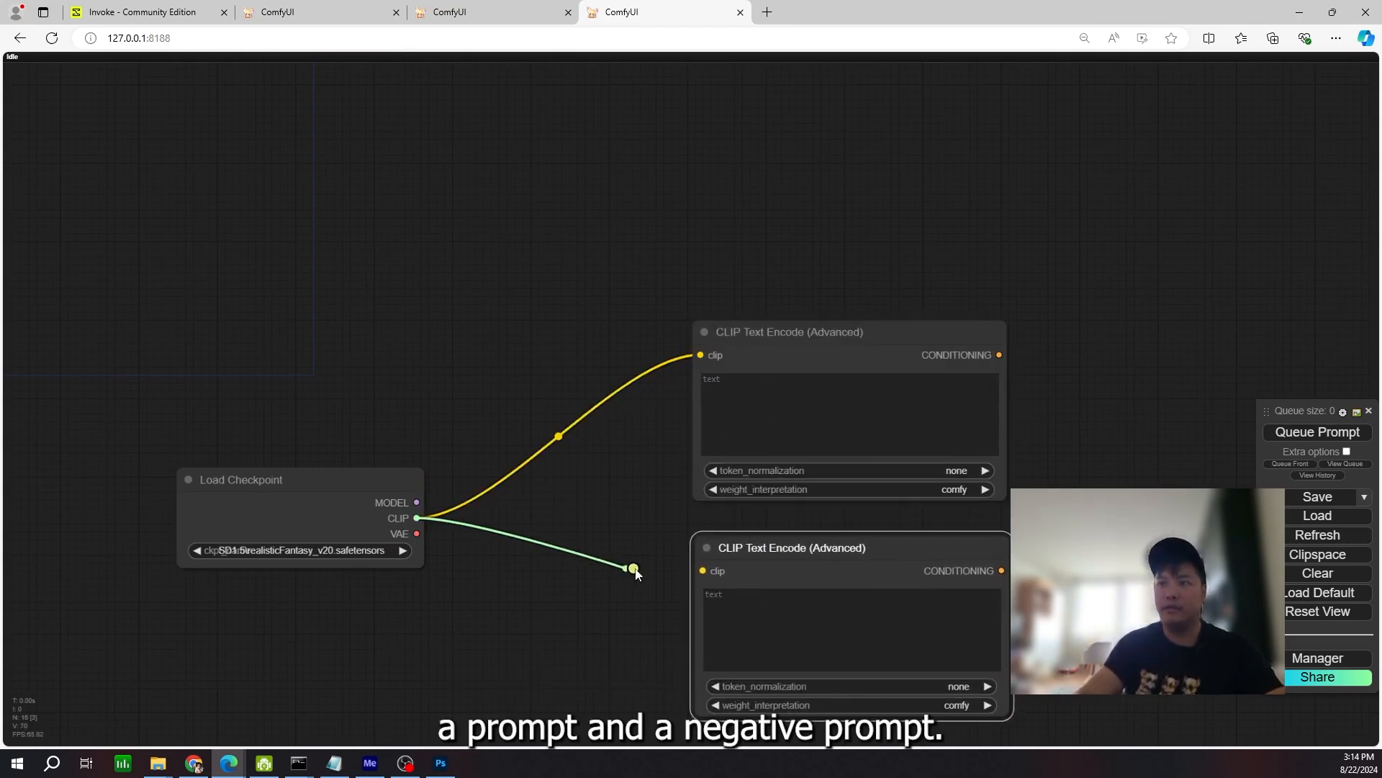
{"action": "left_click_drag", "start_coordinate": [634, 570], "coordinate": [701, 569]}
- Color the upper CLIP Text Encode (Advanced) node green
{"action": "left_click", "coordinate": [717, 393]}
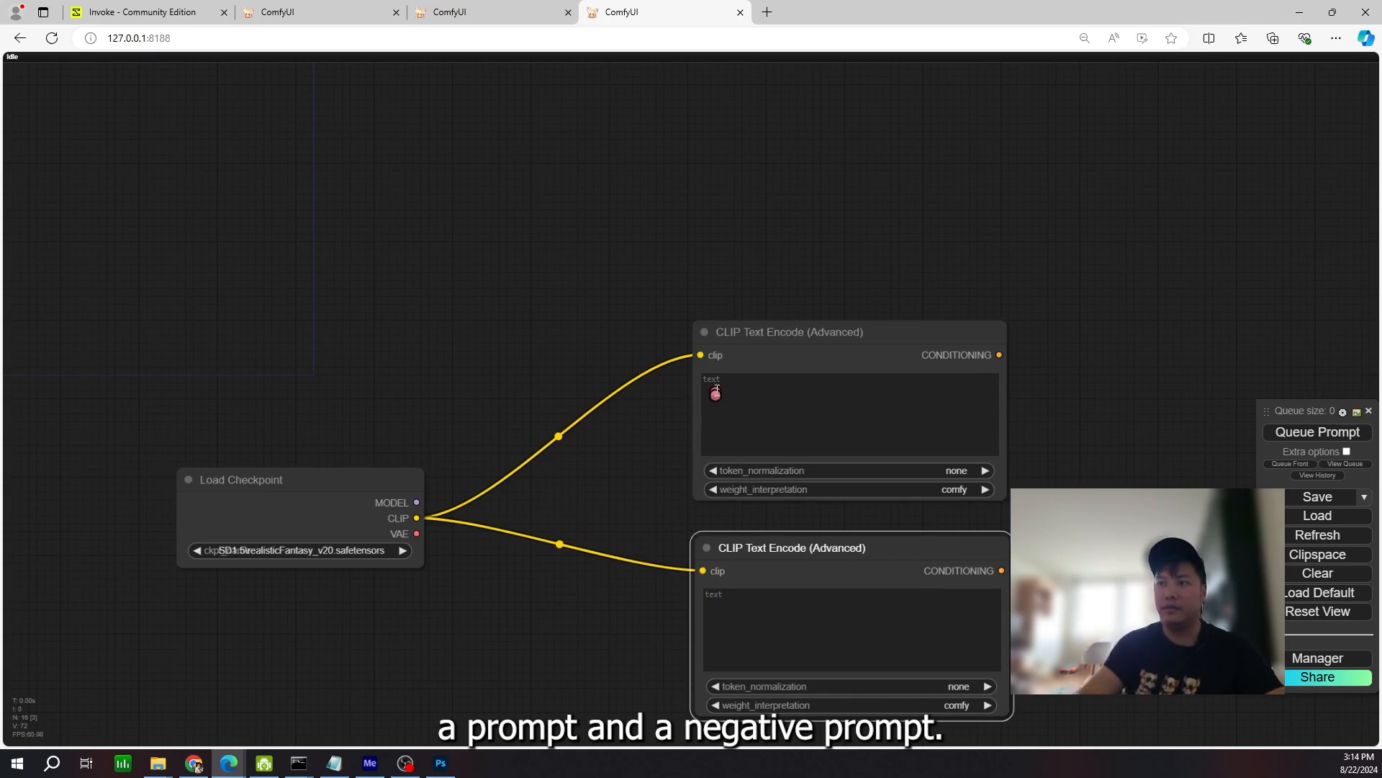
{"action": "left_click", "coordinate": [788, 339]}
{"action": "scroll", "coordinate": [762, 305], "scroll_direction": "down", "scroll_amount": 3}
{"action": "right_click", "coordinate": [660, 360]}
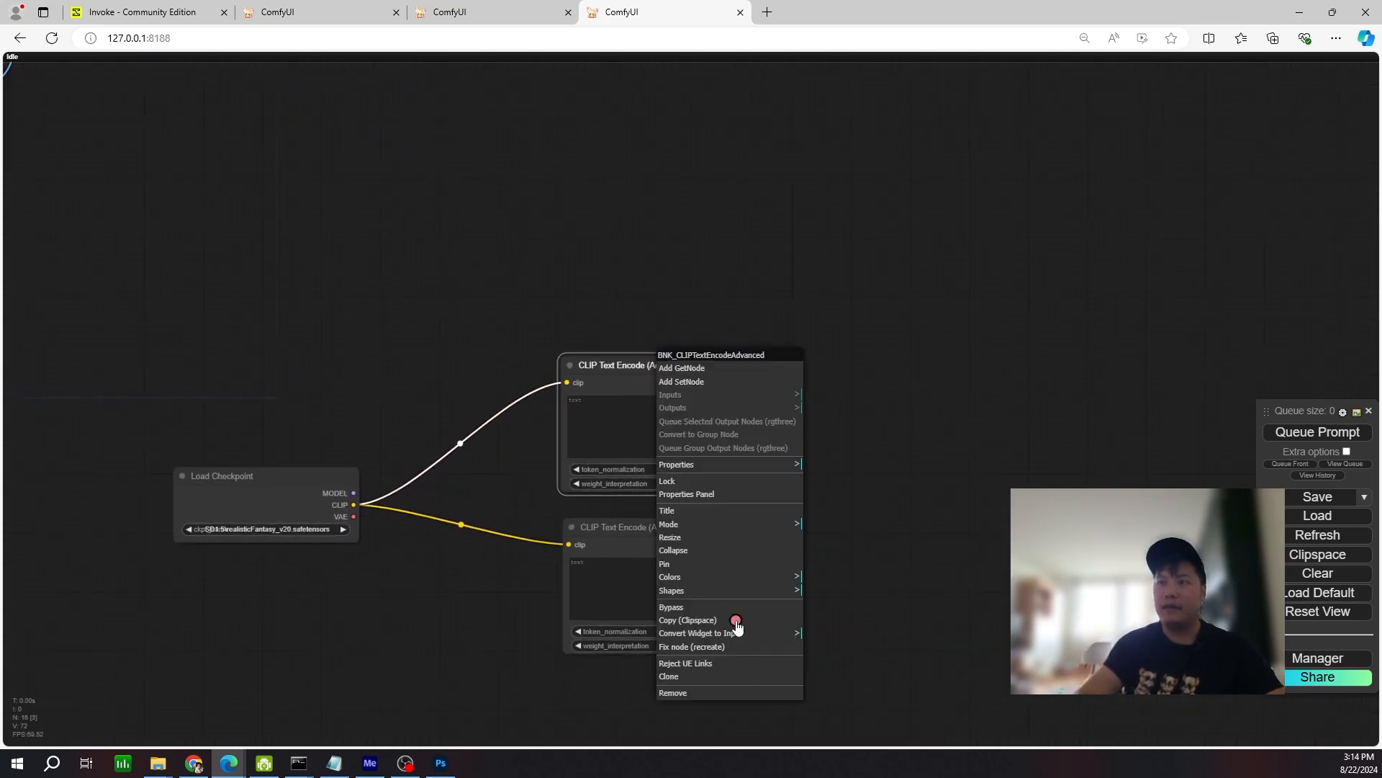
{"action": "left_click", "coordinate": [732, 578]}
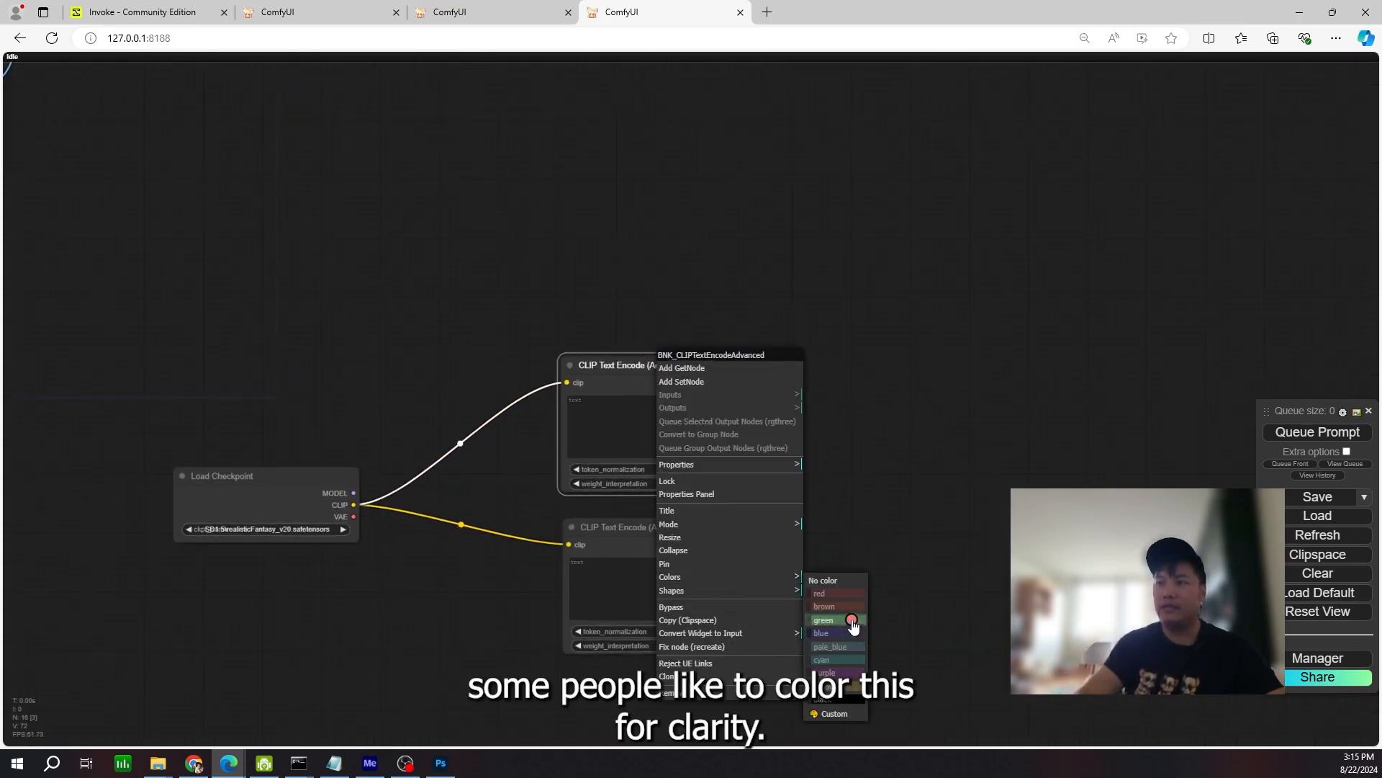
{"action": "left_click", "coordinate": [851, 624]}
- Add a Use Evolved Sampling node in the free space above the CLIP Text Encode nodes
{"action": "left_click_drag", "start_coordinate": [634, 468], "coordinate": [611, 581]}
{"action": "scroll", "coordinate": [512, 430], "scroll_direction": "down", "scroll_amount": 3}
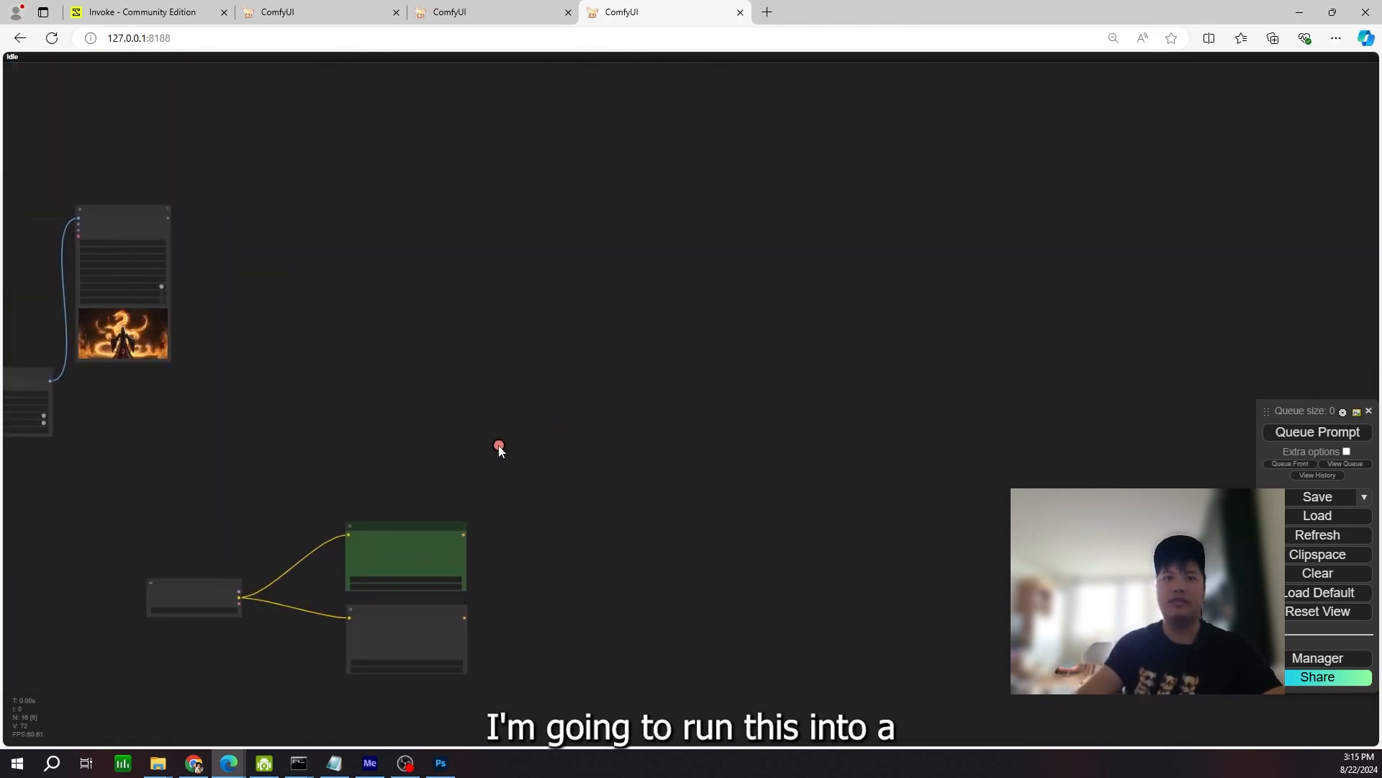
{"action": "left_click_drag", "start_coordinate": [498, 445], "coordinate": [617, 437]}
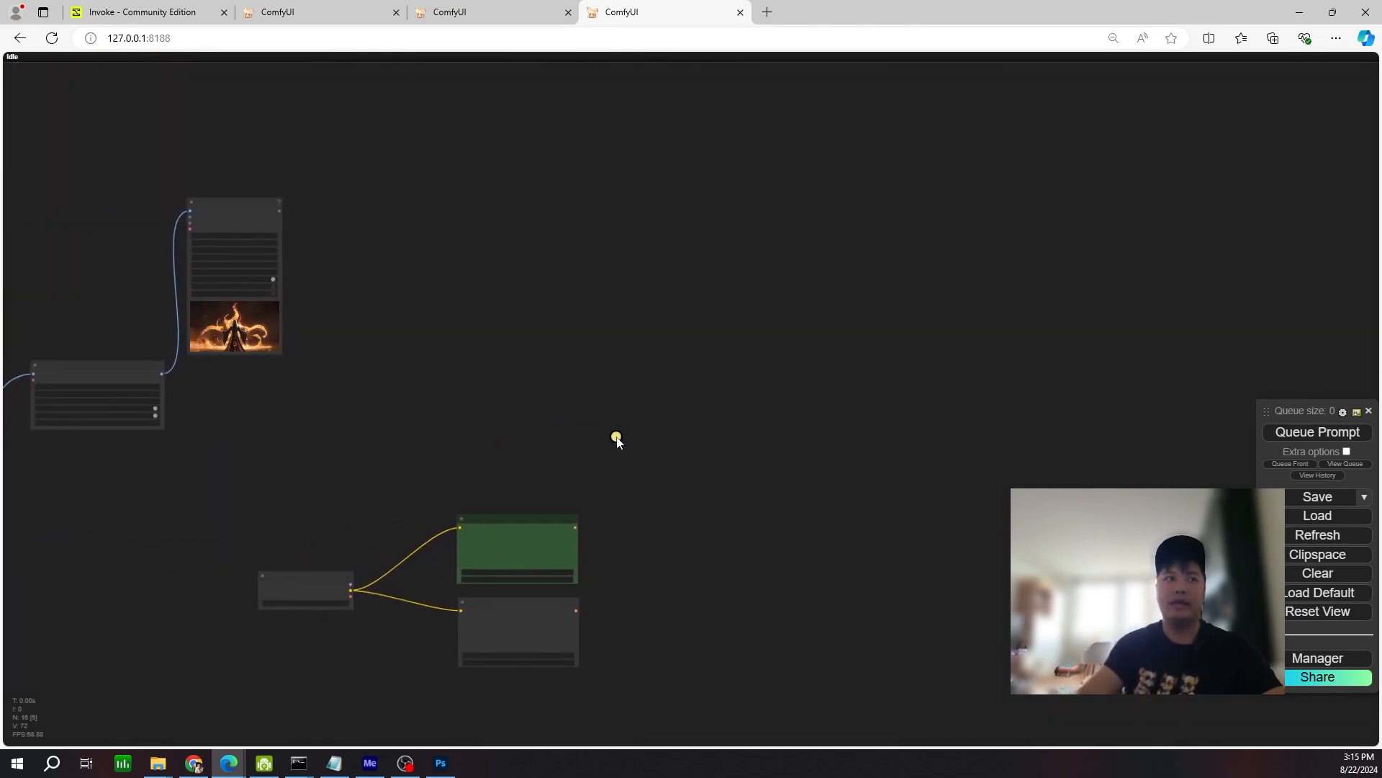
{"action": "scroll", "coordinate": [648, 350], "scroll_direction": "up", "scroll_amount": 2}
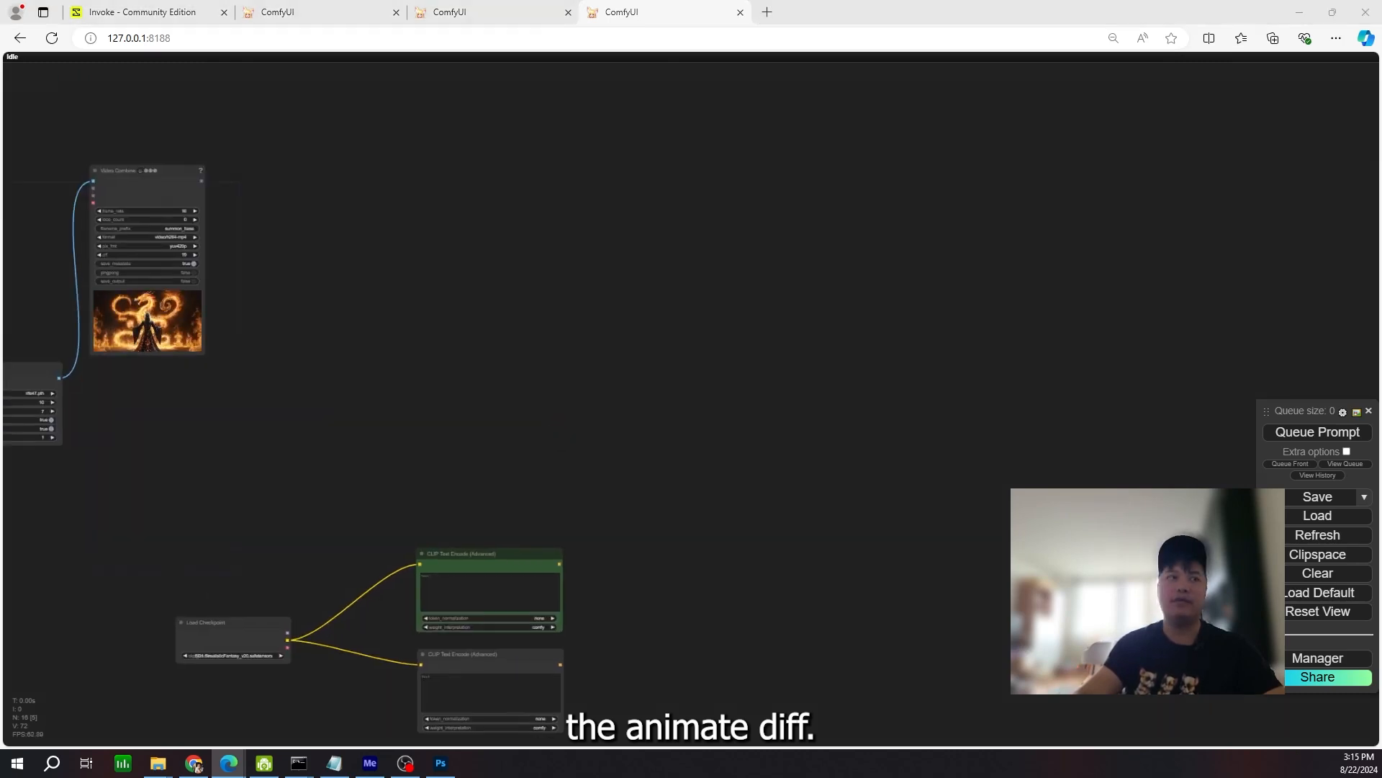
{"action": "double_click", "coordinate": [645, 372]}
{"action": "type", "text": "evolved"}
{"action": "key", "text": "Return"}
{"action": "scroll", "coordinate": [522, 231], "scroll_direction": "up", "scroll_amount": 3}
{"action": "left_click_drag", "start_coordinate": [368, 415], "coordinate": [230, 418]}
{"action": "scroll", "coordinate": [230, 418], "scroll_direction": "up", "scroll_amount": 2}
- Add an Apply AnimateDiff Model (Adv.) node feeding the m_models input of Use Evolved Sampling and place it before that node
{"action": "left_click_drag", "start_coordinate": [620, 431], "coordinate": [545, 421]}
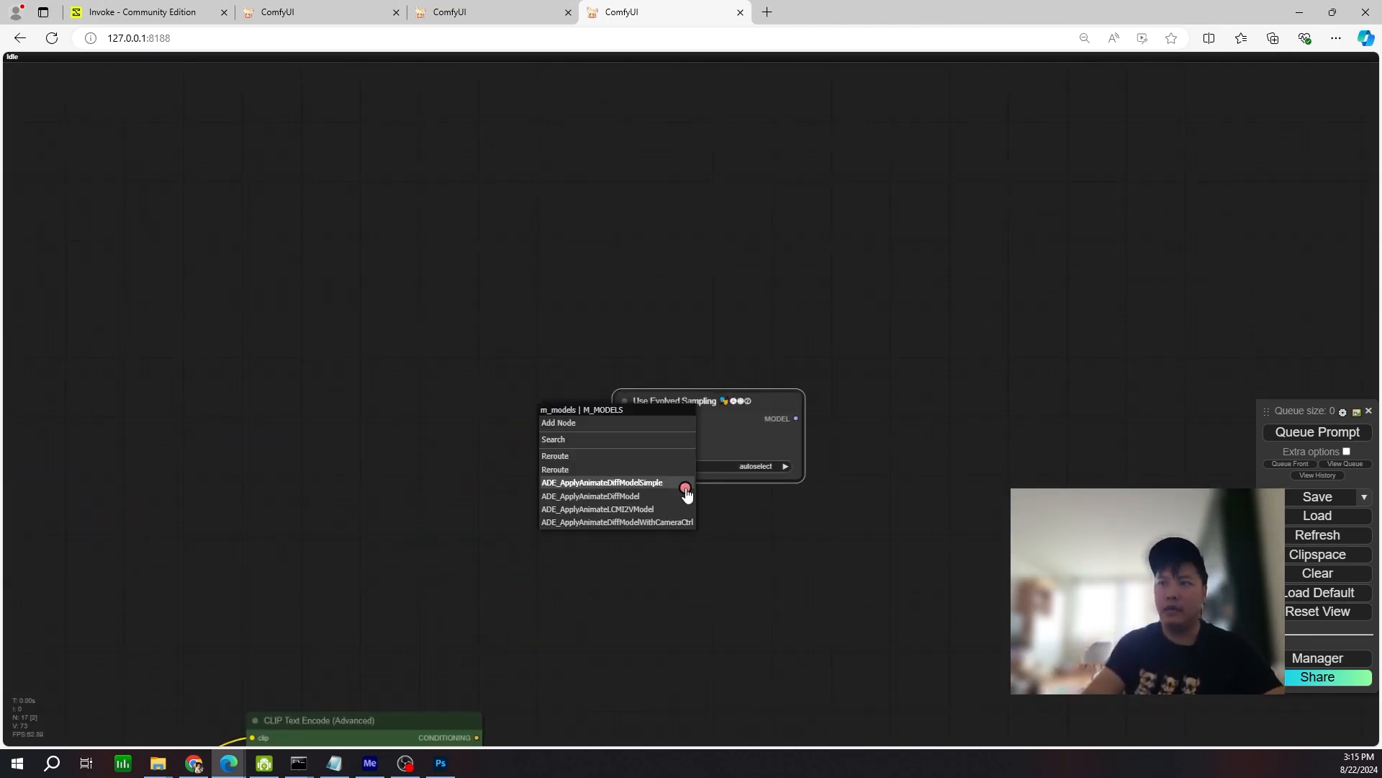
{"action": "double_click", "coordinate": [435, 374]}
{"action": "type", "text": "apply anim"}
{"action": "left_click", "coordinate": [461, 409]}
{"action": "left_click_drag", "start_coordinate": [464, 367], "coordinate": [257, 299]}
{"action": "scroll", "coordinate": [651, 399], "scroll_direction": "up", "scroll_amount": 4}
- Add a Load AnimateDiff Model node feeding the motion_model input and choose v3_sd15_mm.ckpt as its model
{"action": "left_click_drag", "start_coordinate": [372, 282], "coordinate": [612, 444]}
{"action": "left_click_drag", "start_coordinate": [329, 255], "coordinate": [450, 358]}
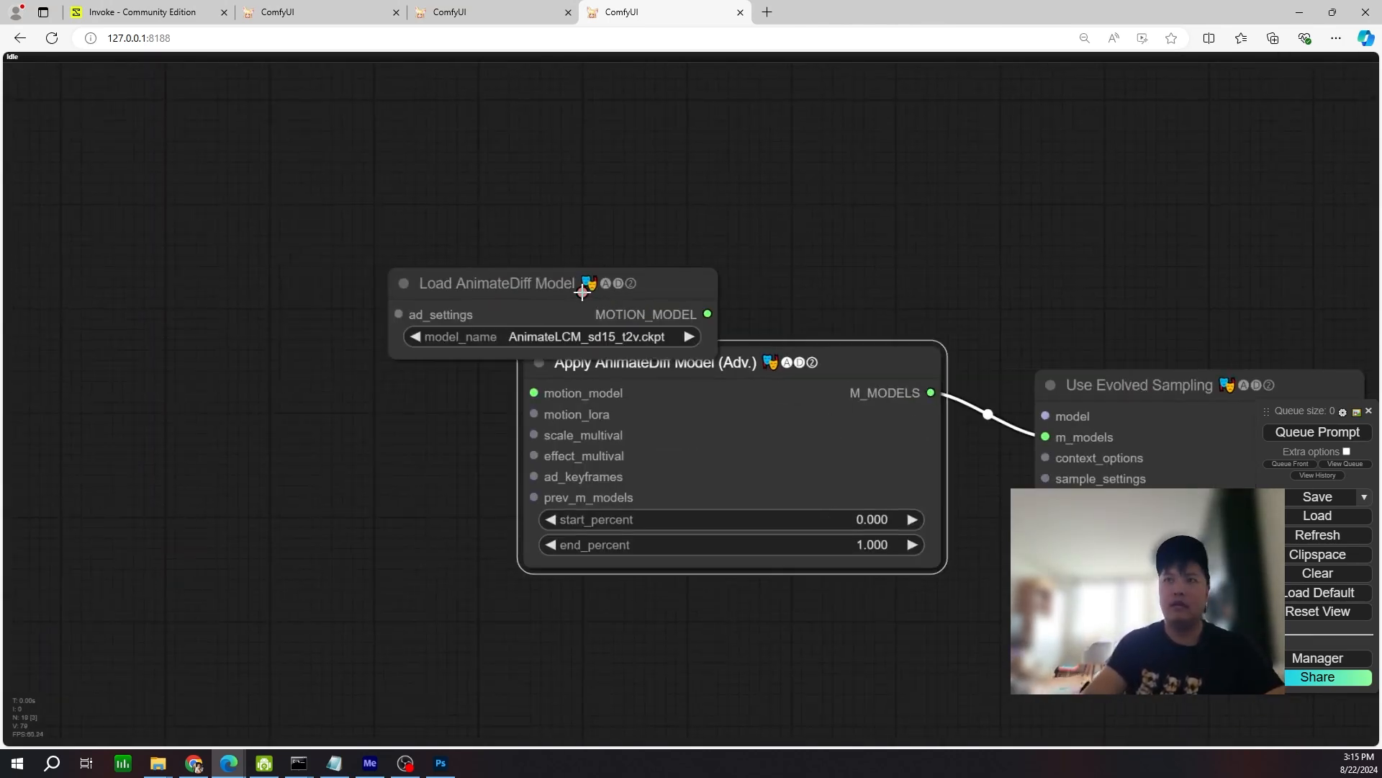
{"action": "left_click_drag", "start_coordinate": [586, 281], "coordinate": [308, 269]}
{"action": "left_click", "coordinate": [331, 333]}
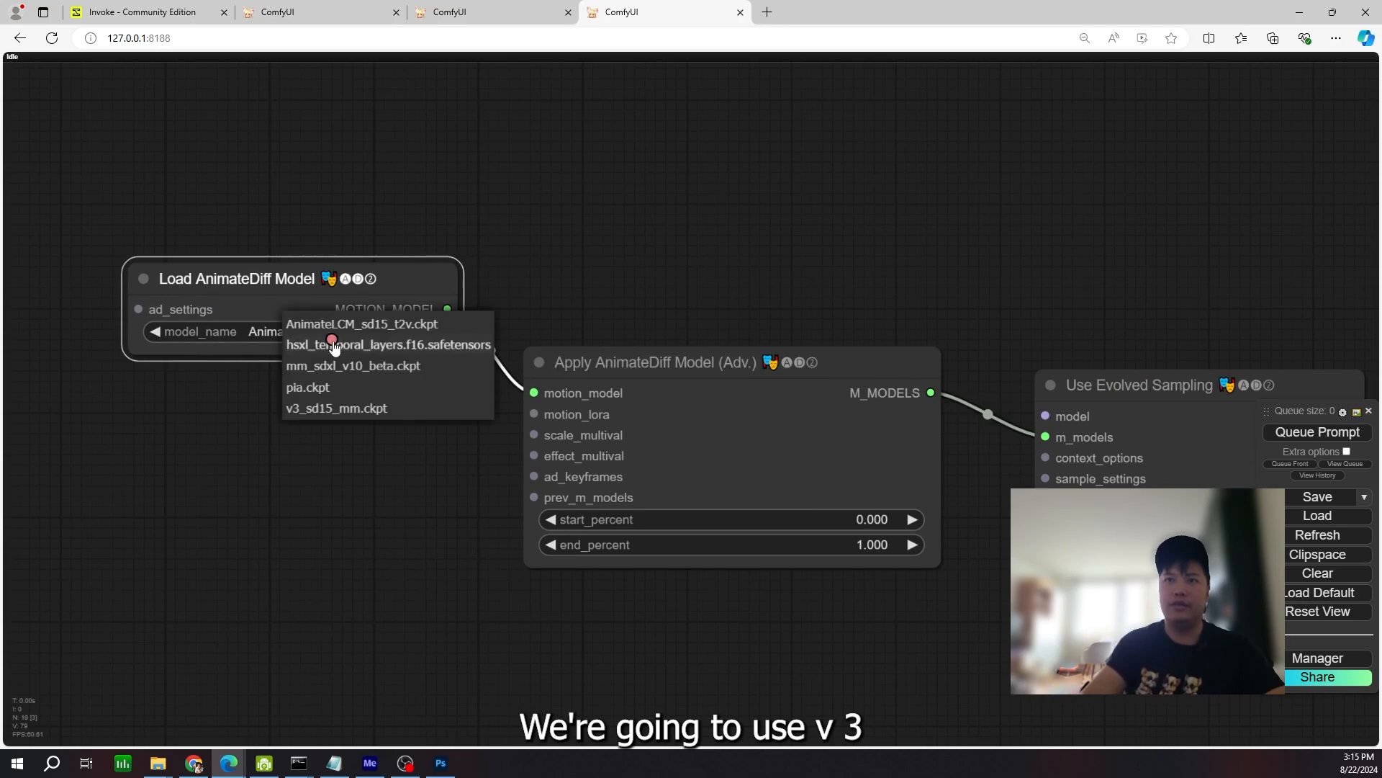
{"action": "left_click", "coordinate": [355, 409]}
- Add a Multival node feeding scale_multival, place it below Load AnimateDiff Model and set its float_val to 1.5
{"action": "left_click_drag", "start_coordinate": [361, 472], "coordinate": [562, 396]}
{"action": "left_click_drag", "start_coordinate": [735, 360], "coordinate": [666, 321]}
{"action": "left_click_drag", "start_coordinate": [667, 320], "coordinate": [523, 337]}
{"action": "left_click", "coordinate": [595, 398]}
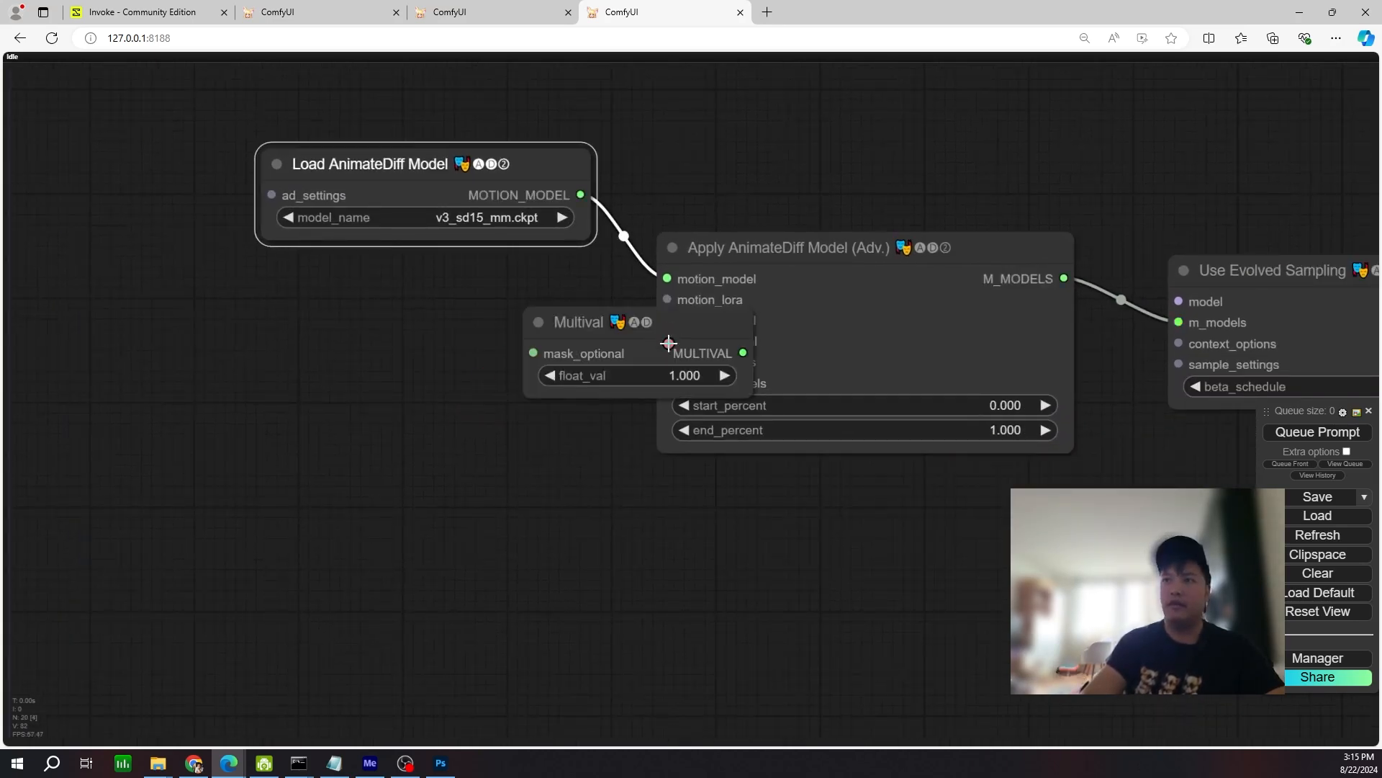
{"action": "left_click_drag", "start_coordinate": [666, 344], "coordinate": [471, 343]}
{"action": "left_click", "coordinate": [505, 383]}
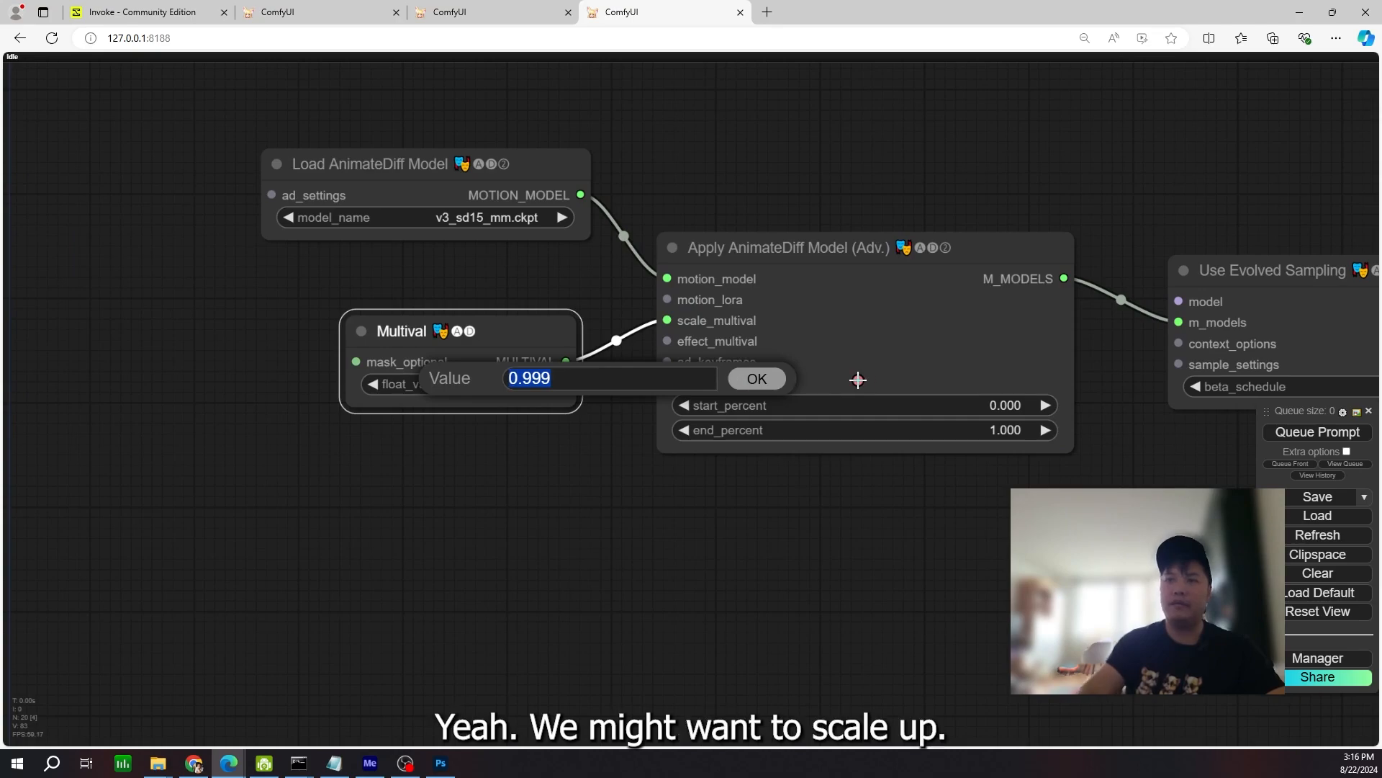
{"action": "key", "text": "Return"}
{"action": "left_click", "coordinate": [533, 540]}
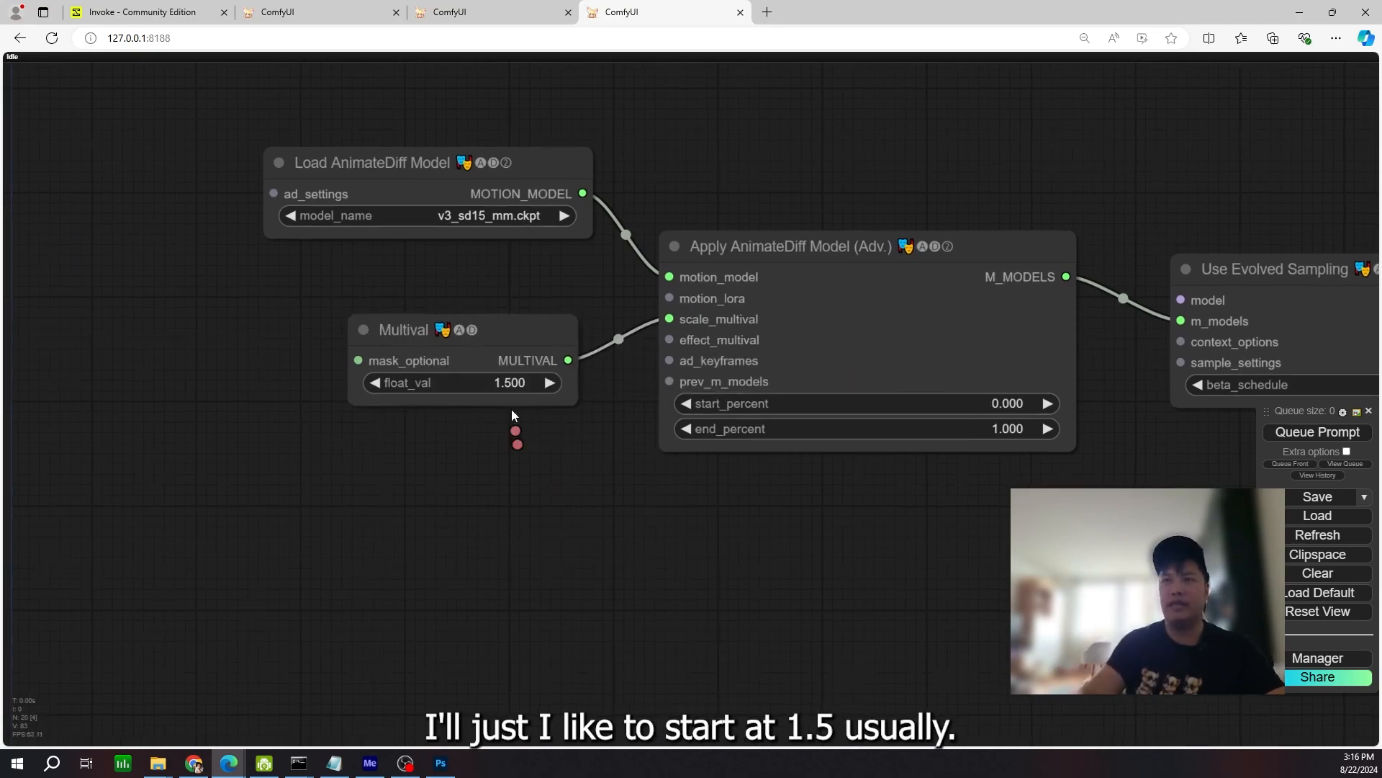
- Add a Context Options Standard Uniform node feeding context_options of Use Evolved Sampling and place it under Apply AnimateDiff Model
{"action": "scroll", "coordinate": [550, 497], "scroll_direction": "down", "scroll_amount": 5}
{"action": "left_click_drag", "start_coordinate": [690, 481], "coordinate": [825, 493]}
{"action": "scroll", "coordinate": [824, 468], "scroll_direction": "up", "scroll_amount": 4}
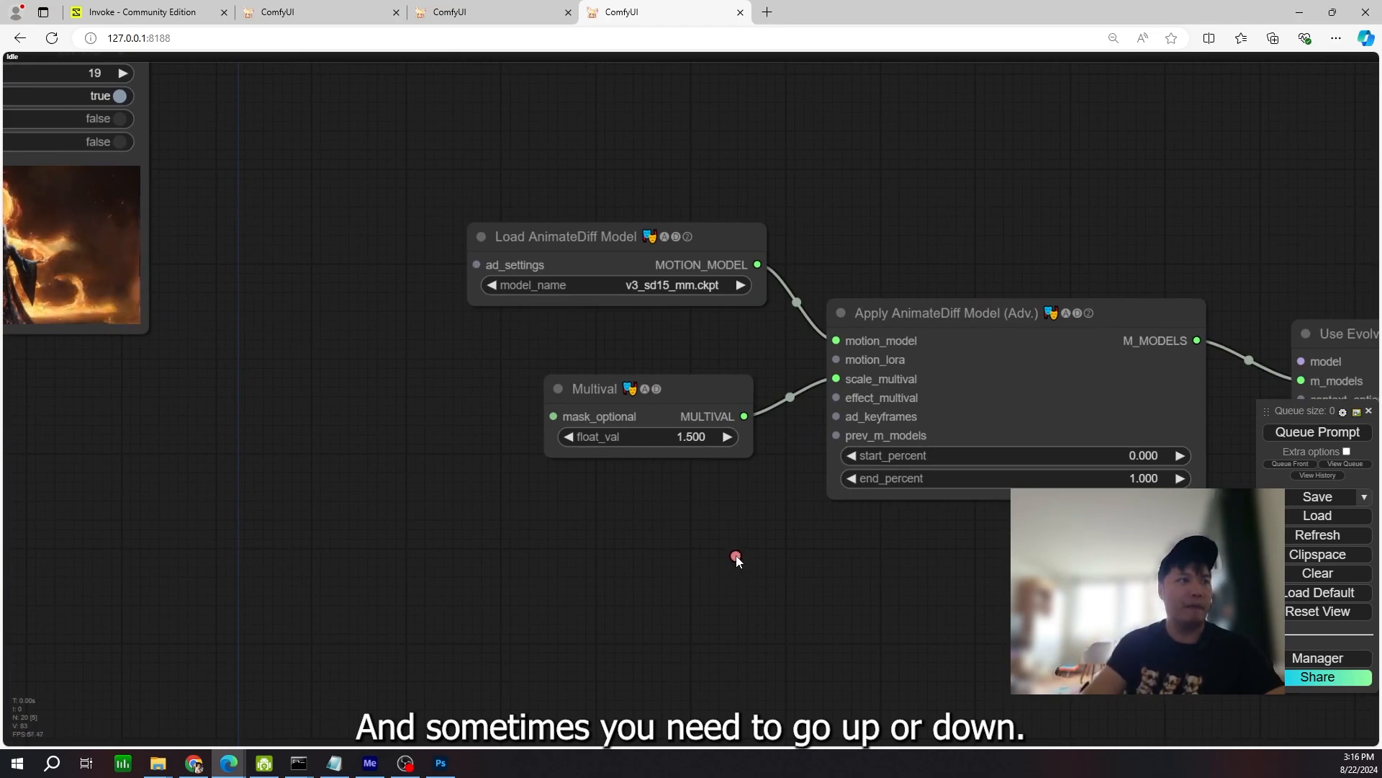
{"action": "left_click_drag", "start_coordinate": [735, 559], "coordinate": [642, 549]}
{"action": "left_click_drag", "start_coordinate": [798, 522], "coordinate": [692, 516]}
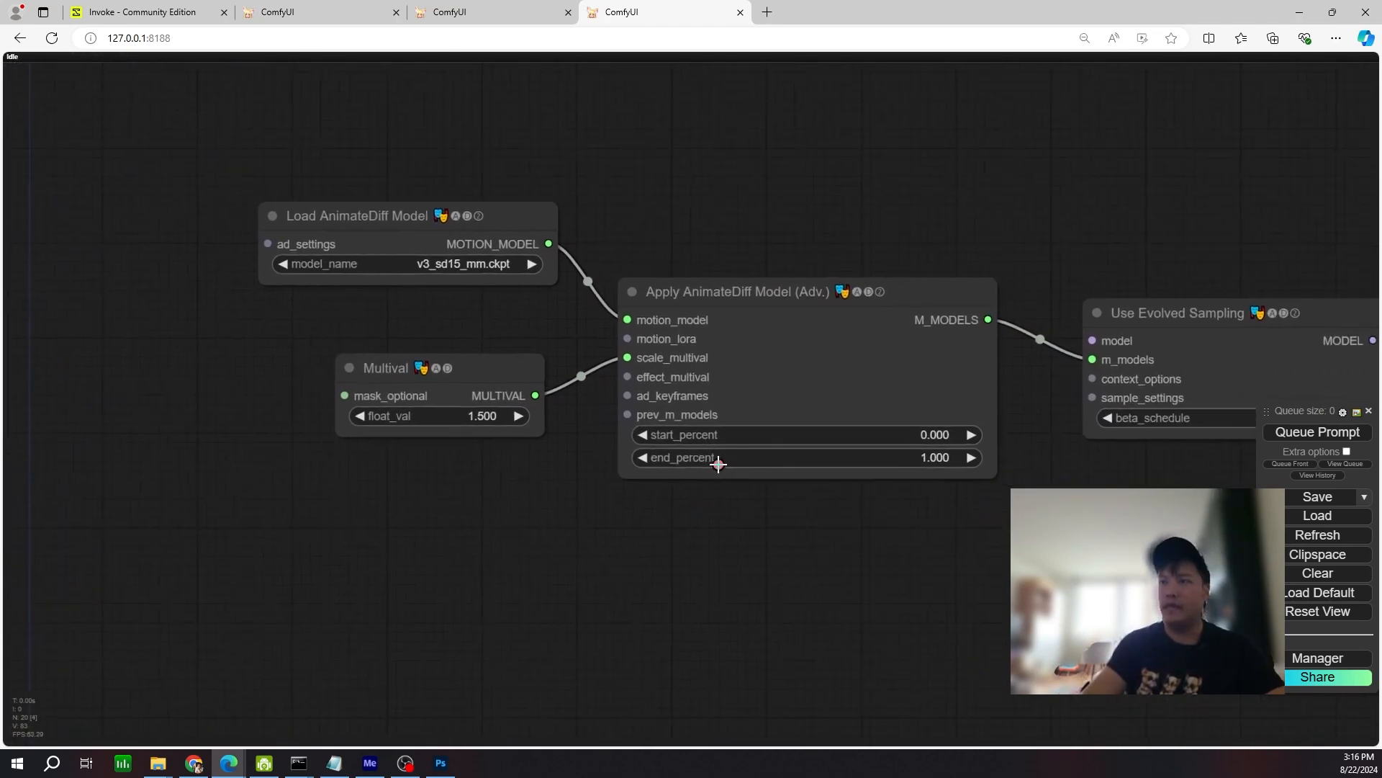
{"action": "left_click_drag", "start_coordinate": [832, 540], "coordinate": [746, 533]}
{"action": "left_click_drag", "start_coordinate": [992, 376], "coordinate": [829, 560]}
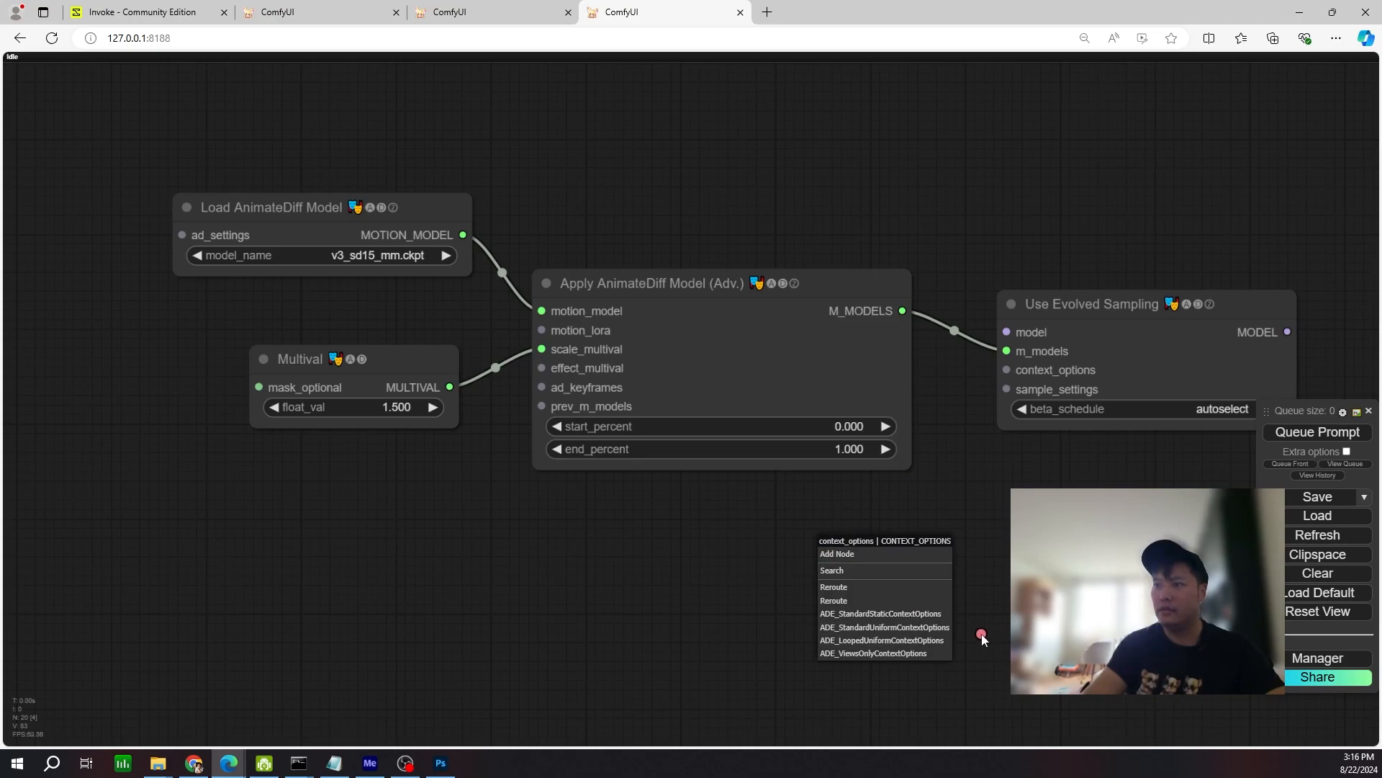
{"action": "left_click", "coordinate": [885, 627]}
{"action": "left_click_drag", "start_coordinate": [943, 545], "coordinate": [728, 496]}
- Connect the MODEL output of Load Checkpoint to the model input of Use Evolved Sampling
{"action": "scroll", "coordinate": [728, 497], "scroll_direction": "down", "scroll_amount": 4}
{"action": "left_click_drag", "start_coordinate": [391, 647], "coordinate": [710, 522]}
{"action": "scroll", "coordinate": [710, 522], "scroll_direction": "down", "scroll_amount": 3}
{"action": "left_click_drag", "start_coordinate": [578, 481], "coordinate": [805, 473]}
{"action": "scroll", "coordinate": [805, 472], "scroll_direction": "up", "scroll_amount": 3}
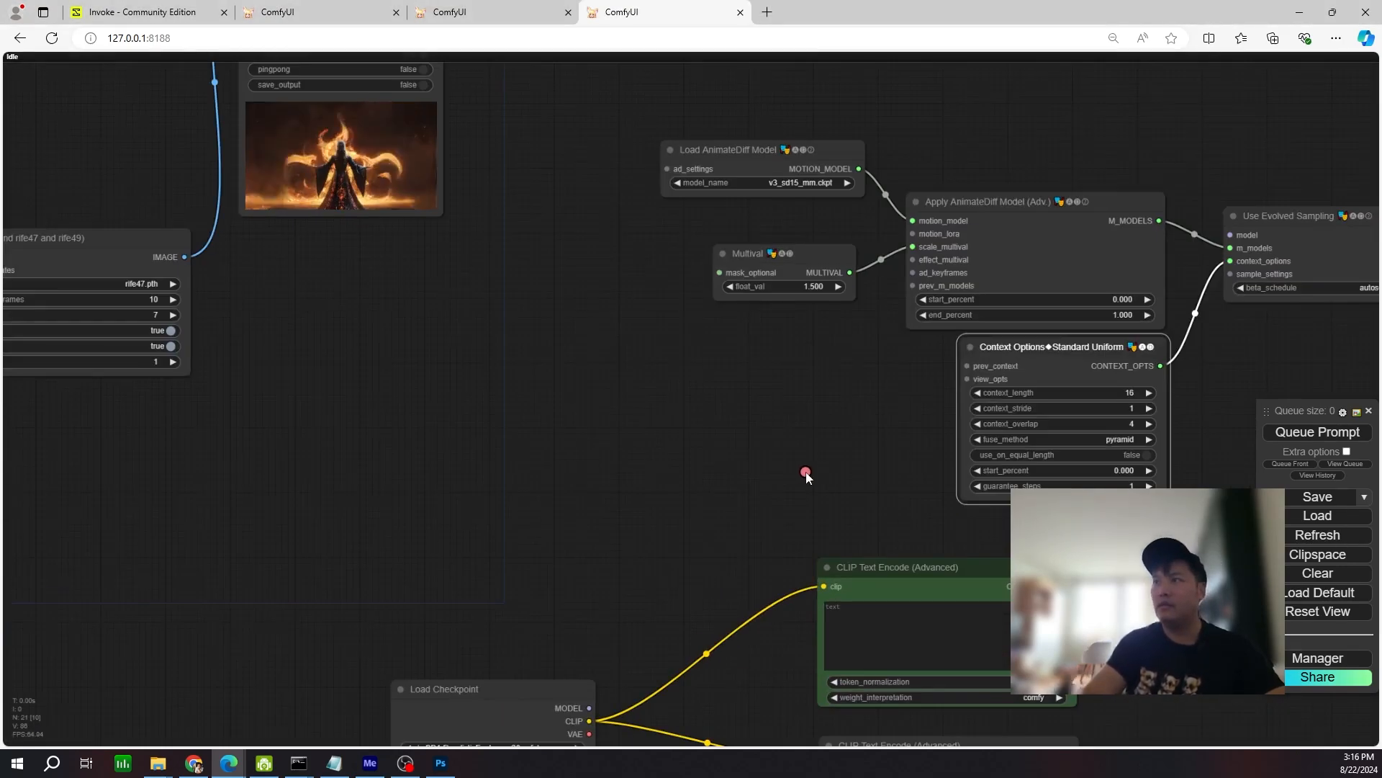
{"action": "left_click_drag", "start_coordinate": [729, 569], "coordinate": [530, 525]}
{"action": "scroll", "coordinate": [613, 527], "scroll_direction": "down", "scroll_amount": 1}
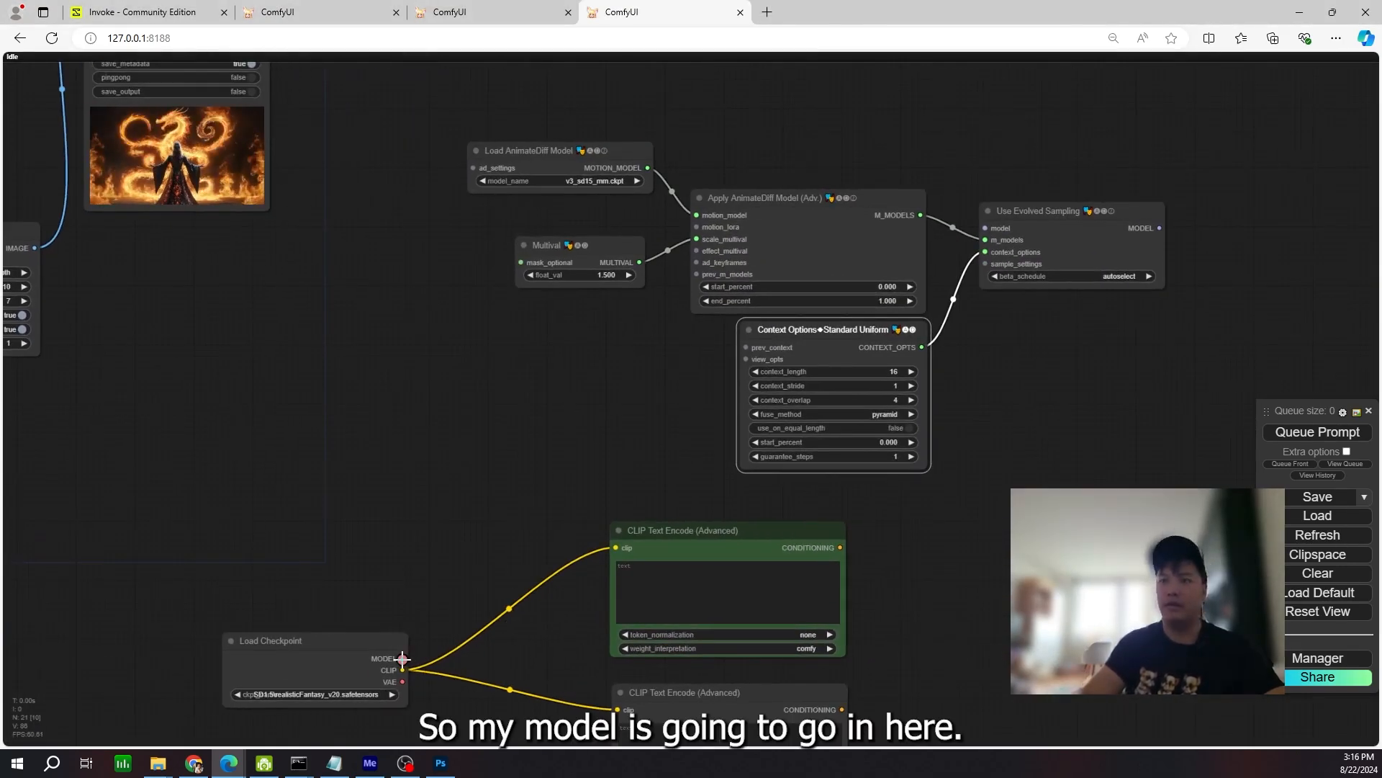
{"action": "left_click_drag", "start_coordinate": [402, 658], "coordinate": [988, 227]}
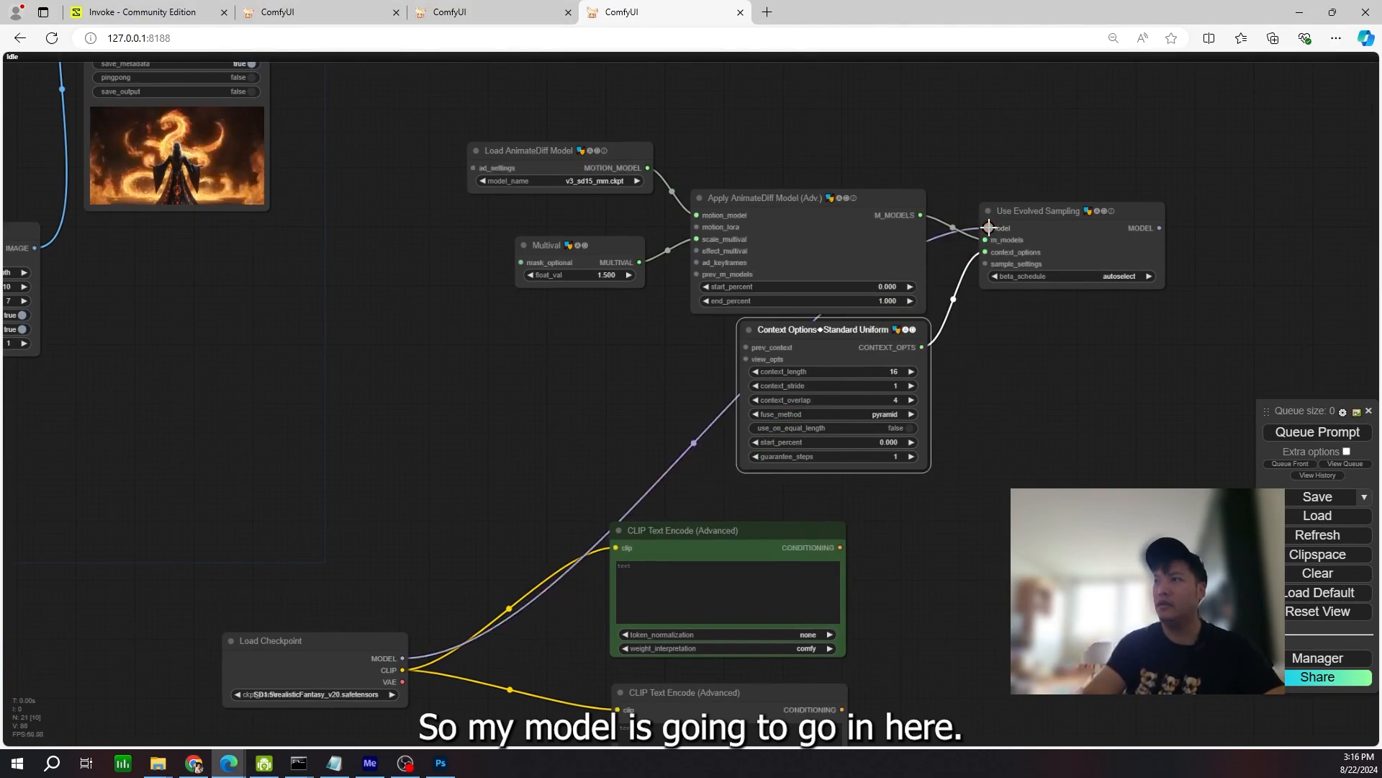
- Add a group and resize it to enclose all the AnimateDiff nodes, including Use Evolved Sampling and the context options
{"action": "scroll", "coordinate": [1065, 410], "scroll_direction": "down", "scroll_amount": 3}
{"action": "left_click_drag", "start_coordinate": [1019, 531], "coordinate": [592, 541]}
{"action": "scroll", "coordinate": [592, 542], "scroll_direction": "up", "scroll_amount": 1}
{"action": "right_click", "coordinate": [127, 169]}
{"action": "left_click", "coordinate": [135, 236]}
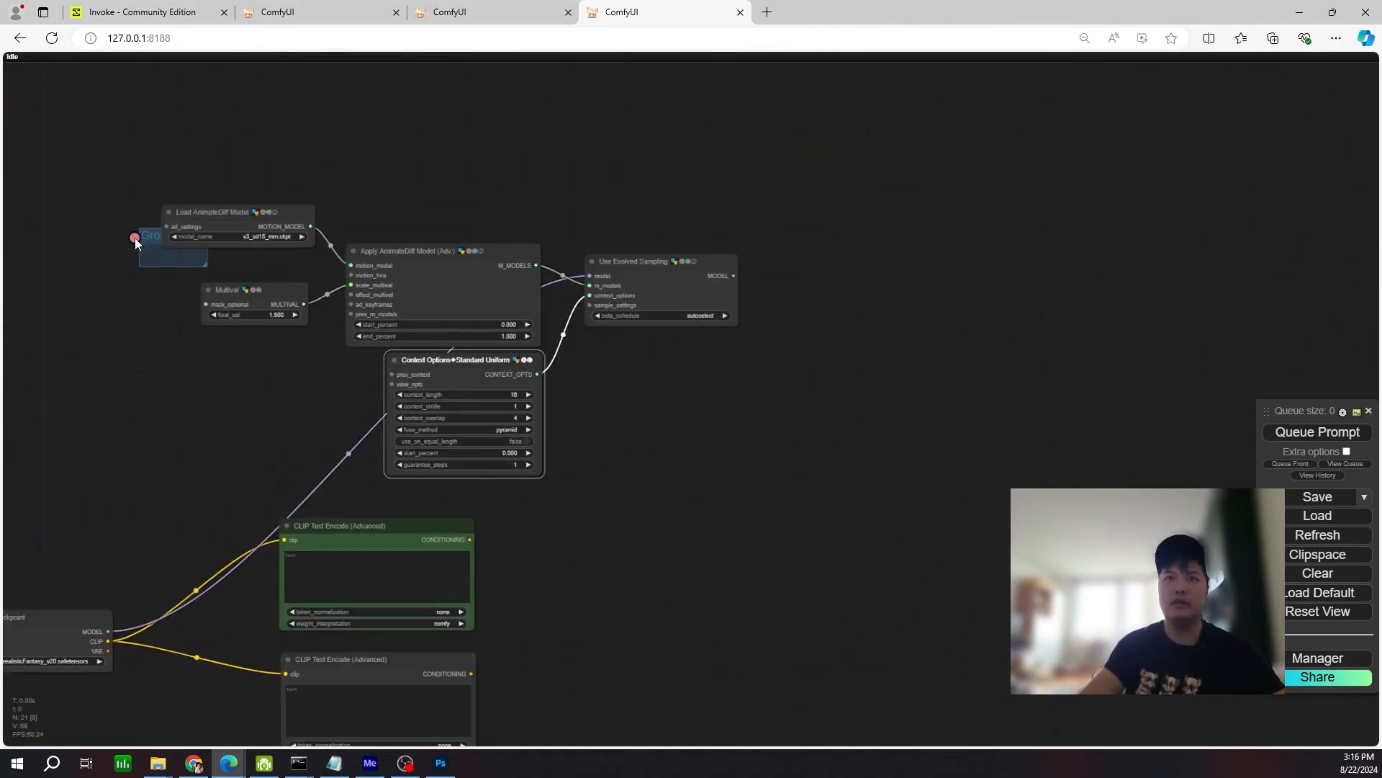
{"action": "left_click_drag", "start_coordinate": [144, 235], "coordinate": [89, 160]}
{"action": "left_click_drag", "start_coordinate": [166, 137], "coordinate": [212, 229]}
{"action": "left_click_drag", "start_coordinate": [150, 191], "coordinate": [708, 310]}
- Add an Apply ControlNet (Advanced) node below the AnimateDiff group, to the right of the CLIP Text Encode nodes
{"action": "scroll", "coordinate": [765, 502], "scroll_direction": "down", "scroll_amount": 2}
{"action": "double_click", "coordinate": [621, 494]}
{"action": "type", "text": "apply cont"}
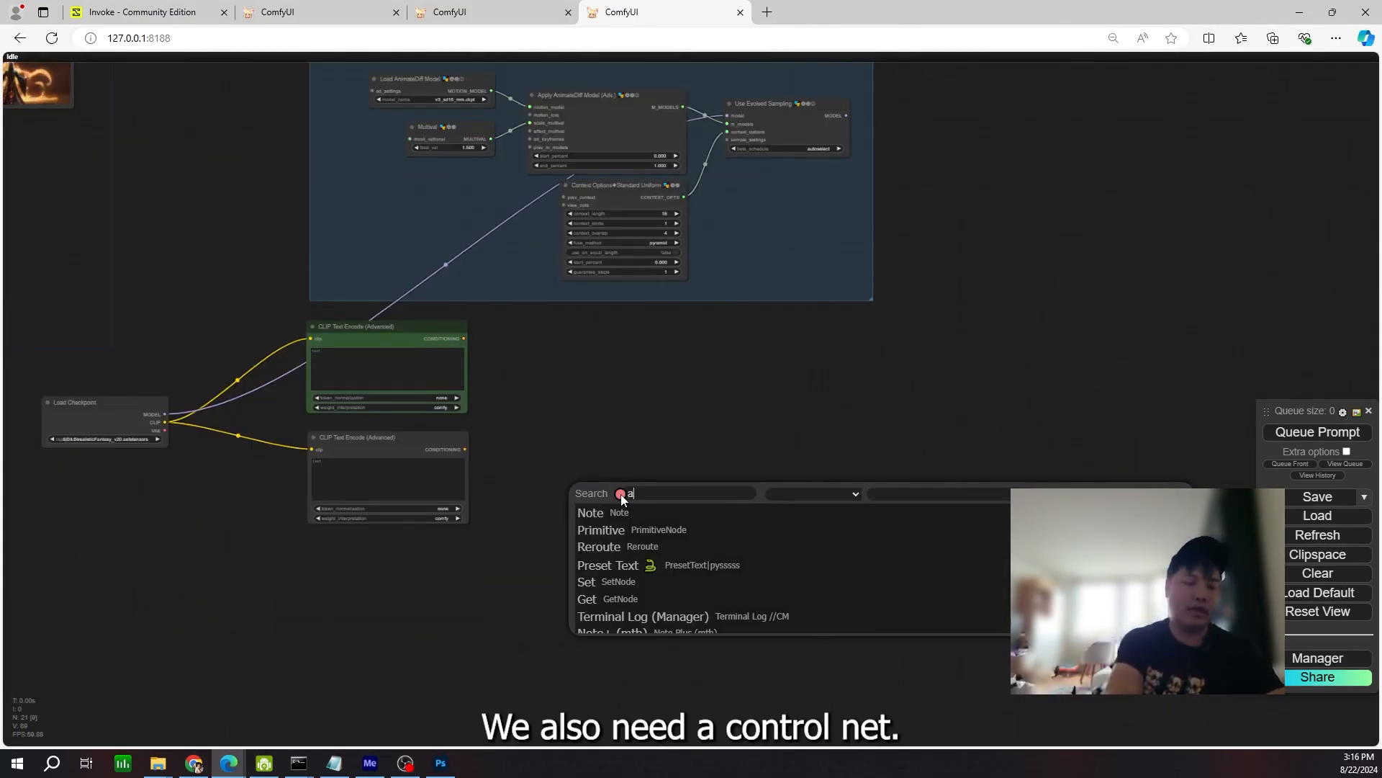
{"action": "left_click", "coordinate": [634, 530]}
{"action": "scroll", "coordinate": [898, 466], "scroll_direction": "up", "scroll_amount": 5}
{"action": "left_click_drag", "start_coordinate": [528, 503], "coordinate": [564, 491]}
- Connect the green text encoder's conditioning to Apply ControlNet's positive input and the lower encoder's conditioning to its negative input
{"action": "left_click", "coordinate": [205, 347]}
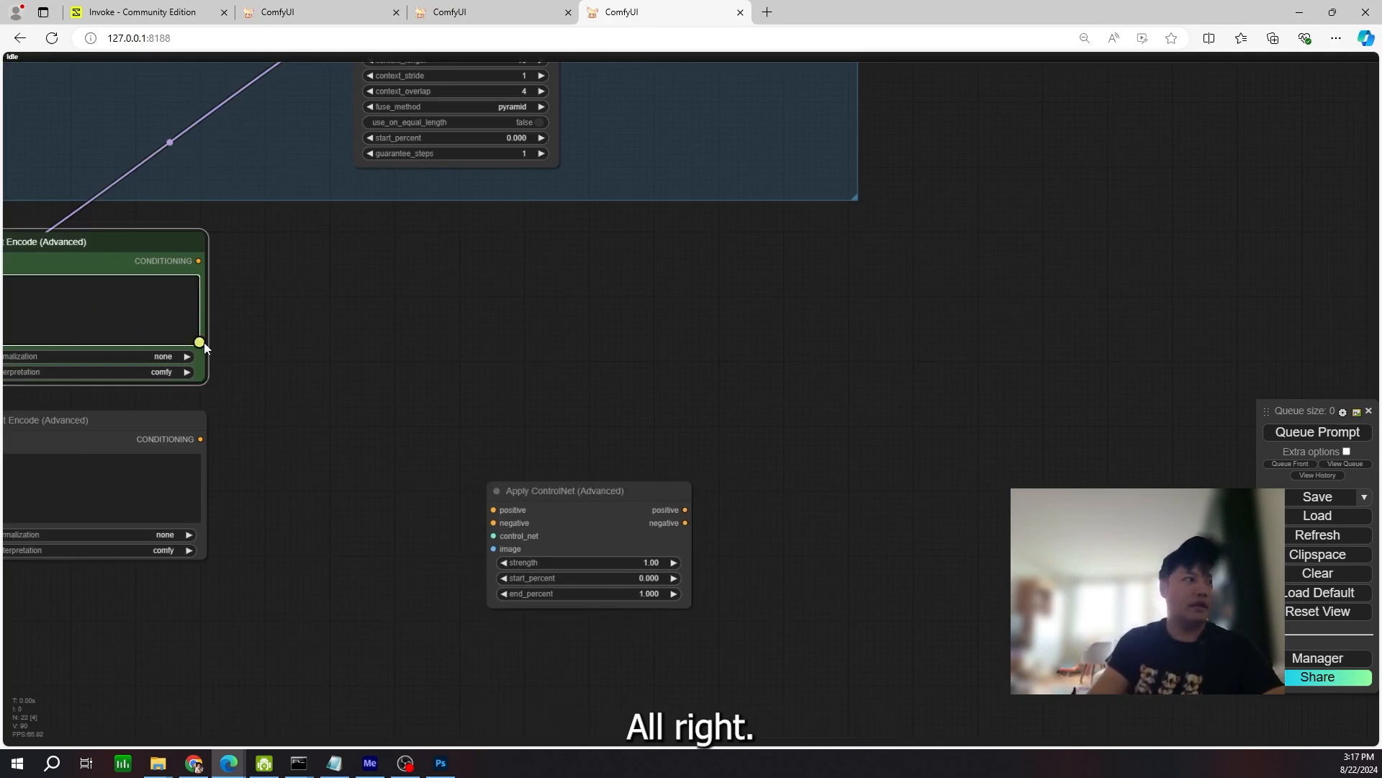
{"action": "scroll", "coordinate": [266, 350], "scroll_direction": "down", "scroll_amount": 1}
{"action": "left_click_drag", "start_coordinate": [265, 350], "coordinate": [309, 324]}
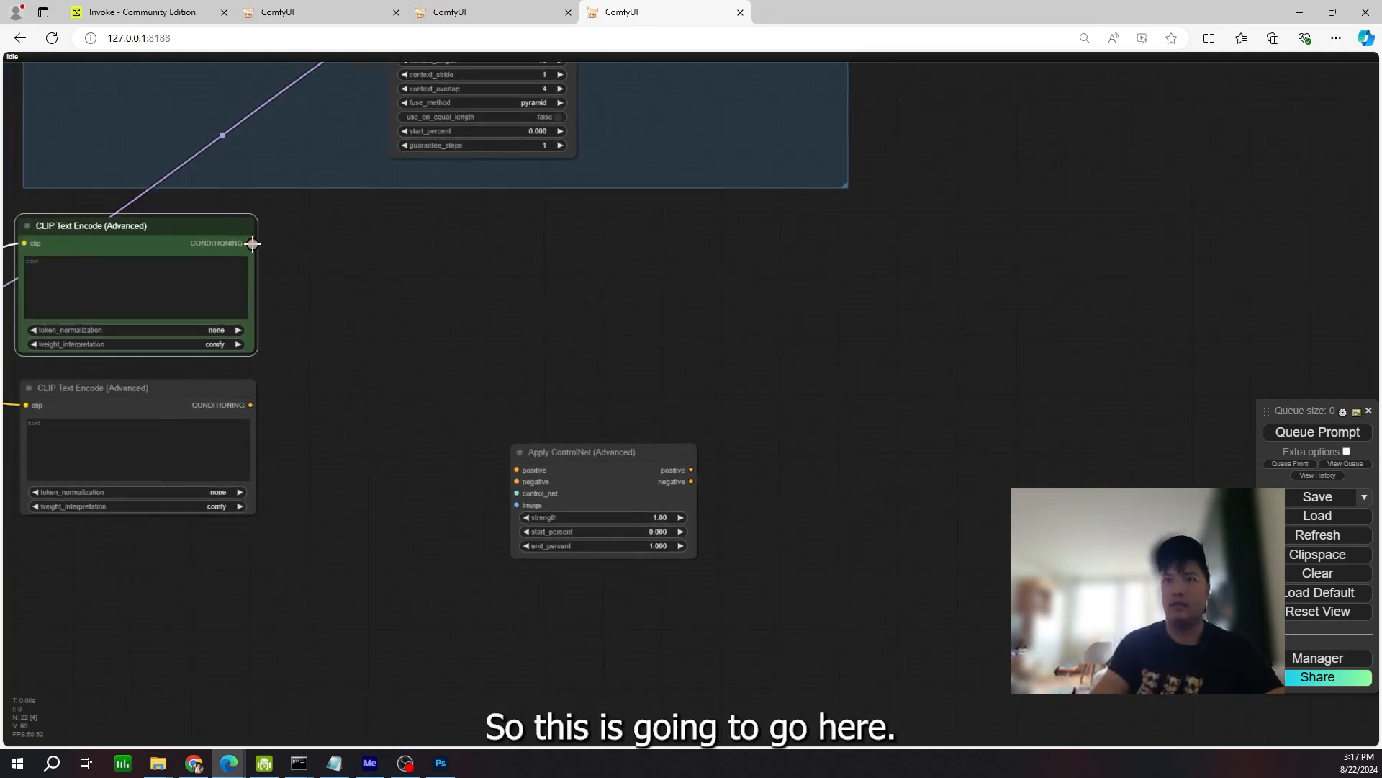
{"action": "left_click_drag", "start_coordinate": [253, 244], "coordinate": [508, 463]}
{"action": "left_click_drag", "start_coordinate": [250, 405], "coordinate": [459, 497]}
- Add a Load Advanced ControlNet Model node below Apply ControlNet, feeding its control_net input, and choose control_v11f1e_sd15_tile.pth
{"action": "scroll", "coordinate": [515, 494], "scroll_direction": "up", "scroll_amount": 3}
{"action": "left_click", "coordinate": [504, 608]}
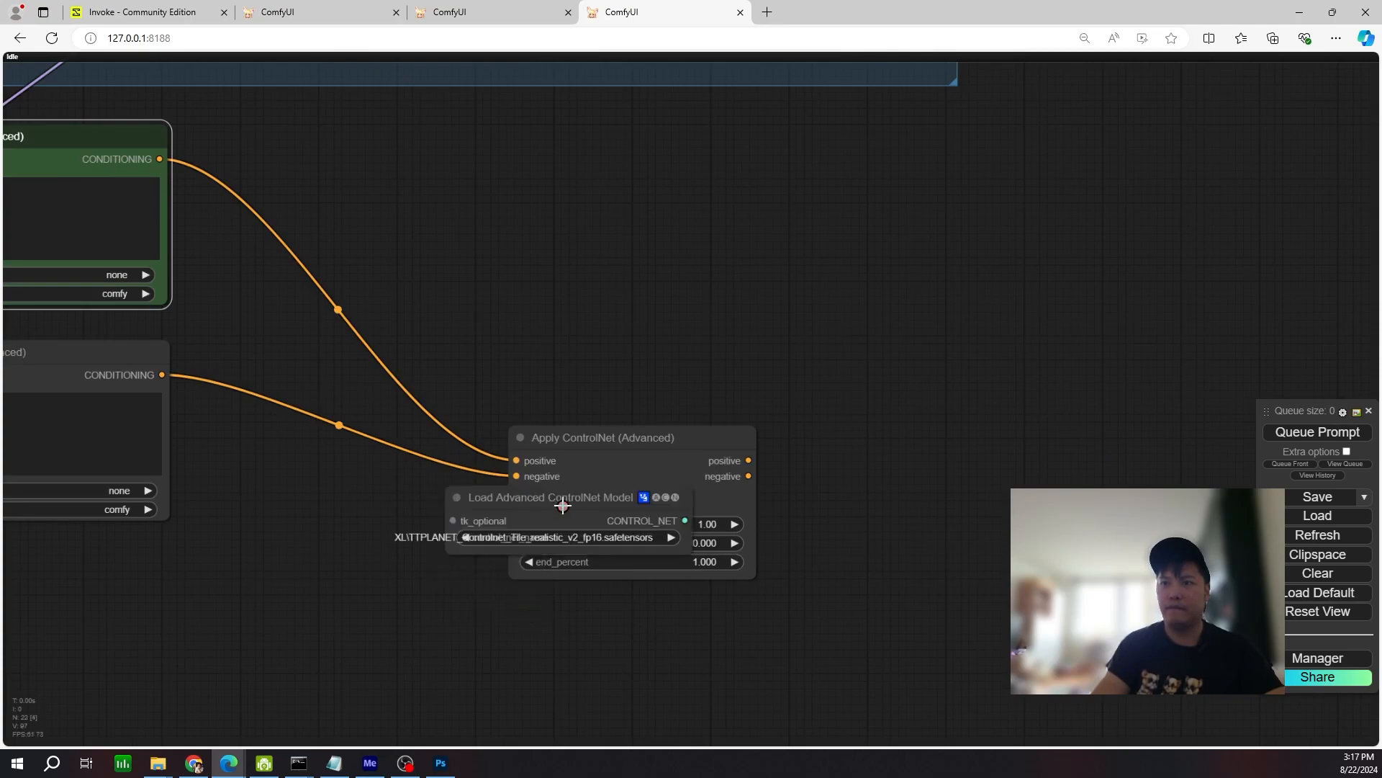
{"action": "scroll", "coordinate": [616, 640], "scroll_direction": "up", "scroll_amount": 2}
{"action": "left_click", "coordinate": [617, 652]}
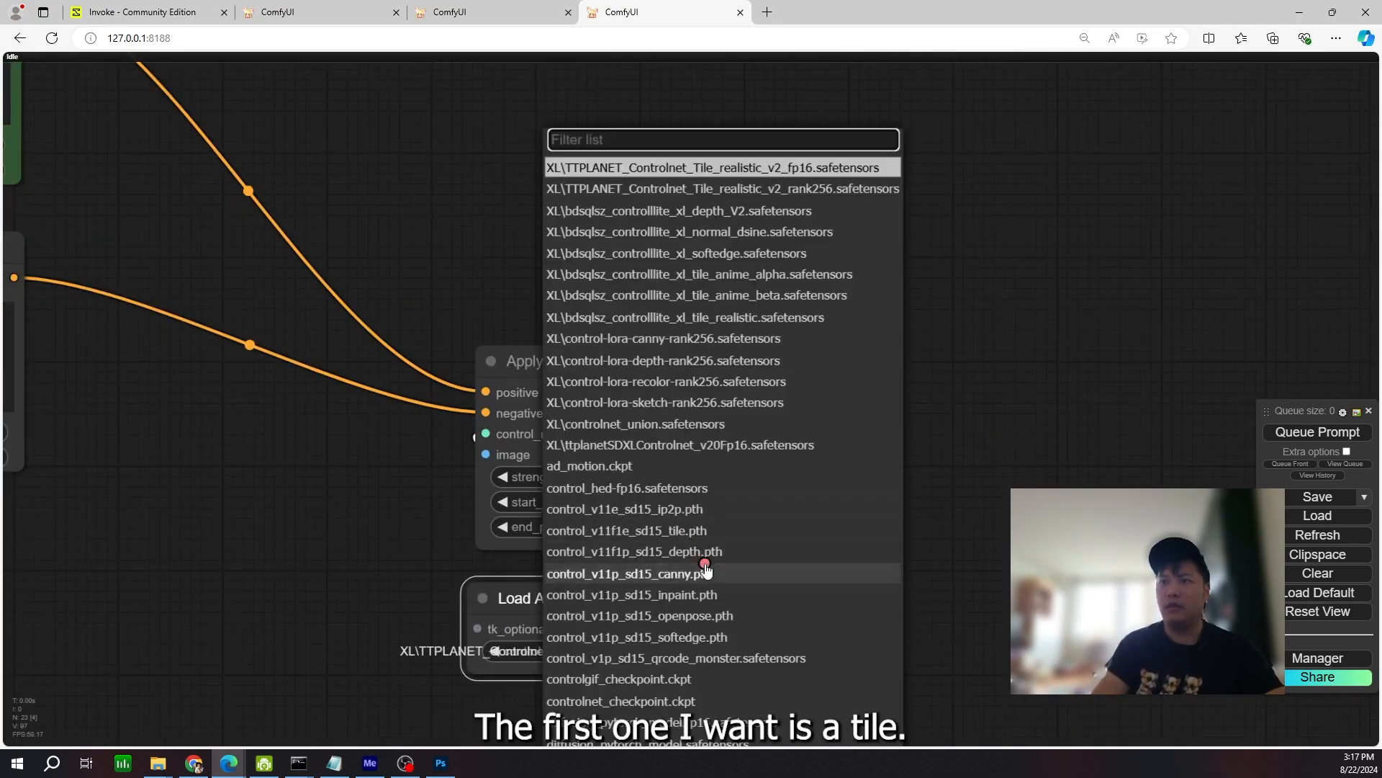
{"action": "left_click", "coordinate": [712, 533]}
{"action": "left_click_drag", "start_coordinate": [922, 555], "coordinate": [704, 534]}
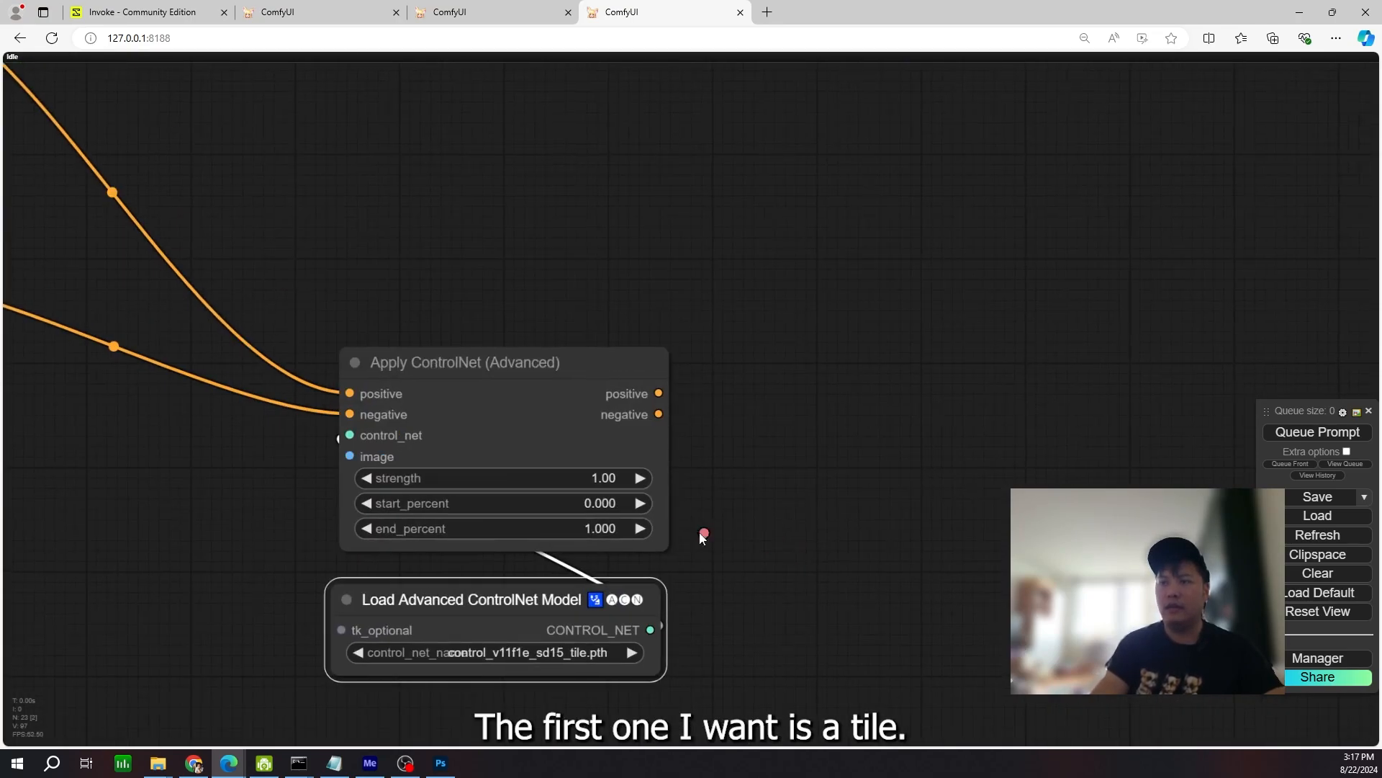
- Duplicate the Apply ControlNet (Advanced) node and place the copy to the right of the original
{"action": "scroll", "coordinate": [842, 465], "scroll_direction": "down", "scroll_amount": 3}
{"action": "left_click_drag", "start_coordinate": [842, 467], "coordinate": [700, 502]}
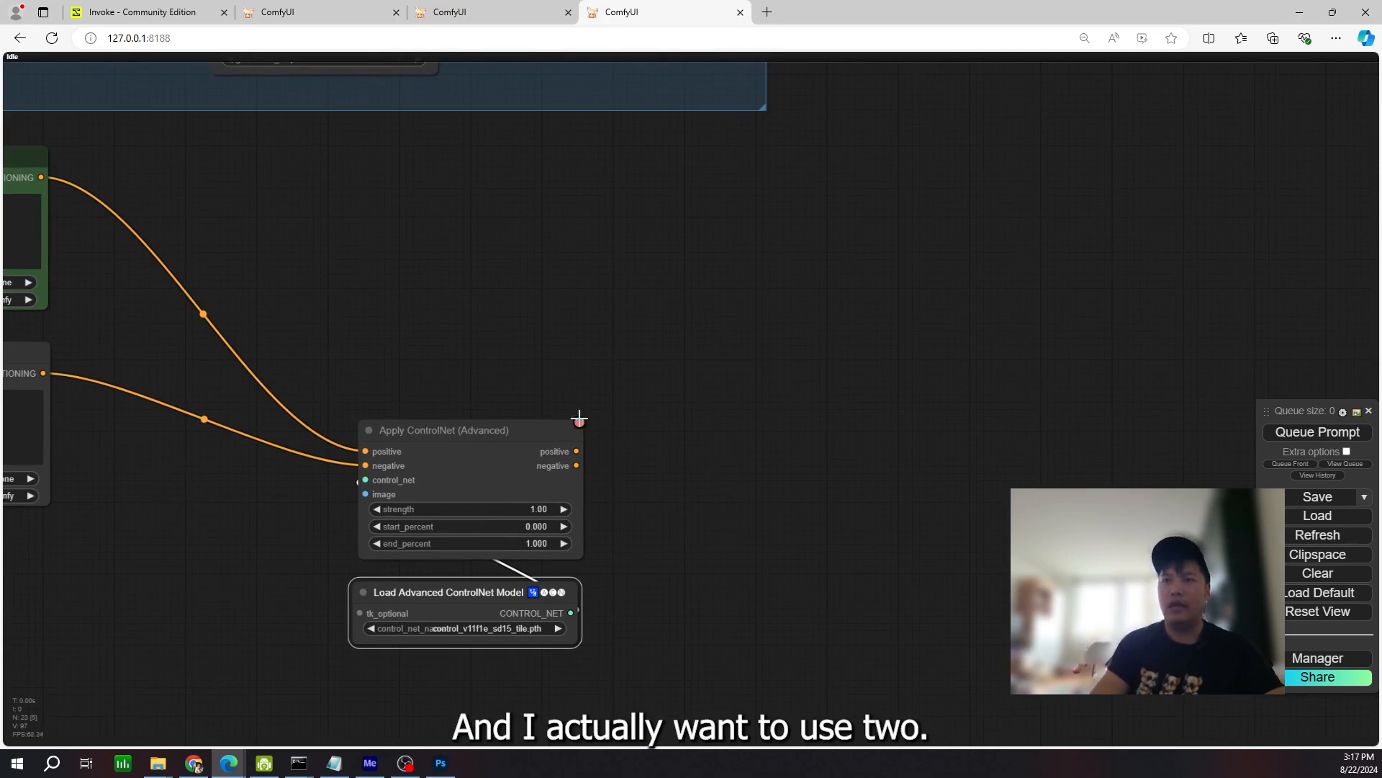
{"action": "left_click_drag", "start_coordinate": [457, 439], "coordinate": [723, 432]}
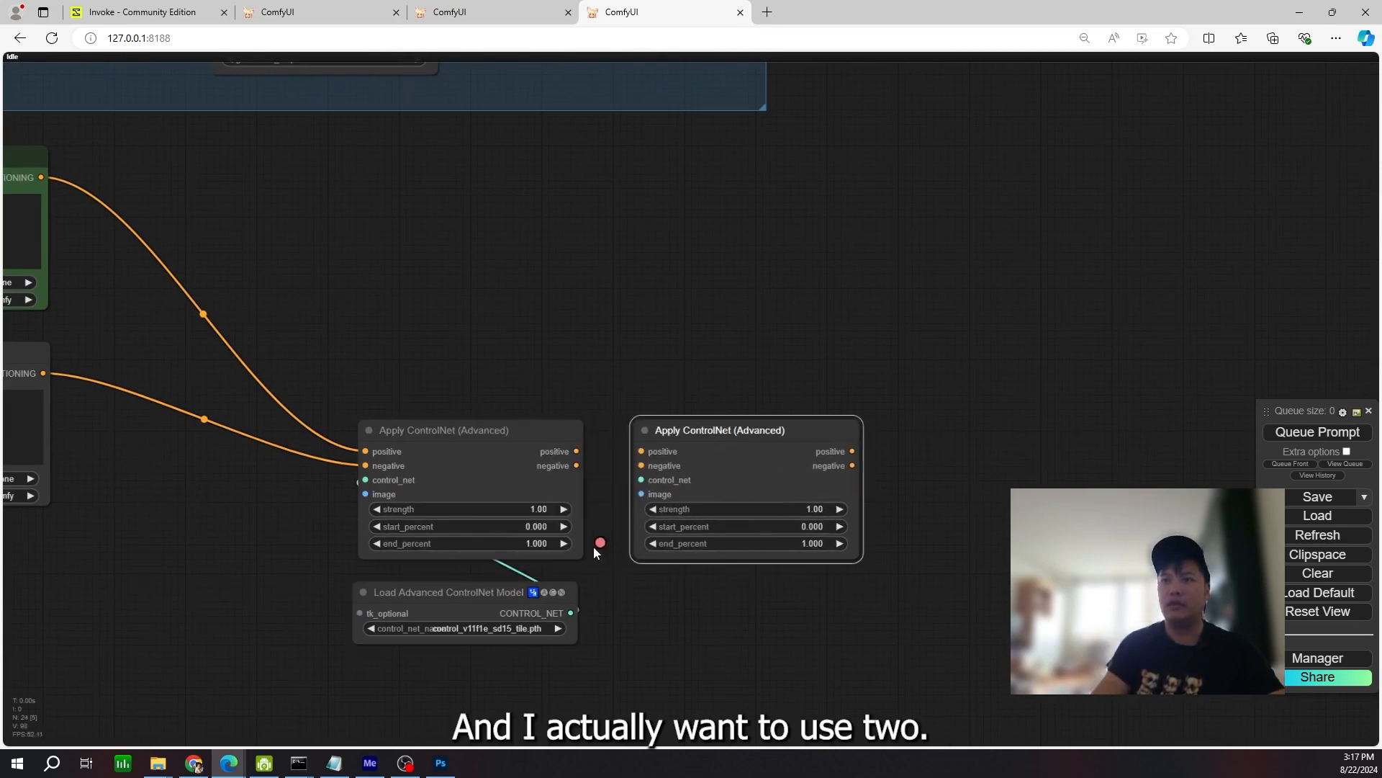
- Chain the first Apply ControlNet's positive and negative outputs into the second, and give the second a copied model loader set to control_v11f1p_sd15_depth.pth
{"action": "left_click_drag", "start_coordinate": [463, 592], "coordinate": [745, 595]}
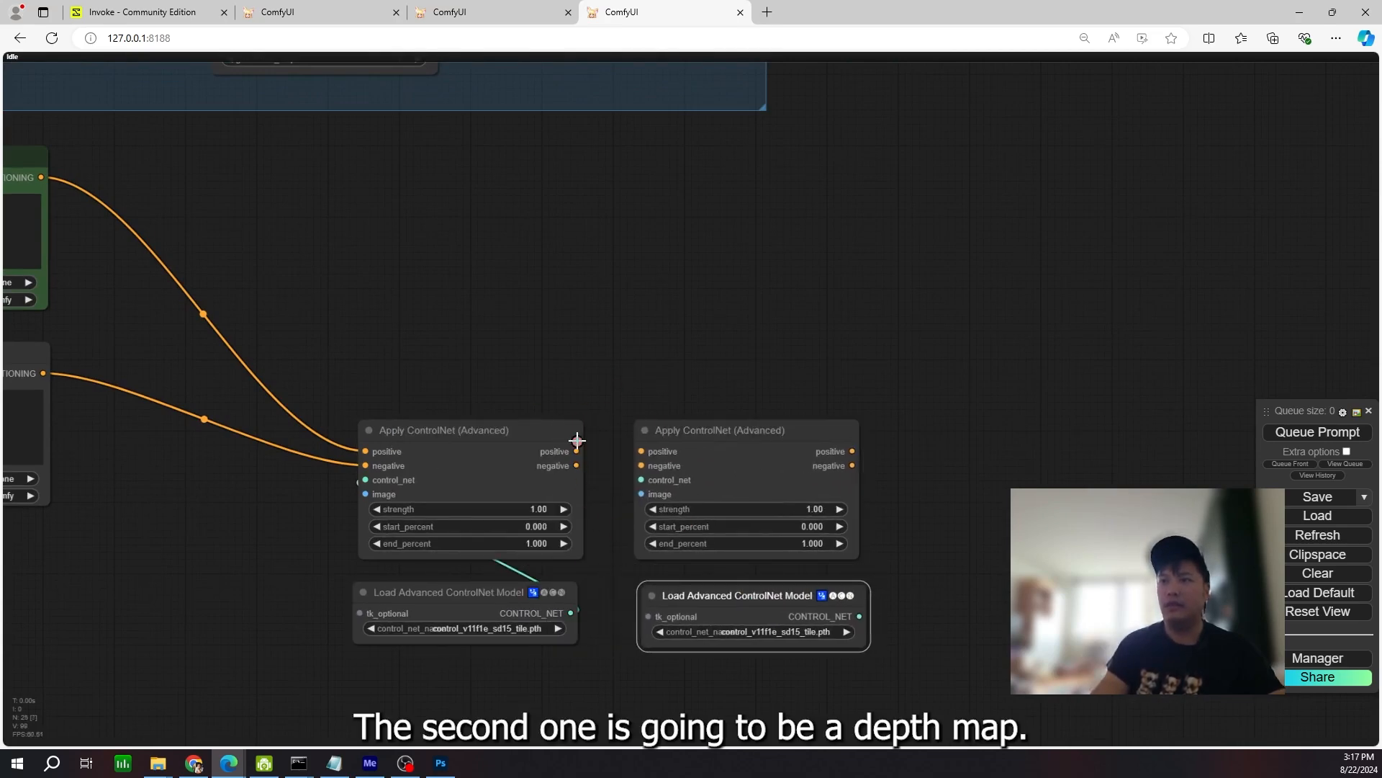
{"action": "left_click_drag", "start_coordinate": [577, 451], "coordinate": [642, 465]}
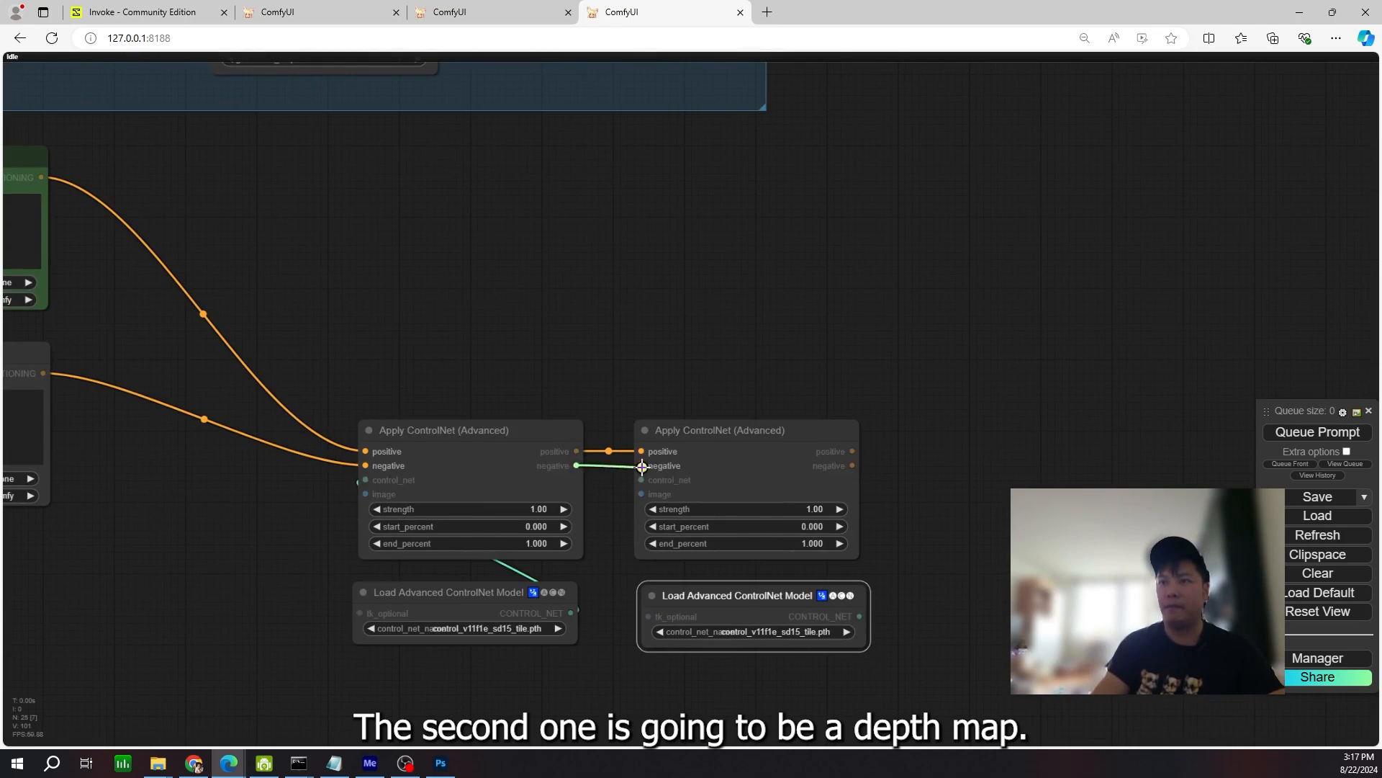
{"action": "scroll", "coordinate": [810, 547], "scroll_direction": "up", "scroll_amount": 3}
{"action": "left_click", "coordinate": [807, 661]}
{"action": "left_click", "coordinate": [799, 547]}
{"action": "scroll", "coordinate": [900, 540], "scroll_direction": "down", "scroll_amount": 5}
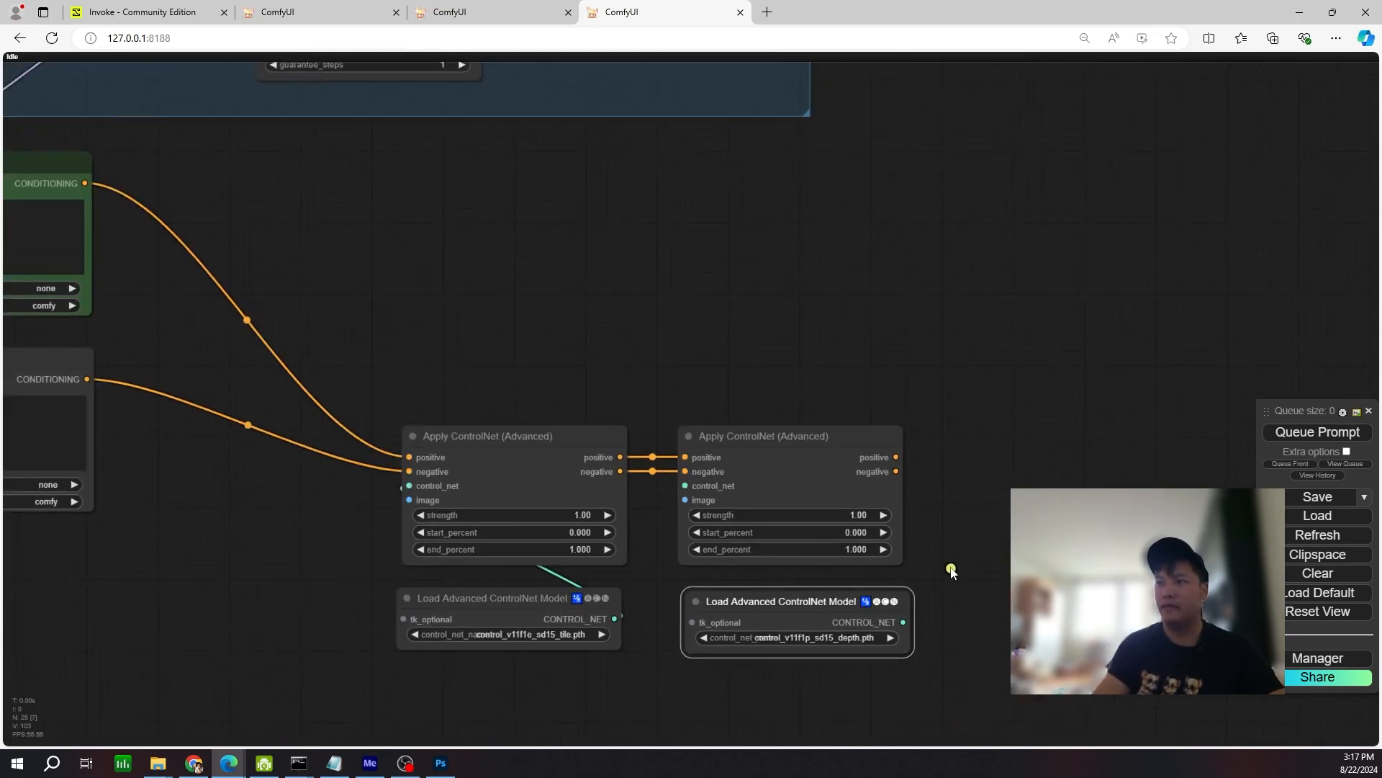
- Route the RIFE VFI image output through a Reroute node near the text encoders into the first Apply ControlNet's image input
{"action": "scroll", "coordinate": [872, 495], "scroll_direction": "down", "scroll_amount": 5}
{"action": "left_click_drag", "start_coordinate": [317, 150], "coordinate": [442, 308]}
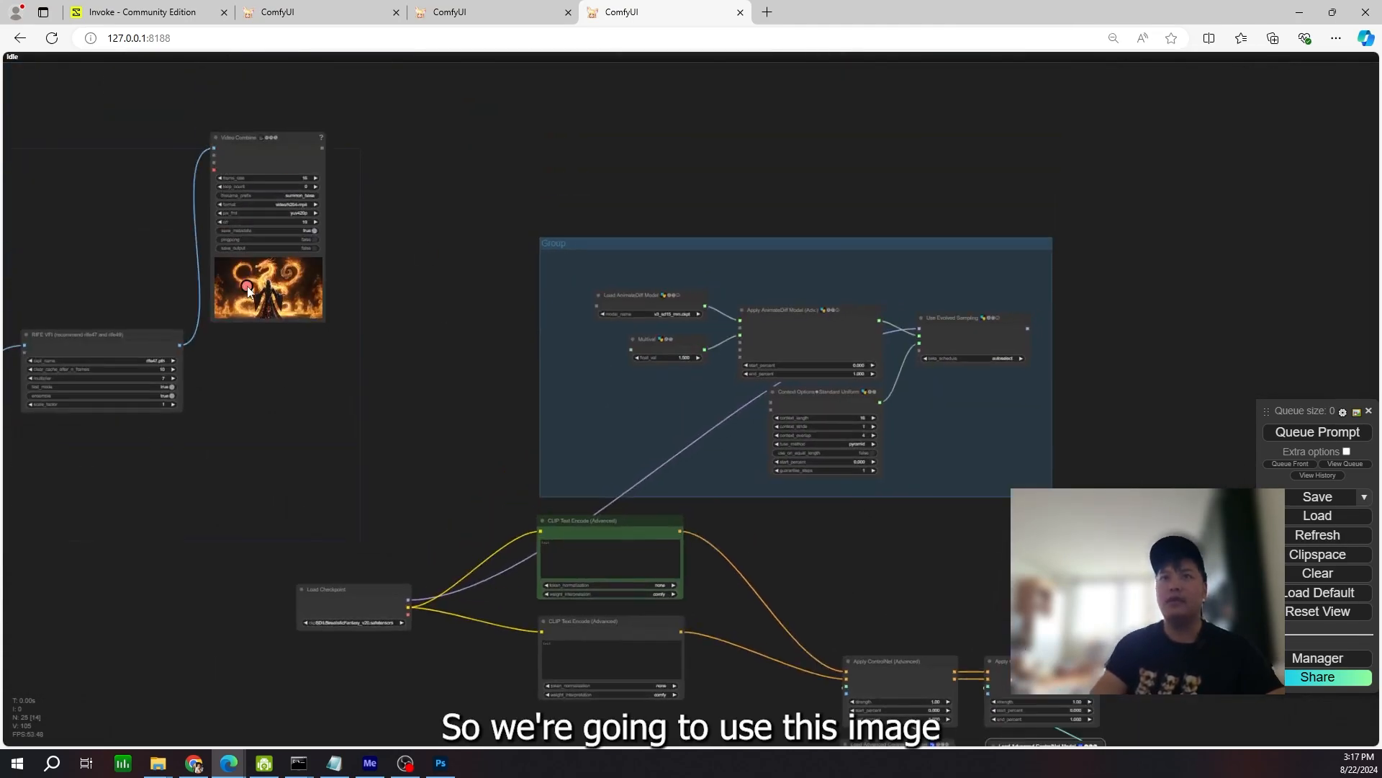
{"action": "left_click_drag", "start_coordinate": [183, 342], "coordinate": [771, 532]}
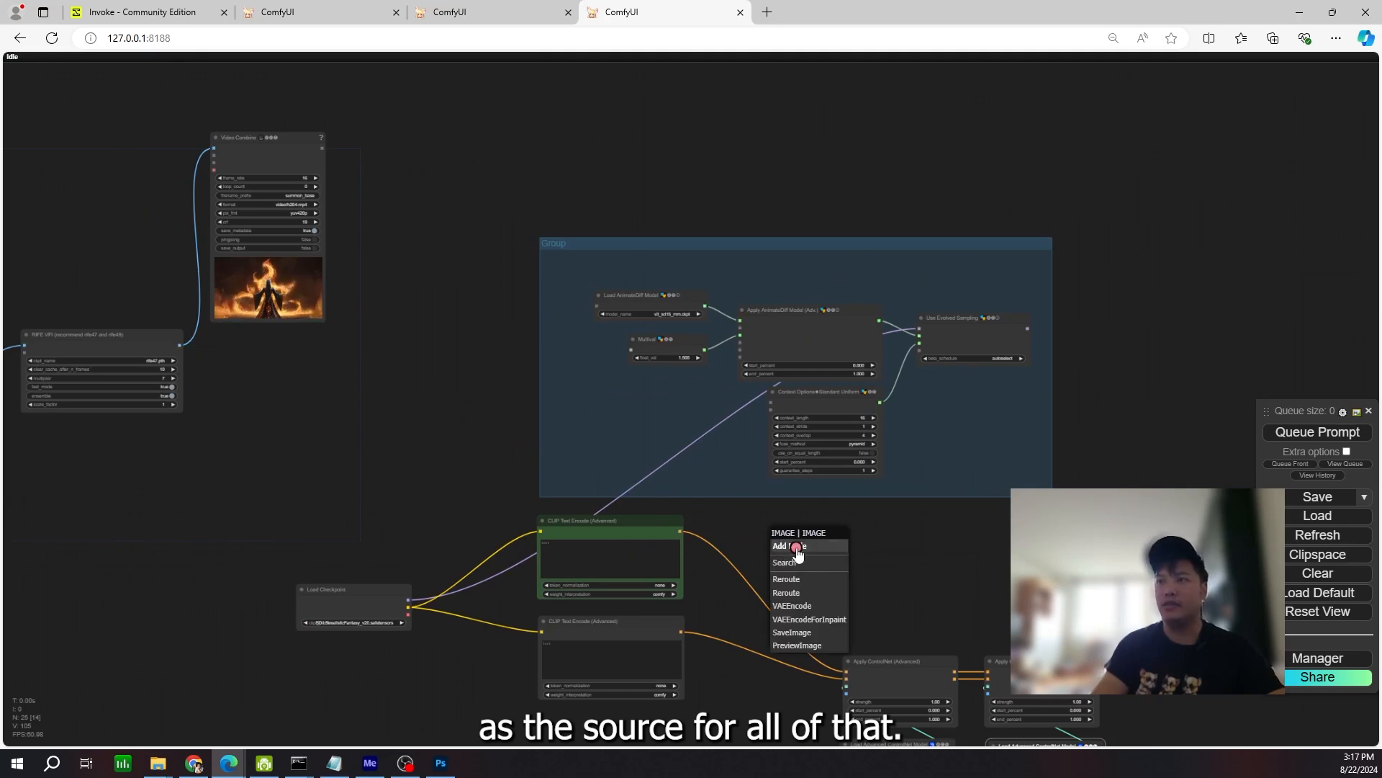
{"action": "left_click", "coordinate": [827, 595]}
{"action": "scroll", "coordinate": [830, 573], "scroll_direction": "up", "scroll_amount": 7}
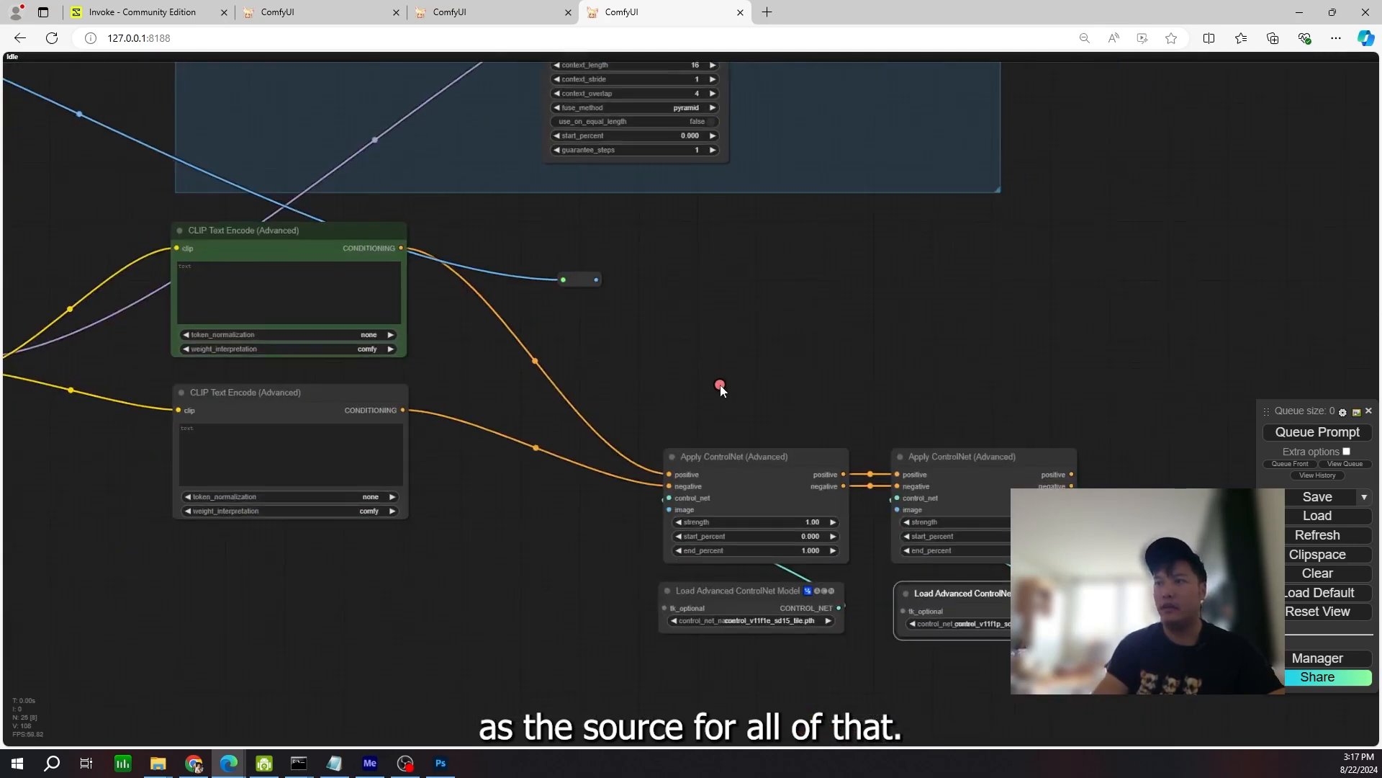
{"action": "left_click_drag", "start_coordinate": [499, 191], "coordinate": [583, 468]}
{"action": "left_click_drag", "start_coordinate": [658, 370], "coordinate": [467, 329]}
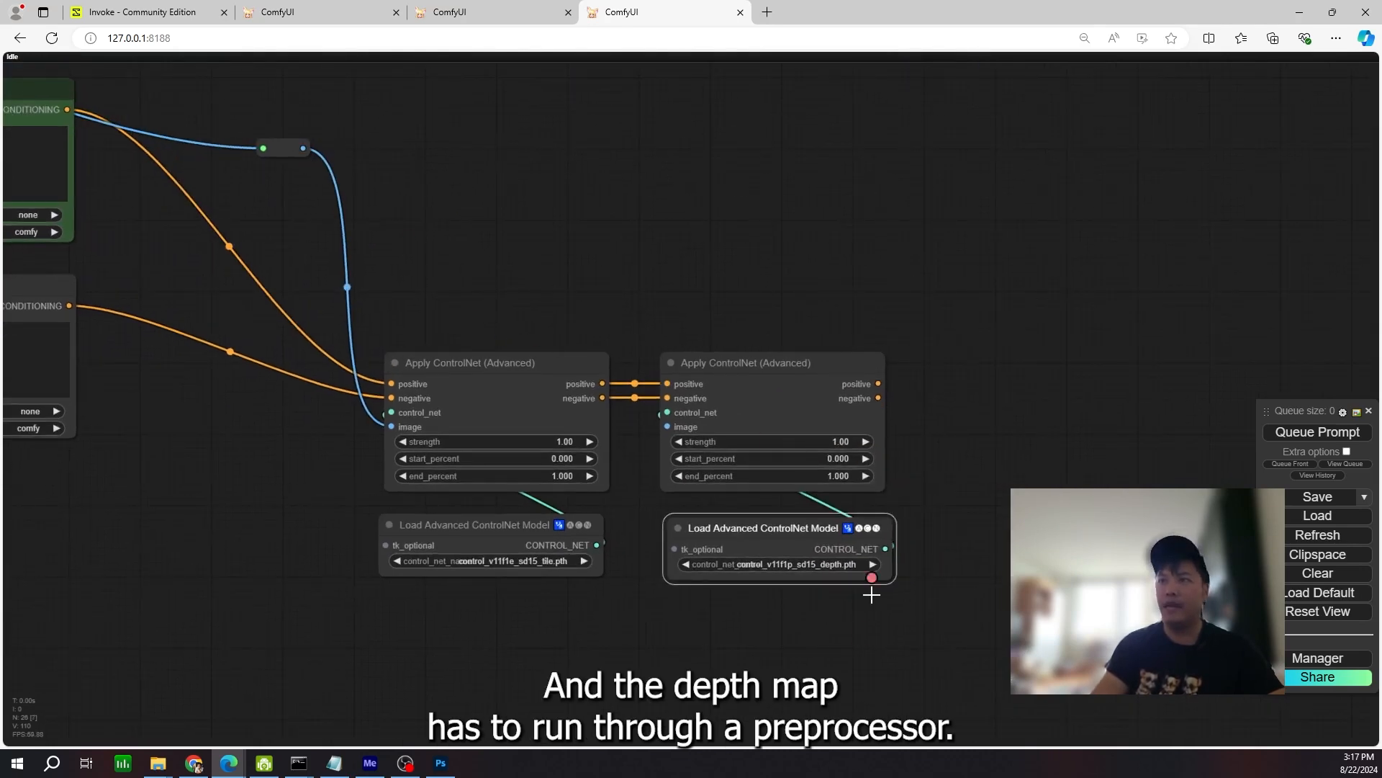
- Add a Depth Anything node below the depth model loader, linking the rerouted image through it to the second Apply ControlNet's image input
{"action": "double_click", "coordinate": [690, 625]}
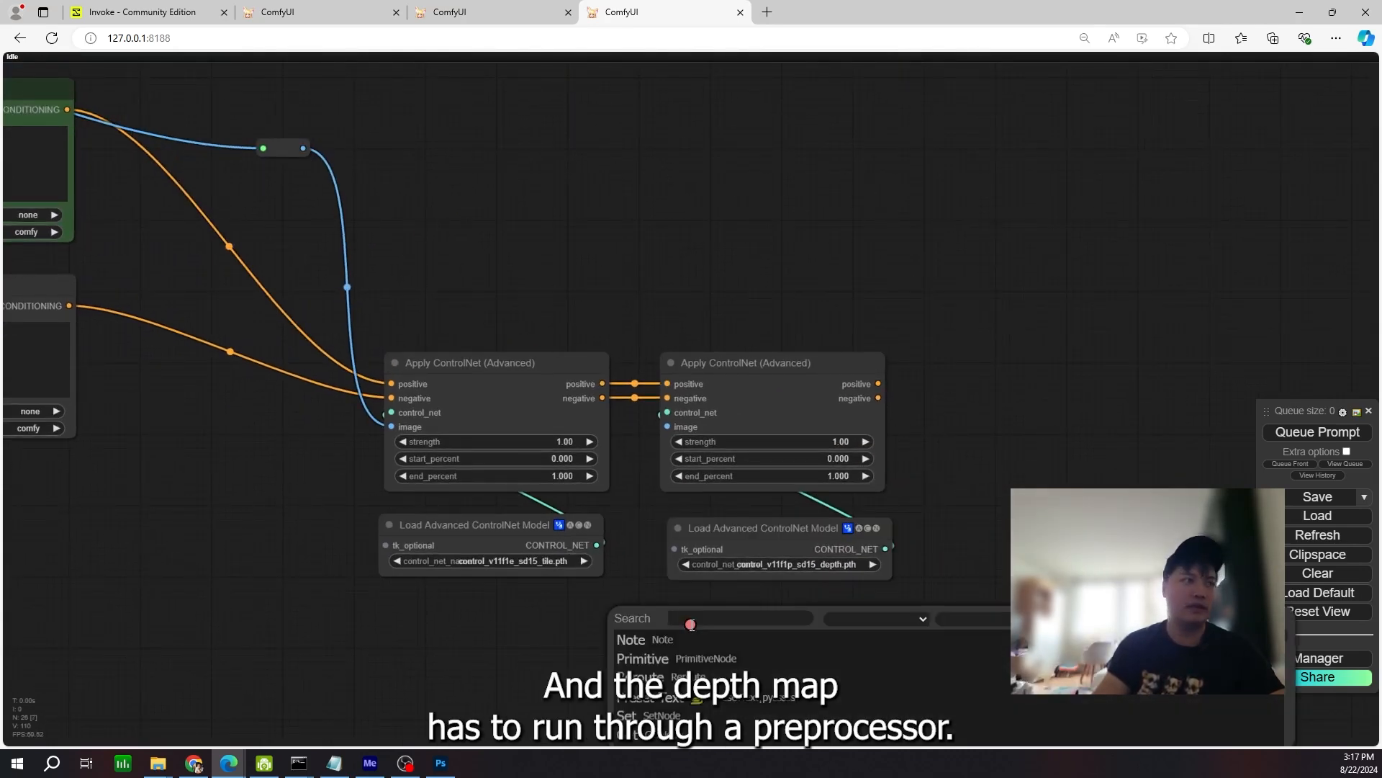
{"action": "type", "text": "depth anything"}
{"action": "key", "text": "Return"}
{"action": "left_click_drag", "start_coordinate": [303, 149], "coordinate": [698, 635]}
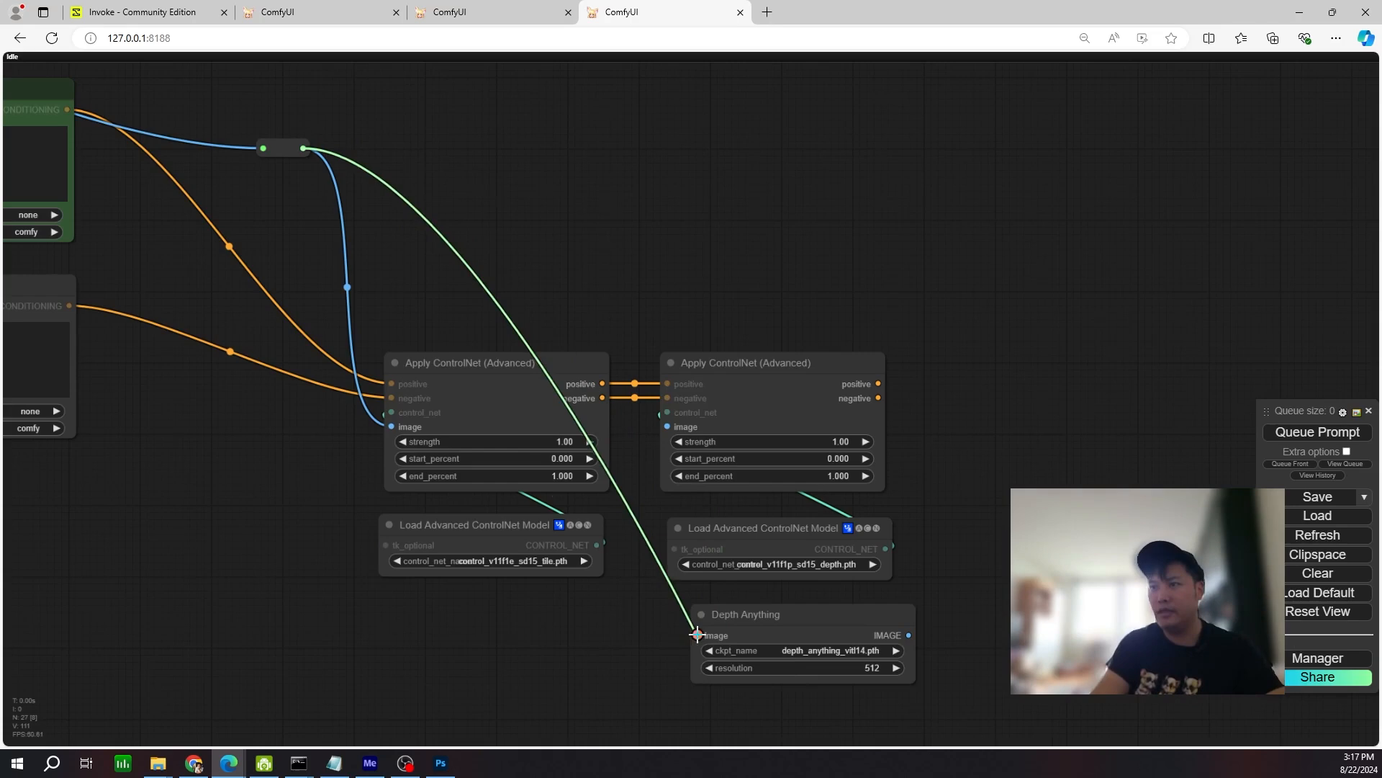
{"action": "left_click_drag", "start_coordinate": [909, 635], "coordinate": [667, 426]}
- Attach a Preview Image node to Depth Anything's output and align Depth Anything beneath the depth model loader
{"action": "left_click_drag", "start_coordinate": [915, 649], "coordinate": [733, 556]}
{"action": "left_click", "coordinate": [805, 690]}
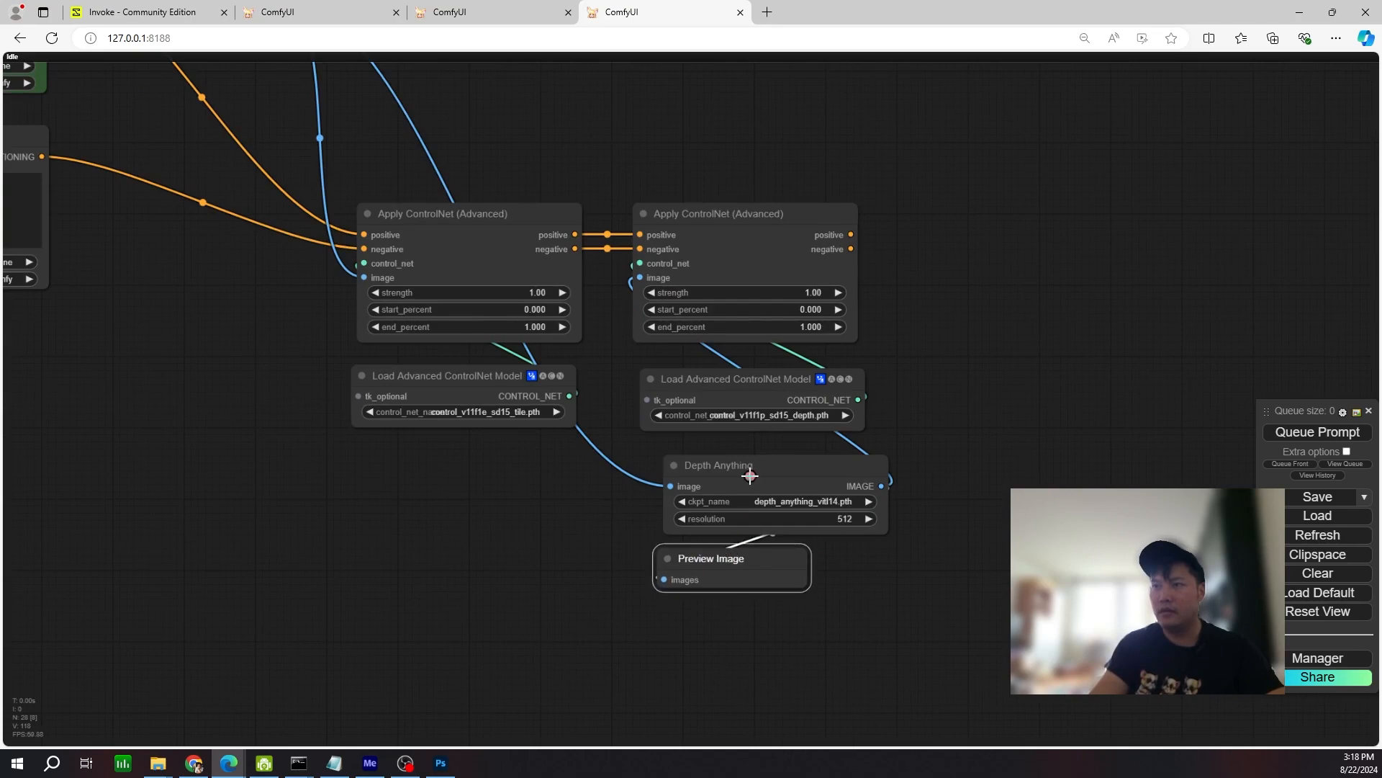
{"action": "left_click_drag", "start_coordinate": [748, 468], "coordinate": [716, 460]}
- Examine how the base video preview feeds the tile and depth ControlNets alongside the text encoders and AnimateDiff group
{"action": "scroll", "coordinate": [739, 429], "scroll_direction": "up", "scroll_amount": 5}
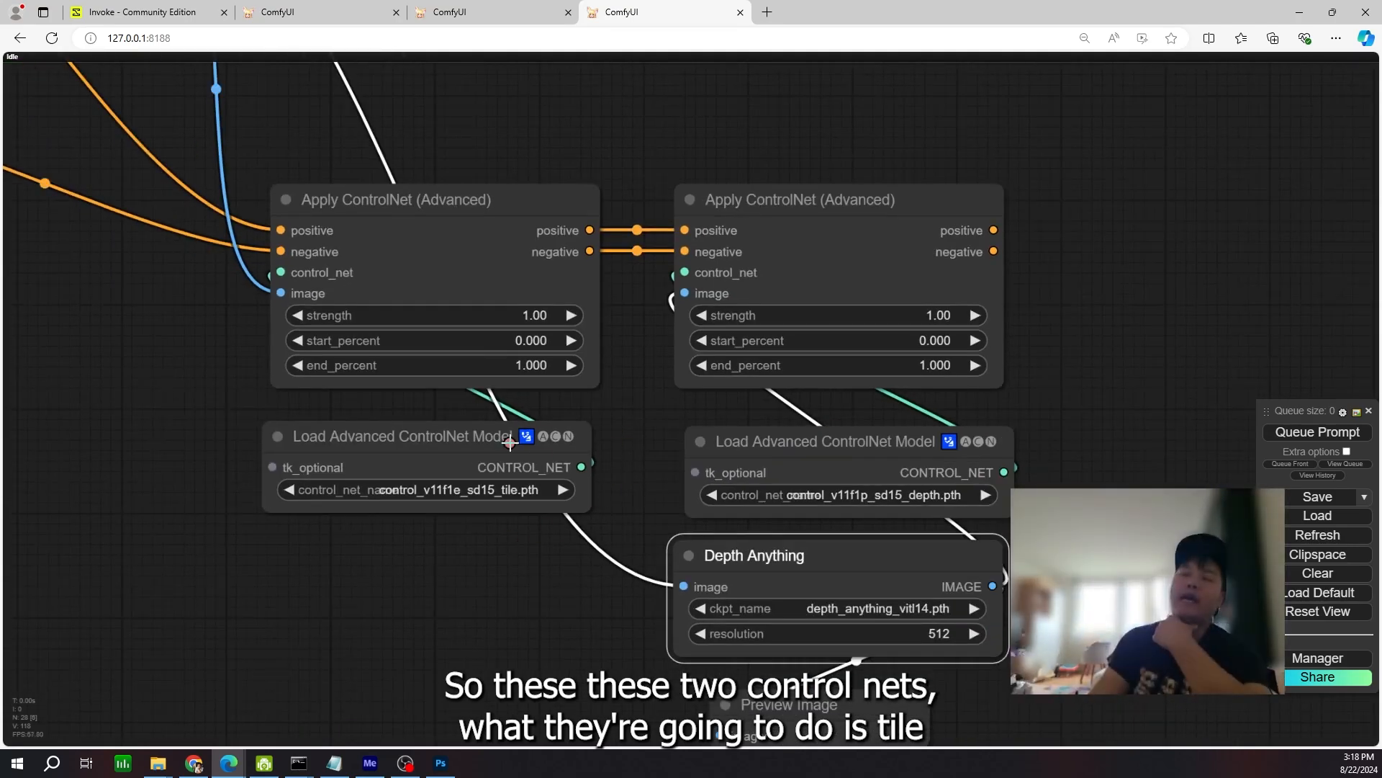
{"action": "scroll", "coordinate": [475, 319], "scroll_direction": "down", "scroll_amount": 10}
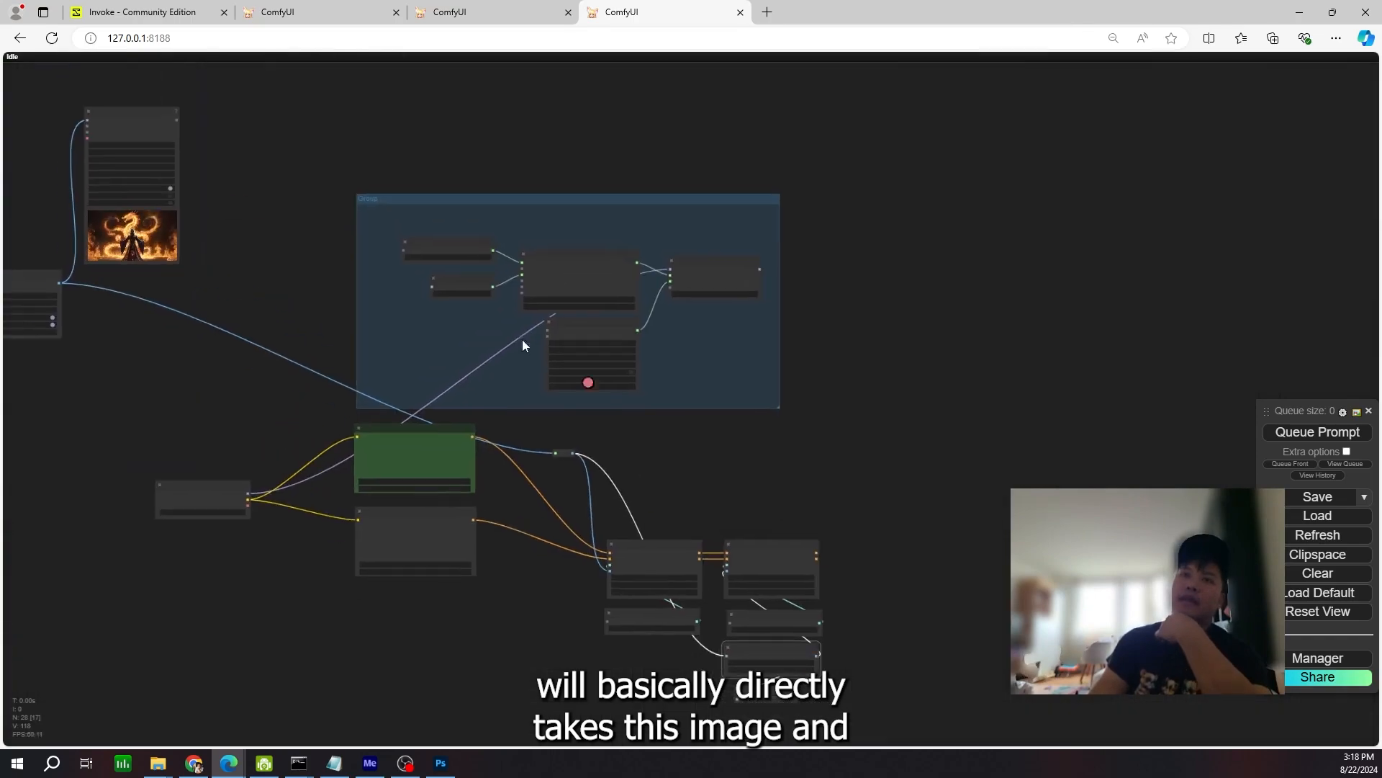
{"action": "left_click", "coordinate": [128, 246]}
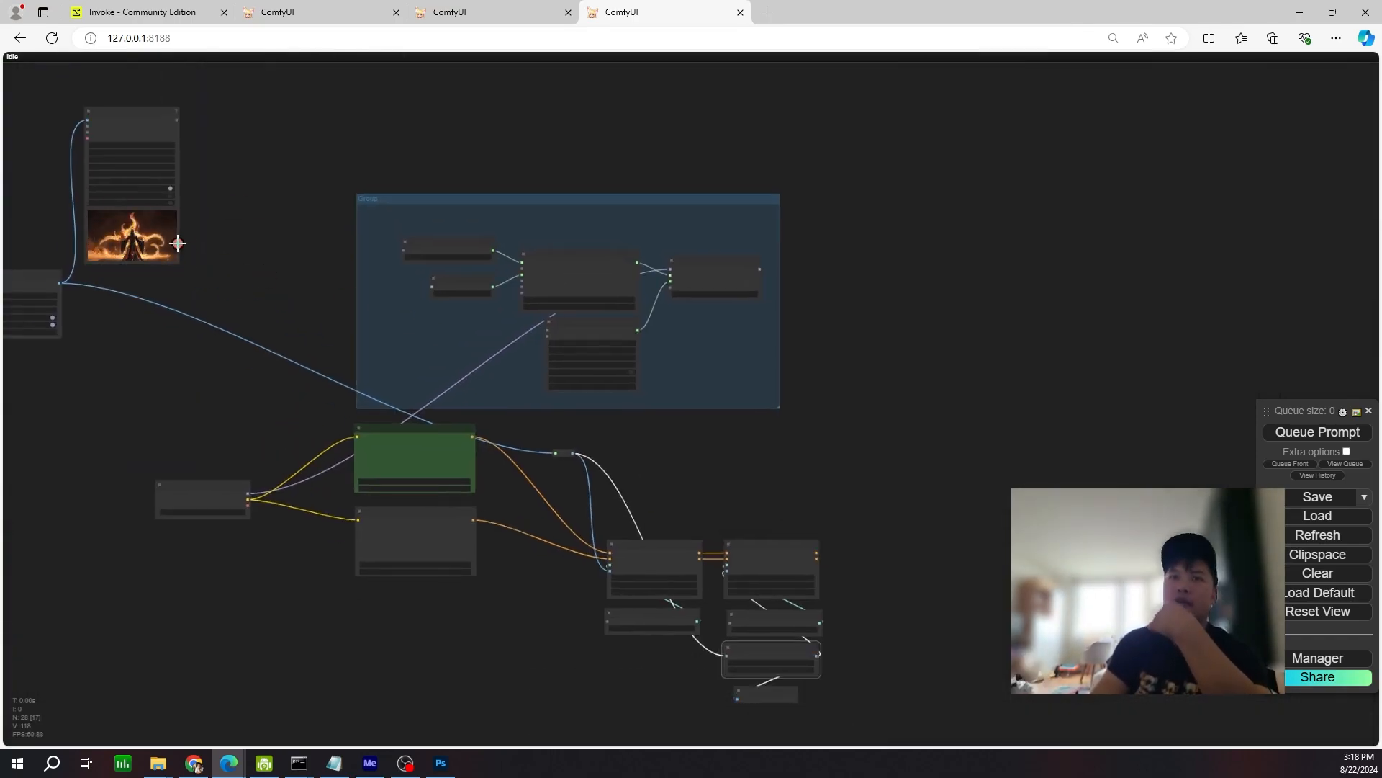
{"action": "scroll", "coordinate": [601, 547], "scroll_direction": "up", "scroll_amount": 8}
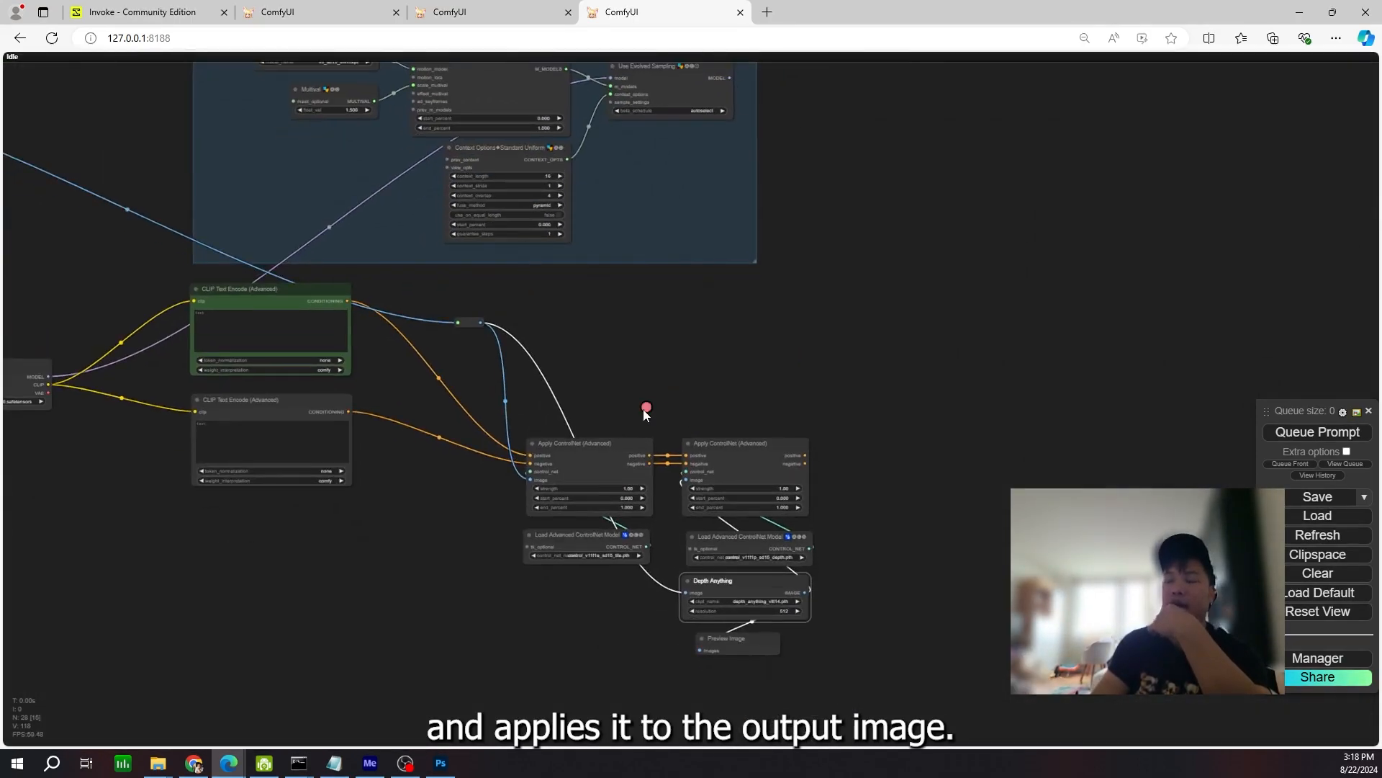
{"action": "scroll", "coordinate": [688, 496], "scroll_direction": "up", "scroll_amount": 8}
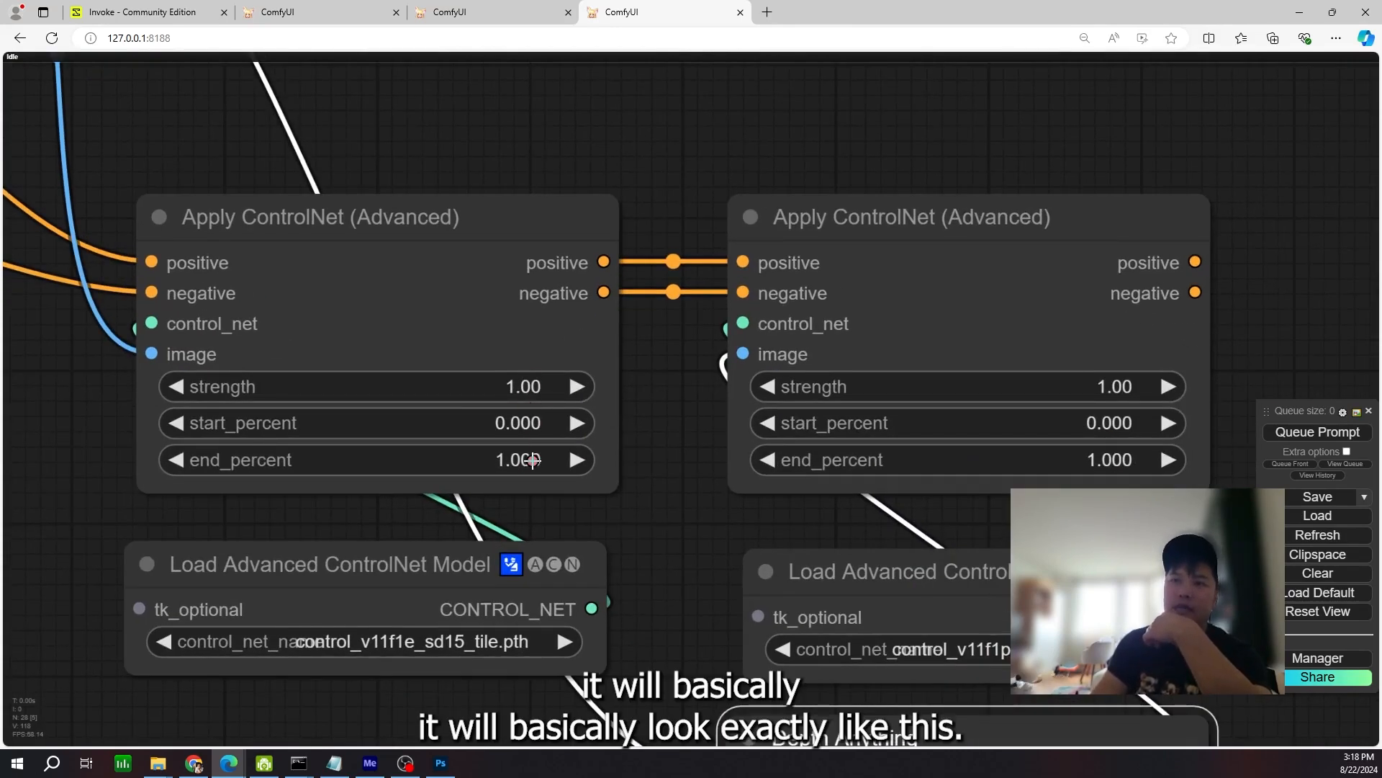
{"action": "scroll", "coordinate": [533, 461], "scroll_direction": "down", "scroll_amount": 6}
{"action": "left_click_drag", "start_coordinate": [470, 184], "coordinate": [963, 593]}
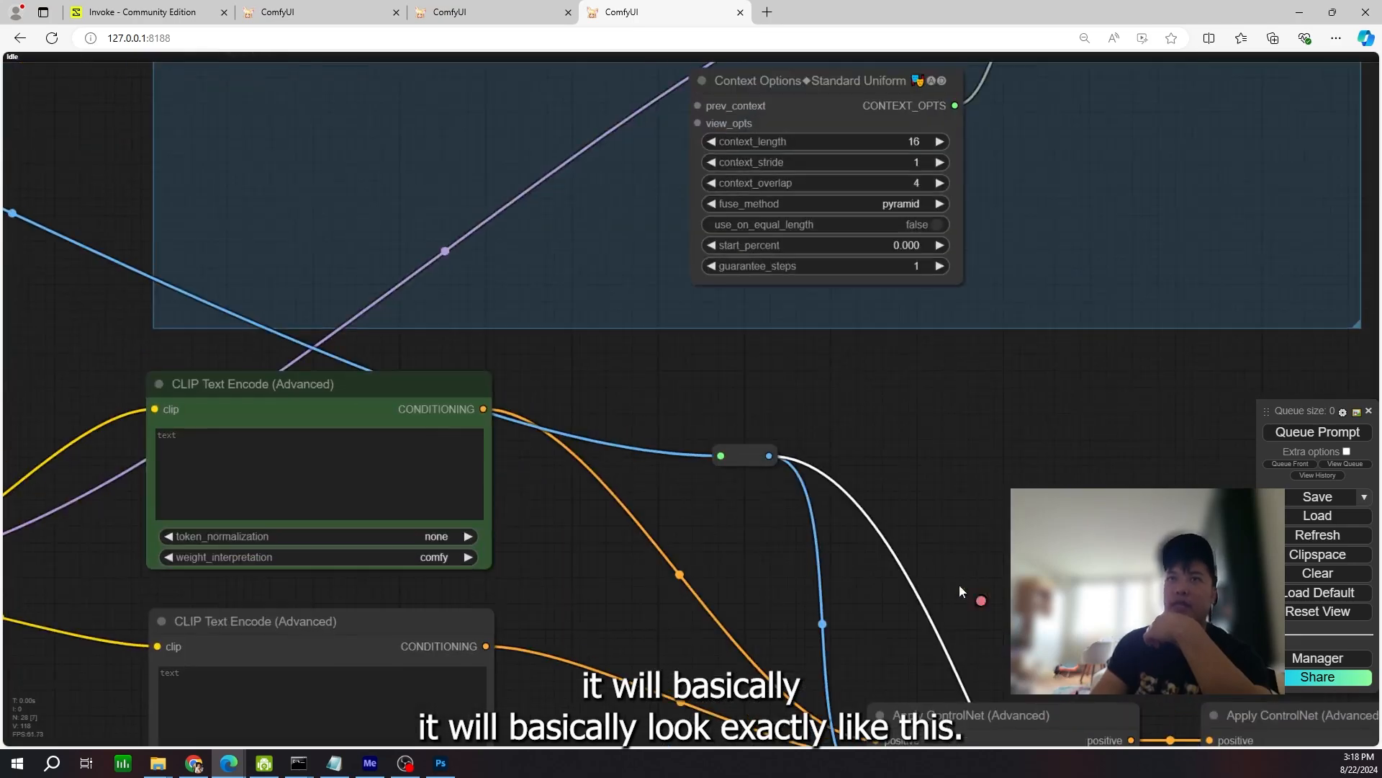
{"action": "left_click", "coordinate": [441, 474]}
{"action": "left_click_drag", "start_coordinate": [645, 378], "coordinate": [1160, 696]}
{"action": "scroll", "coordinate": [1160, 696], "scroll_direction": "down", "scroll_amount": 1}
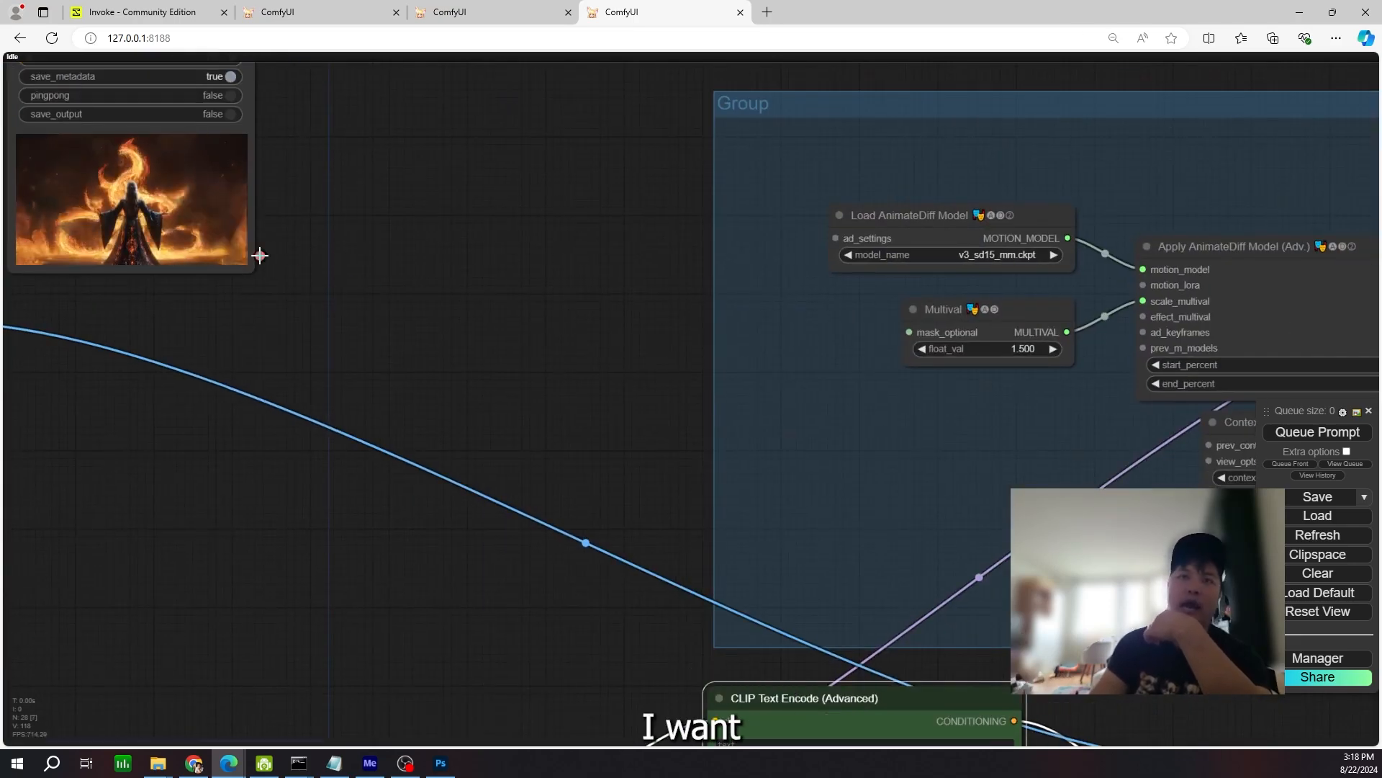
{"action": "scroll", "coordinate": [804, 641], "scroll_direction": "down", "scroll_amount": 3}
{"action": "left_click_drag", "start_coordinate": [805, 617], "coordinate": [373, 281]}
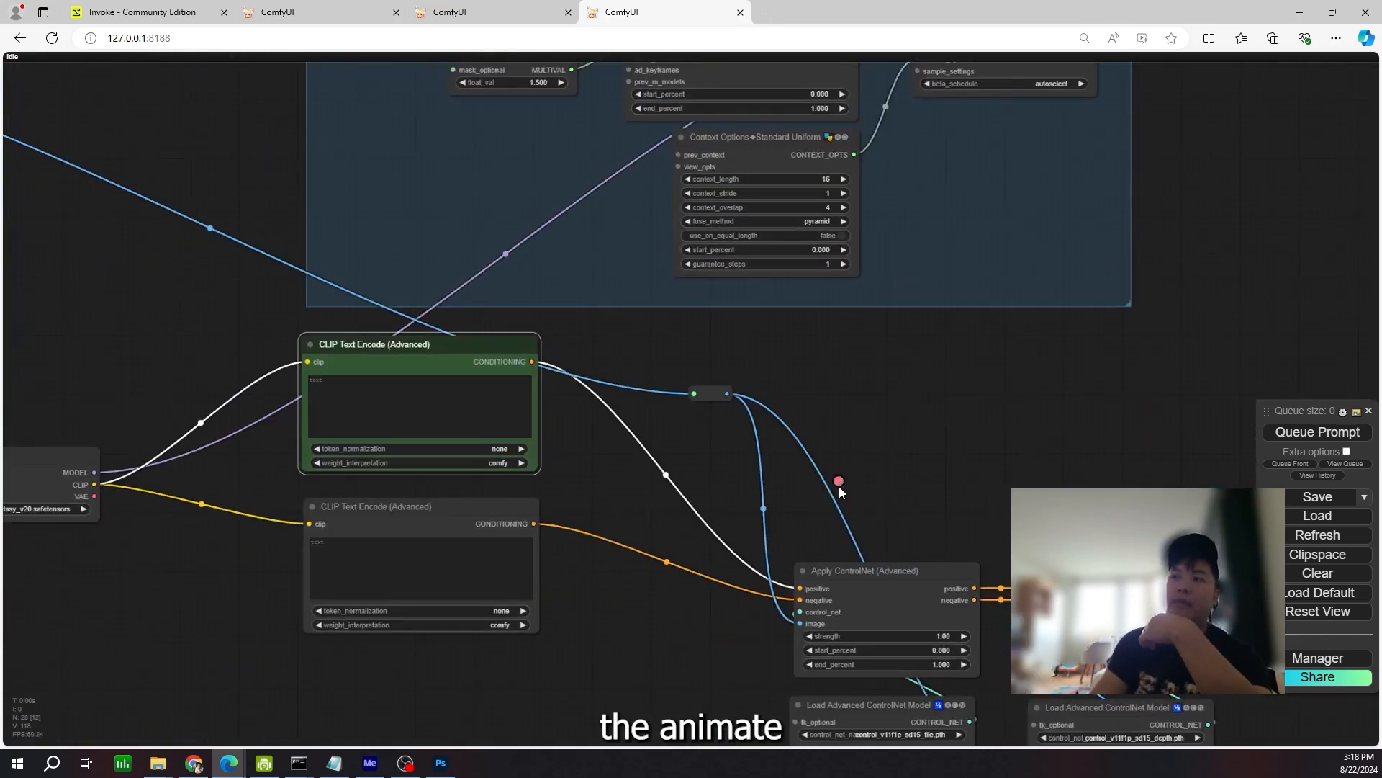
{"action": "left_click_drag", "start_coordinate": [906, 549], "coordinate": [611, 296]}
- Set the tile Apply ControlNet's end_percent to 0.35
{"action": "scroll", "coordinate": [695, 399], "scroll_direction": "up", "scroll_amount": 8}
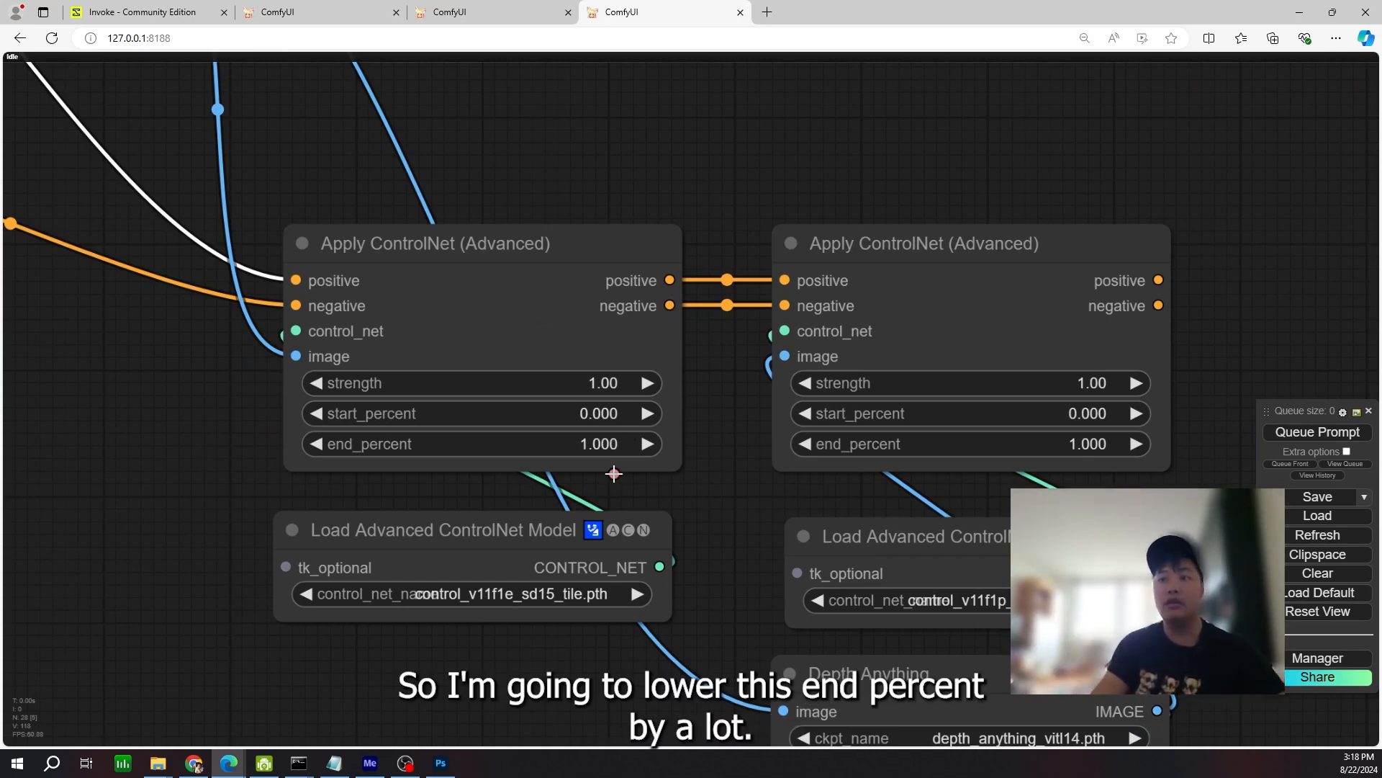
{"action": "left_click", "coordinate": [621, 450]}
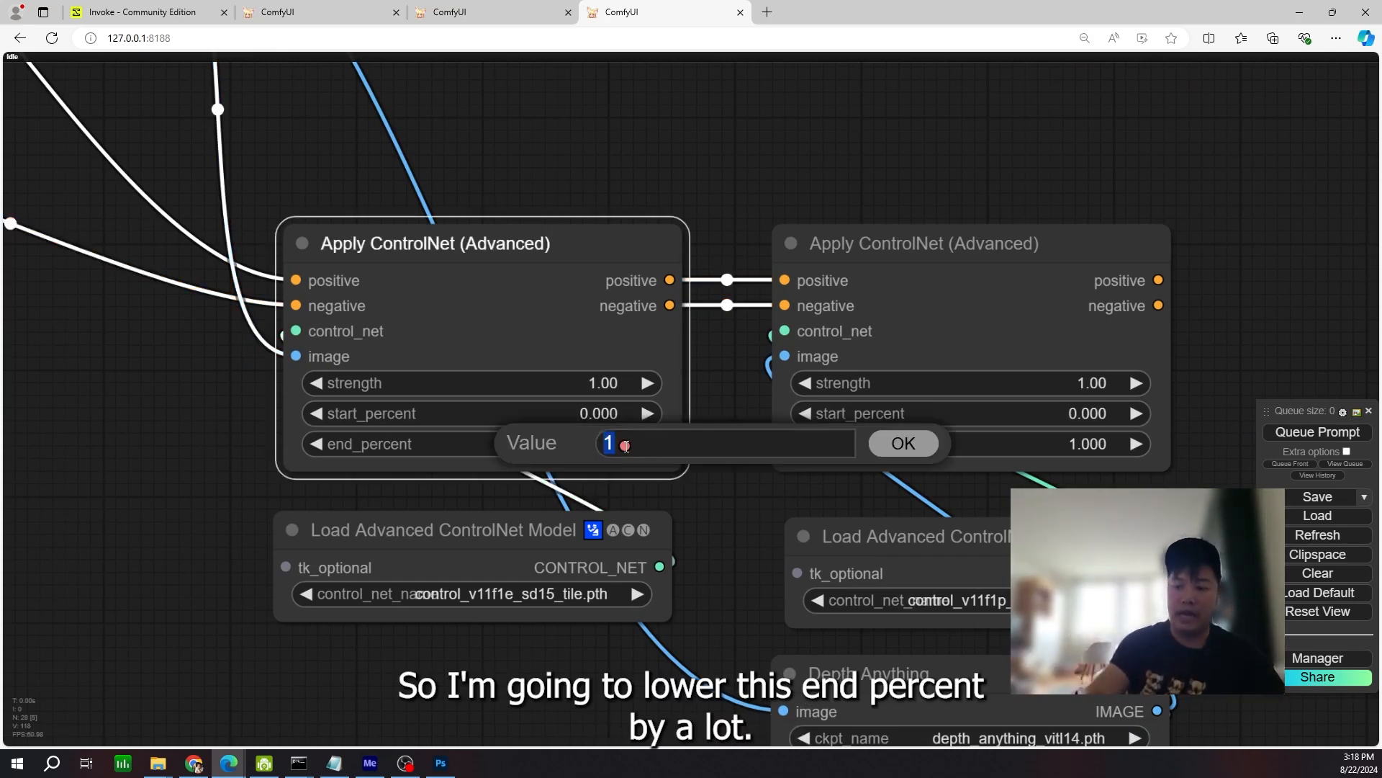
{"action": "type", "text": ".35"}
{"action": "key", "text": "Return"}
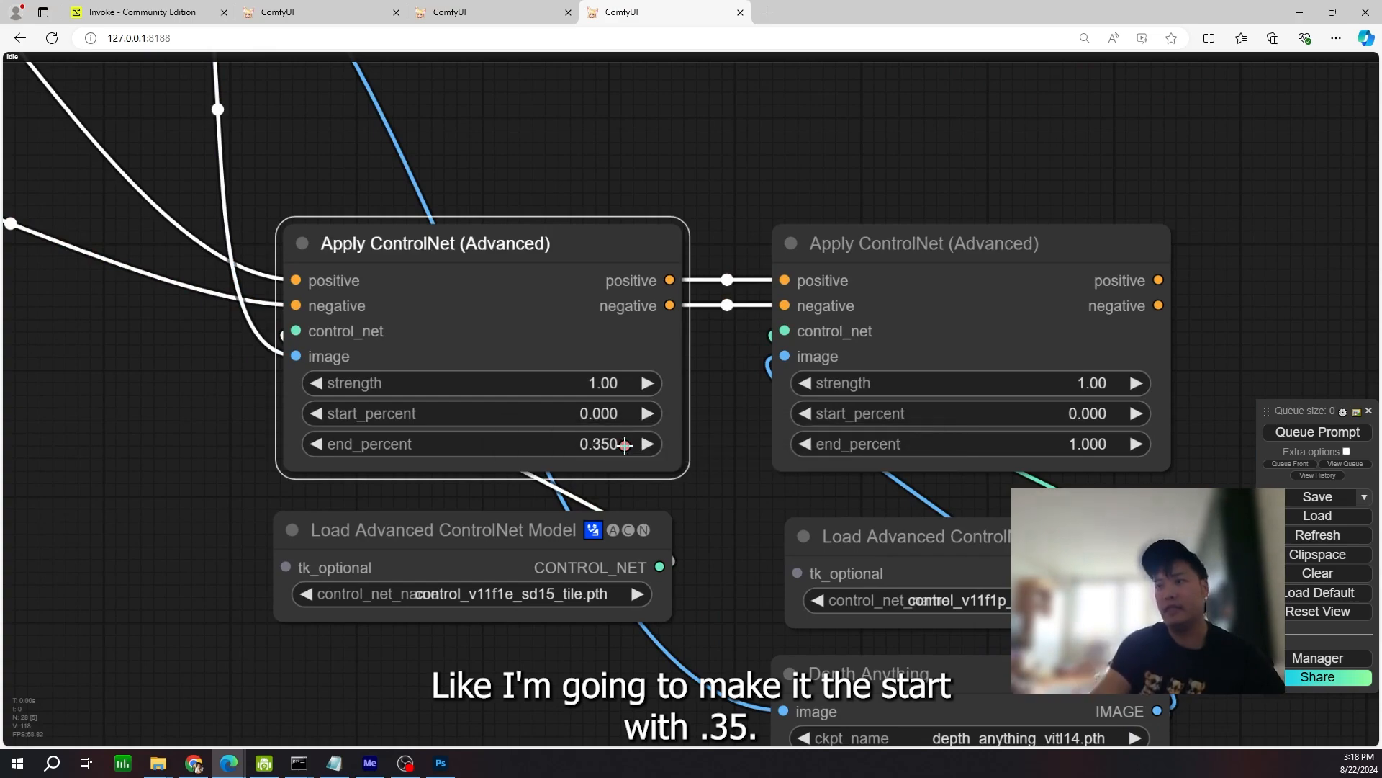
- Set the depth Apply ControlNet's strength to 0.5 and its end_percent to 0.35
{"action": "scroll", "coordinate": [765, 448], "scroll_direction": "down", "scroll_amount": 3}
{"action": "left_click_drag", "start_coordinate": [722, 451], "coordinate": [510, 460]}
{"action": "scroll", "coordinate": [918, 459], "scroll_direction": "up", "scroll_amount": 1}
{"action": "left_click_drag", "start_coordinate": [880, 421], "coordinate": [846, 401]}
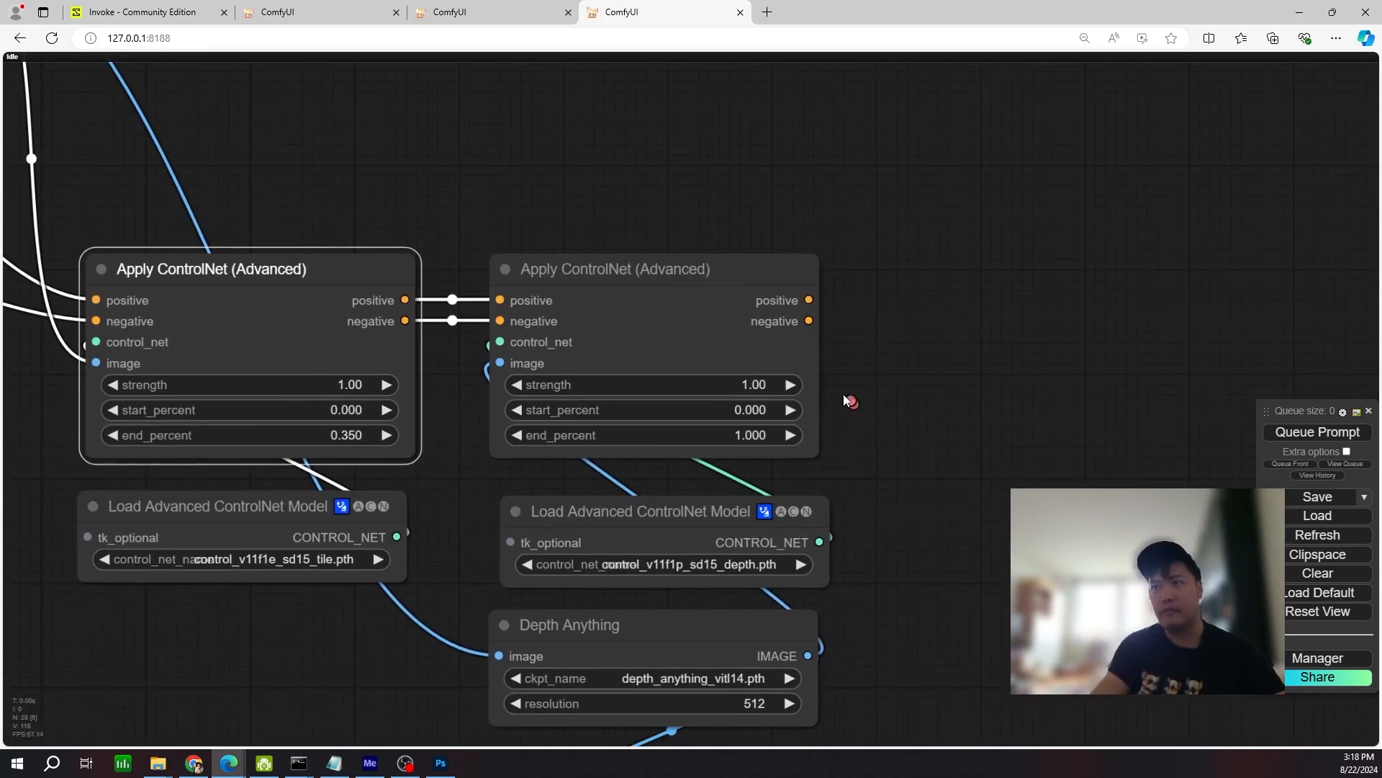
{"action": "left_click_drag", "start_coordinate": [800, 509], "coordinate": [624, 535]}
{"action": "left_click", "coordinate": [515, 512]}
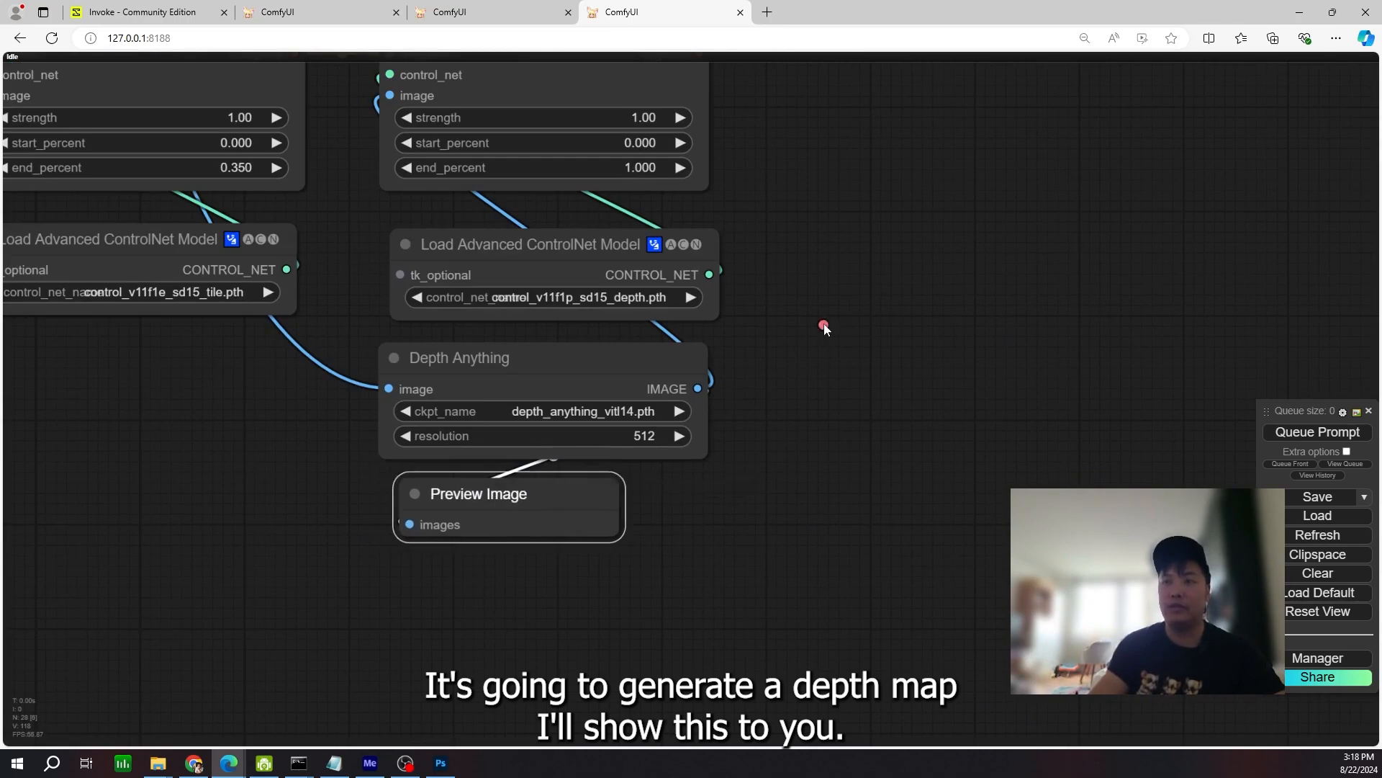
{"action": "left_click_drag", "start_coordinate": [772, 163], "coordinate": [762, 242]}
{"action": "scroll", "coordinate": [706, 334], "scroll_direction": "up", "scroll_amount": 1}
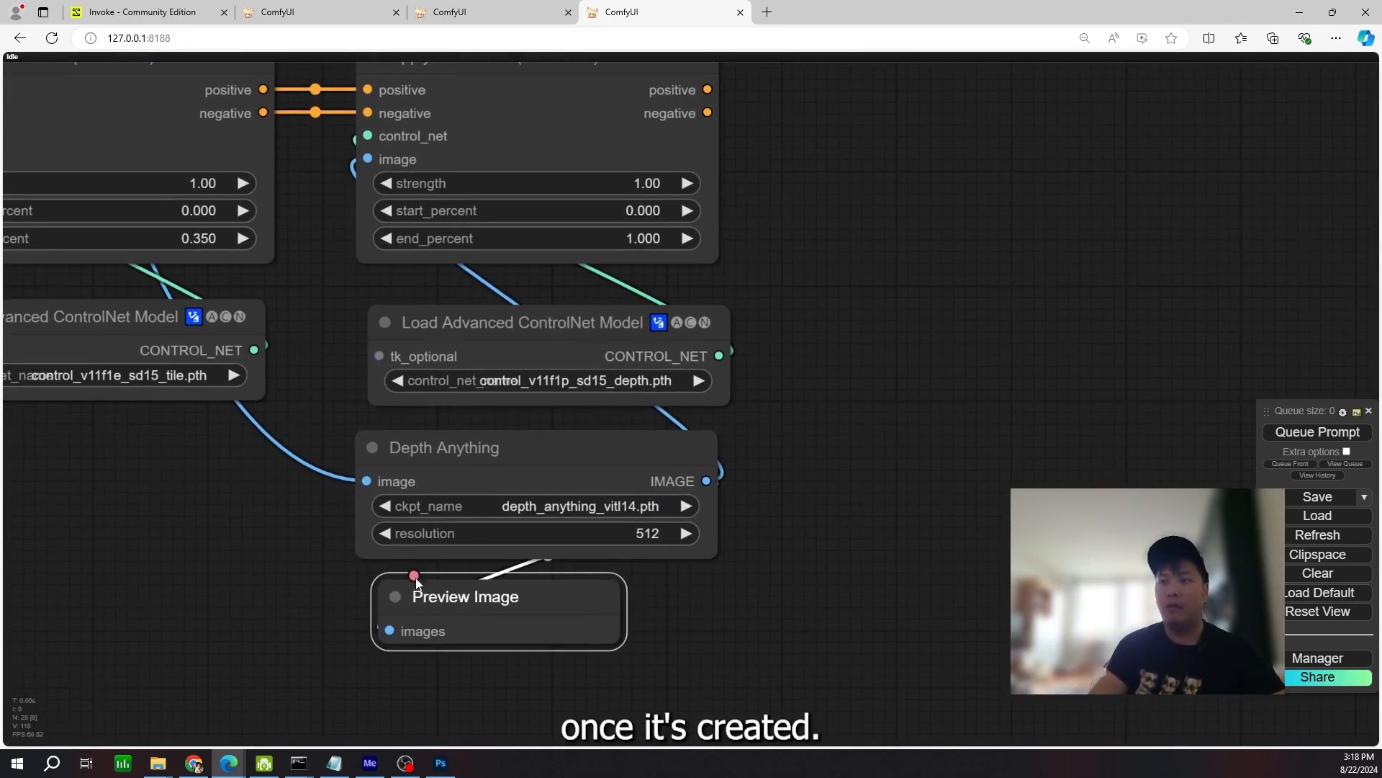
{"action": "left_click_drag", "start_coordinate": [966, 341], "coordinate": [1006, 387]}
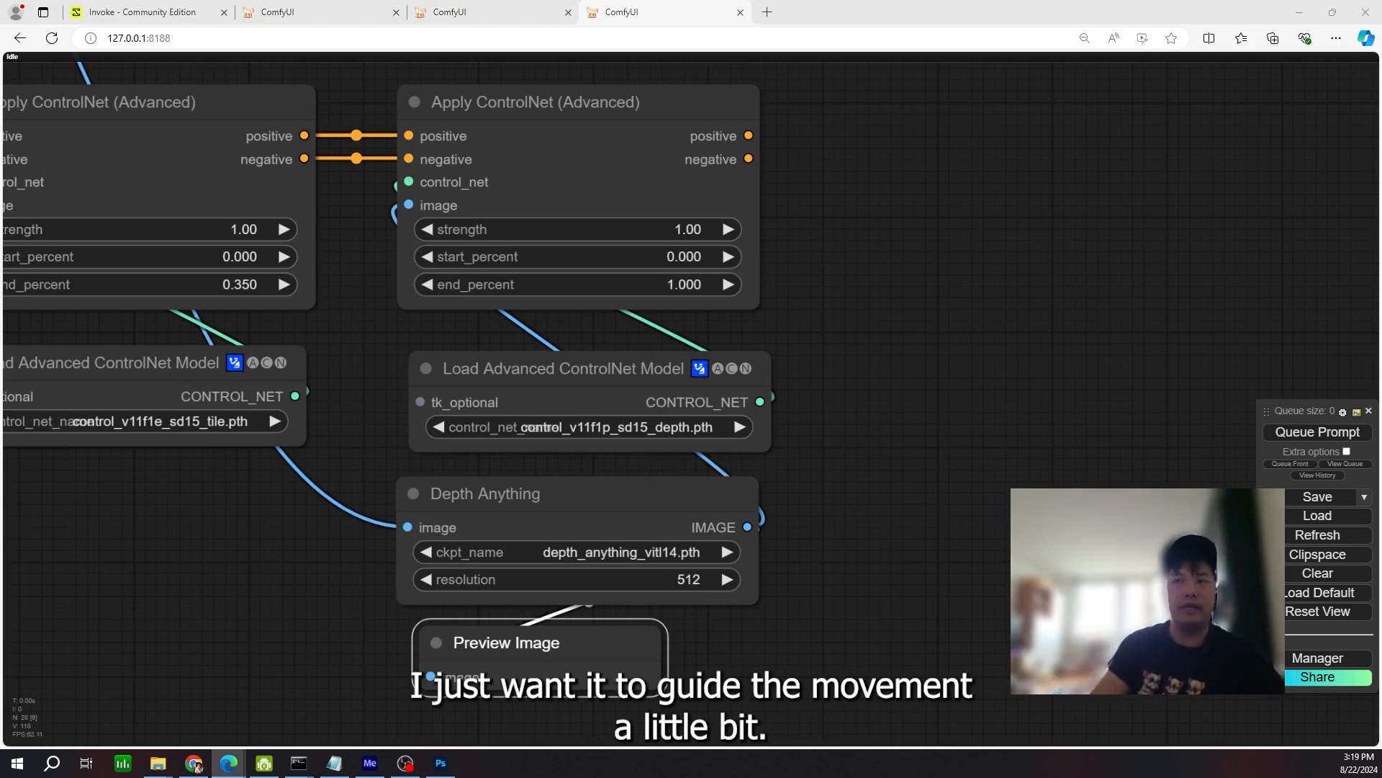
{"action": "left_click", "coordinate": [609, 229]}
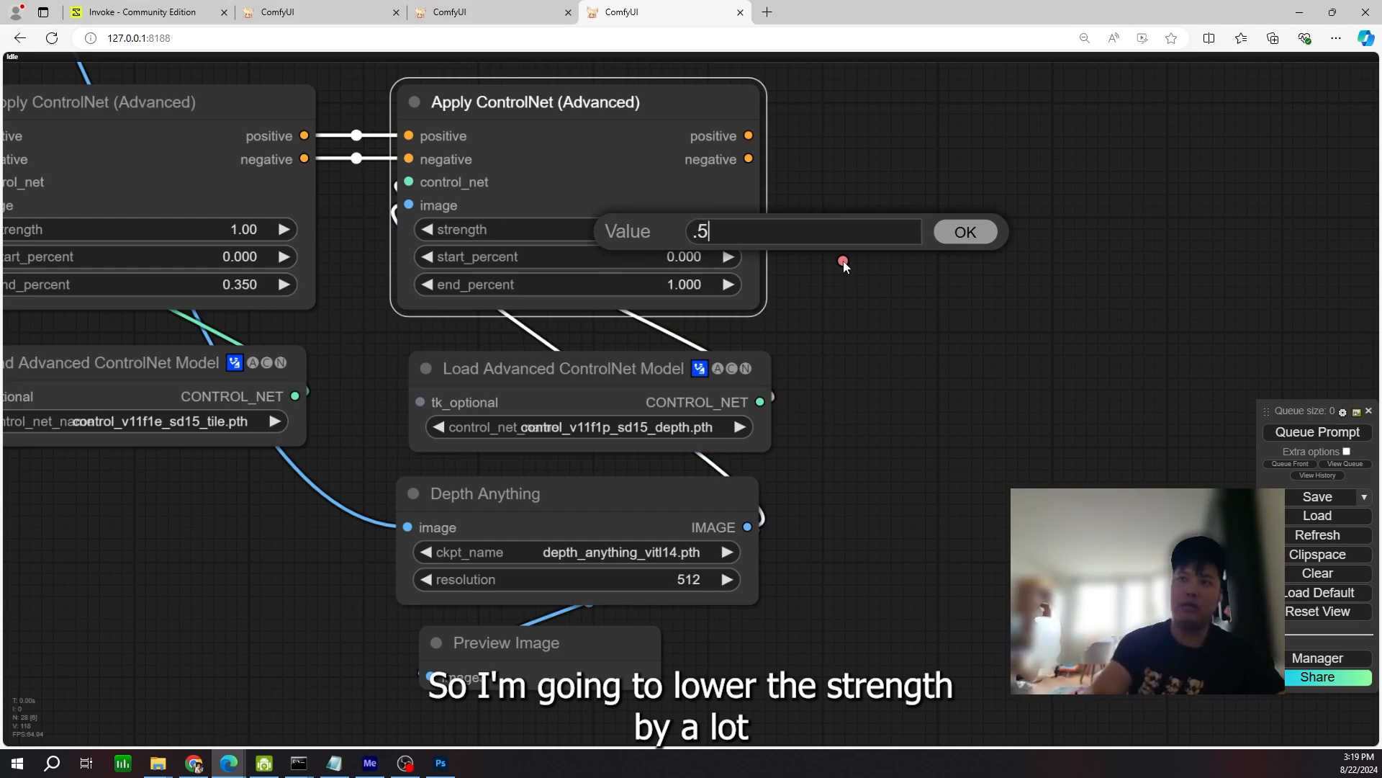
{"action": "key", "text": "Return"}
{"action": "left_click", "coordinate": [711, 286]}
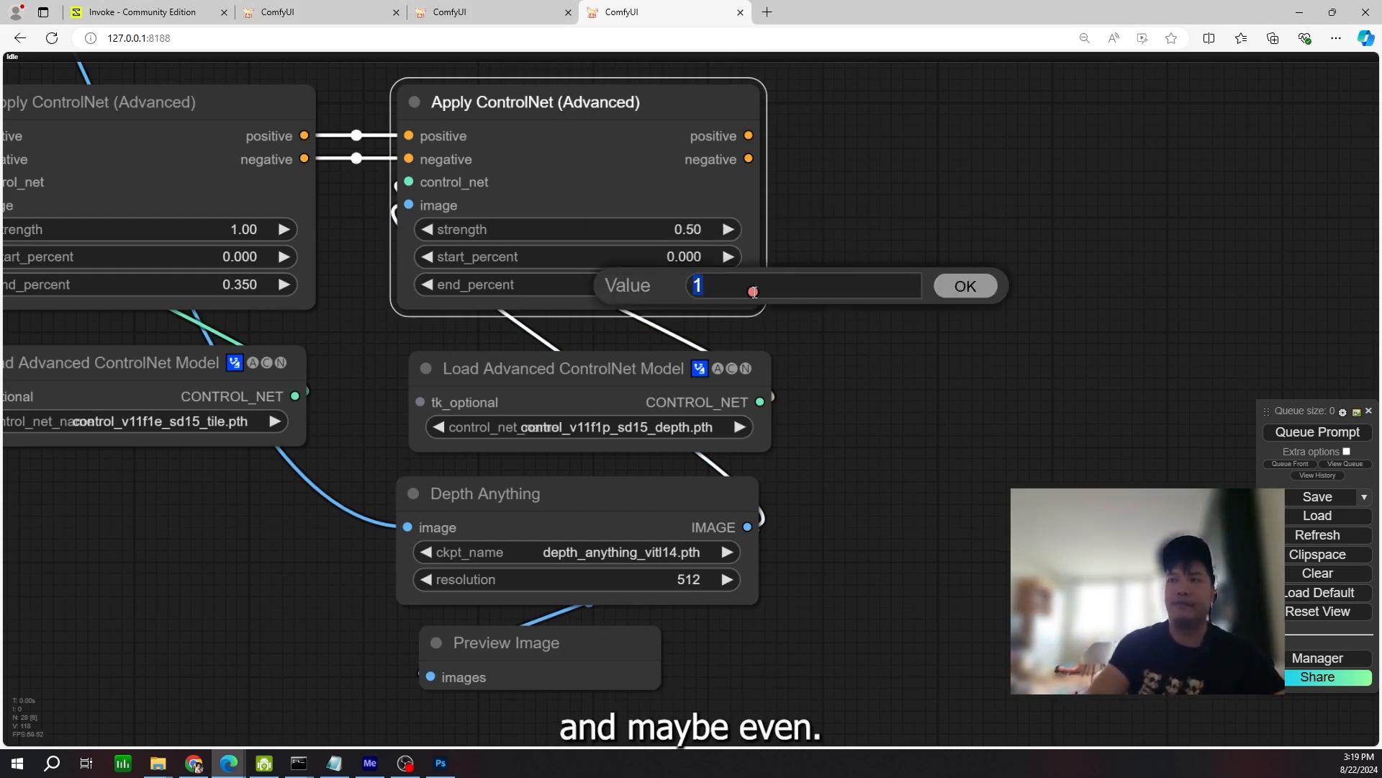
{"action": "key", "text": "Return"}
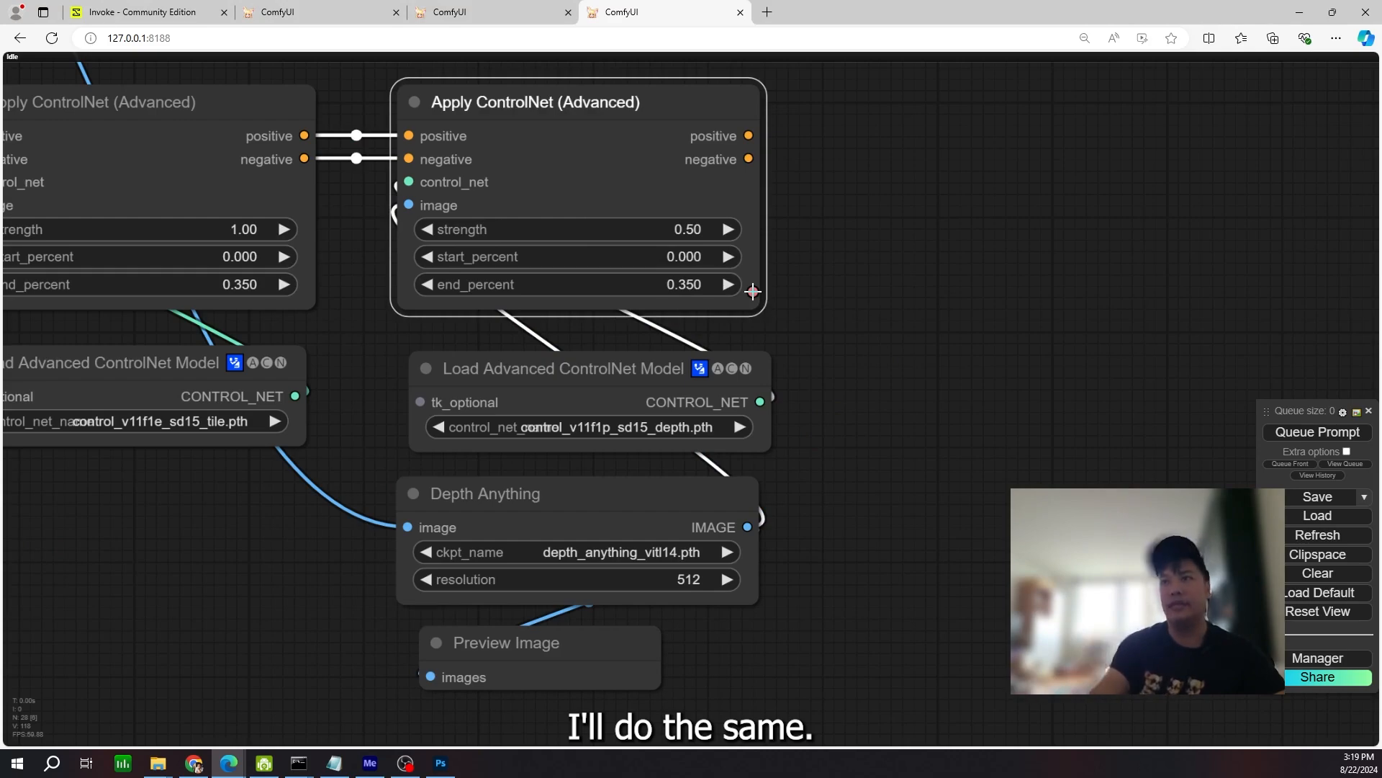
- Add a group and resize it to enclose both Apply ControlNet nodes, their model loaders, Depth Anything and Preview Image
{"action": "scroll", "coordinate": [904, 271], "scroll_direction": "down", "scroll_amount": 5}
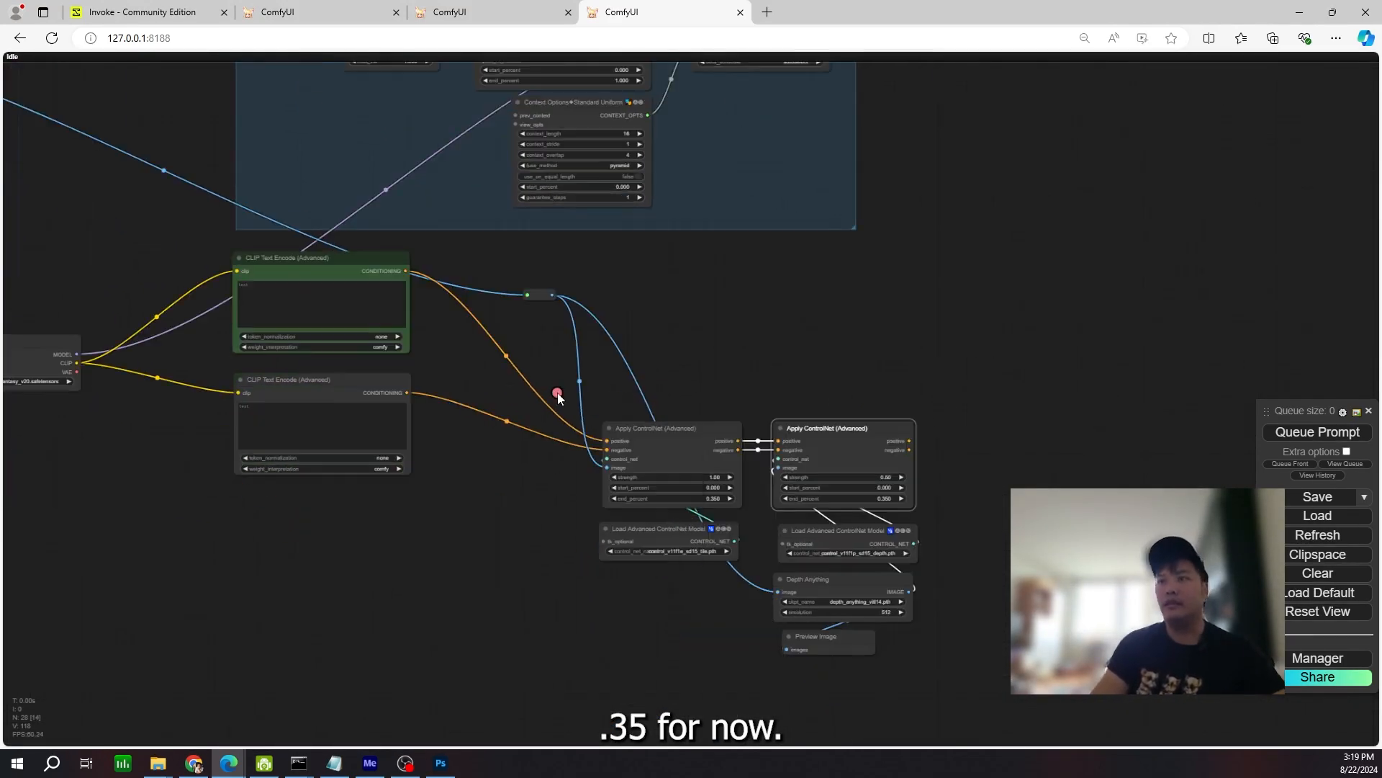
{"action": "double_click", "coordinate": [558, 396]}
{"action": "right_click", "coordinate": [986, 558]}
{"action": "left_click", "coordinate": [601, 448]}
{"action": "mouse_move", "coordinate": [670, 455]}
{"action": "left_mouse_down"}
{"action": "mouse_move", "coordinate": [584, 414]}
{"action": "mouse_move", "coordinate": [681, 454]}
{"action": "left_mouse_up"}
{"action": "left_click_drag", "start_coordinate": [499, 455], "coordinate": [560, 406]}
{"action": "left_click_drag", "start_coordinate": [606, 433], "coordinate": [957, 701]}
{"action": "left_click_drag", "start_coordinate": [1044, 345], "coordinate": [936, 385]}
{"action": "scroll", "coordinate": [936, 385], "scroll_direction": "up", "scroll_amount": 2}
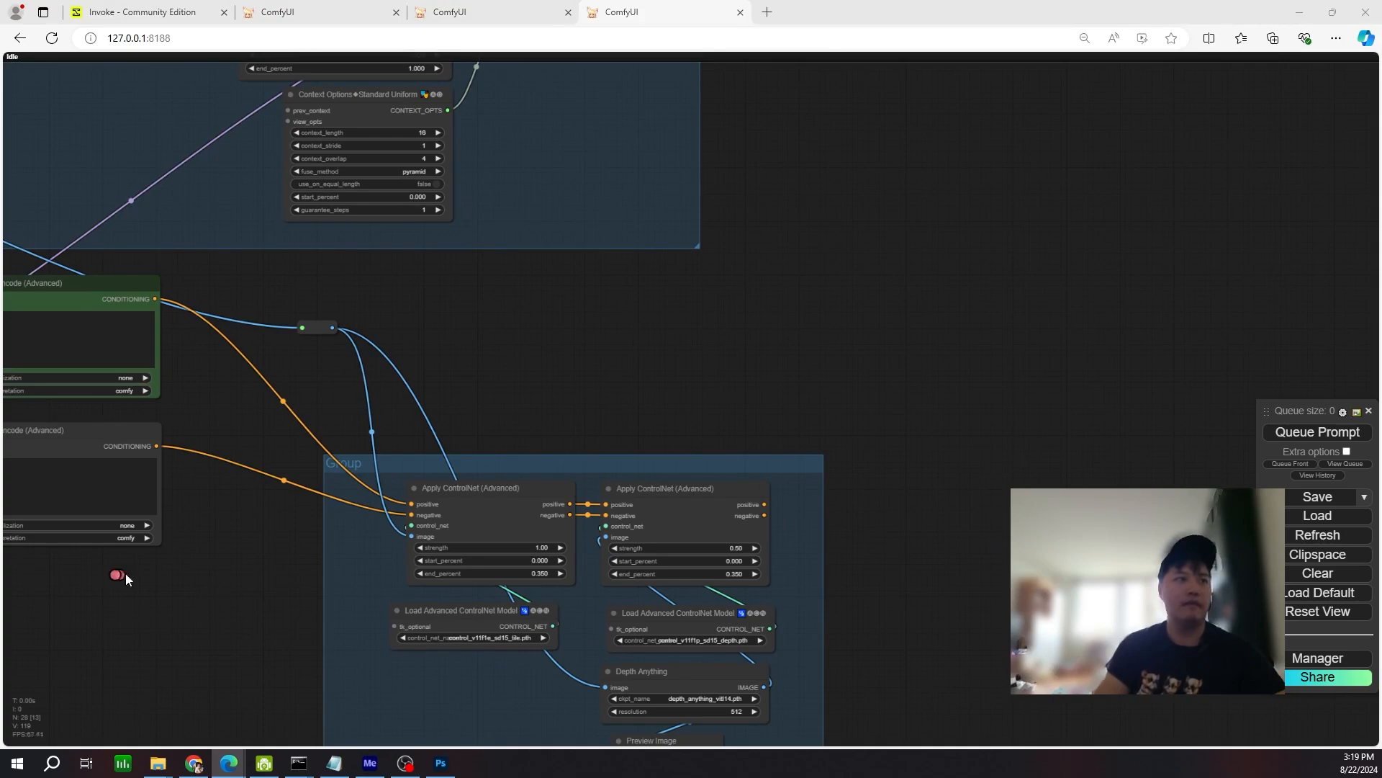
{"action": "scroll", "coordinate": [456, 494], "scroll_direction": "up", "scroll_amount": 4}
{"action": "left_click_drag", "start_coordinate": [484, 595], "coordinate": [459, 516]}
- Add a KSampler node to the right of the ControlNet group
{"action": "scroll", "coordinate": [785, 280], "scroll_direction": "down", "scroll_amount": 3}
{"action": "left_click_drag", "start_coordinate": [771, 241], "coordinate": [742, 662]}
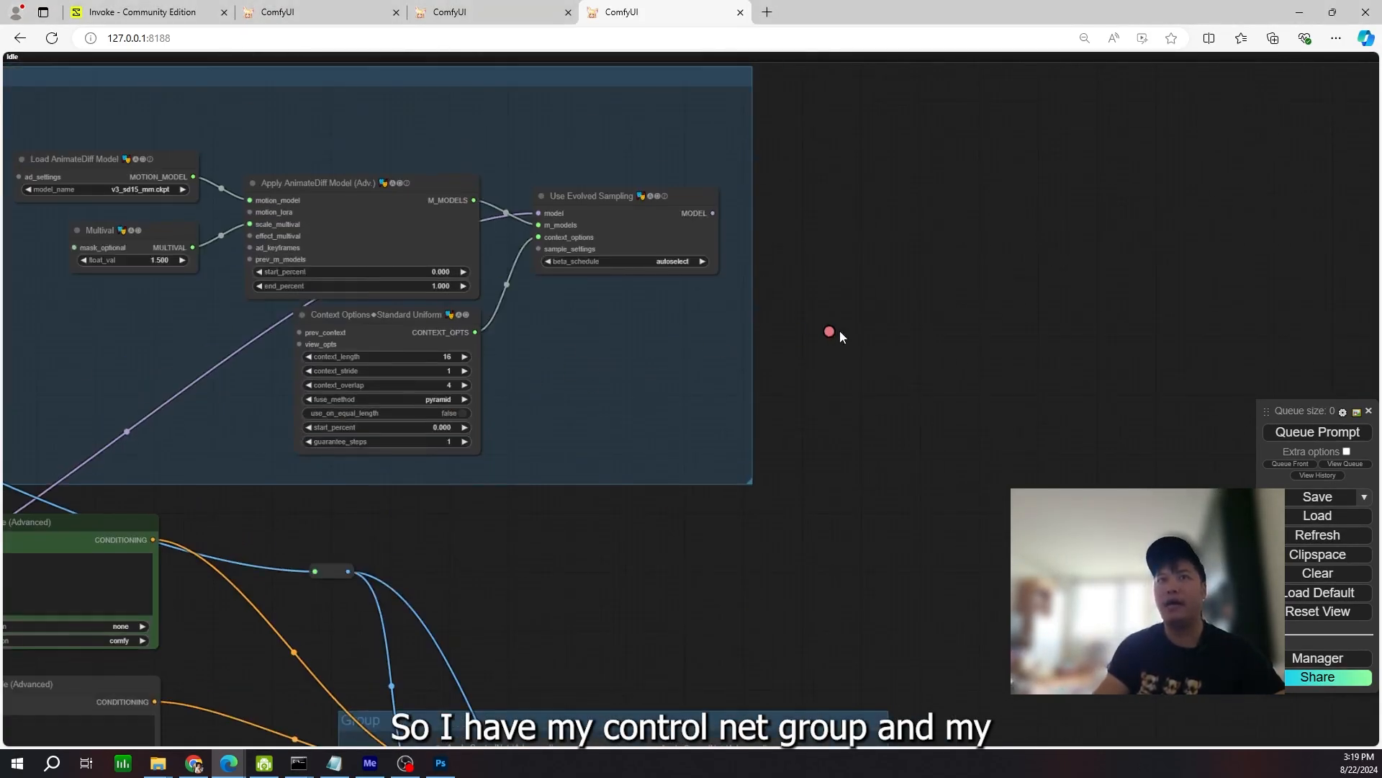
{"action": "left_click_drag", "start_coordinate": [890, 331], "coordinate": [1047, 323]}
{"action": "scroll", "coordinate": [896, 450], "scroll_direction": "down", "scroll_amount": 1}
{"action": "left_click_drag", "start_coordinate": [915, 459], "coordinate": [562, 270]}
{"action": "scroll", "coordinate": [753, 390], "scroll_direction": "down", "scroll_amount": 1}
{"action": "left_click_drag", "start_coordinate": [851, 408], "coordinate": [756, 393]}
{"action": "double_click", "coordinate": [699, 339]}
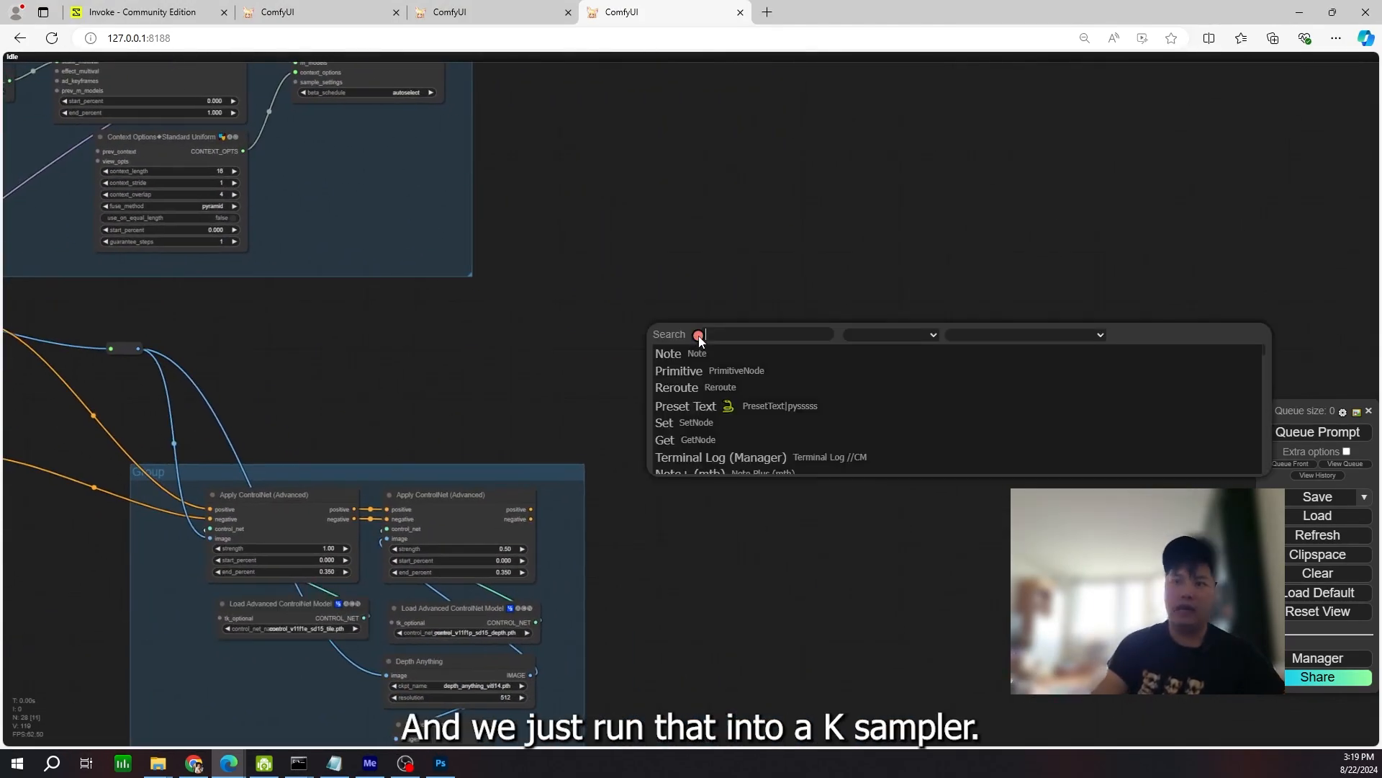
{"action": "type", "text": "ksampler"}
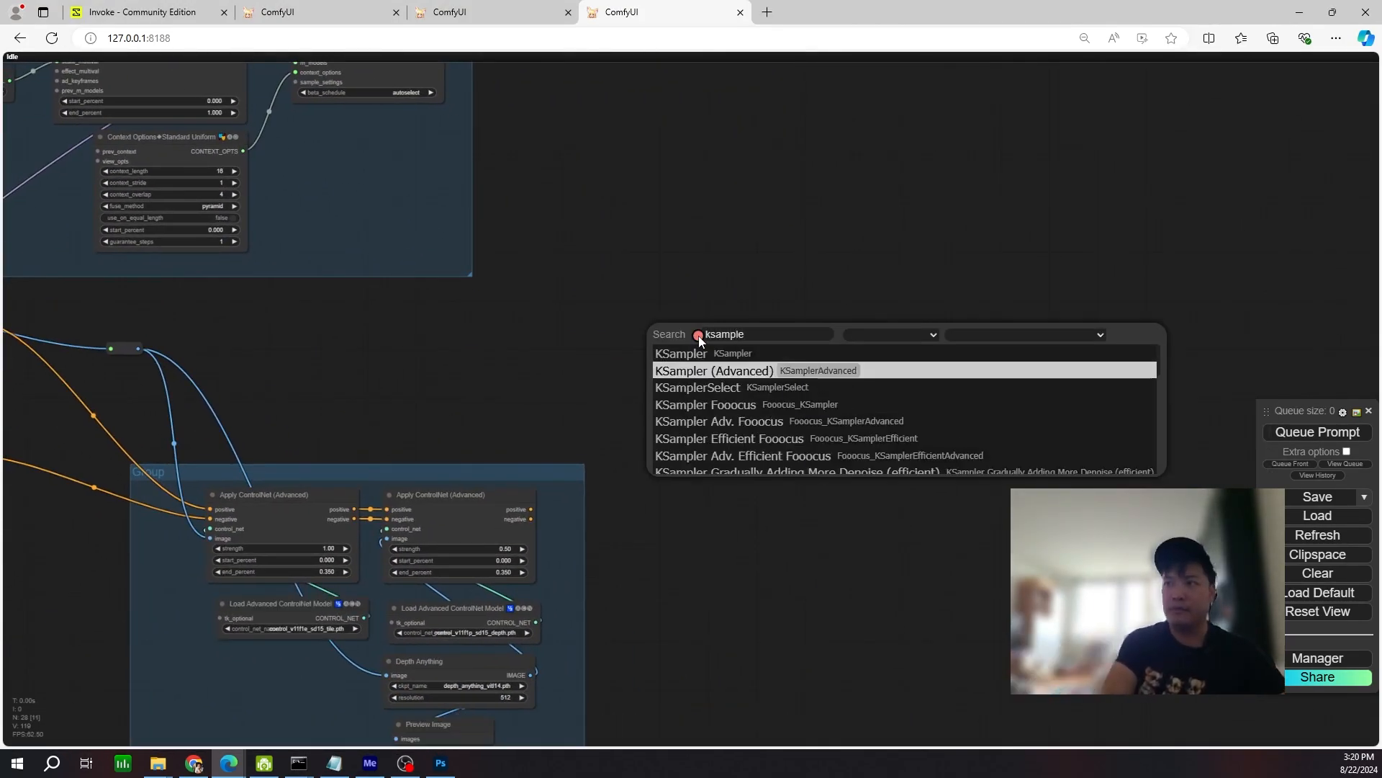
{"action": "left_click", "coordinate": [699, 354]}
- Connect the depth Apply ControlNet's positive and negative outputs and the Use Evolved Sampling model output to the matching KSampler inputs
{"action": "left_click_drag", "start_coordinate": [750, 558], "coordinate": [963, 368]}
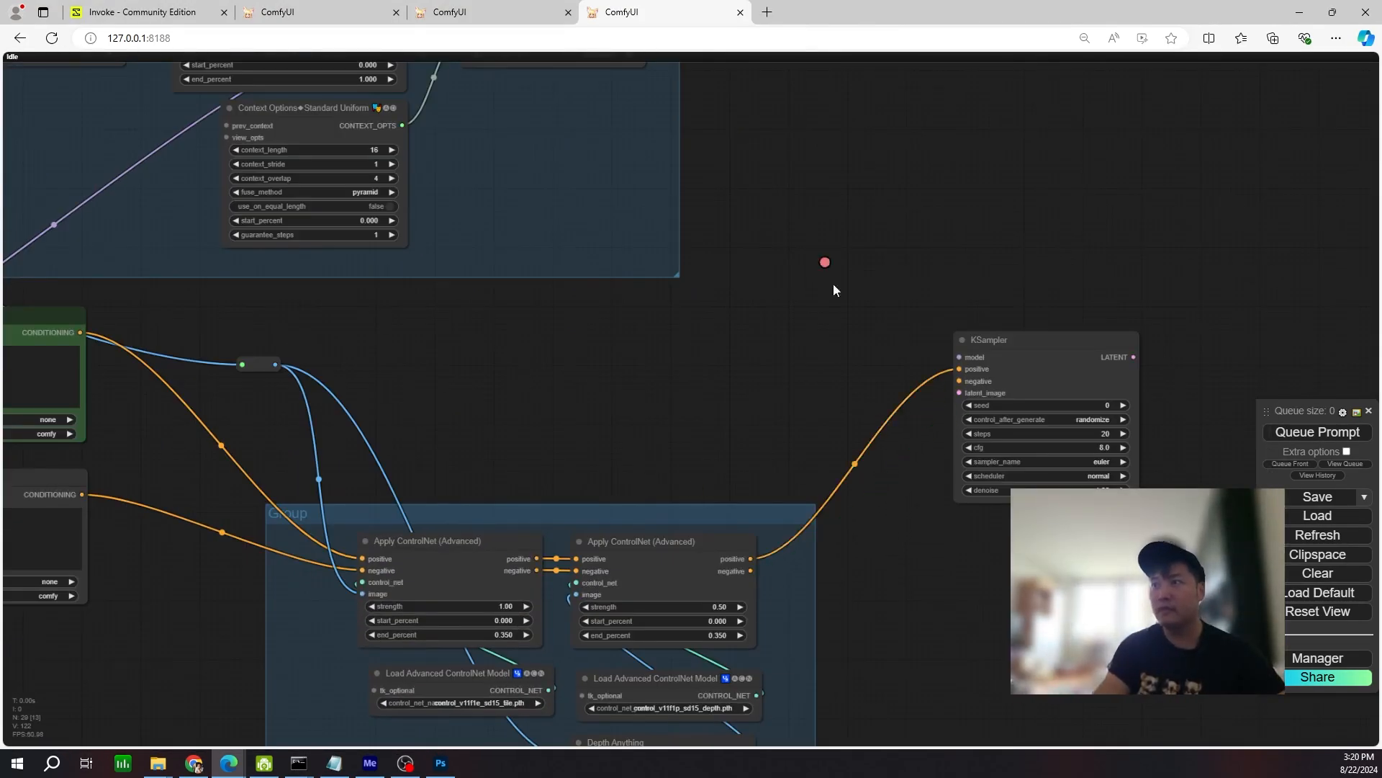
{"action": "left_click_drag", "start_coordinate": [827, 262], "coordinate": [609, 458]}
{"action": "scroll", "coordinate": [823, 720], "scroll_direction": "up", "scroll_amount": 8}
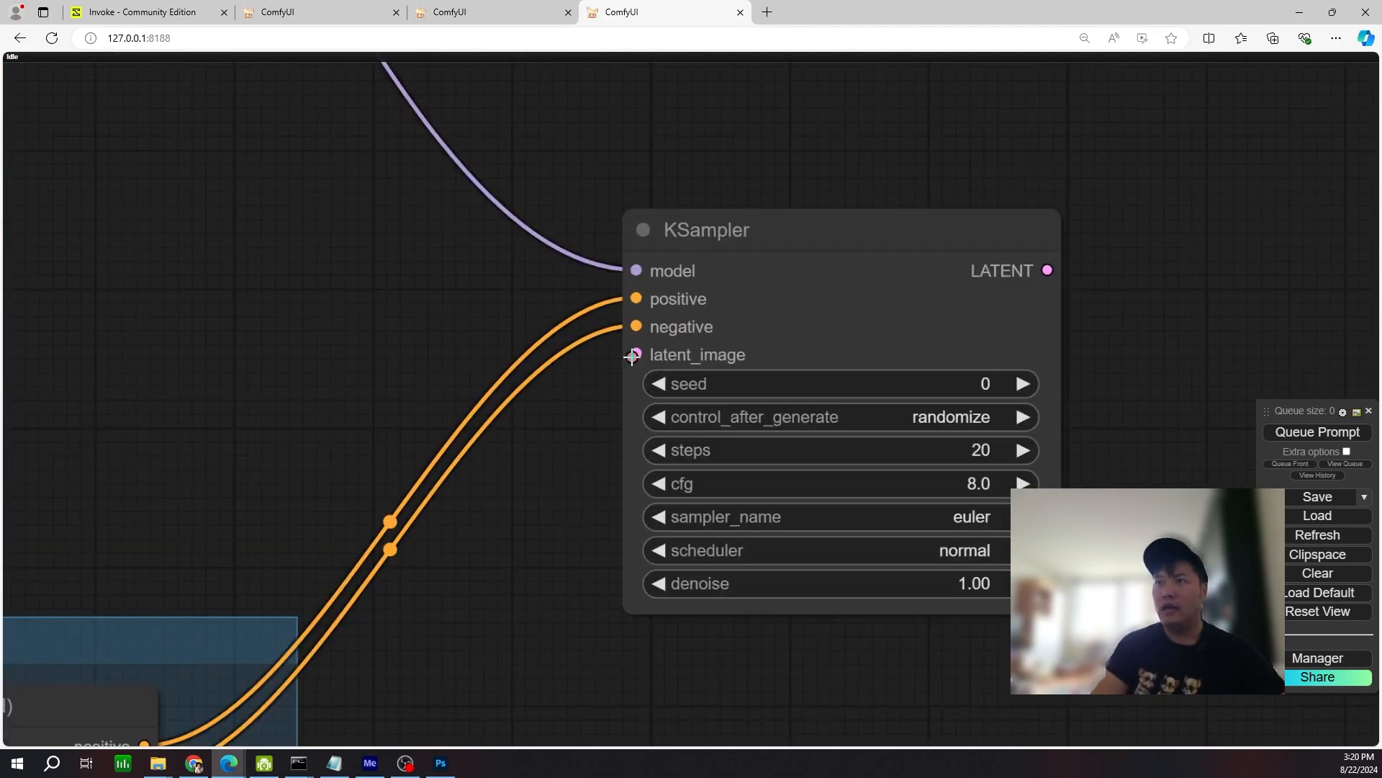
- Add an Empty Latent Image node to the KSampler's latent_image input and set it to 1280 by 720 with batch size 48
{"action": "left_click_drag", "start_coordinate": [619, 741], "coordinate": [666, 595]}
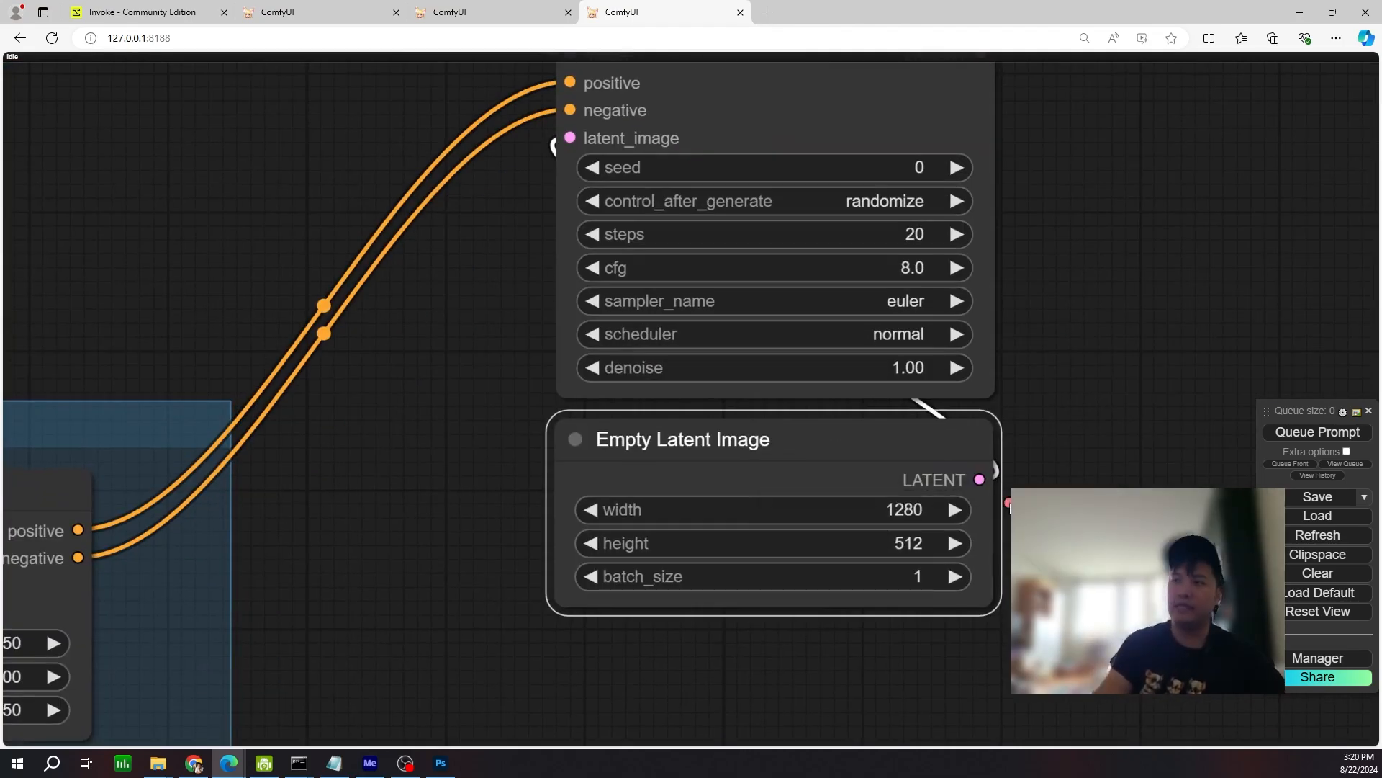
{"action": "left_click", "coordinate": [908, 543]}
{"action": "type", "text": "720"}
{"action": "key", "text": "Return"}
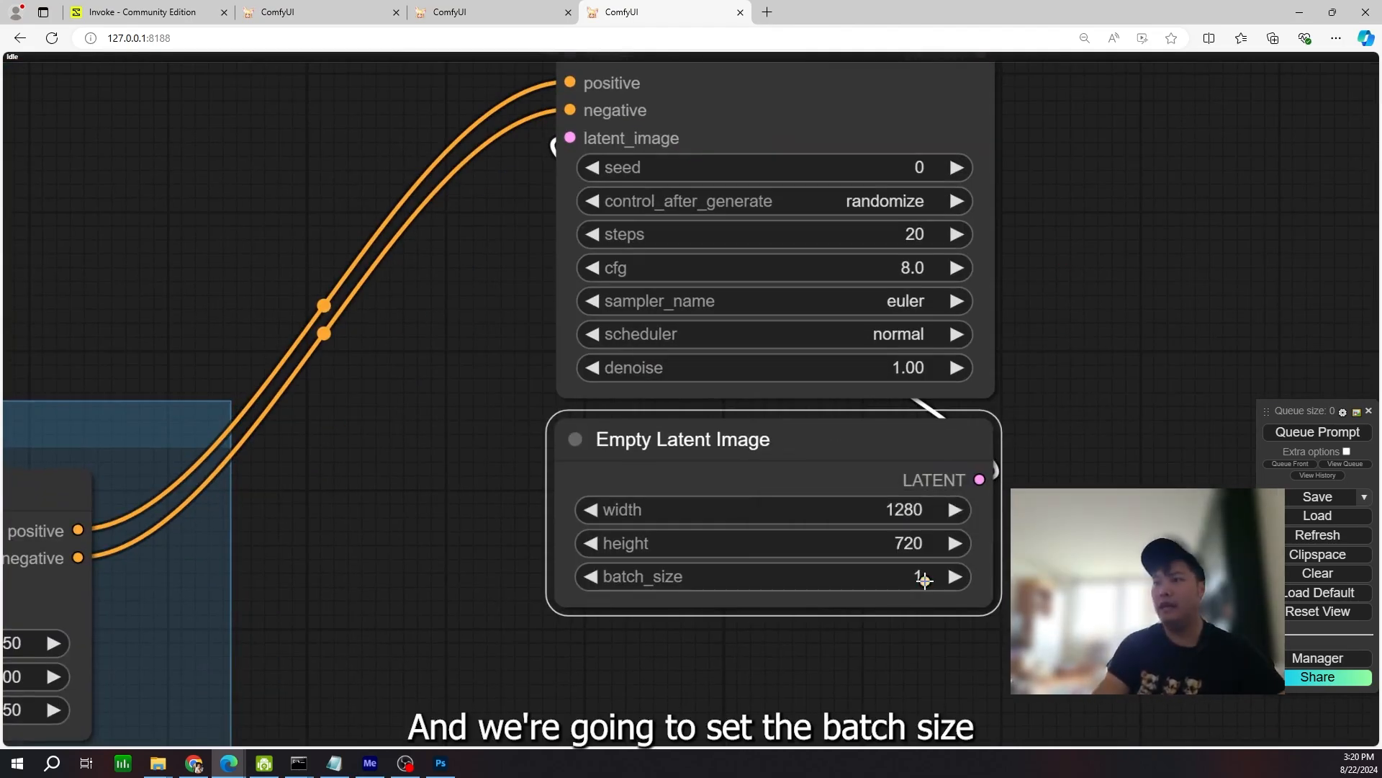
{"action": "left_click", "coordinate": [936, 576]}
{"action": "type", "text": "48"}
{"action": "key", "text": "Return"}
{"action": "scroll", "coordinate": [961, 429], "scroll_direction": "down", "scroll_amount": 3}
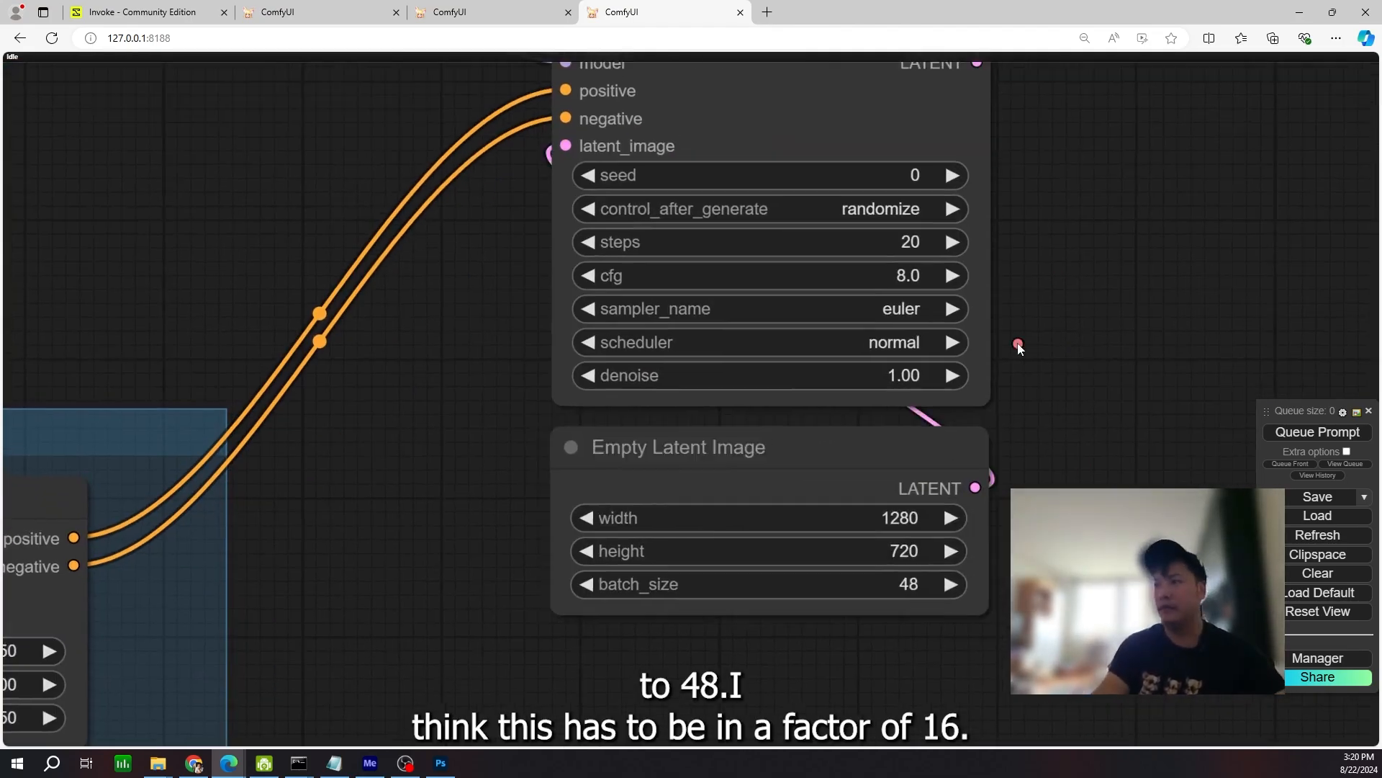
{"action": "scroll", "coordinate": [961, 430], "scroll_direction": "up", "scroll_amount": 2}
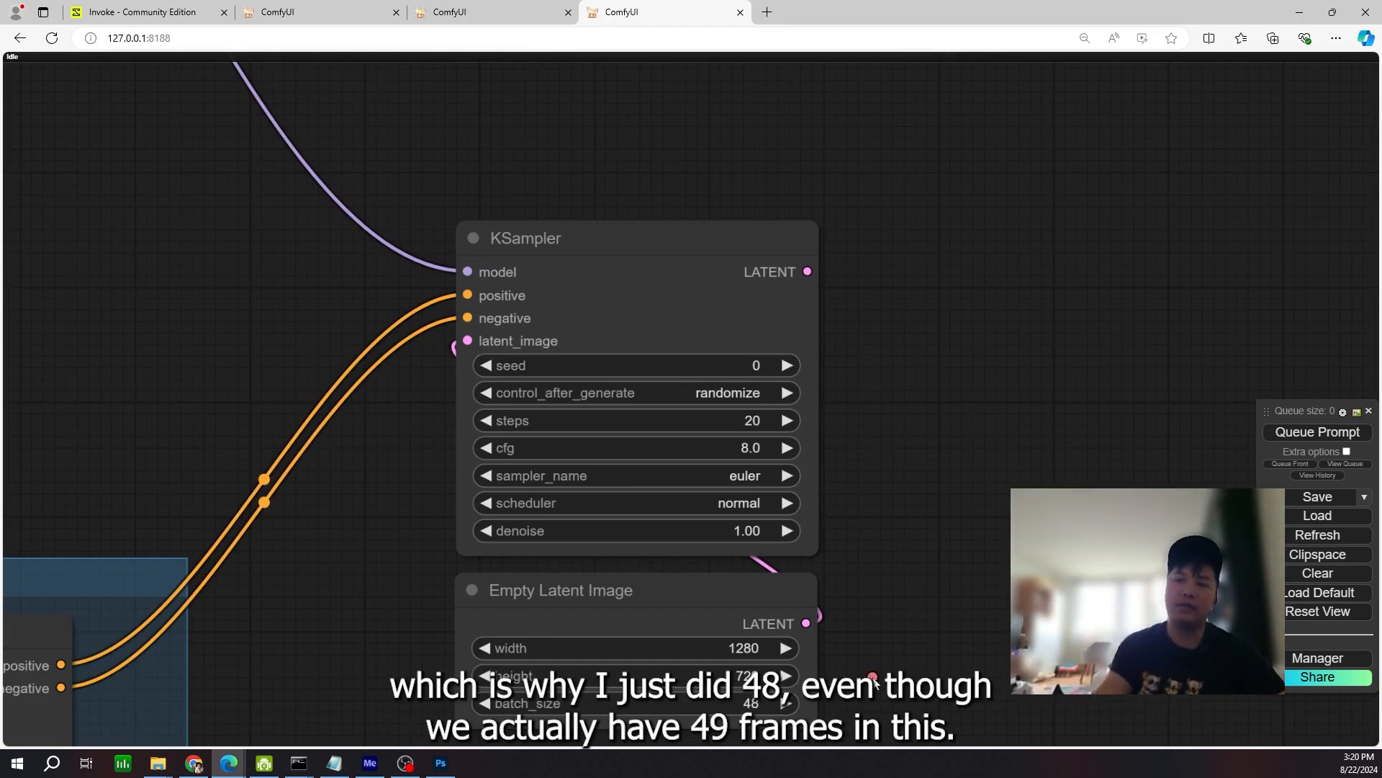
- Examine the RIFE VFI settings and the summon_base Video Combine node that supply the base frames
{"action": "scroll", "coordinate": [928, 572], "scroll_direction": "down", "scroll_amount": 7}
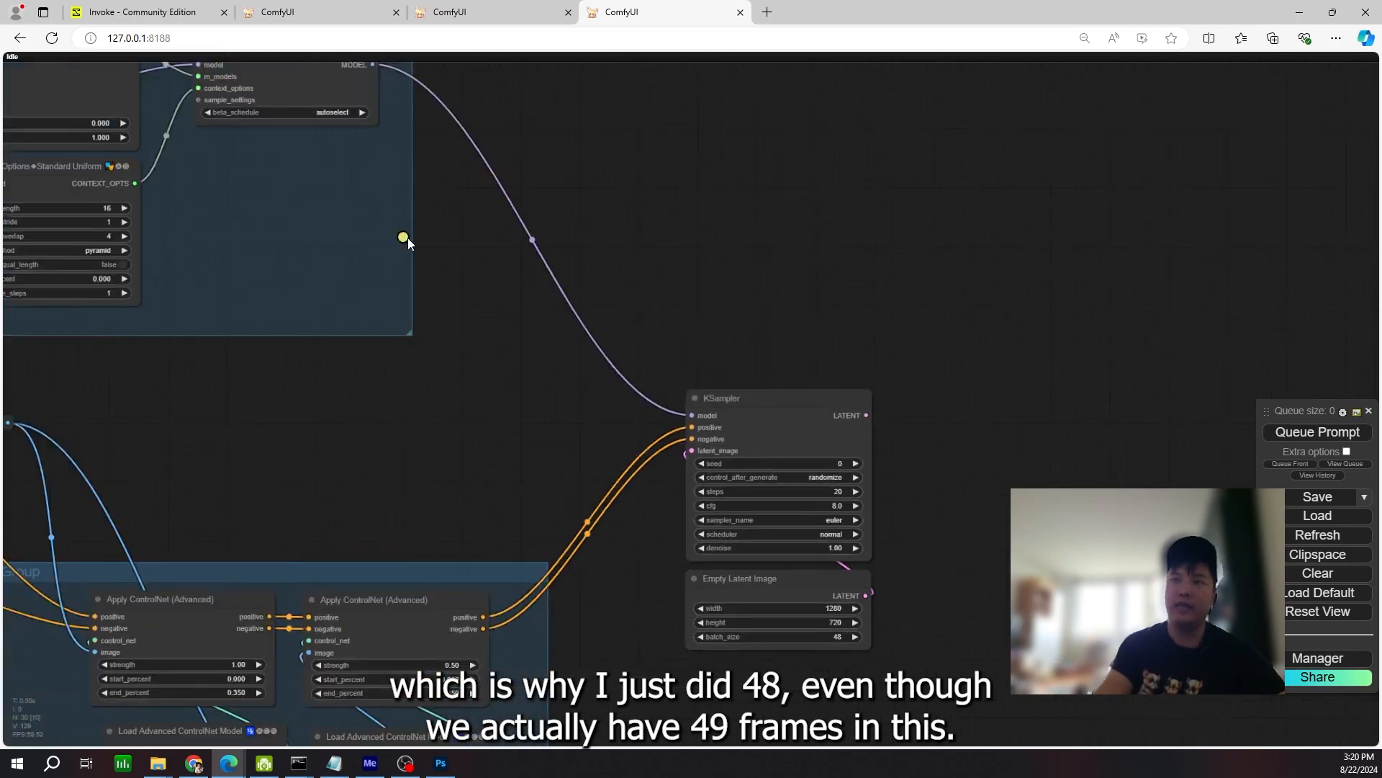
{"action": "left_click_drag", "start_coordinate": [404, 237], "coordinate": [1132, 534]}
{"action": "left_click_drag", "start_coordinate": [379, 357], "coordinate": [972, 432]}
{"action": "left_click_drag", "start_coordinate": [494, 314], "coordinate": [642, 244]}
{"action": "scroll", "coordinate": [735, 204], "scroll_direction": "up", "scroll_amount": 6}
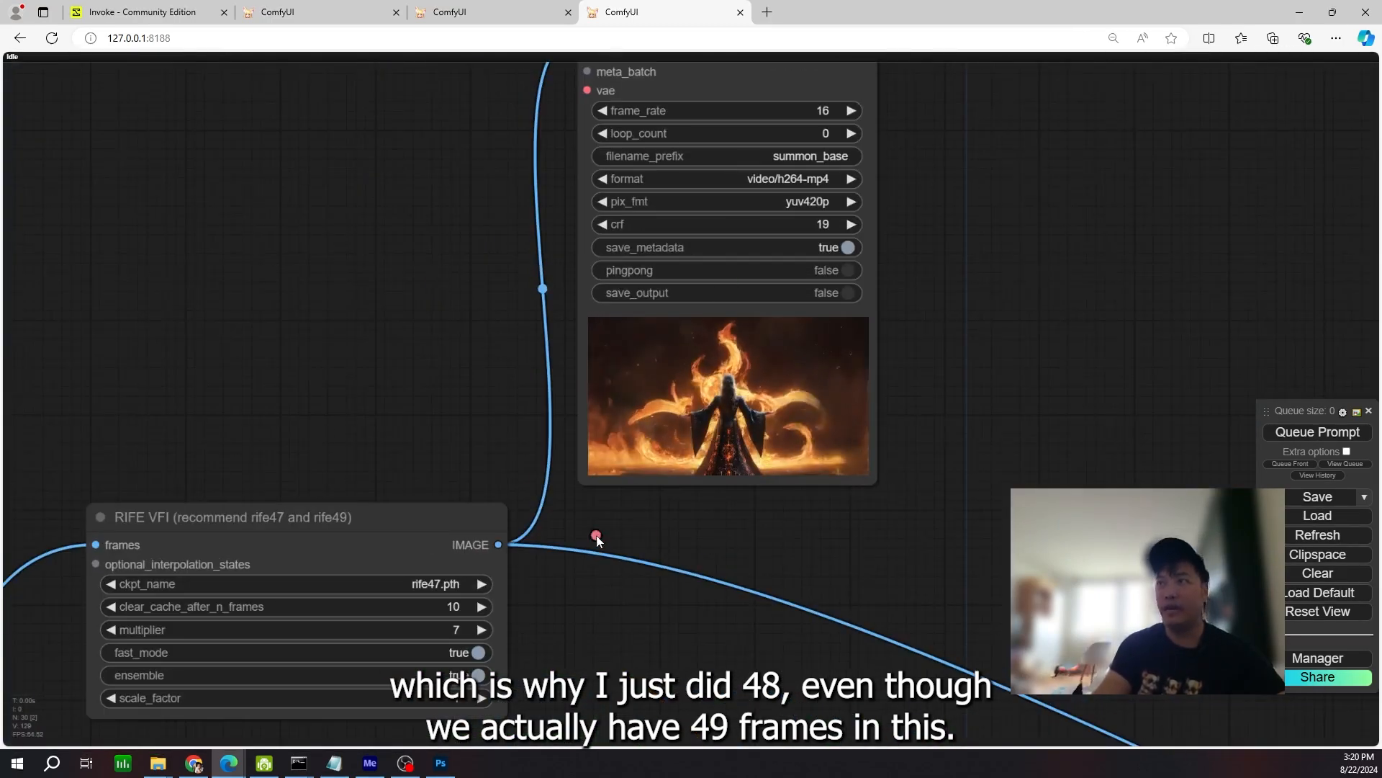
{"action": "left_click_drag", "start_coordinate": [853, 537], "coordinate": [1188, 373]}
{"action": "scroll", "coordinate": [710, 506], "scroll_direction": "down", "scroll_amount": 4}
{"action": "left_click_drag", "start_coordinate": [661, 502], "coordinate": [307, 455]}
{"action": "scroll", "coordinate": [718, 484], "scroll_direction": "down", "scroll_amount": 6}
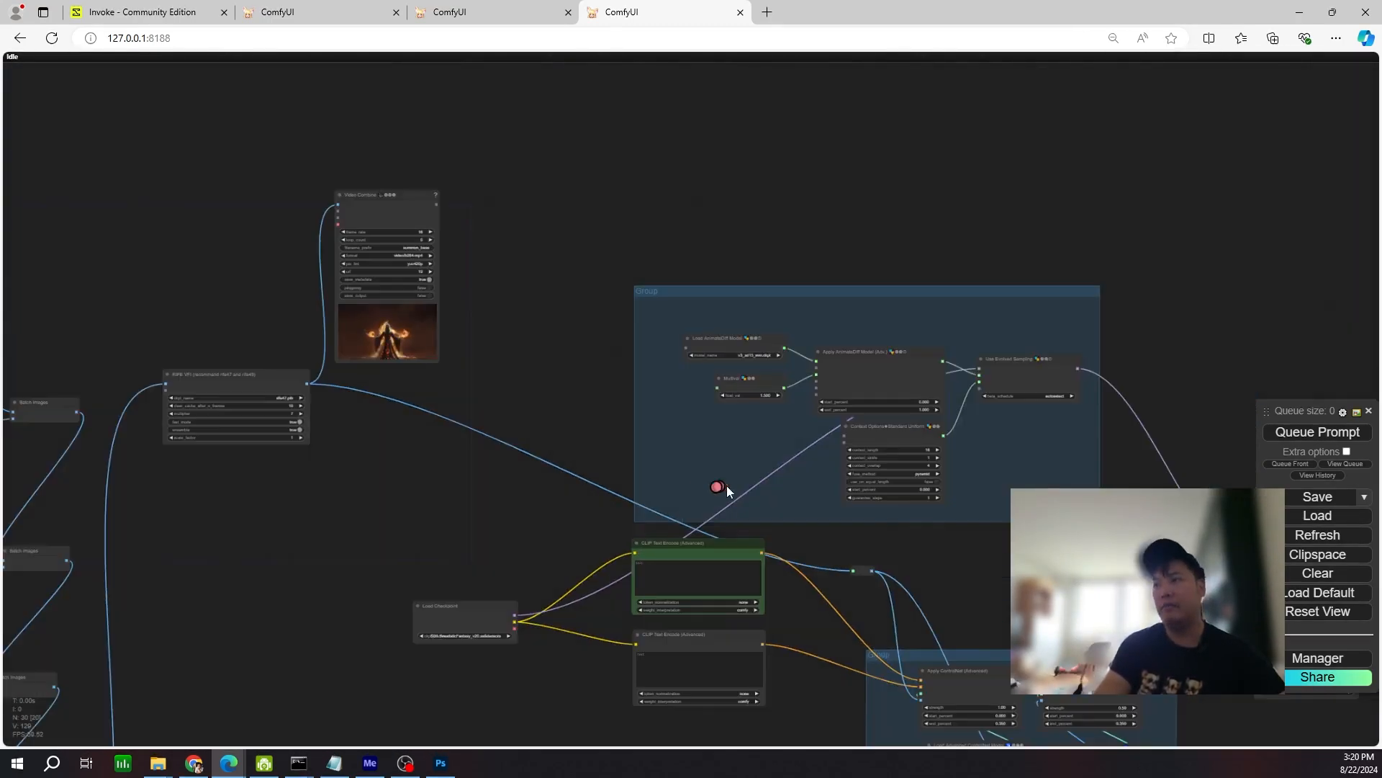
- Set the KSampler's cfg to 12
{"action": "scroll", "coordinate": [612, 469], "scroll_direction": "up", "scroll_amount": 10}
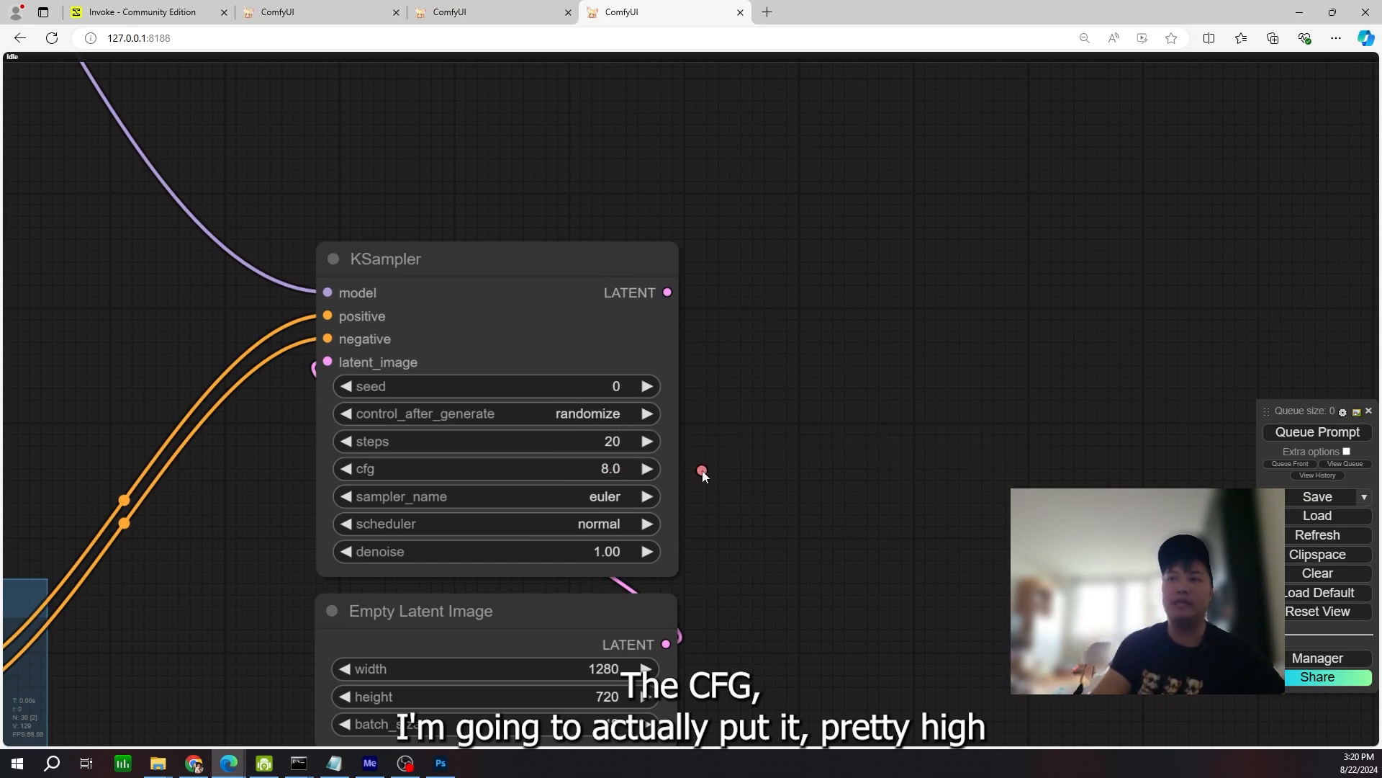
{"action": "left_click_drag", "start_coordinate": [613, 472], "coordinate": [618, 471]}
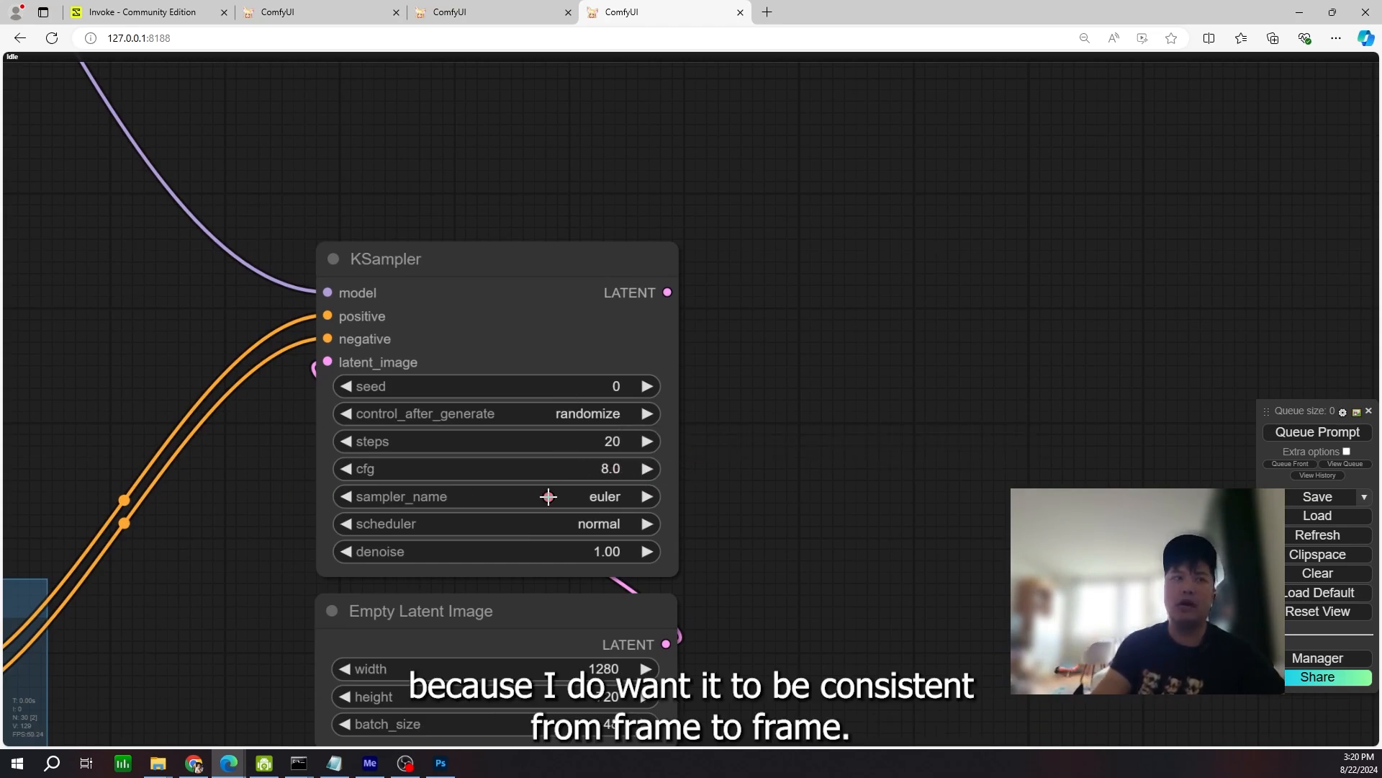
{"action": "left_click", "coordinate": [618, 472]}
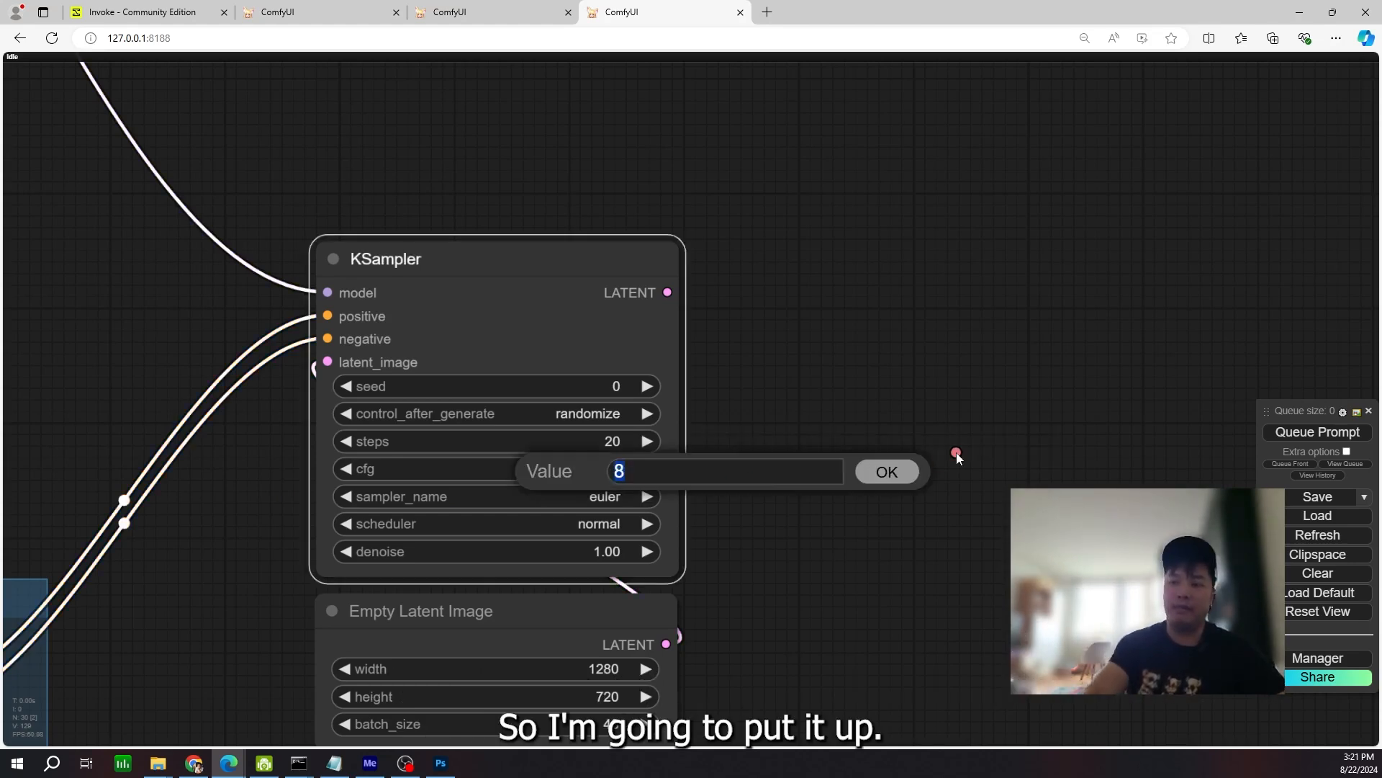
{"action": "type", "text": "12"}
{"action": "key", "text": "Return"}
{"action": "left_click", "coordinate": [832, 390]}
- Enter the positive prompt "back view of a female mage summoning a flame dragon made out of translucent fire, fire magic, flames all around, plain black background"
{"action": "scroll", "coordinate": [832, 390], "scroll_direction": "down", "scroll_amount": 10}
{"action": "scroll", "coordinate": [681, 292], "scroll_direction": "up", "scroll_amount": 5}
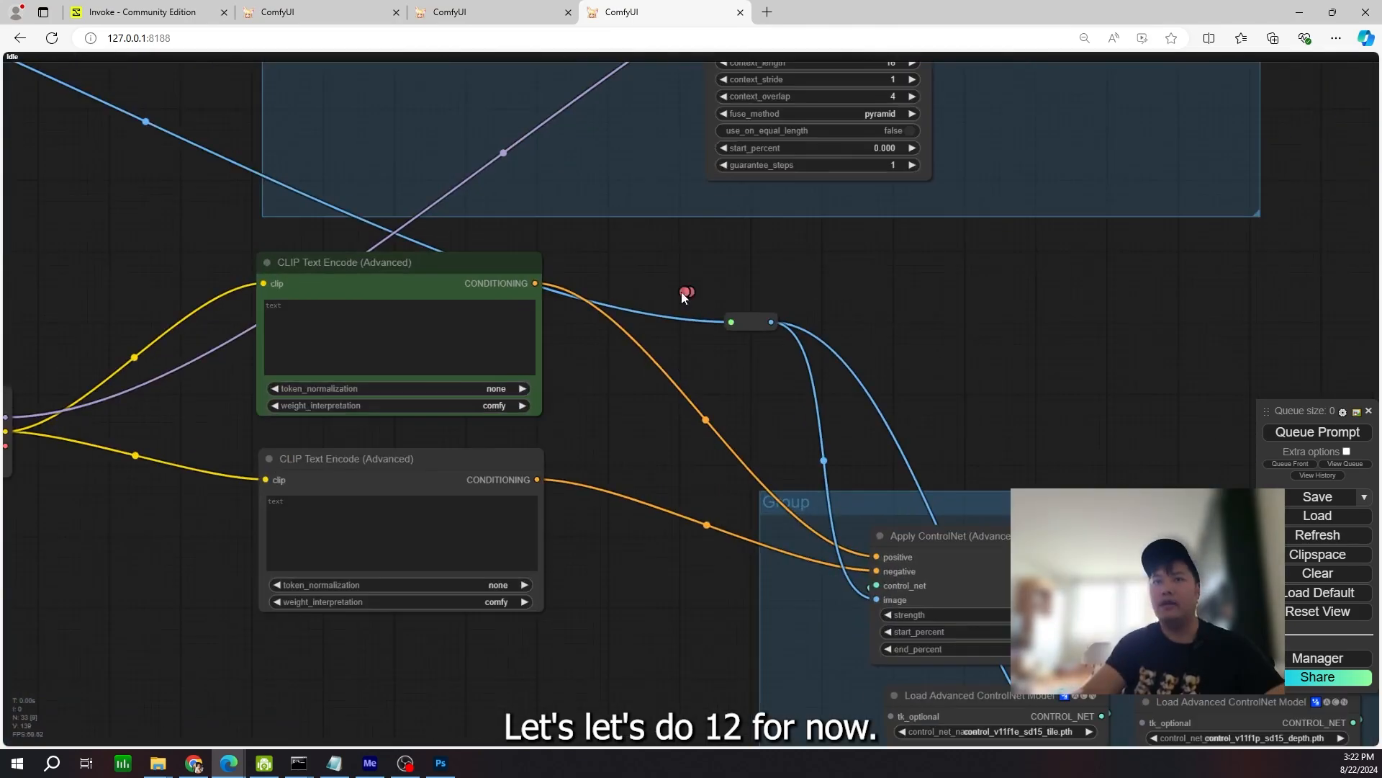
{"action": "left_click_drag", "start_coordinate": [612, 306], "coordinate": [929, 340]}
{"action": "scroll", "coordinate": [928, 344], "scroll_direction": "up", "scroll_amount": 4}
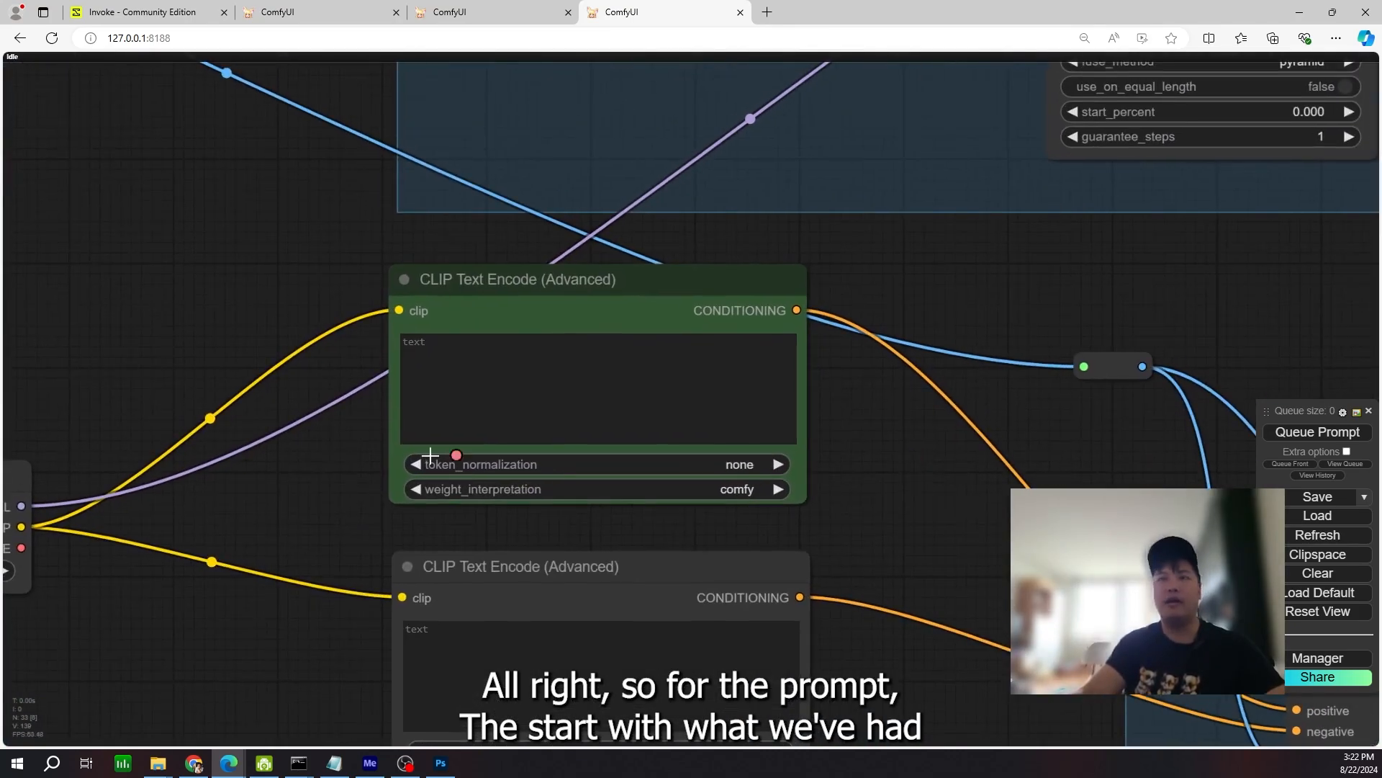
{"action": "left_click", "coordinate": [596, 354]}
{"action": "type", "text": "back view of a female mage summoning a flame dragon made out of translucent fire, fire magic, flames all around, plain blak background"}
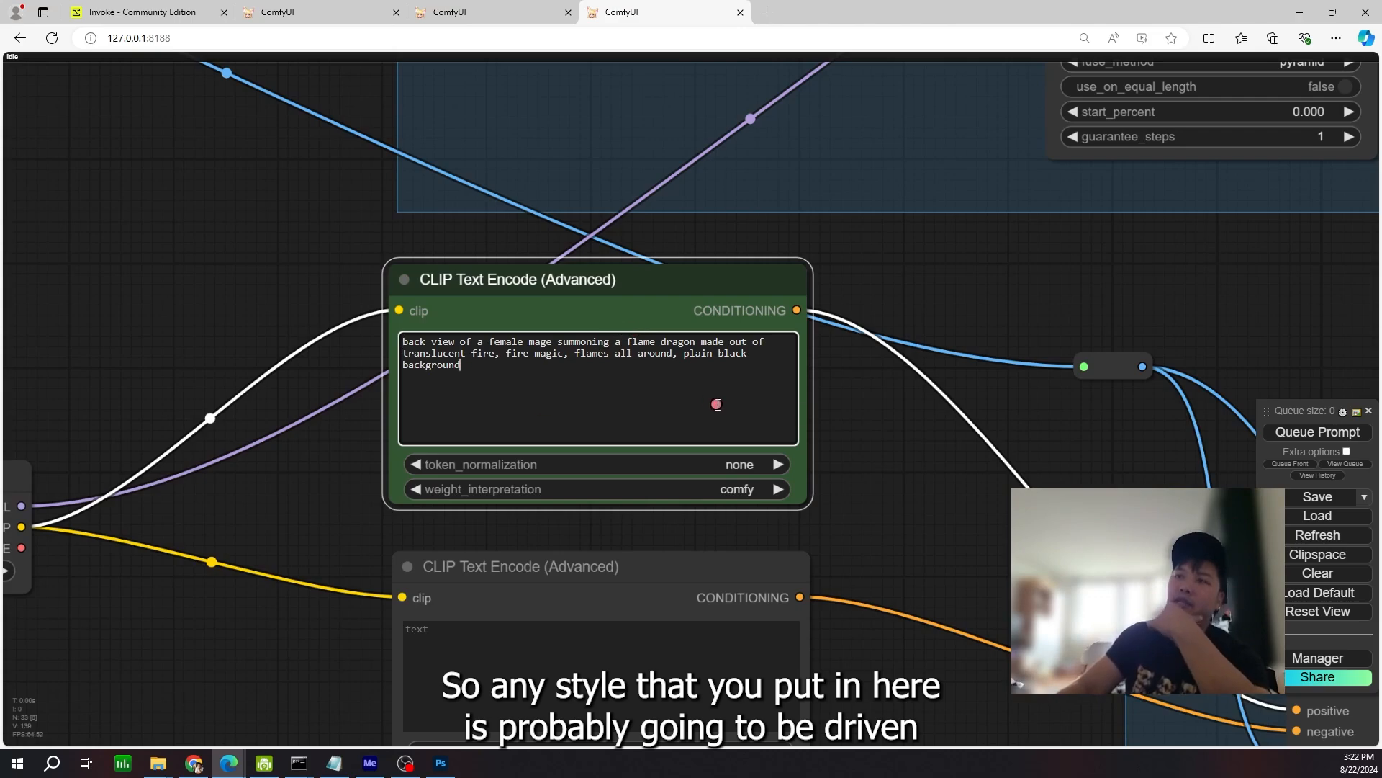
- Examine how the checkpoint, positive prompt, tile ControlNet and AnimateDiff nodes drive the style
{"action": "scroll", "coordinate": [979, 494], "scroll_direction": "down", "scroll_amount": 5}
{"action": "left_click_drag", "start_coordinate": [995, 501], "coordinate": [597, 411]}
{"action": "left_click_drag", "start_coordinate": [1011, 423], "coordinate": [1160, 432]}
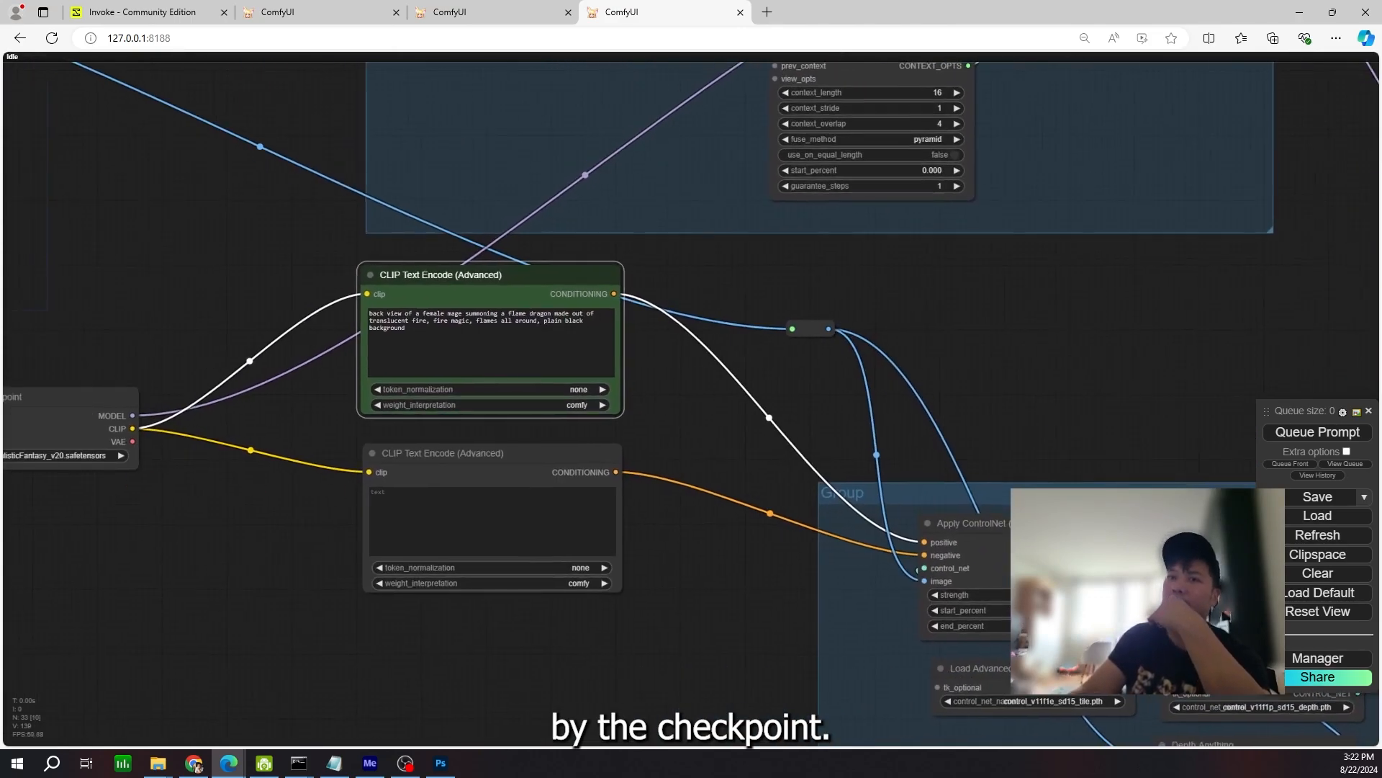
{"action": "scroll", "coordinate": [893, 428], "scroll_direction": "down", "scroll_amount": 4}
{"action": "left_click_drag", "start_coordinate": [917, 435], "coordinate": [727, 353]}
{"action": "scroll", "coordinate": [858, 520], "scroll_direction": "up", "scroll_amount": 5}
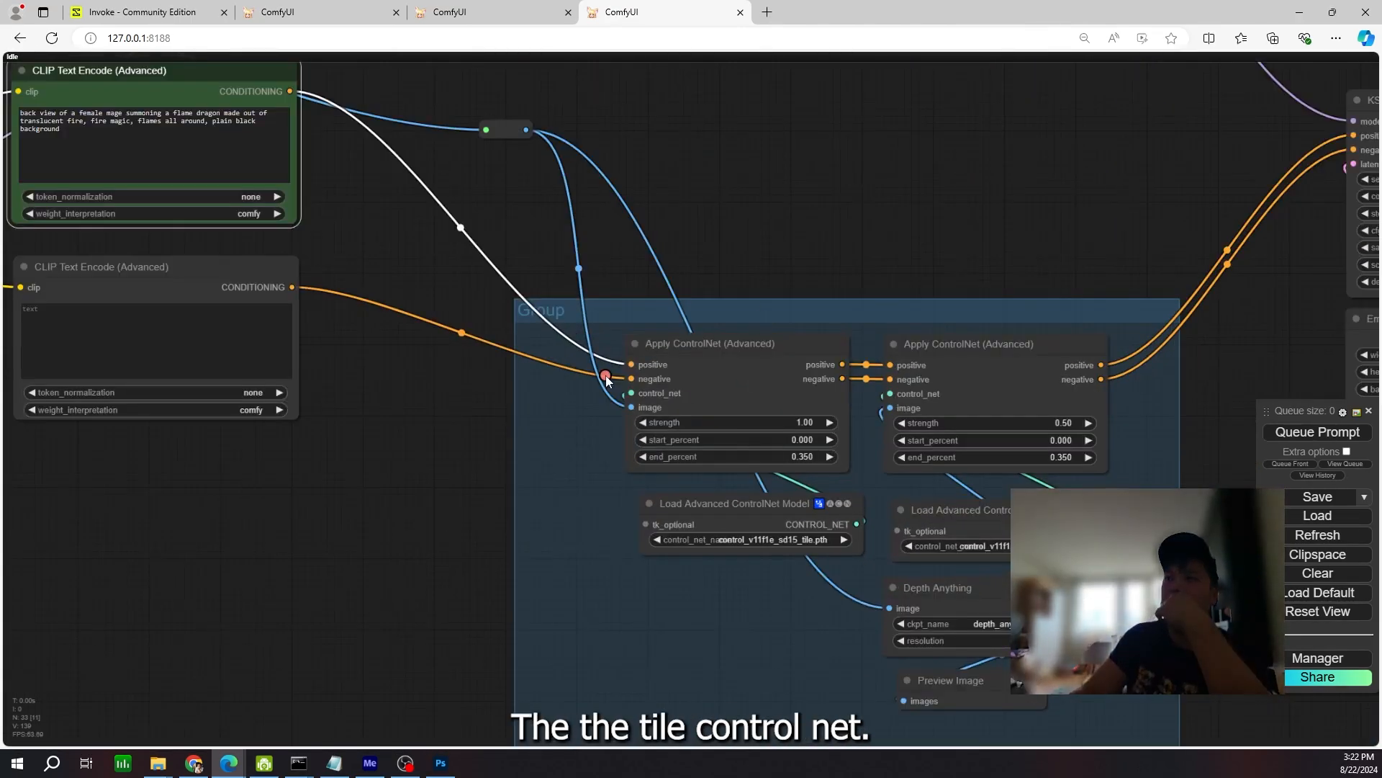
{"action": "left_click_drag", "start_coordinate": [749, 227], "coordinate": [949, 465]}
{"action": "scroll", "coordinate": [892, 313], "scroll_direction": "down", "scroll_amount": 4}
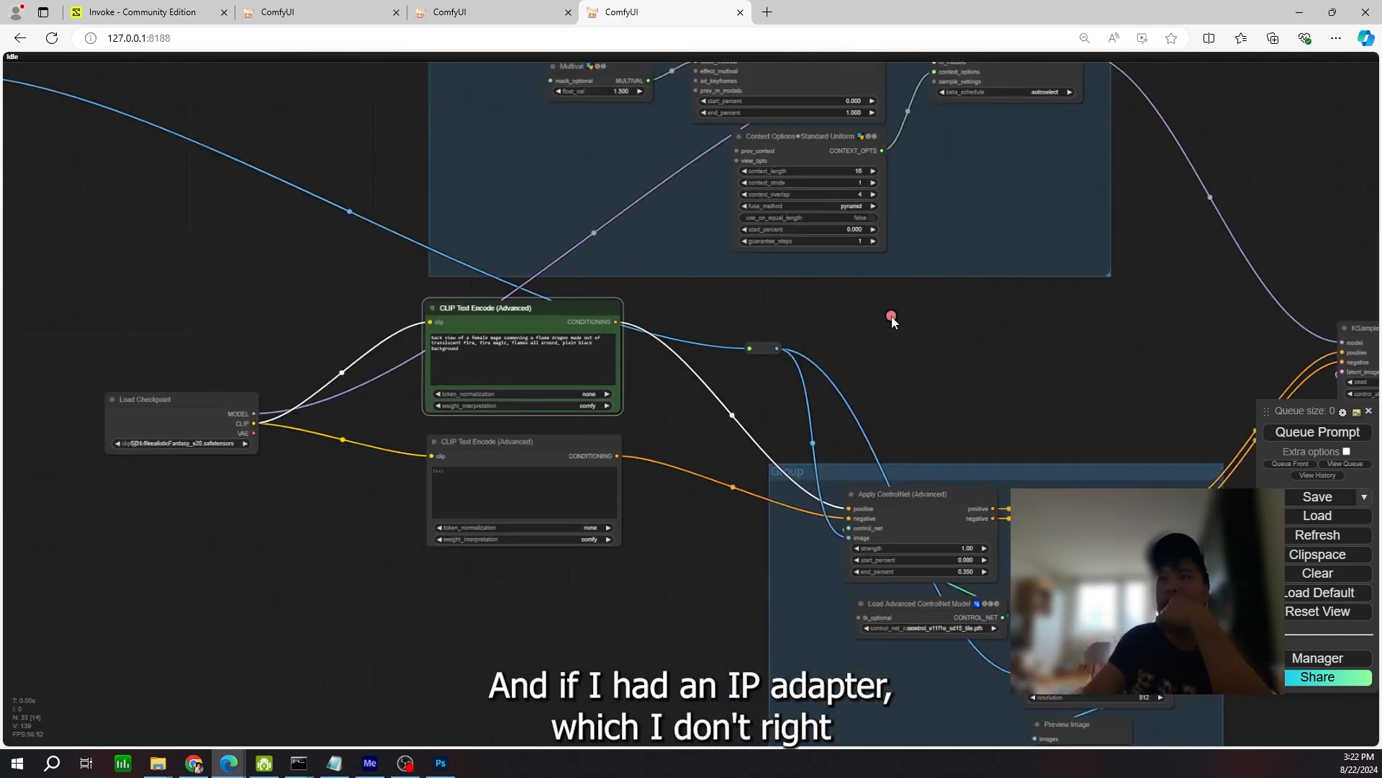
{"action": "left_click_drag", "start_coordinate": [892, 315], "coordinate": [919, 411]}
{"action": "scroll", "coordinate": [723, 455], "scroll_direction": "up", "scroll_amount": 5}
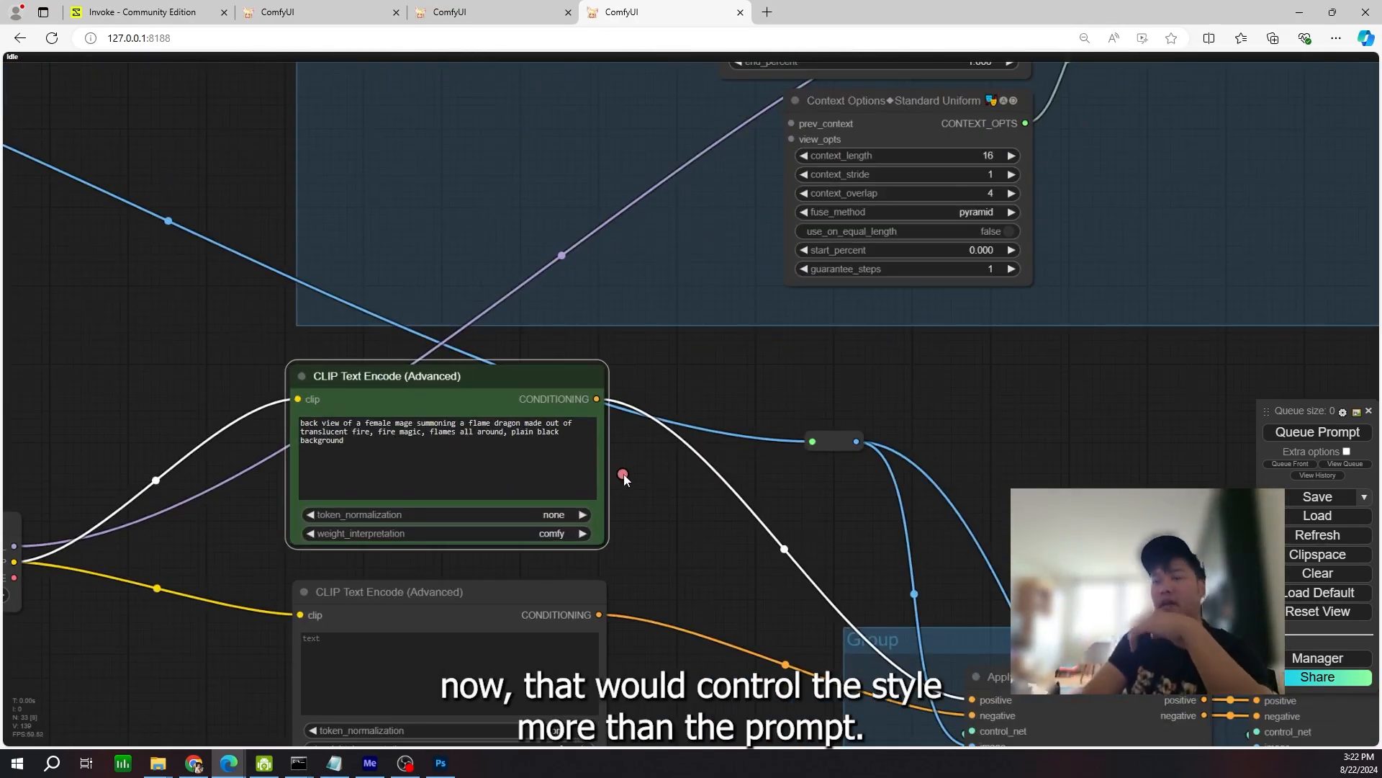
{"action": "scroll", "coordinate": [658, 480], "scroll_direction": "up", "scroll_amount": 5}
{"action": "left_click_drag", "start_coordinate": [642, 473], "coordinate": [786, 463]}
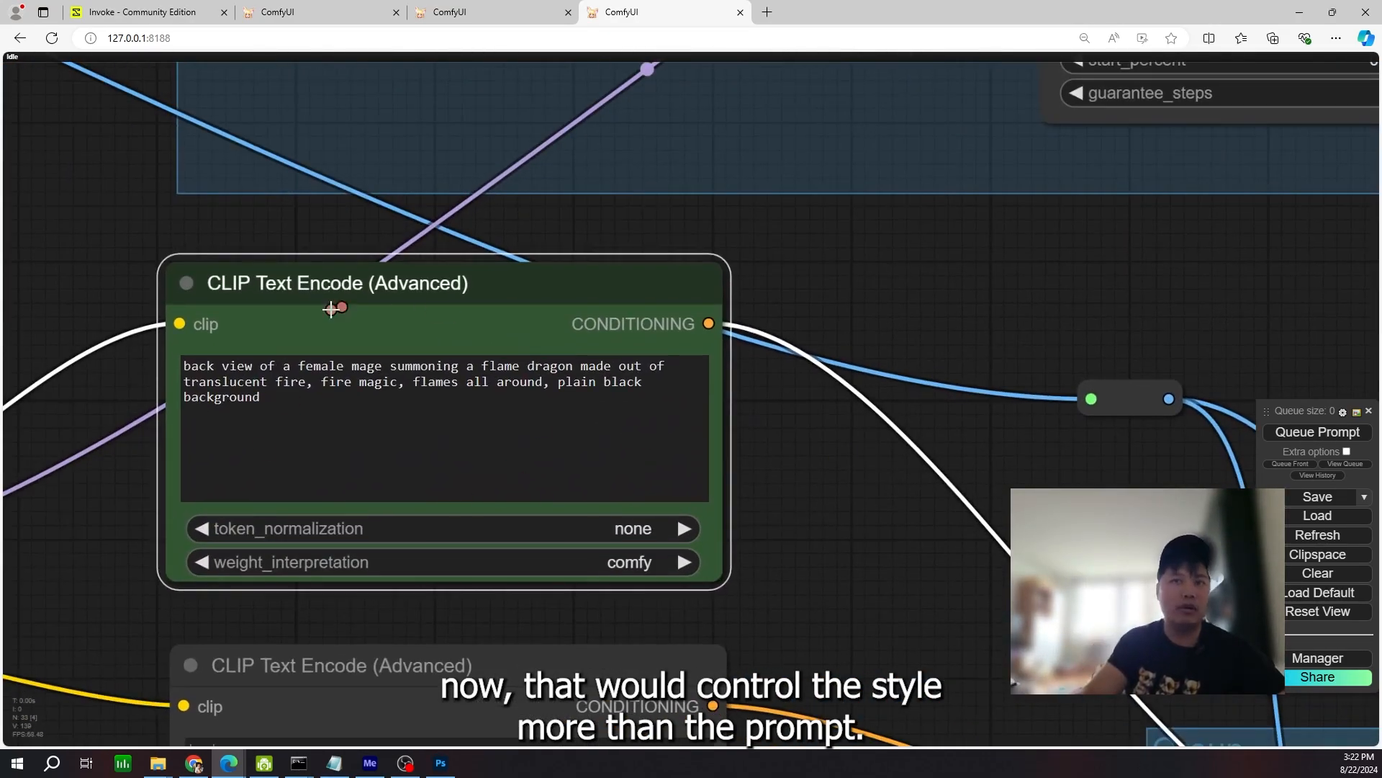
{"action": "left_click_drag", "start_coordinate": [605, 461], "coordinate": [718, 462]}
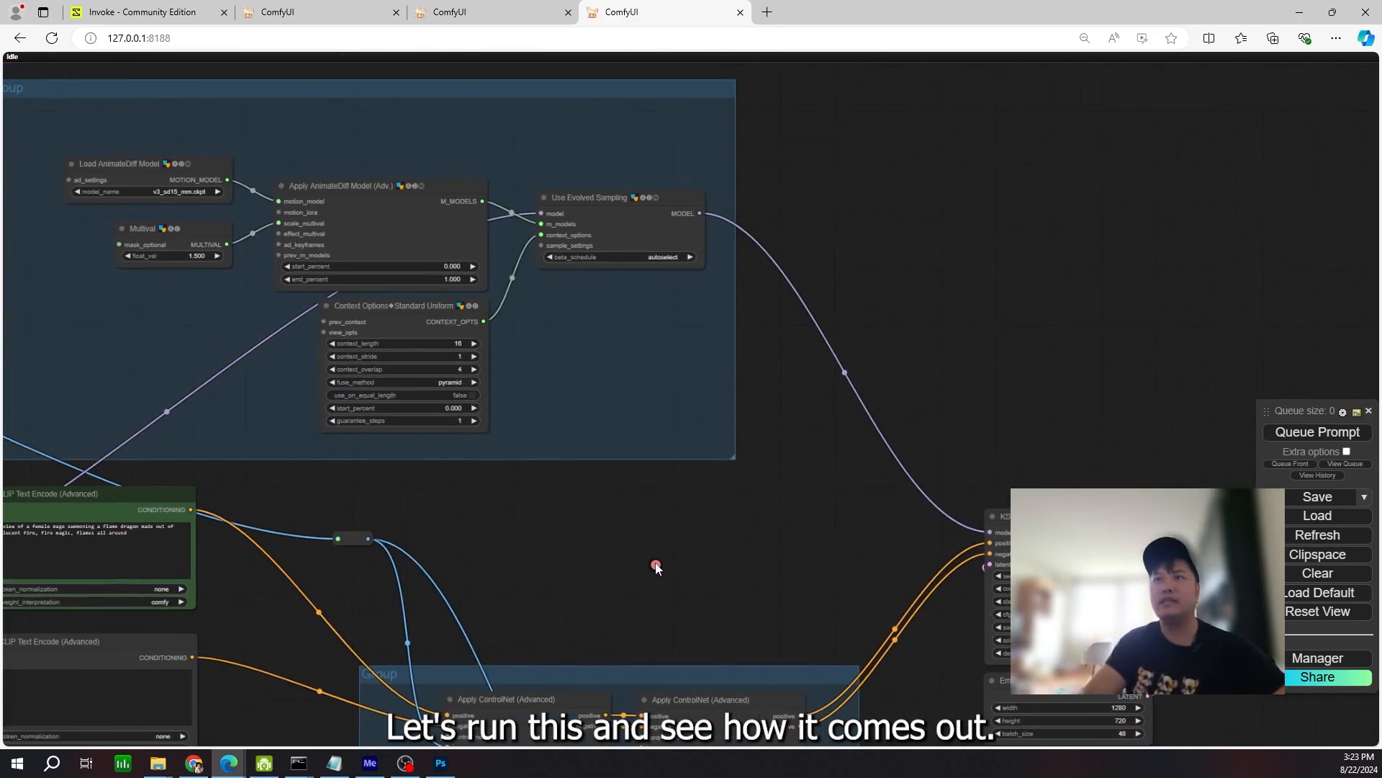
{"action": "left_click_drag", "start_coordinate": [656, 567], "coordinate": [655, 564]}
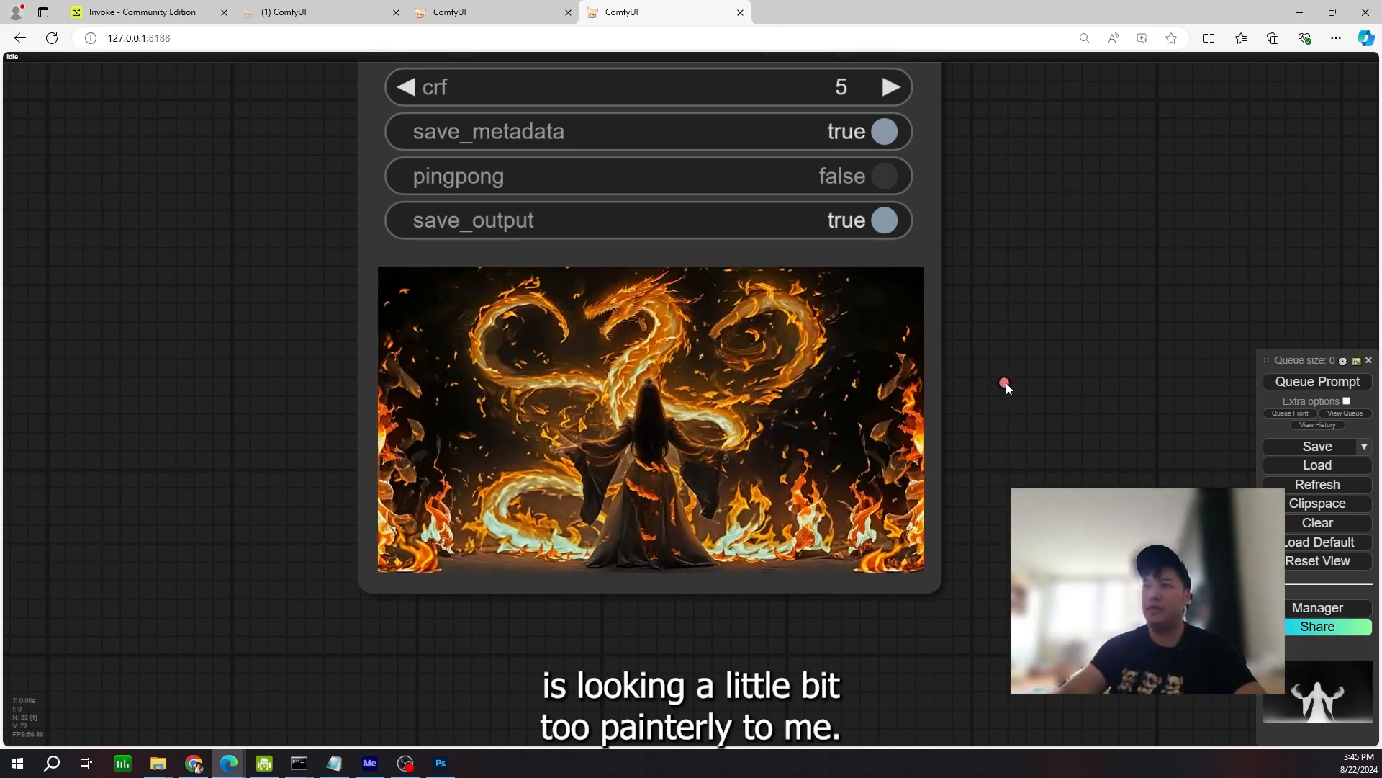
- Review the rendered flame dragon video in the OUT_dragonsummon Video Combine node
{"action": "scroll", "coordinate": [1005, 383], "scroll_direction": "down", "scroll_amount": 5}
{"action": "scroll", "coordinate": [864, 389], "scroll_direction": "up", "scroll_amount": 6}
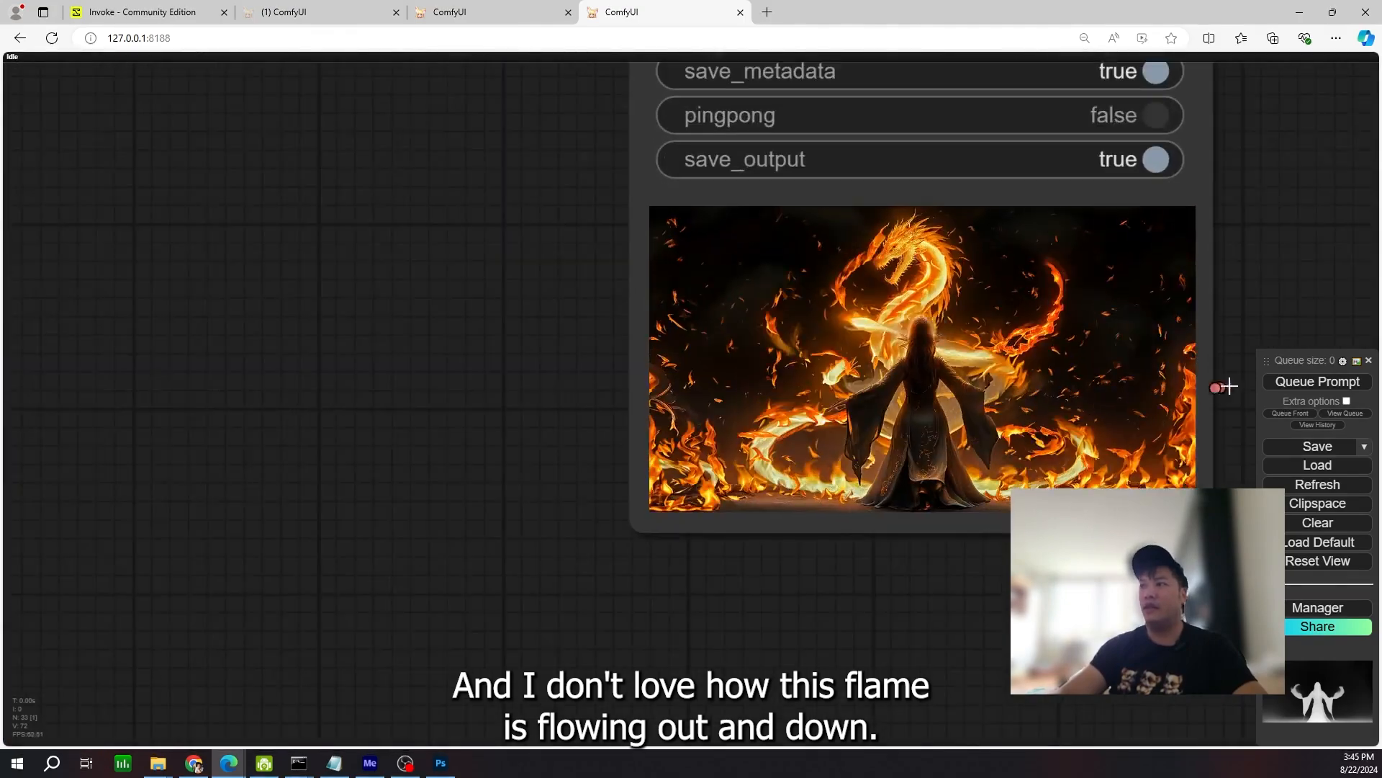
{"action": "left_click_drag", "start_coordinate": [1229, 387], "coordinate": [1030, 426]}
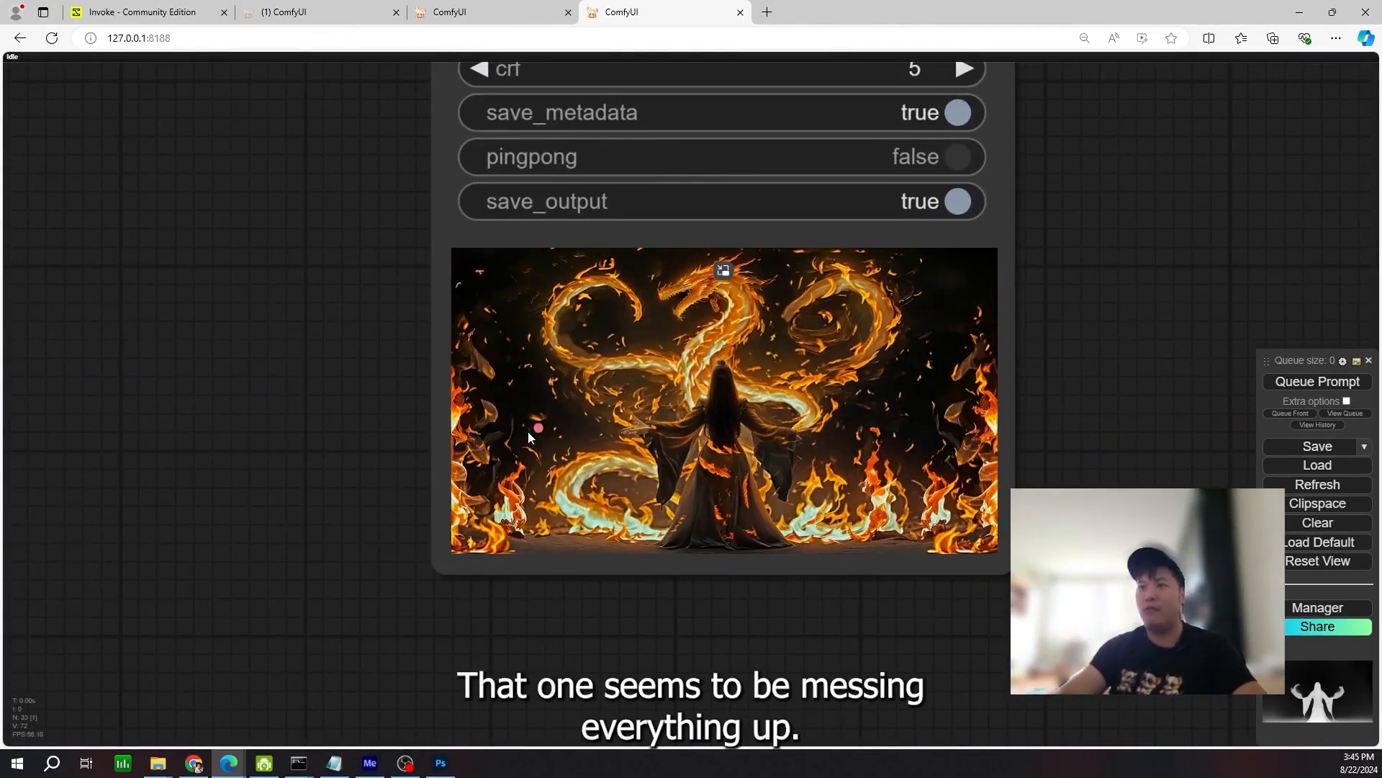
{"action": "scroll", "coordinate": [174, 429], "scroll_direction": "down", "scroll_amount": 5}
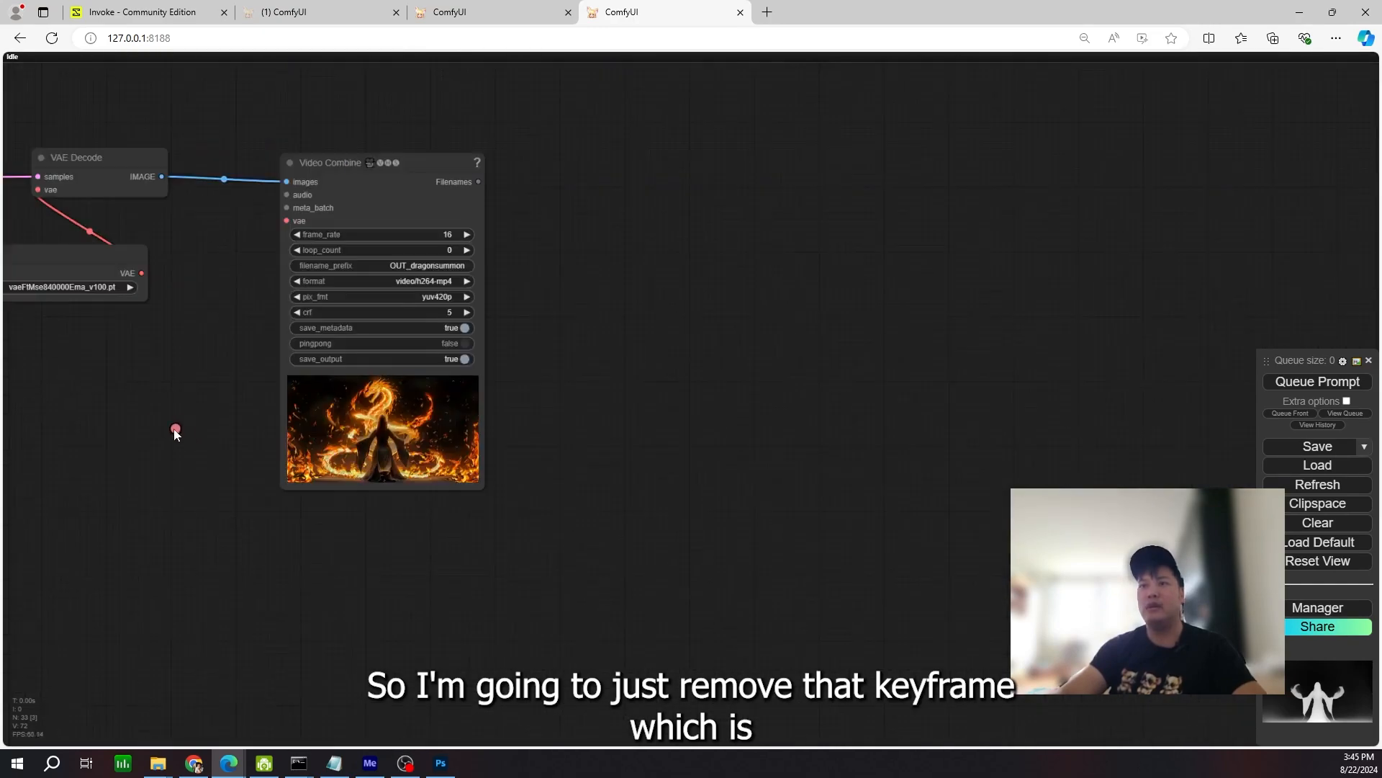
- Move the Load Image node holding the third keyframe, with the spread-out flame arms, out to the left of the keyframe column
{"action": "left_click_drag", "start_coordinate": [174, 429], "coordinate": [1368, 256]}
{"action": "scroll", "coordinate": [515, 310], "scroll_direction": "up", "scroll_amount": 6}
{"action": "left_click_drag", "start_coordinate": [523, 326], "coordinate": [276, 440]}
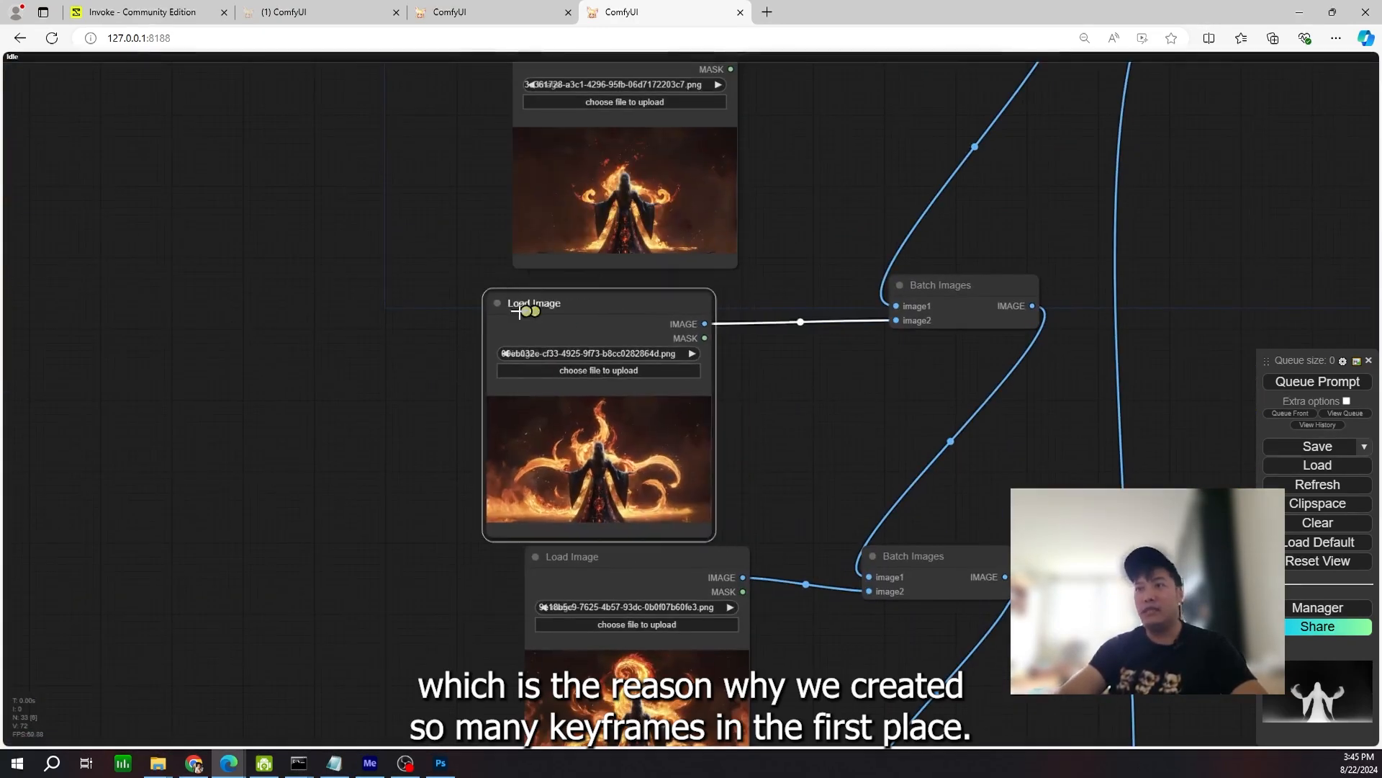
{"action": "left_click_drag", "start_coordinate": [519, 311], "coordinate": [250, 323]}
{"action": "left_click_drag", "start_coordinate": [625, 315], "coordinate": [566, 533]}
{"action": "left_click_drag", "start_coordinate": [608, 397], "coordinate": [674, 242]}
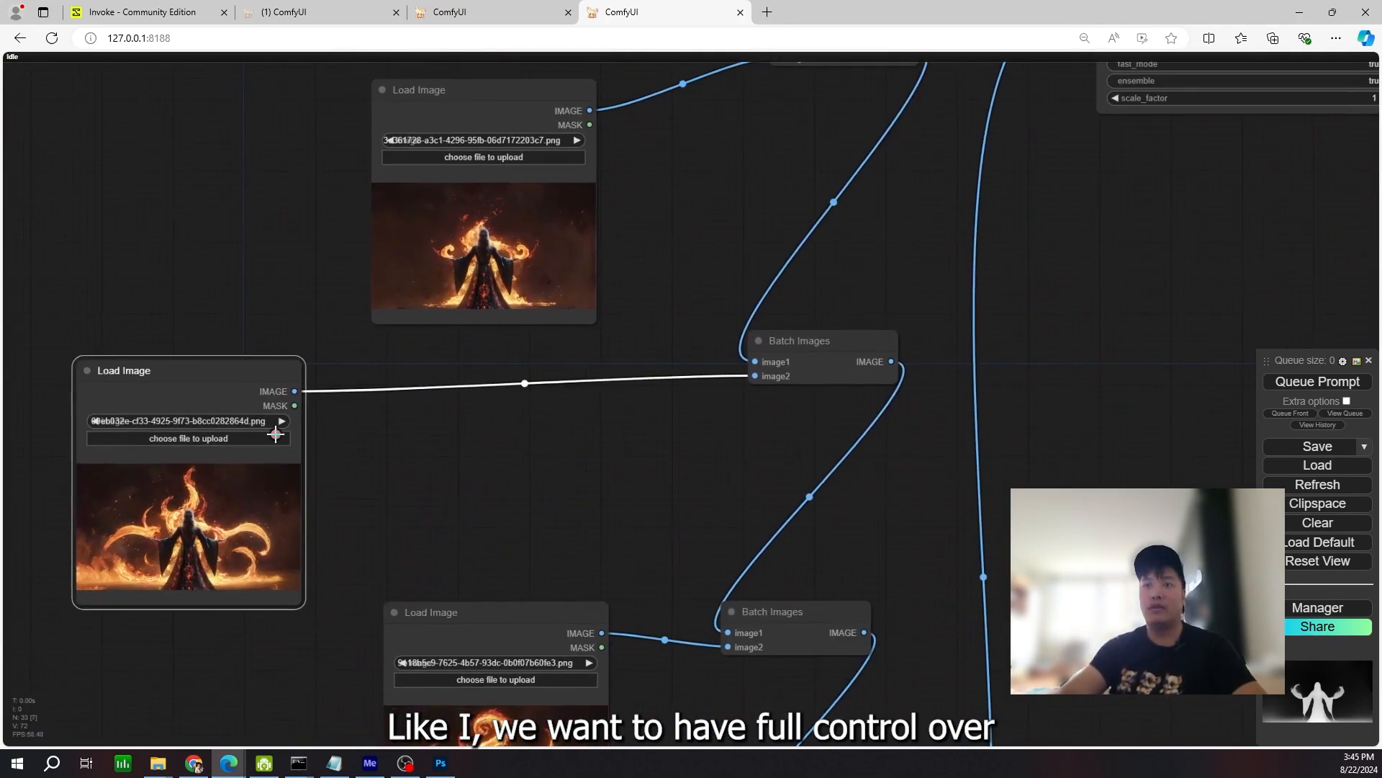
{"action": "left_click_drag", "start_coordinate": [472, 478], "coordinate": [720, 473]}
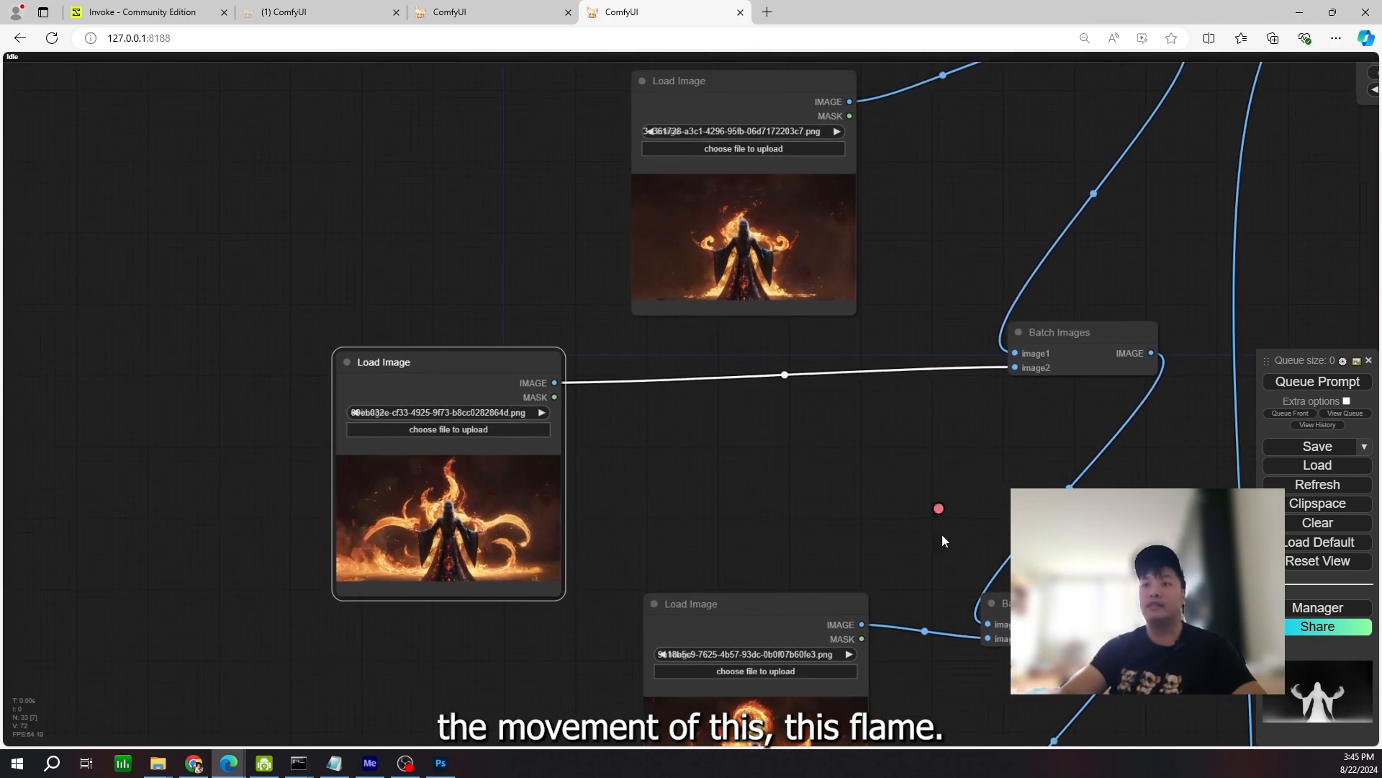
{"action": "left_click_drag", "start_coordinate": [854, 413], "coordinate": [797, 483]}
{"action": "left_click_drag", "start_coordinate": [406, 426], "coordinate": [277, 411]}
{"action": "left_click_drag", "start_coordinate": [857, 287], "coordinate": [703, 369]}
{"action": "scroll", "coordinate": [703, 369], "scroll_direction": "down", "scroll_amount": 1}
{"action": "left_click_drag", "start_coordinate": [656, 243], "coordinate": [772, 229]}
{"action": "left_click_drag", "start_coordinate": [266, 474], "coordinate": [389, 457]}
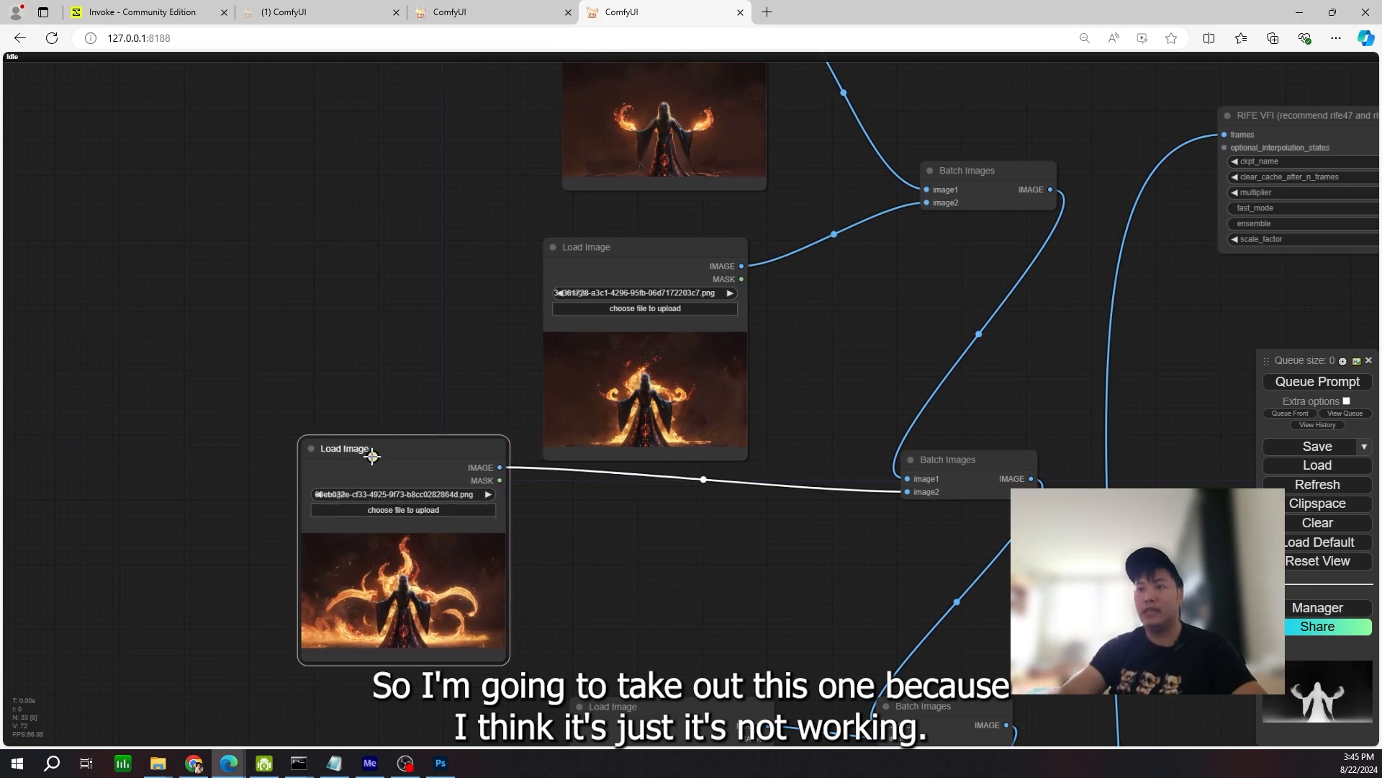
{"action": "left_click_drag", "start_coordinate": [588, 574], "coordinate": [574, 469]}
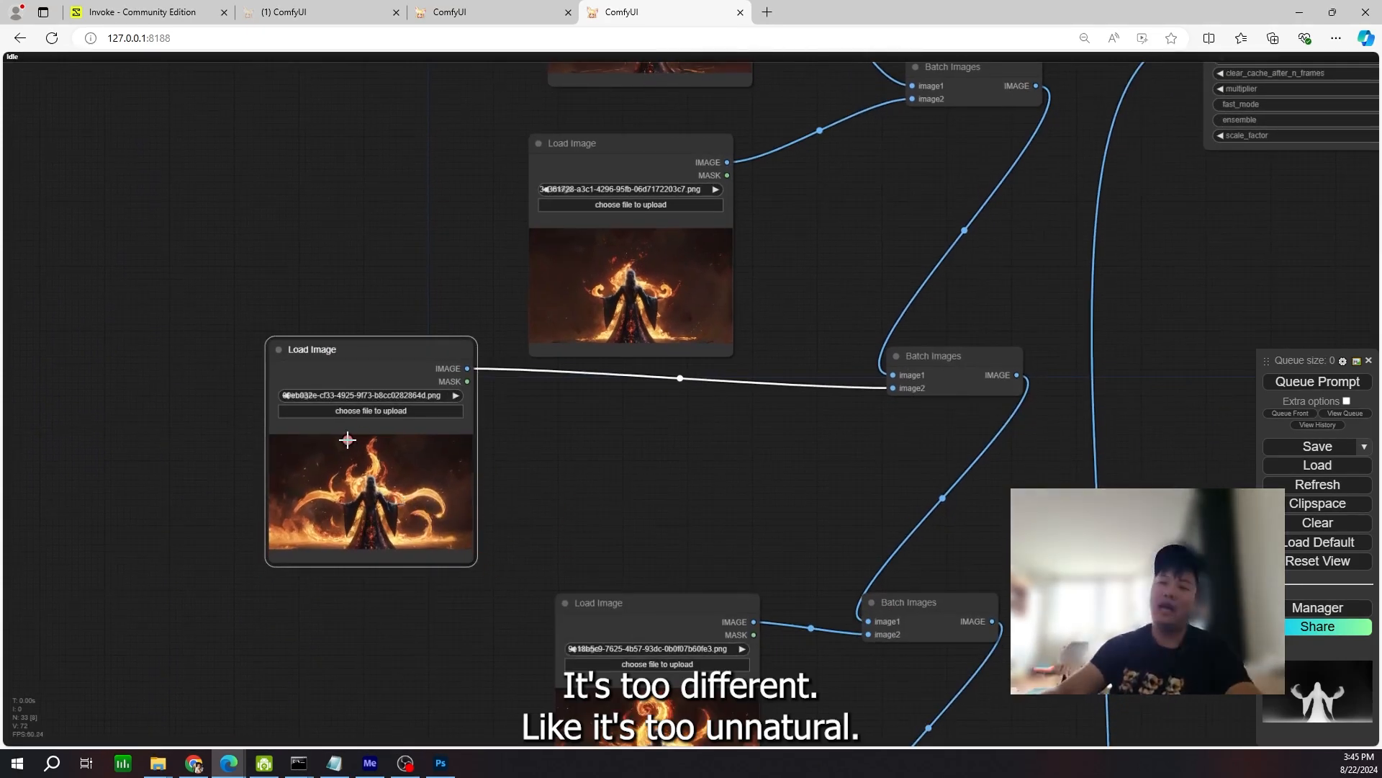
{"action": "left_click_drag", "start_coordinate": [749, 476], "coordinate": [679, 531]}
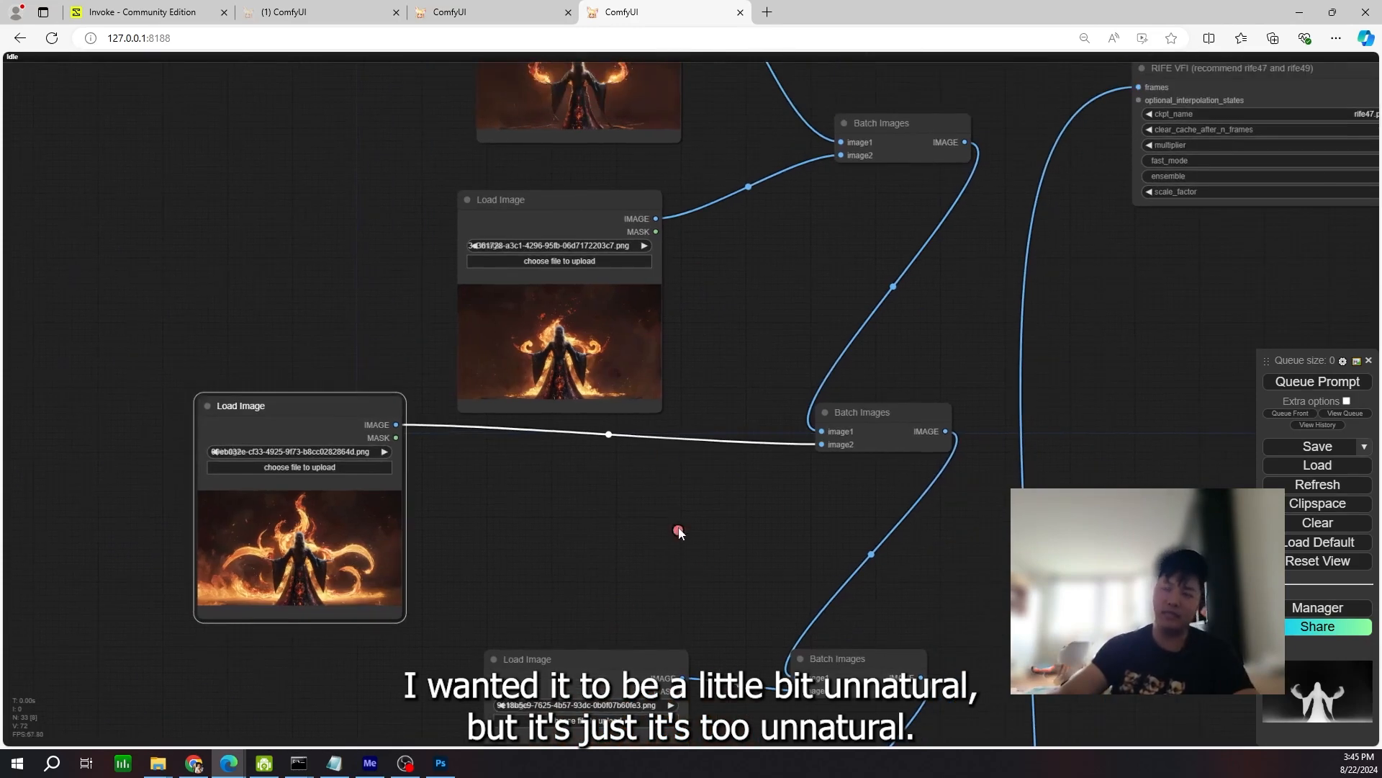
- Connect the second keyframe's Load Image output to the second Batch Images node's image2, replacing the third keyframe
{"action": "scroll", "coordinate": [667, 484], "scroll_direction": "up", "scroll_amount": 2}
{"action": "left_click_drag", "start_coordinate": [668, 228], "coordinate": [661, 295]}
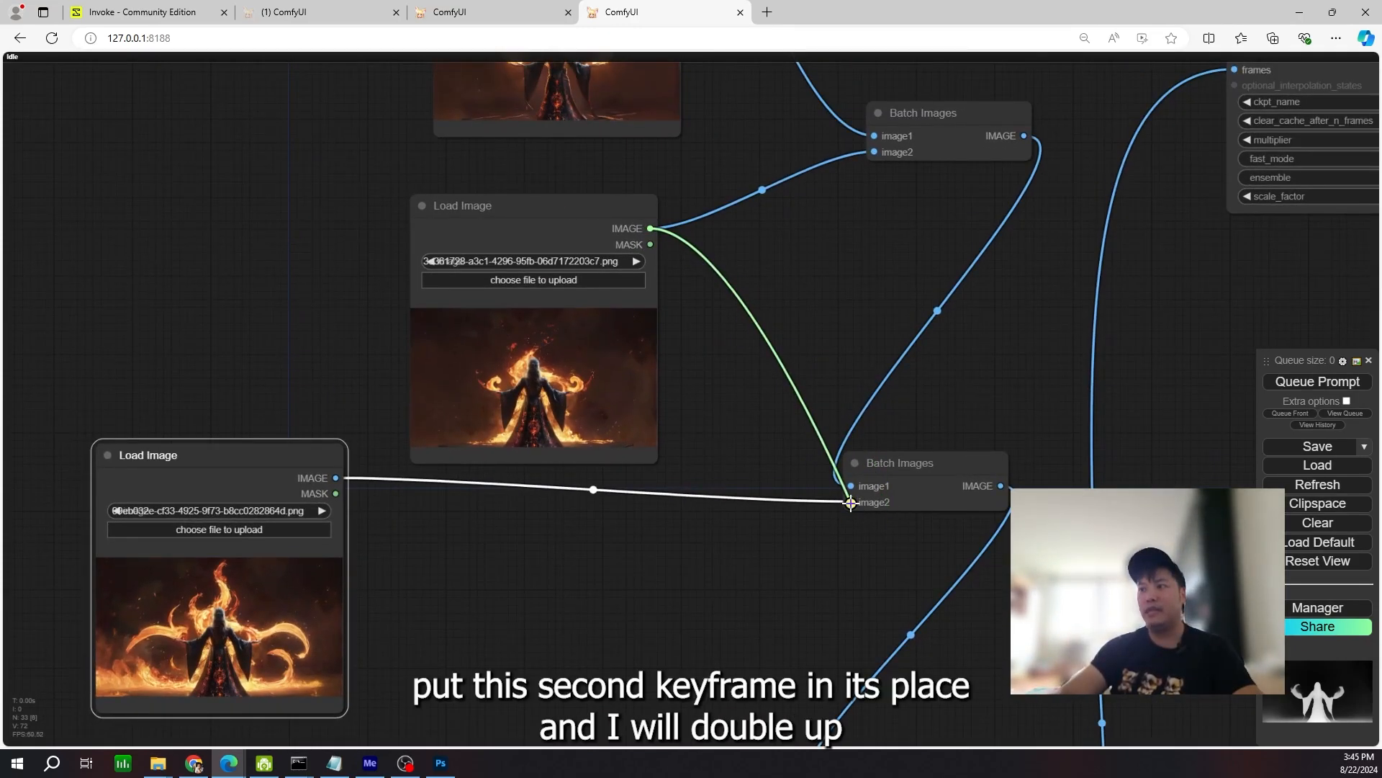
{"action": "left_click_drag", "start_coordinate": [851, 502], "coordinate": [851, 502]}
- Connect the first keyframe's Load Image output to both inputs of the first Batch Images node and lower the first two keyframe nodes
{"action": "left_click_drag", "start_coordinate": [724, 410], "coordinate": [725, 514]}
{"action": "left_click_drag", "start_coordinate": [550, 328], "coordinate": [587, 519]}
{"action": "left_click_drag", "start_coordinate": [666, 355], "coordinate": [623, 594]}
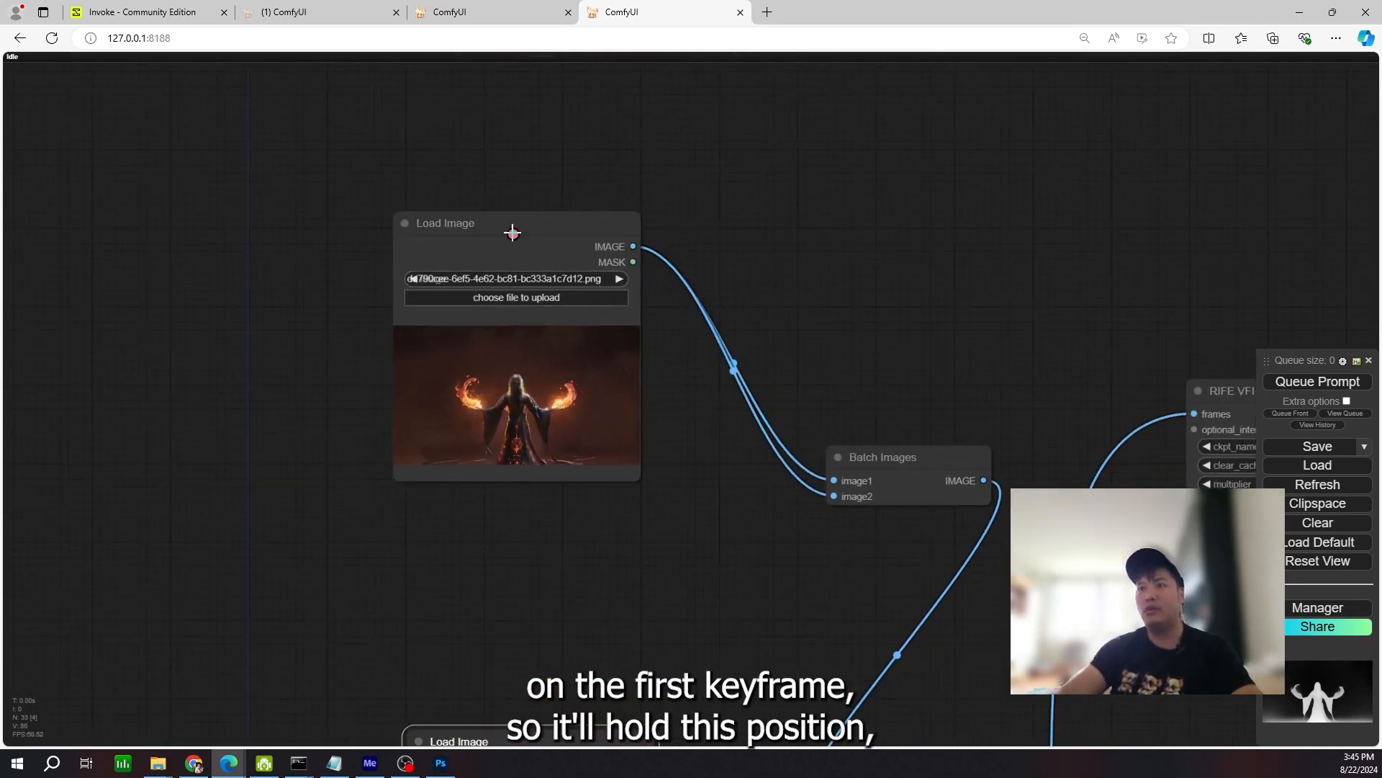
{"action": "left_click_drag", "start_coordinate": [512, 232], "coordinate": [520, 352]}
{"action": "left_click_drag", "start_coordinate": [679, 561], "coordinate": [614, 274]}
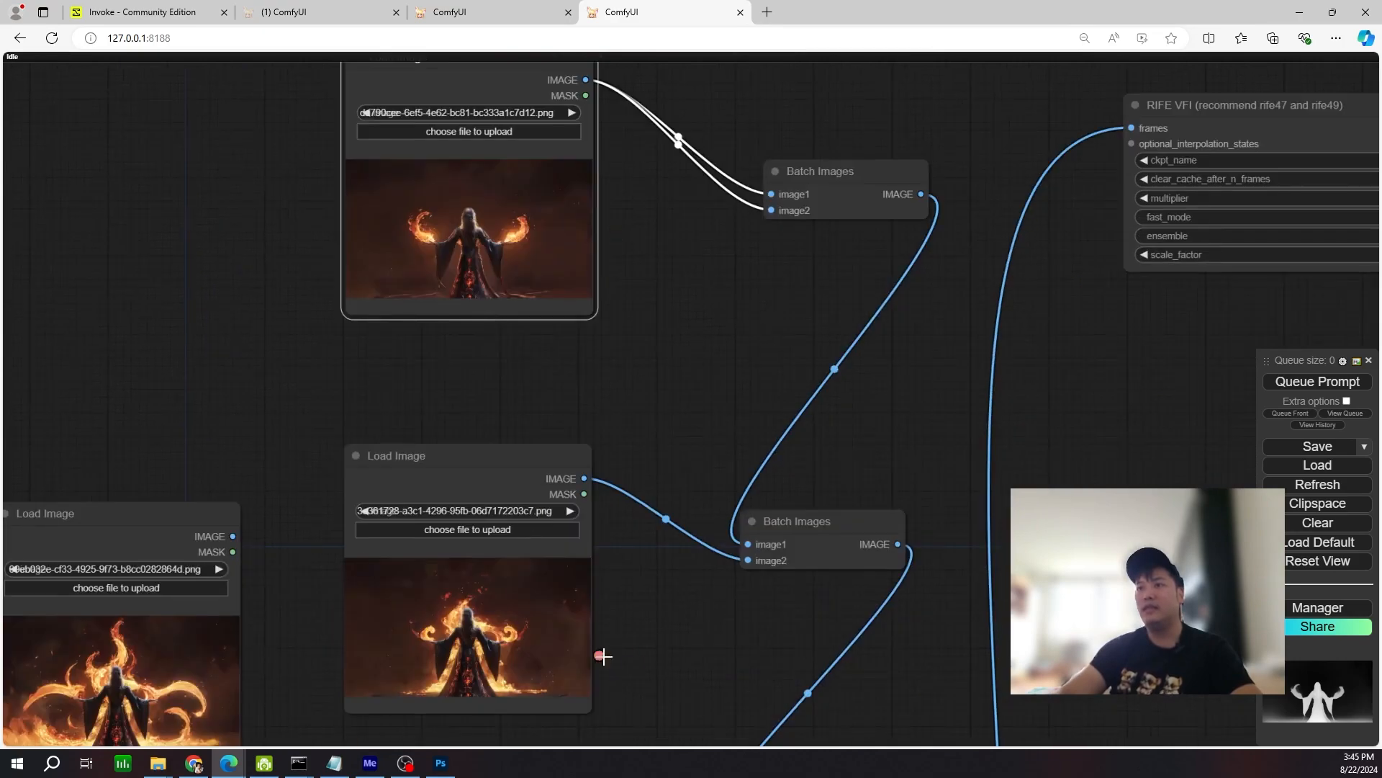
- Check the remaining Load Image and Batch Images connections down the keyframe chain
{"action": "left_click_drag", "start_coordinate": [599, 652], "coordinate": [582, 290]}
{"action": "scroll", "coordinate": [588, 292], "scroll_direction": "down", "scroll_amount": 1}
{"action": "left_click_drag", "start_coordinate": [622, 556], "coordinate": [589, 148]}
{"action": "scroll", "coordinate": [641, 381], "scroll_direction": "down", "scroll_amount": 1}
{"action": "left_click_drag", "start_coordinate": [771, 118], "coordinate": [647, 428]}
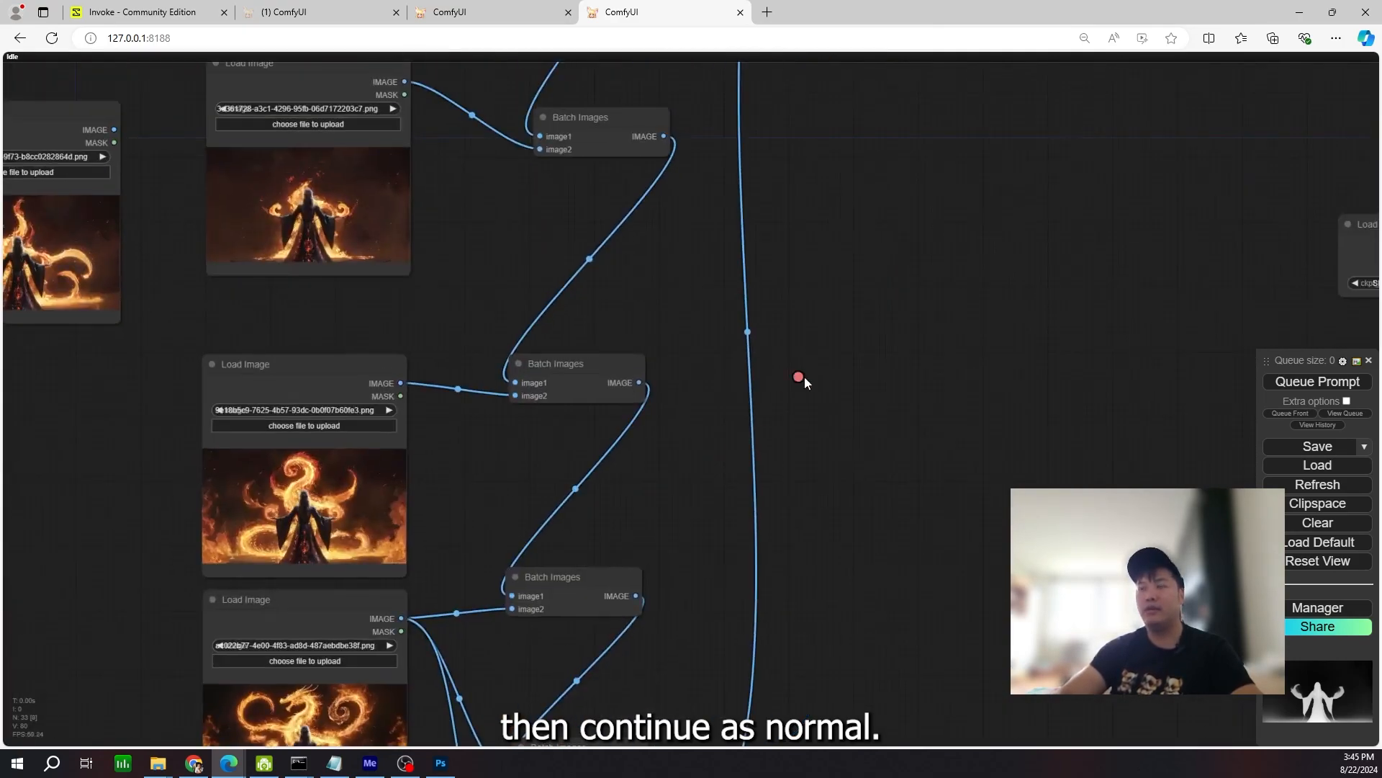
- Move the positive and negative CLIP Text Encode nodes closer to the Load Checkpoint node, one beneath the other
{"action": "scroll", "coordinate": [821, 380], "scroll_direction": "down", "scroll_amount": 4}
{"action": "left_click_drag", "start_coordinate": [1052, 339], "coordinate": [771, 405]}
{"action": "left_click_drag", "start_coordinate": [1199, 429], "coordinate": [761, 515]}
{"action": "scroll", "coordinate": [1134, 391], "scroll_direction": "up", "scroll_amount": 5}
{"action": "left_click_drag", "start_coordinate": [999, 410], "coordinate": [525, 287]}
{"action": "left_click_drag", "start_coordinate": [457, 450], "coordinate": [1014, 479]}
{"action": "left_click_drag", "start_coordinate": [694, 121], "coordinate": [598, 330]}
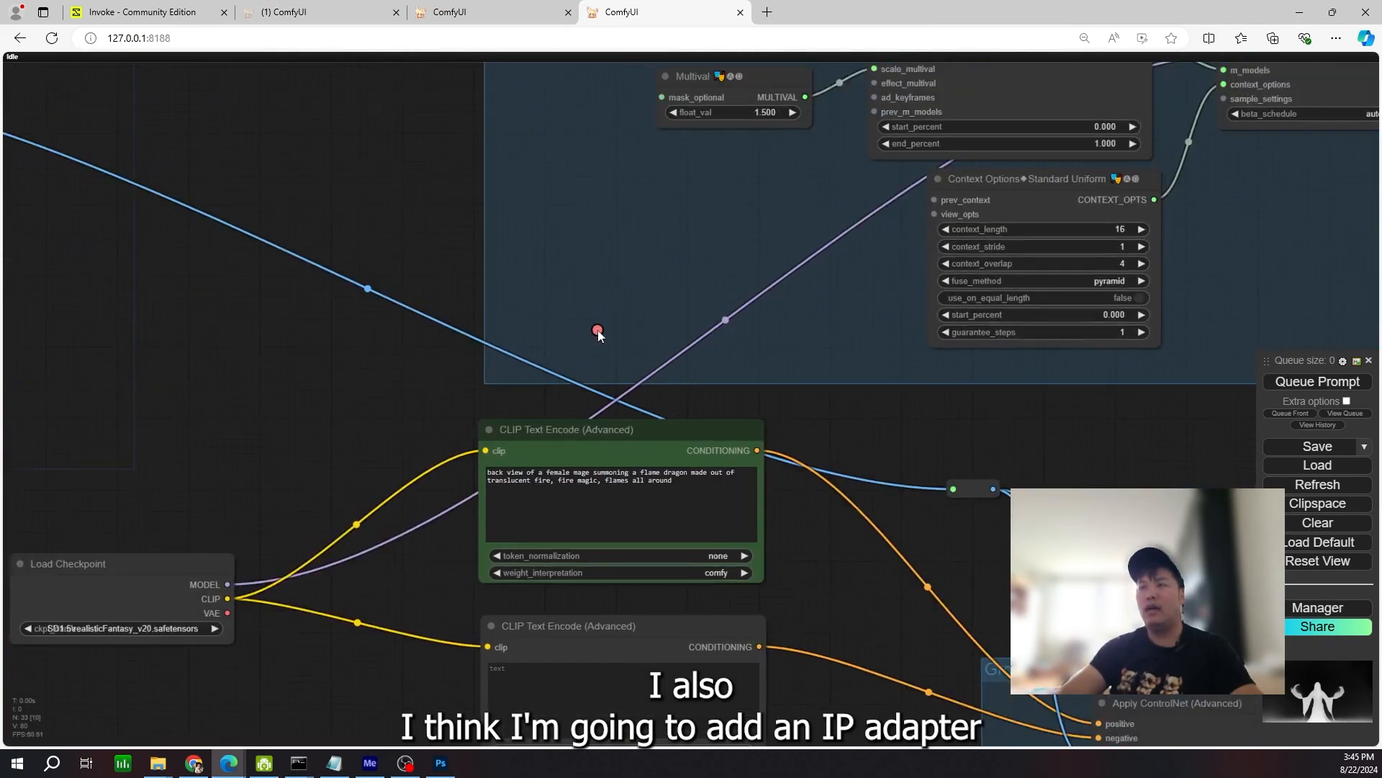
{"action": "scroll", "coordinate": [595, 329], "scroll_direction": "down", "scroll_amount": 4}
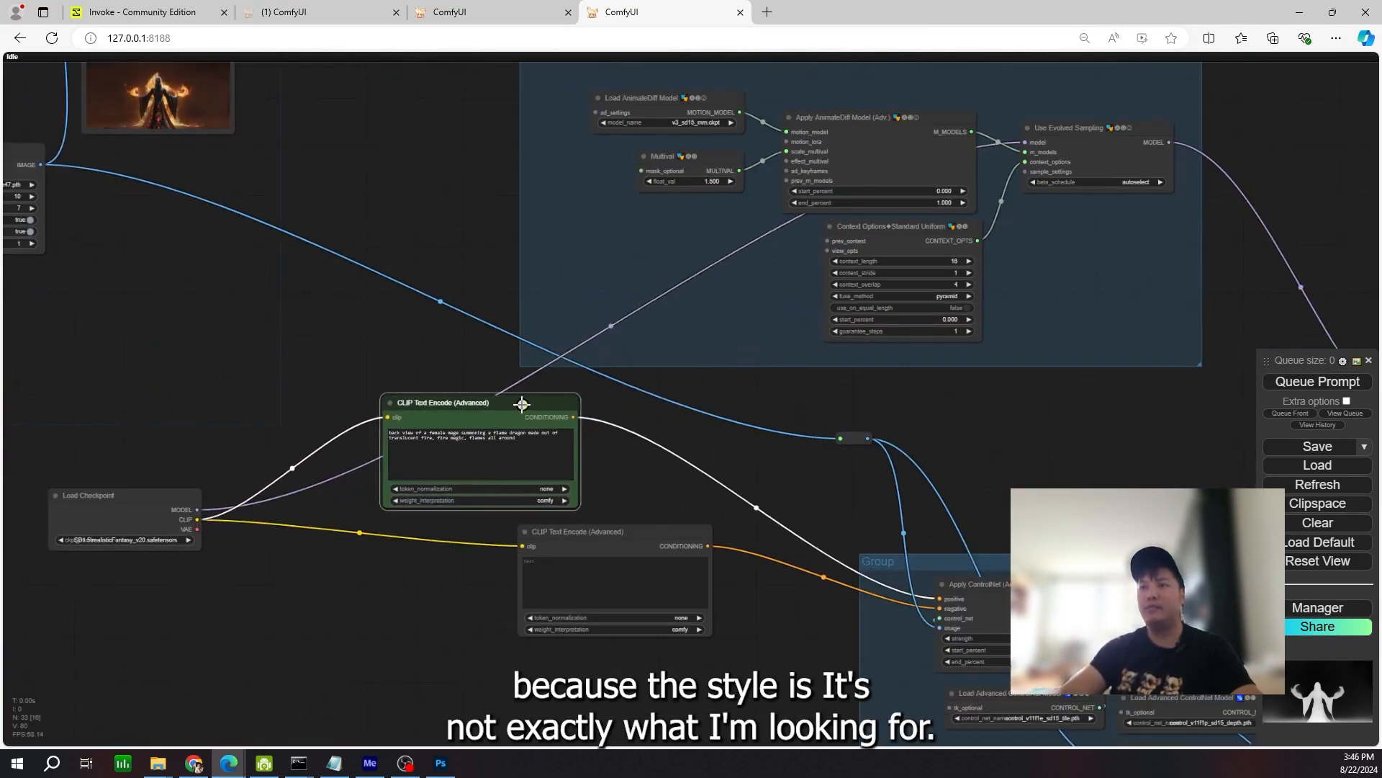
{"action": "left_click_drag", "start_coordinate": [534, 532], "coordinate": [429, 533]}
- Shift the AnimateDiff group farther right to free space between it and the preview Video Combine node
{"action": "left_click_drag", "start_coordinate": [1167, 330], "coordinate": [645, 464]}
{"action": "scroll", "coordinate": [646, 465], "scroll_direction": "down", "scroll_amount": 2}
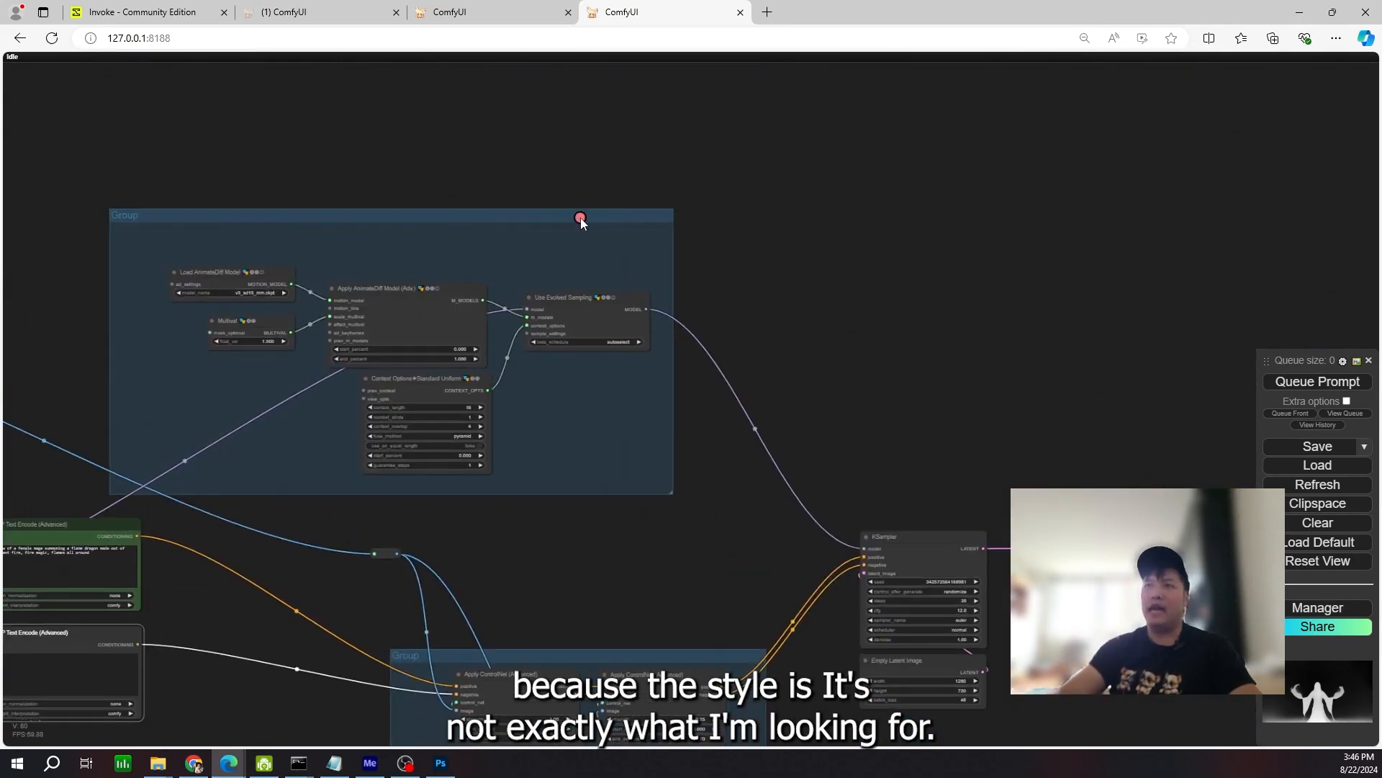
{"action": "left_click_drag", "start_coordinate": [580, 218], "coordinate": [699, 228]}
{"action": "left_click_drag", "start_coordinate": [403, 466], "coordinate": [658, 409]}
{"action": "scroll", "coordinate": [371, 372], "scroll_direction": "up", "scroll_amount": 3}
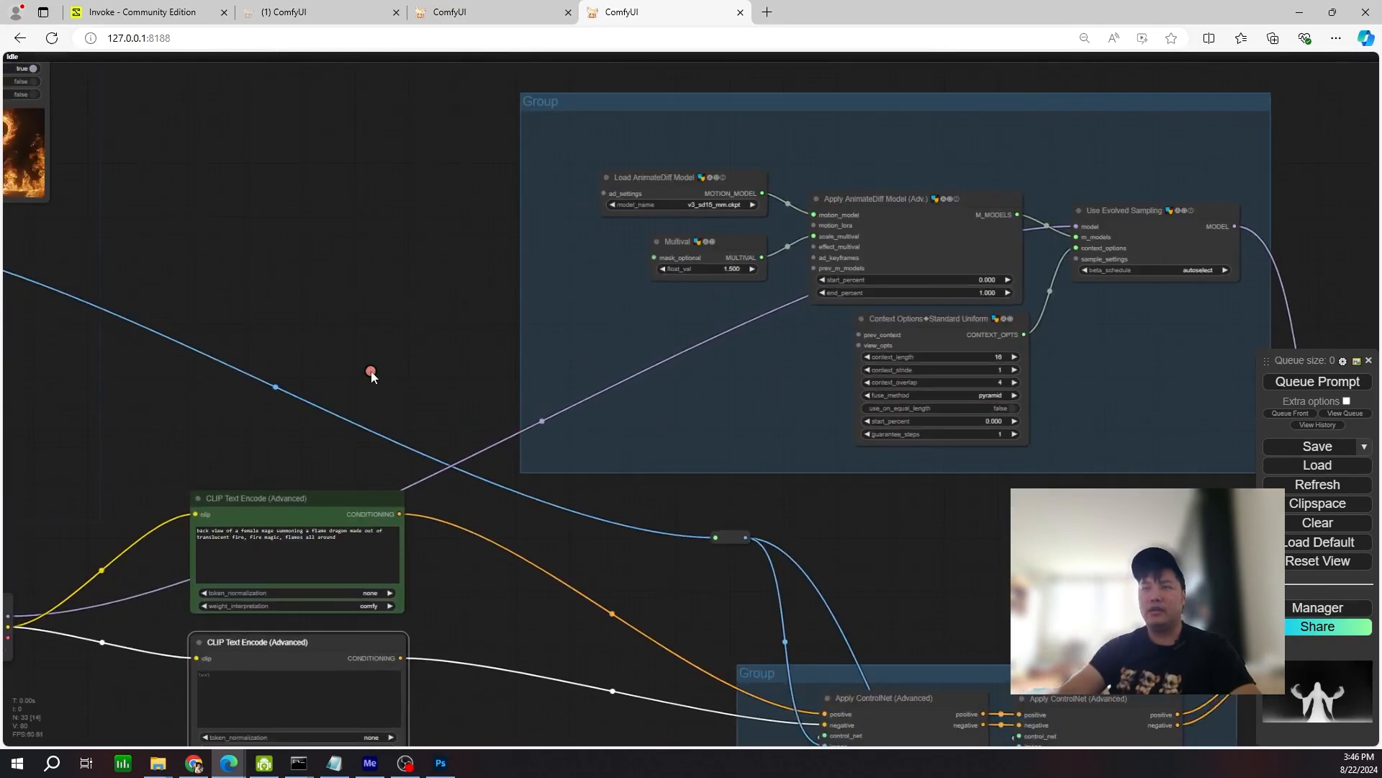
- Add an IPAdapter Advanced node beside the AnimateDiff group and feed its model and ipadapter inputs from a new IPAdapter Unified Loader
{"action": "left_click_drag", "start_coordinate": [371, 372], "coordinate": [565, 397]}
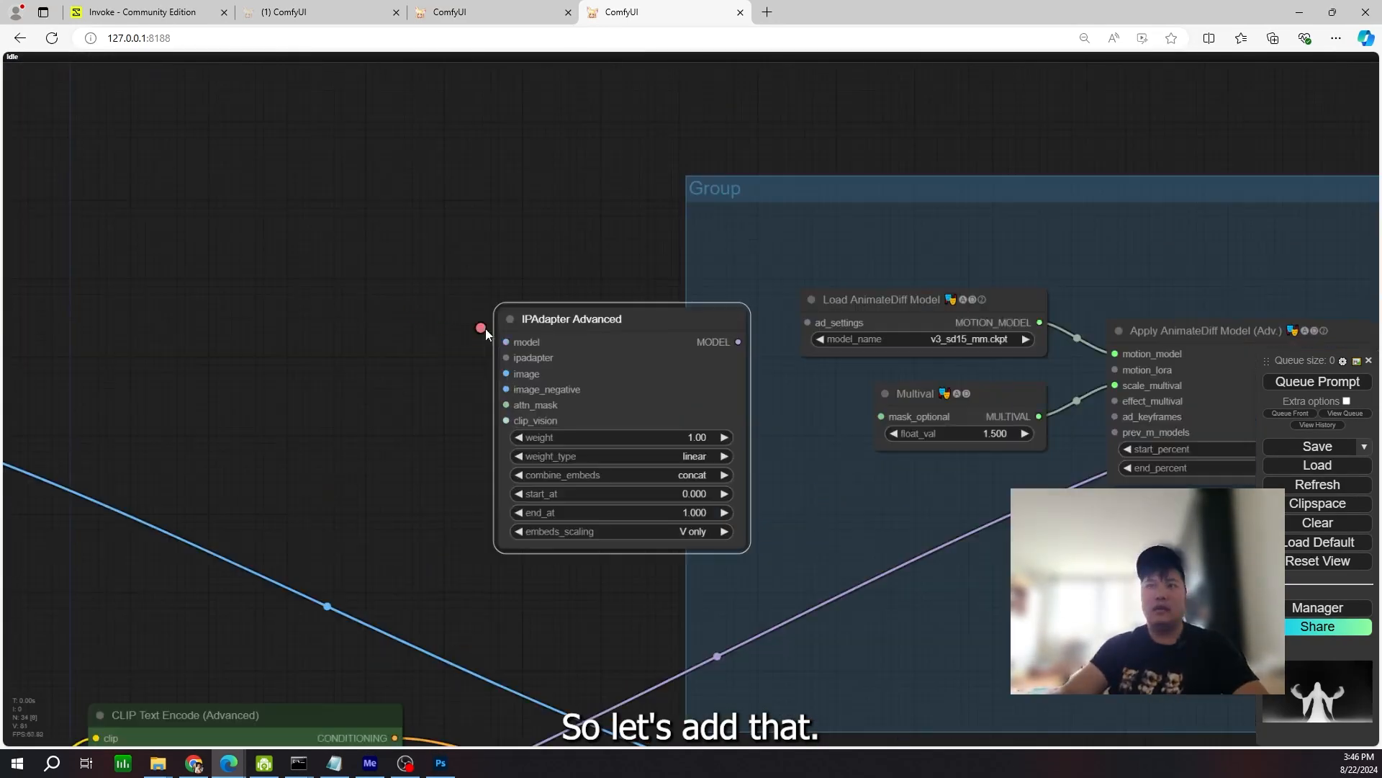
{"action": "left_click_drag", "start_coordinate": [506, 341], "coordinate": [362, 285]}
{"action": "double_click", "coordinate": [184, 313]}
{"action": "type", "text": "ipadapteru"}
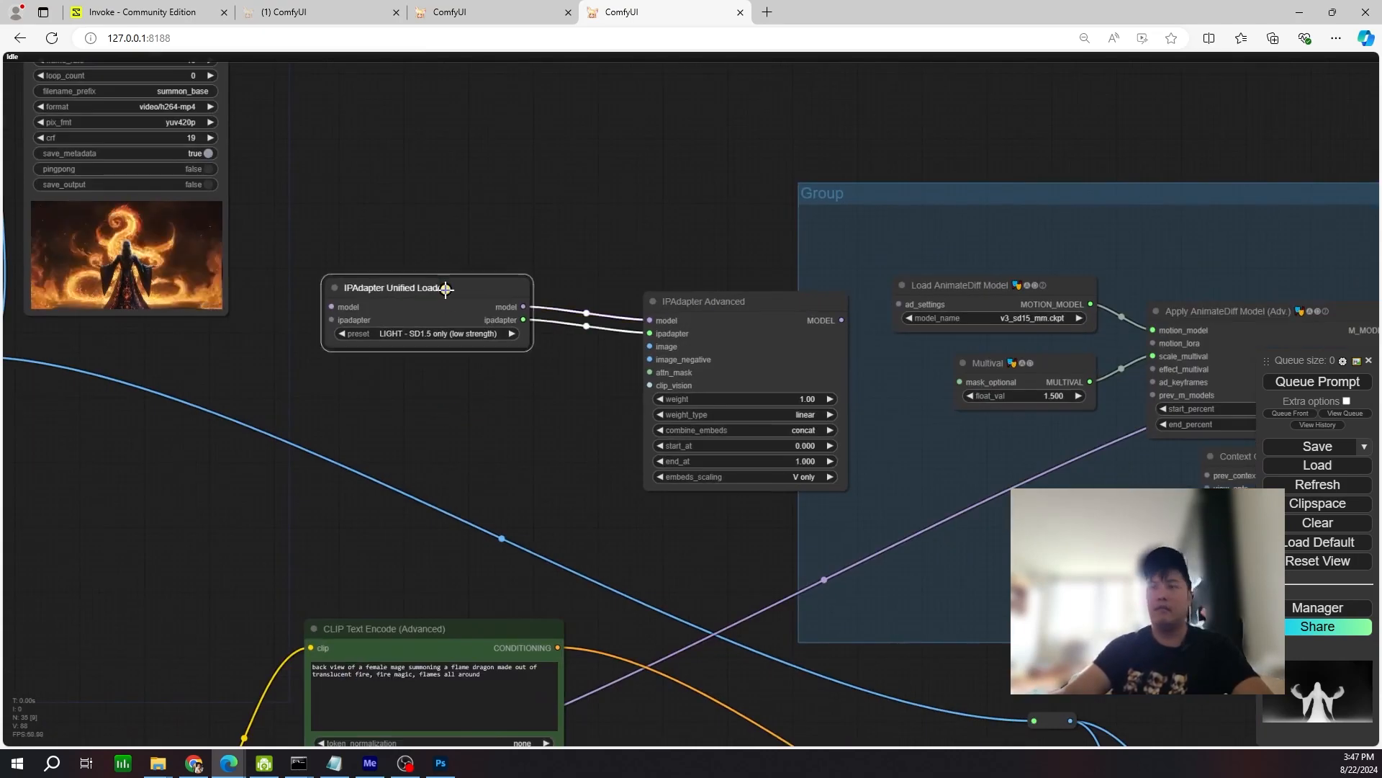
- Set the IPAdapter Unified Loader preset to PLUS (high strength) and connect Load Checkpoint's MODEL output to its model input
{"action": "scroll", "coordinate": [386, 348], "scroll_direction": "up", "scroll_amount": 5}
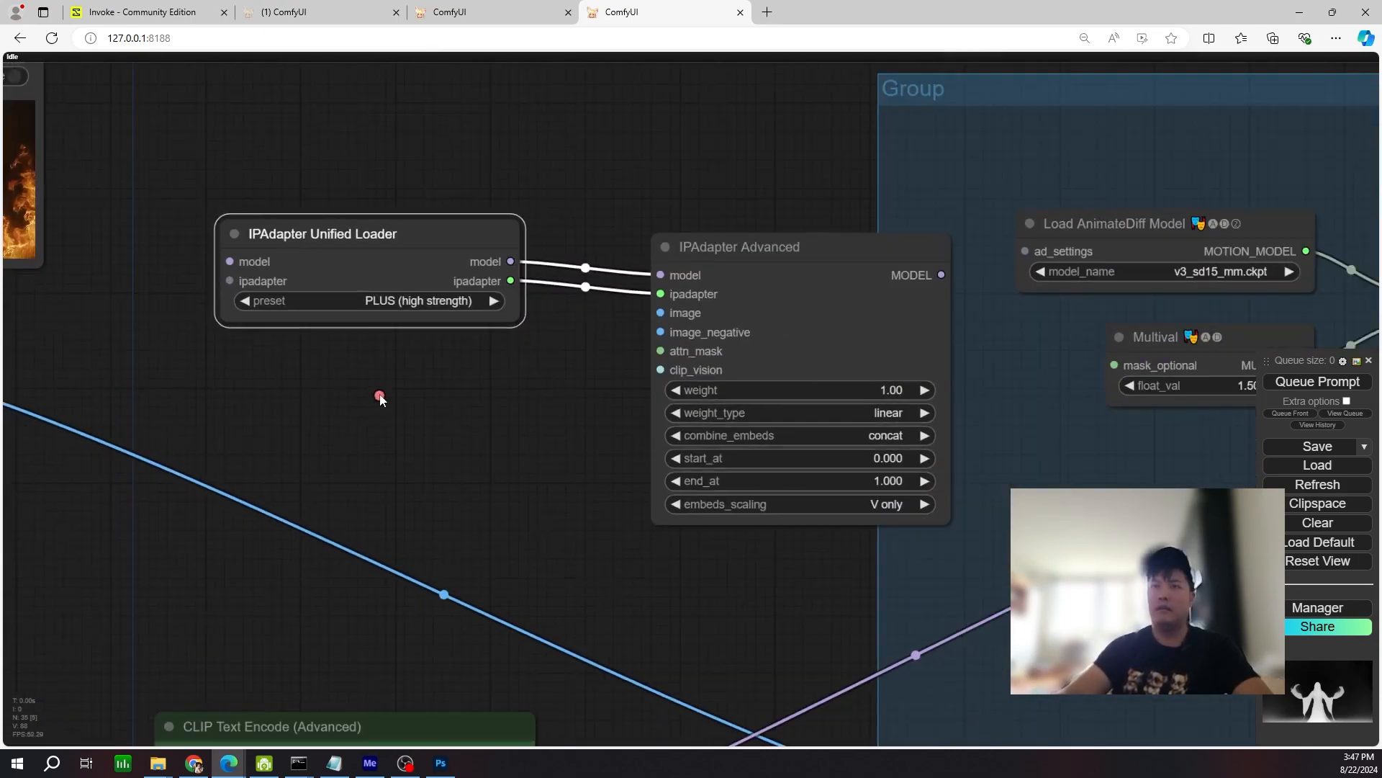
{"action": "scroll", "coordinate": [280, 333], "scroll_direction": "down", "scroll_amount": 5}
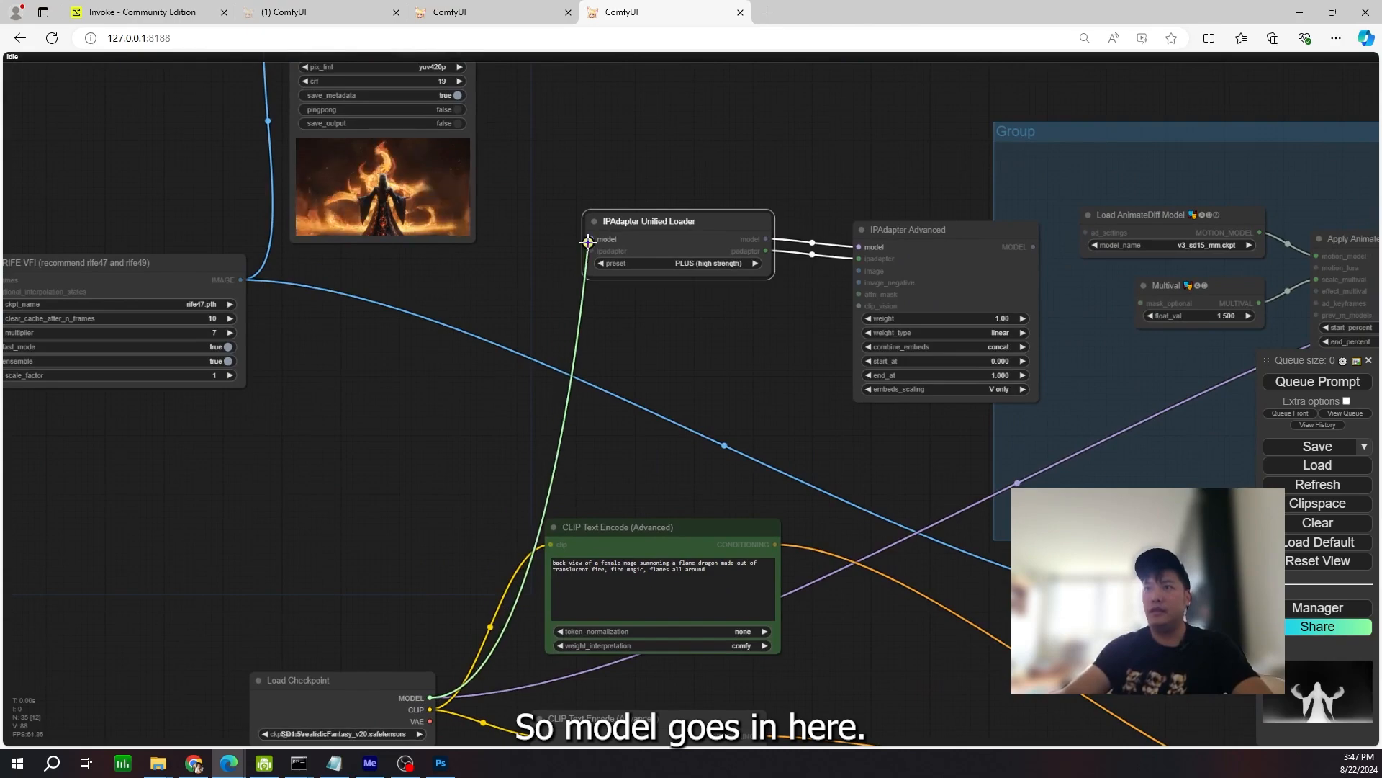
{"action": "scroll", "coordinate": [701, 411], "scroll_direction": "up", "scroll_amount": 3}
{"action": "scroll", "coordinate": [164, 225], "scroll_direction": "down", "scroll_amount": 3}
- Connect the RIFE VFI node's IMAGE output to the IPAdapter Advanced node's image input
{"action": "left_click_drag", "start_coordinate": [163, 225], "coordinate": [367, 267]}
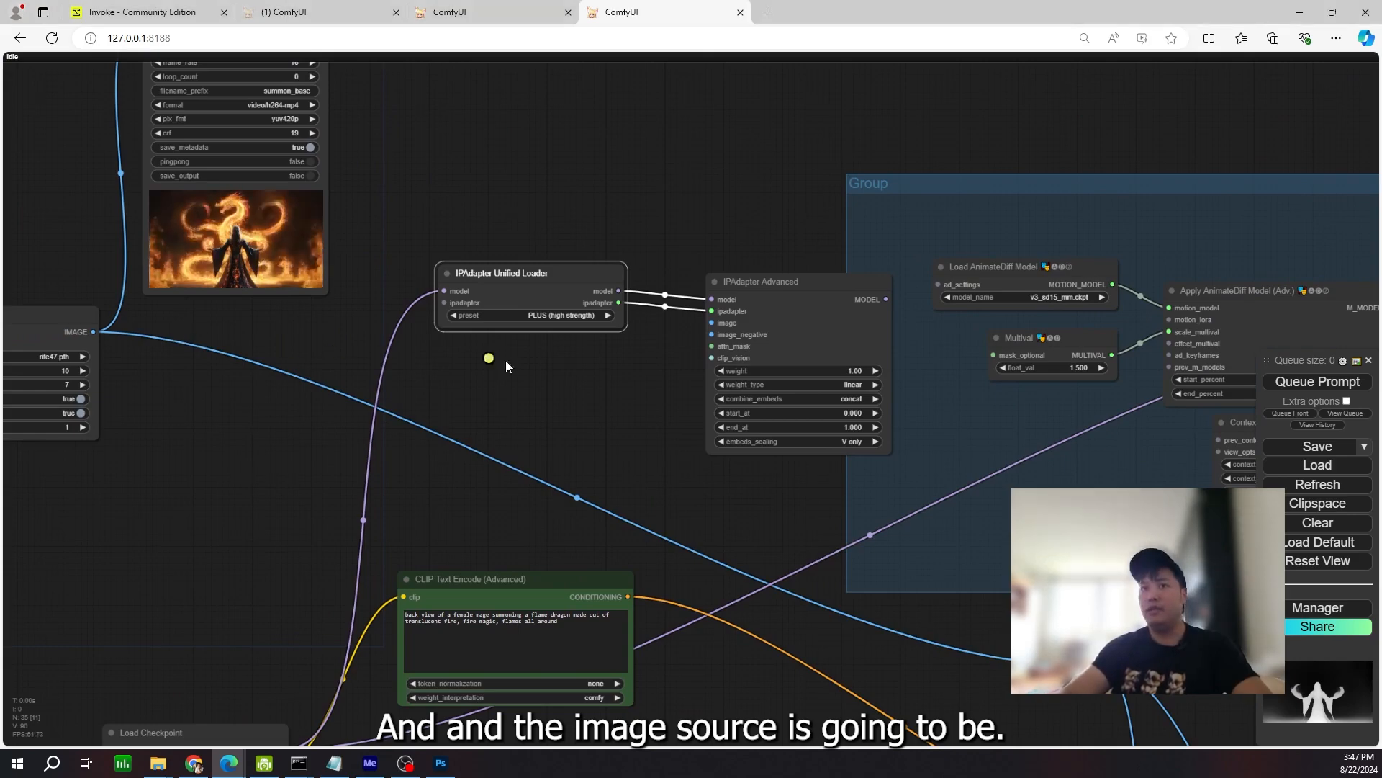
{"action": "left_click_drag", "start_coordinate": [84, 321], "coordinate": [561, 353]}
{"action": "scroll", "coordinate": [828, 448], "scroll_direction": "down", "scroll_amount": 3}
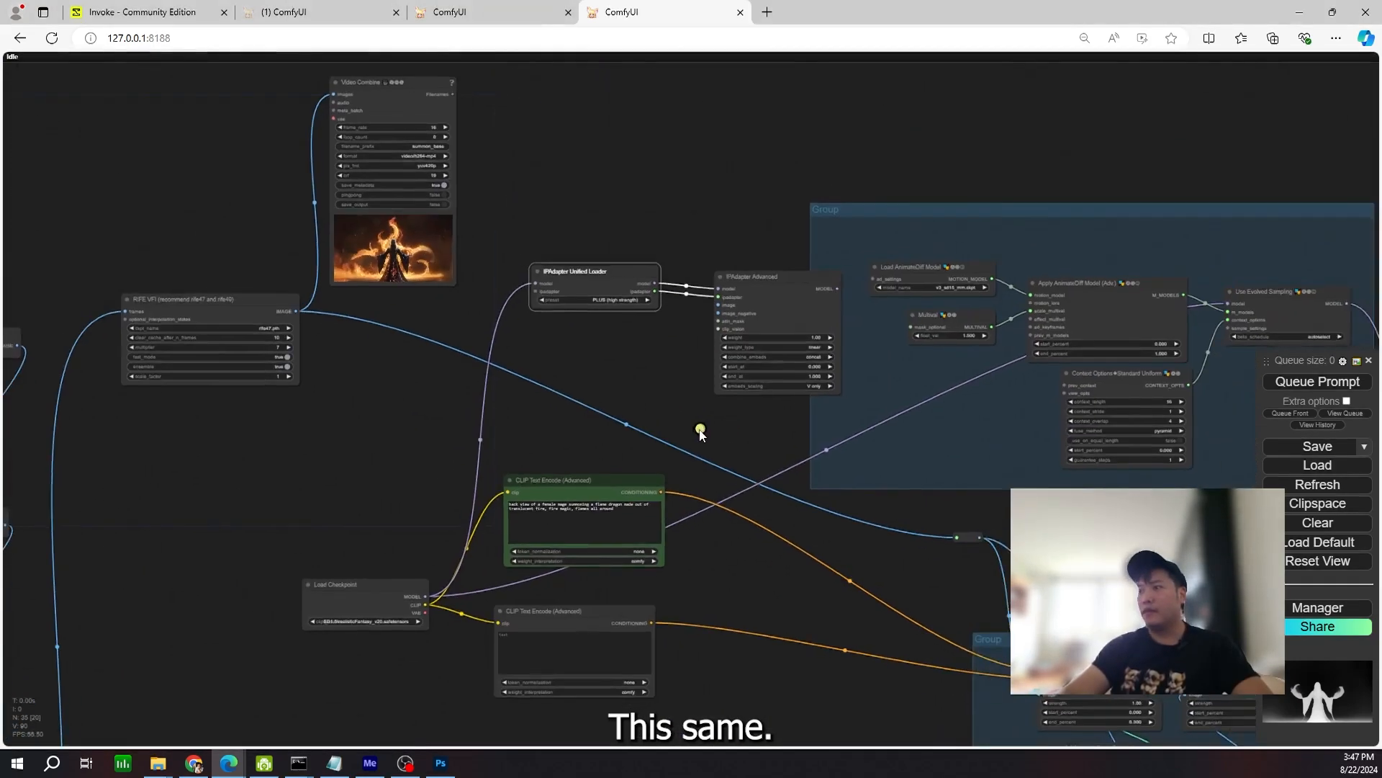
{"action": "scroll", "coordinate": [403, 330], "scroll_direction": "up", "scroll_amount": 3}
- Examine the rendered flame dragon video in the output Video Combine preview, both close up and as a whole
{"action": "scroll", "coordinate": [468, 370], "scroll_direction": "up", "scroll_amount": 1}
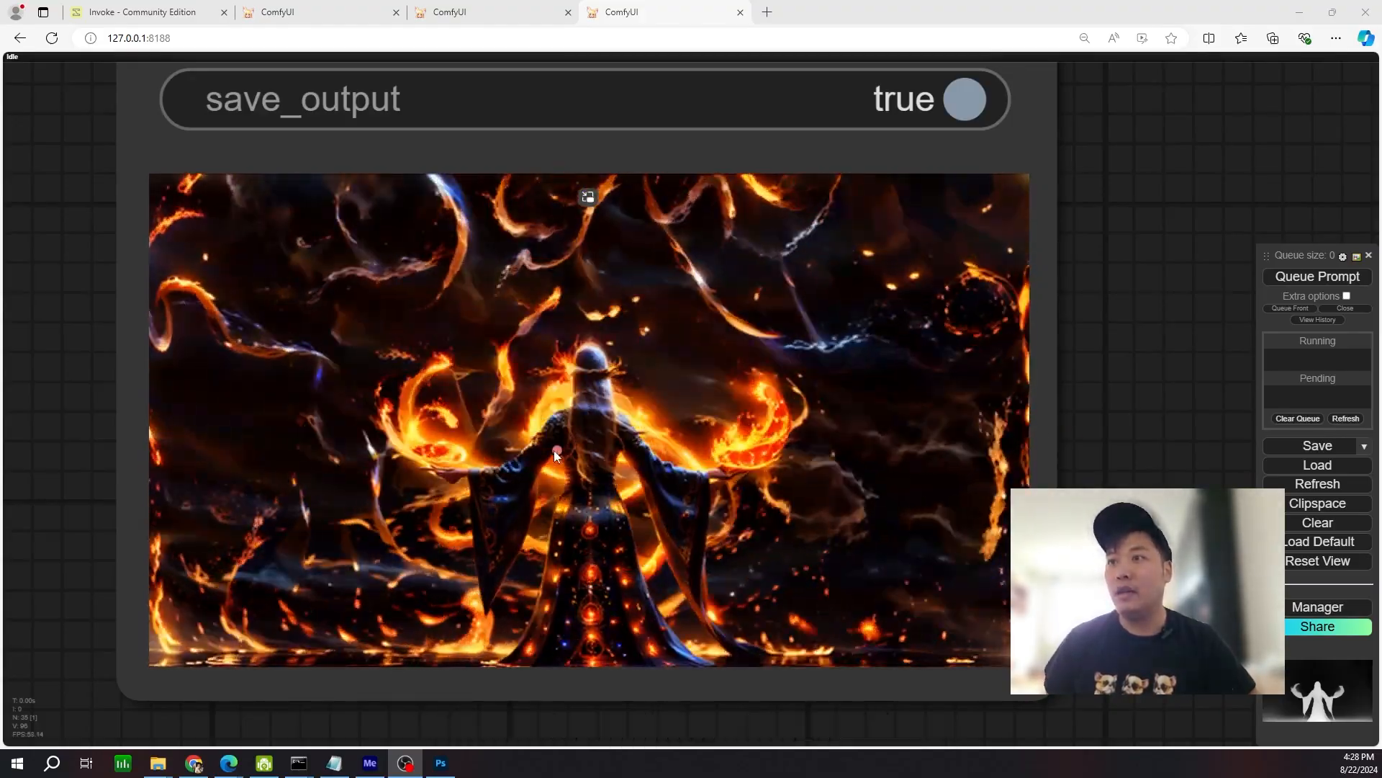
{"action": "scroll", "coordinate": [565, 396], "scroll_direction": "up", "scroll_amount": 5}
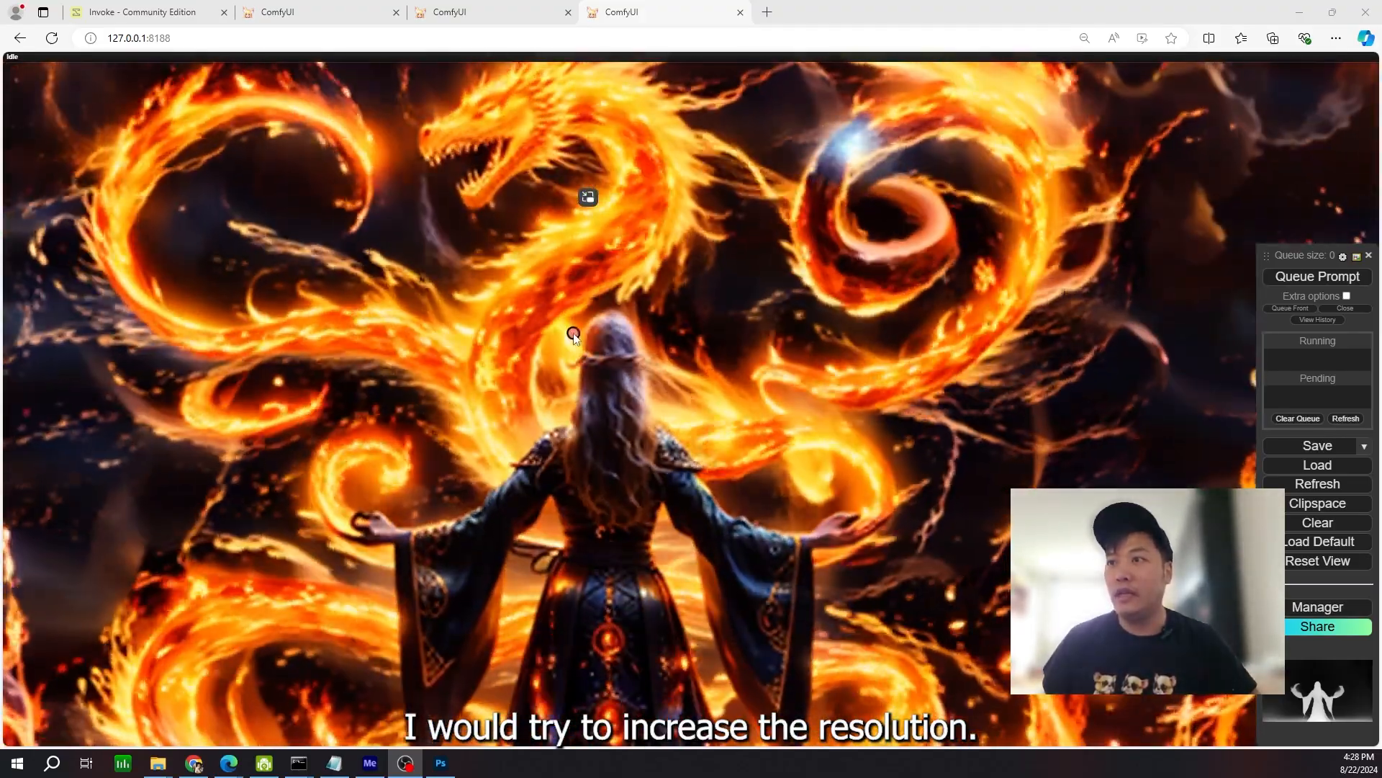
{"action": "scroll", "coordinate": [589, 358], "scroll_direction": "down", "scroll_amount": 1}
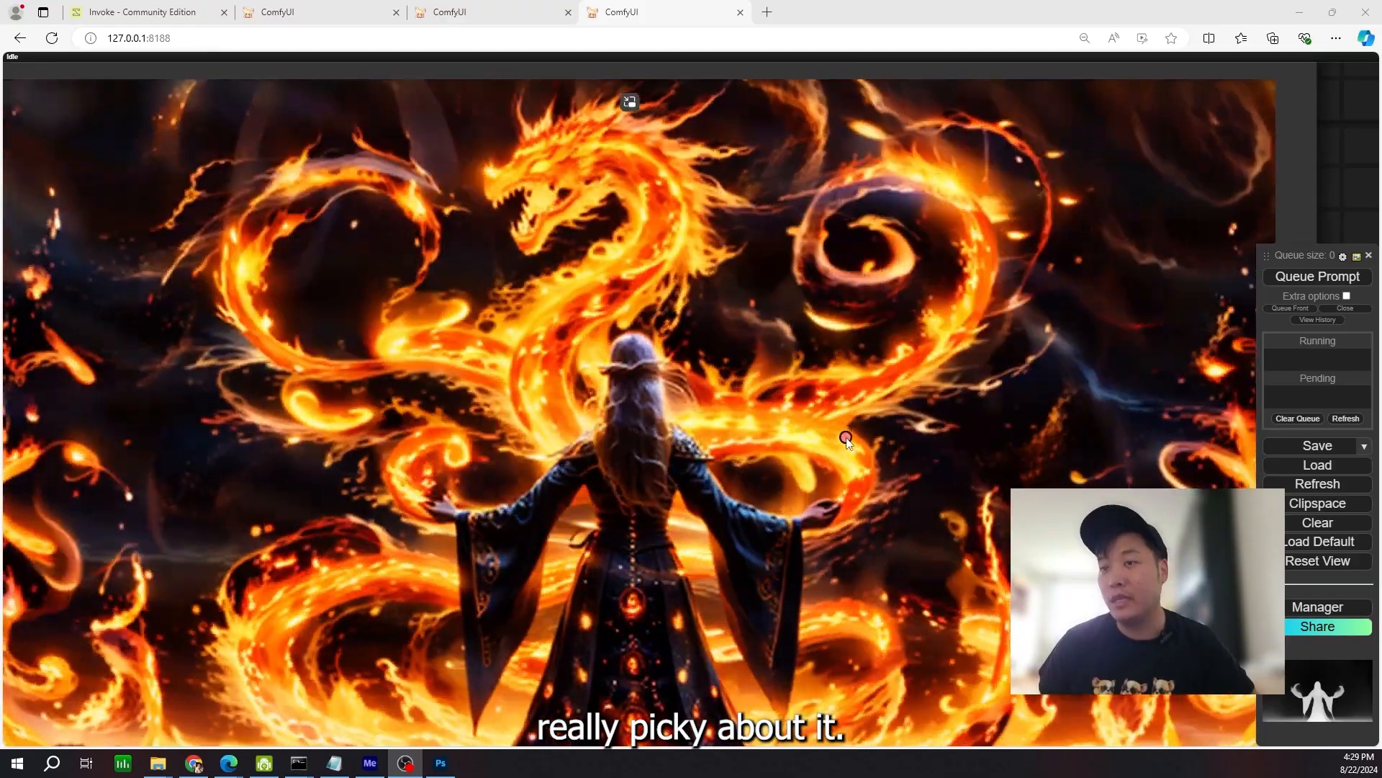
{"action": "scroll", "coordinate": [846, 441], "scroll_direction": "down", "scroll_amount": 2}
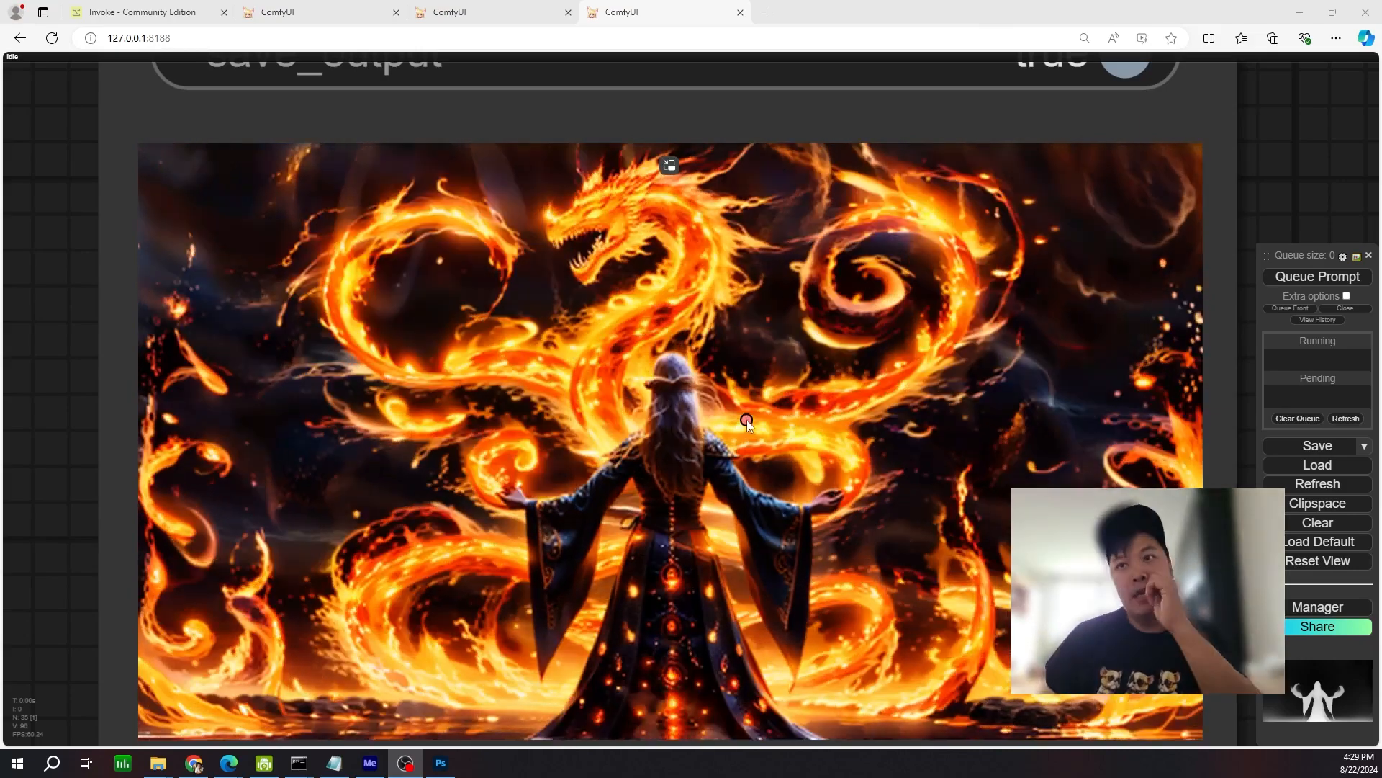
{"action": "scroll", "coordinate": [792, 425], "scroll_direction": "down", "scroll_amount": 3}
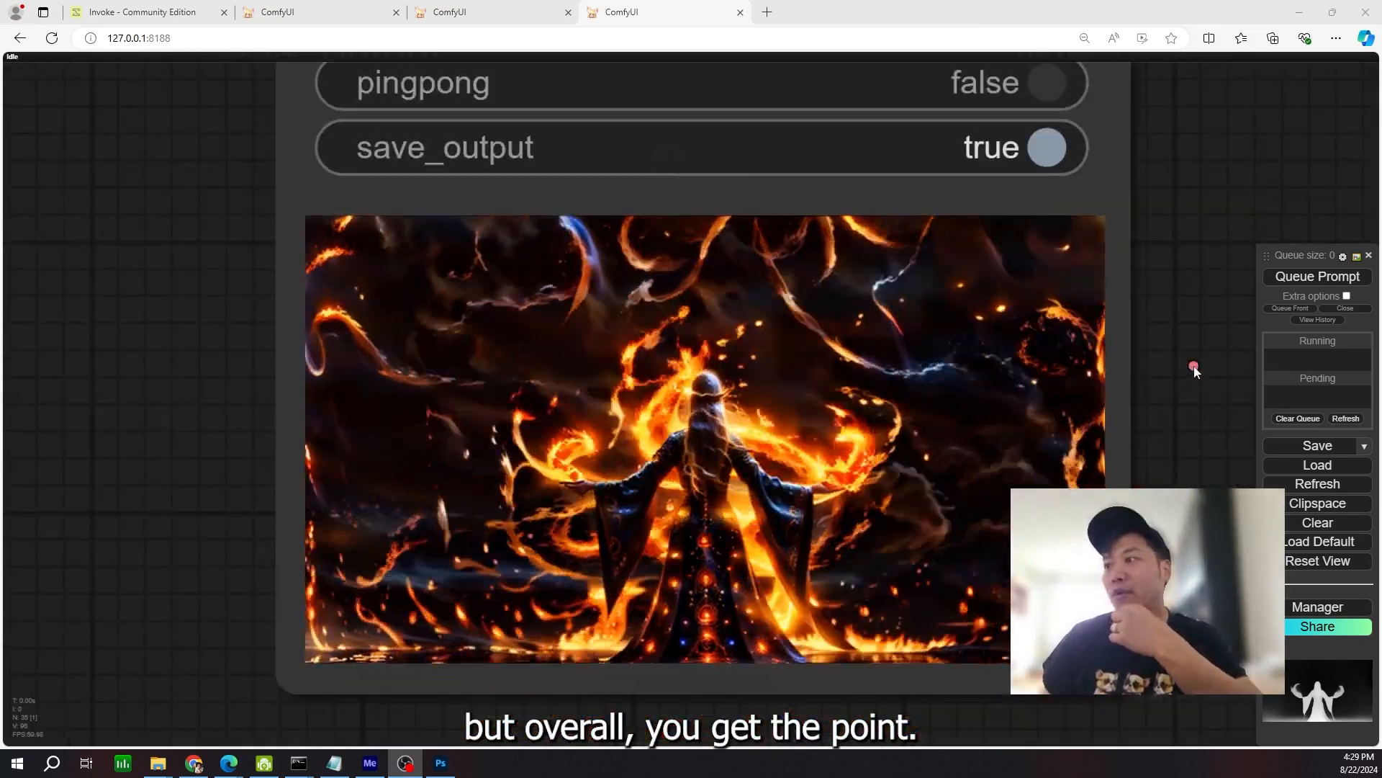
{"action": "left_click_drag", "start_coordinate": [1194, 366], "coordinate": [1037, 362]}
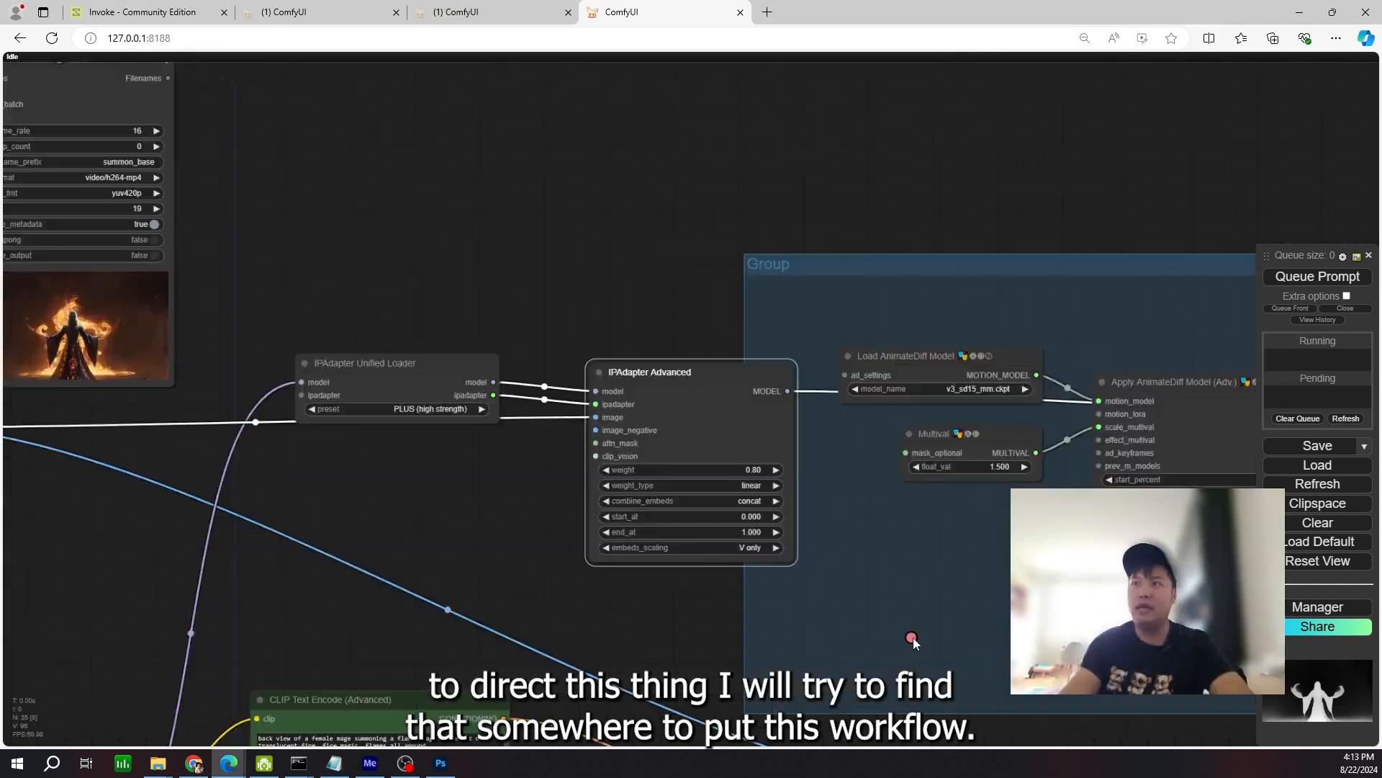
- Review the complete workflow from the keyframe chain through the IP adapter, AnimateDiff and ControlNet groups to the video output
{"action": "scroll", "coordinate": [913, 637], "scroll_direction": "down", "scroll_amount": 8}
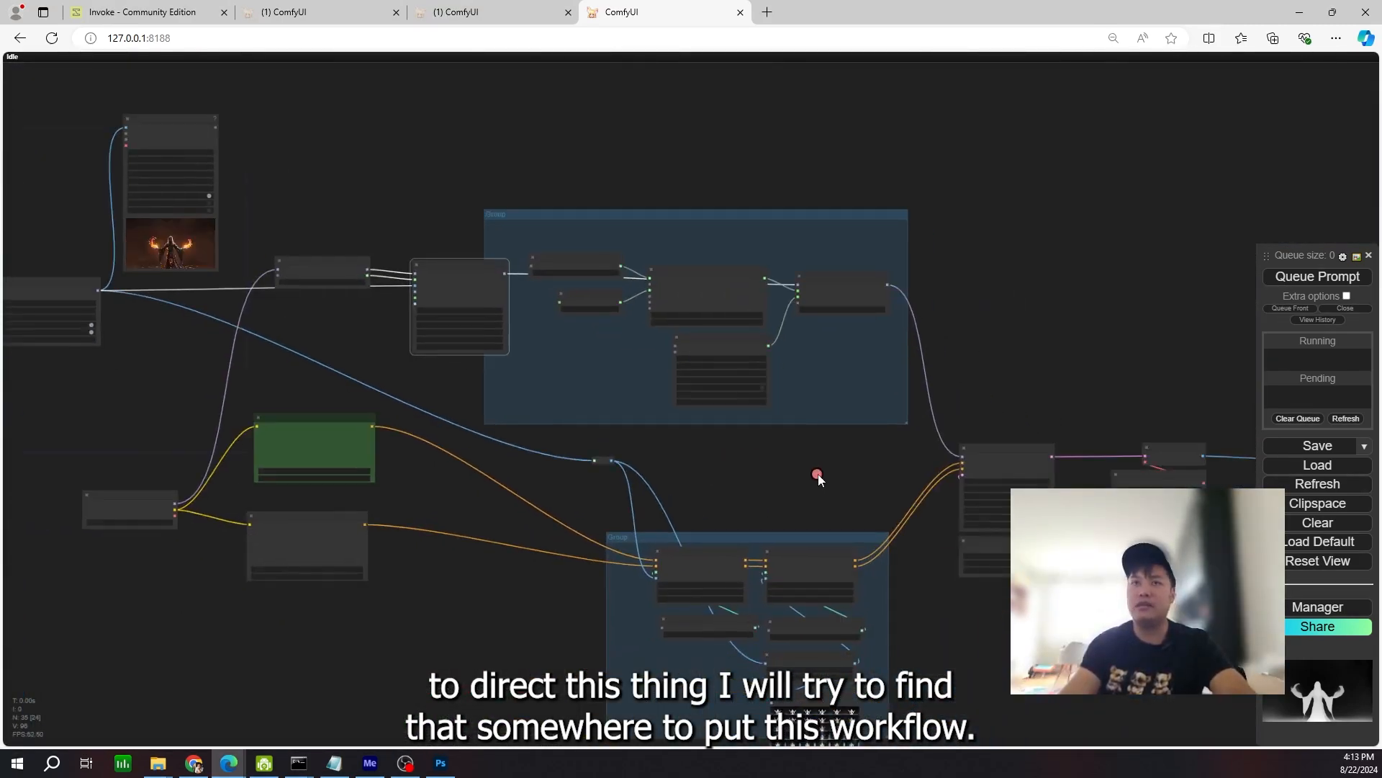
{"action": "scroll", "coordinate": [818, 474], "scroll_direction": "down", "scroll_amount": 2}
{"action": "left_click_drag", "start_coordinate": [814, 472], "coordinate": [624, 440]}
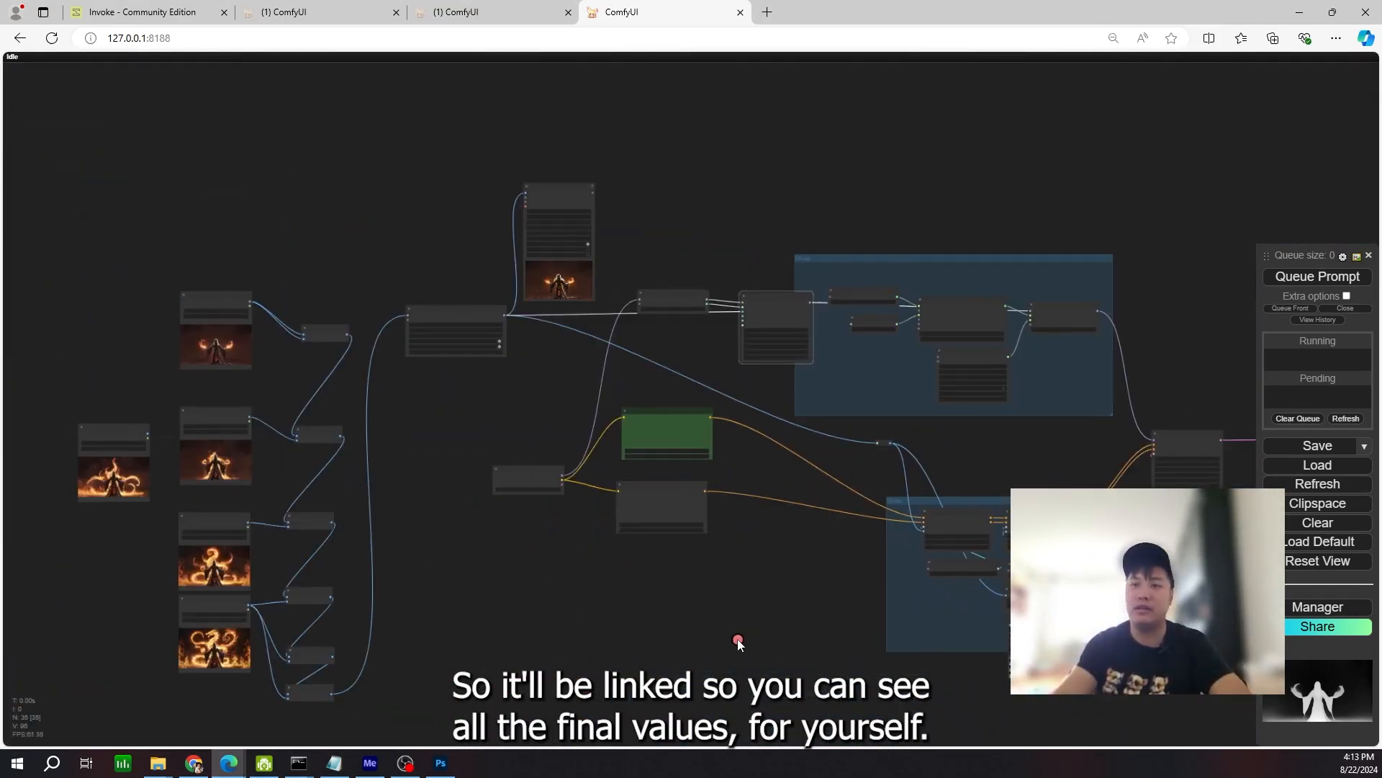
{"action": "scroll", "coordinate": [780, 530], "scroll_direction": "up", "scroll_amount": 6}
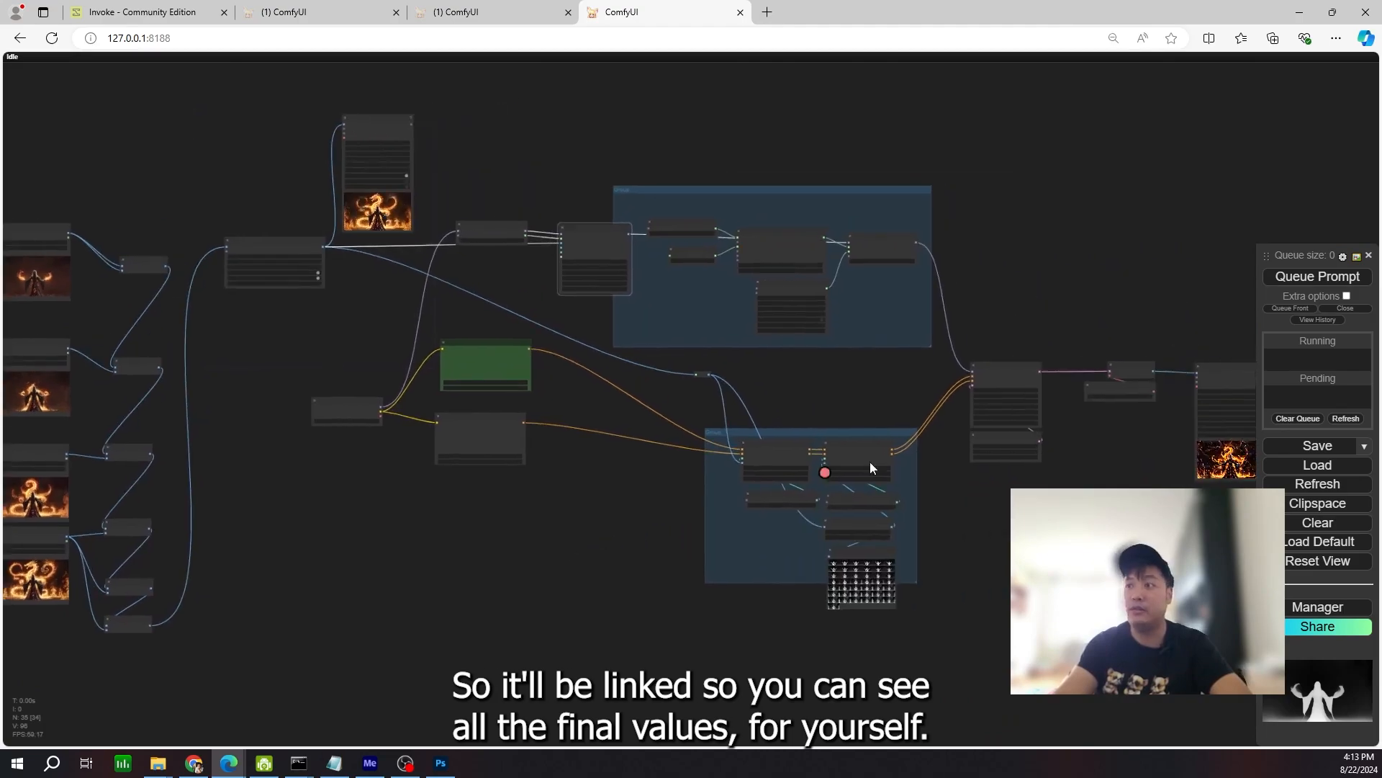
{"action": "scroll", "coordinate": [784, 500], "scroll_direction": "up", "scroll_amount": 2}
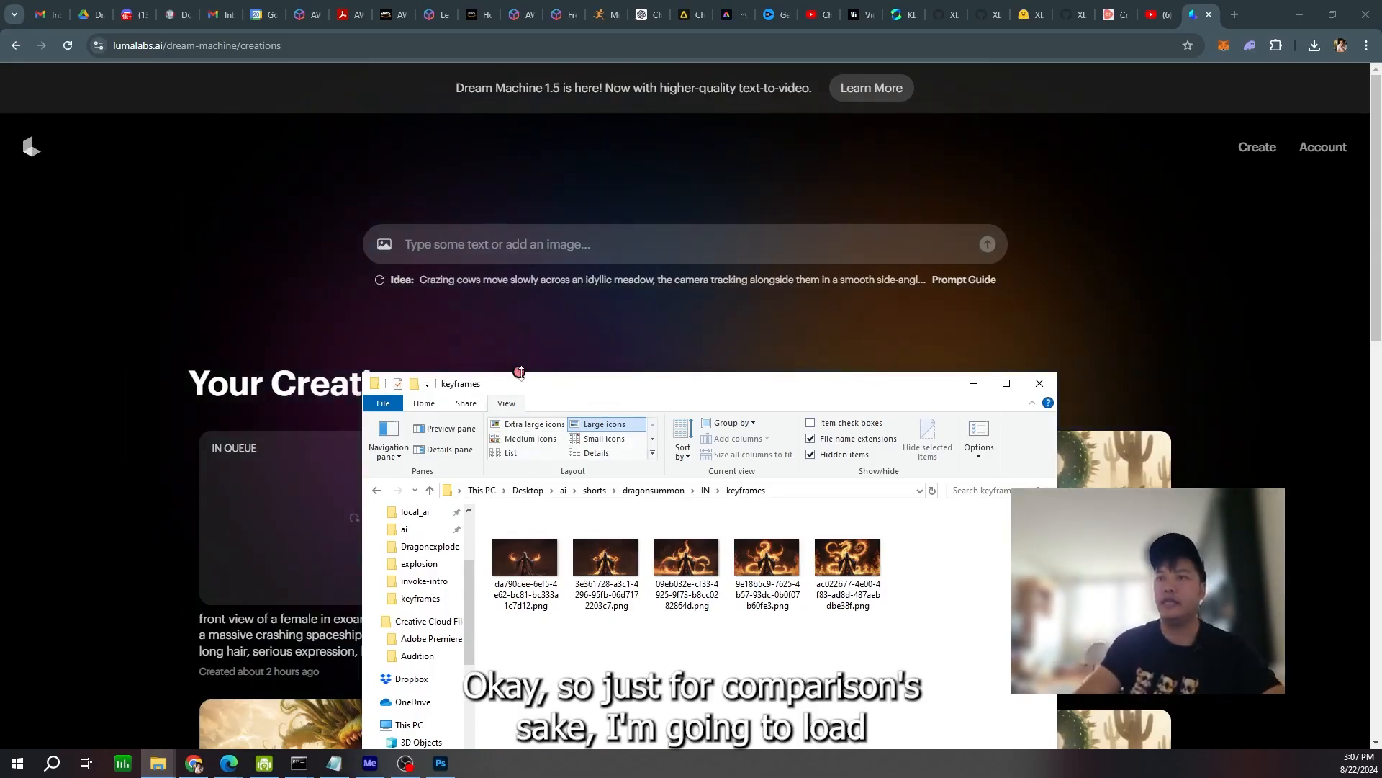
- Switch to Luma Dream Machine and view the female mage and mage flame dragon creations for comparison
{"action": "left_click_drag", "start_coordinate": [519, 378], "coordinate": [347, 334]}
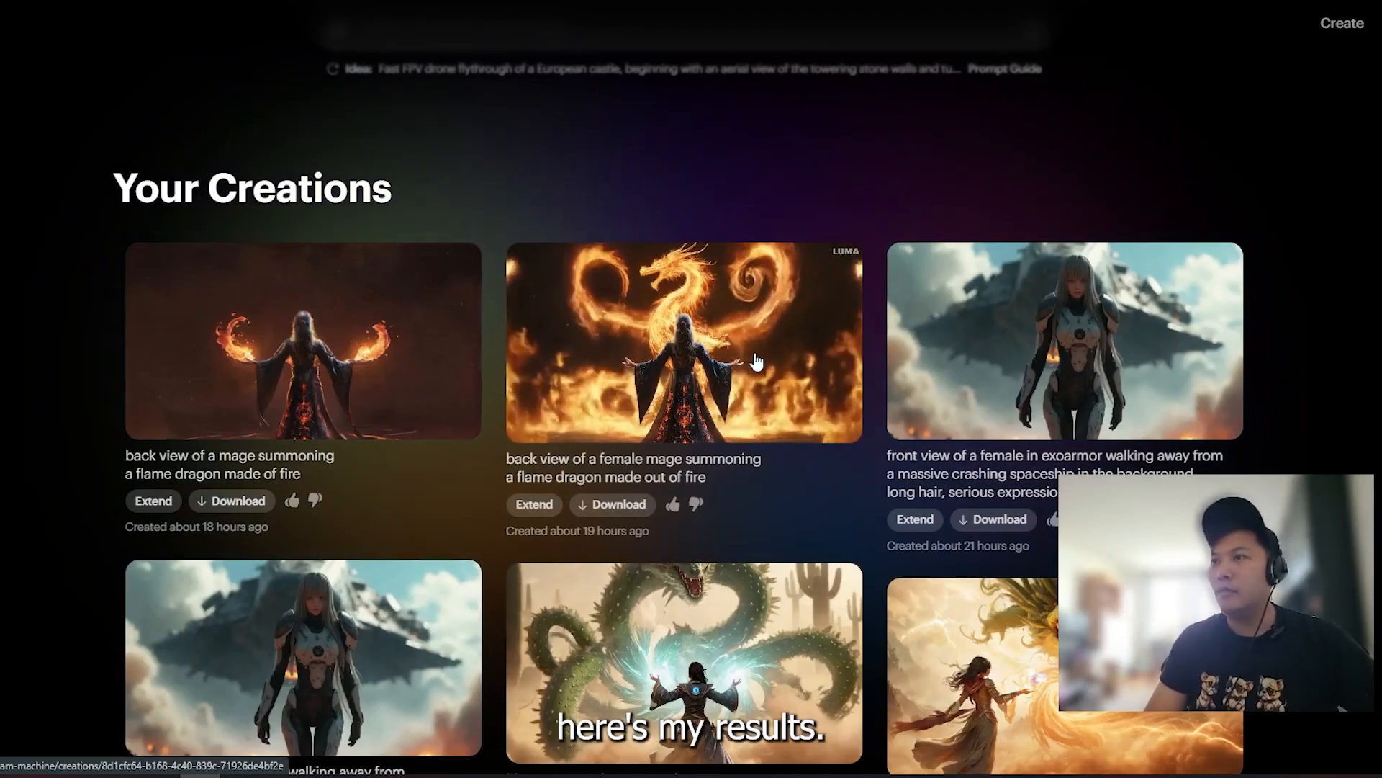
{"action": "left_click", "coordinate": [757, 361]}
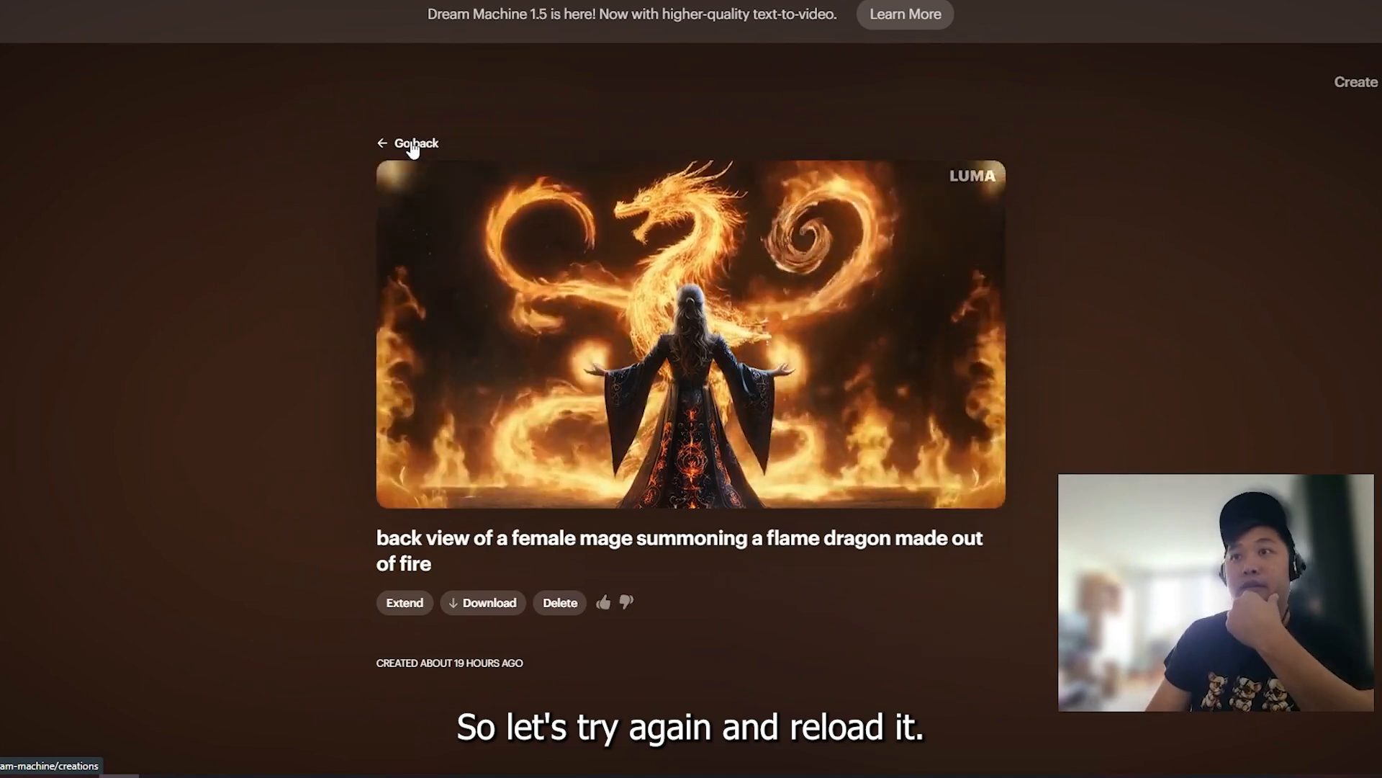
{"action": "left_click", "coordinate": [413, 144]}
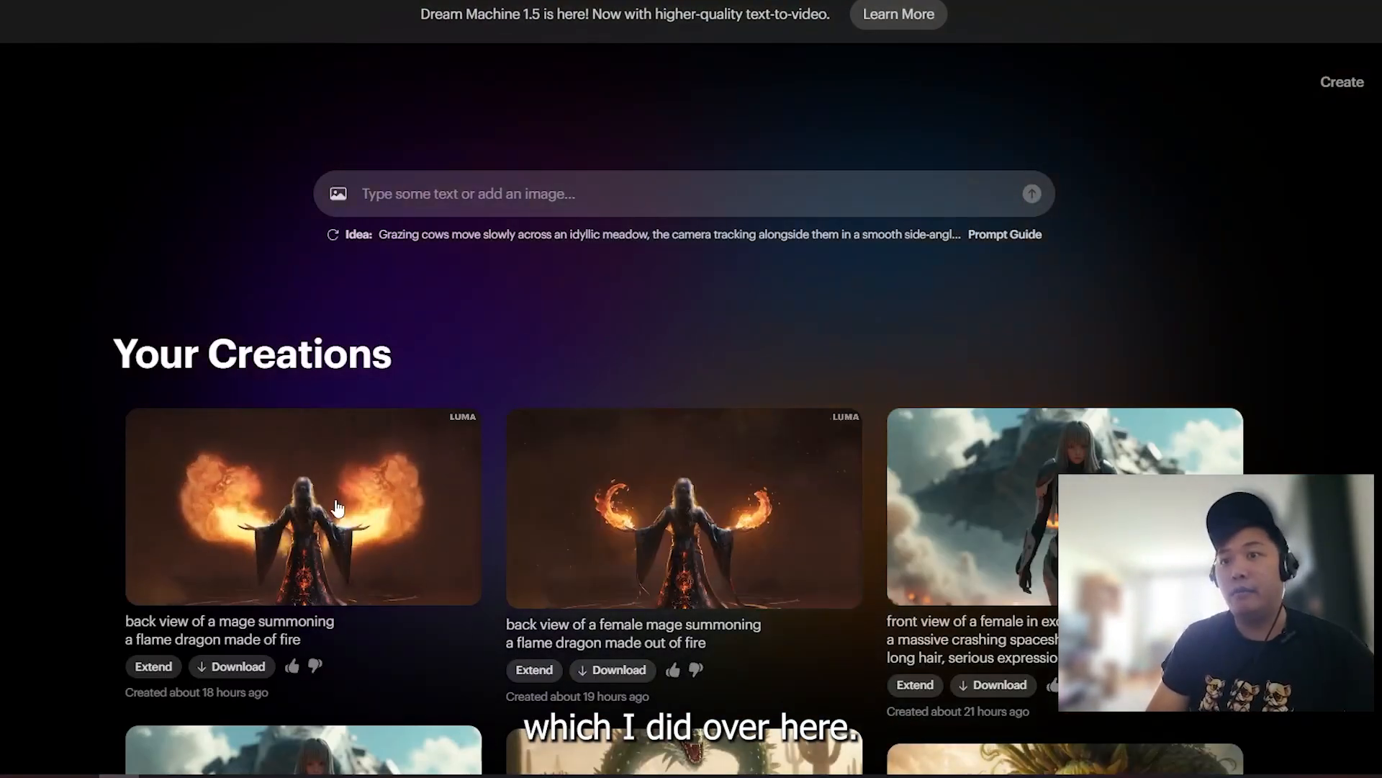
{"action": "left_click", "coordinate": [372, 491]}
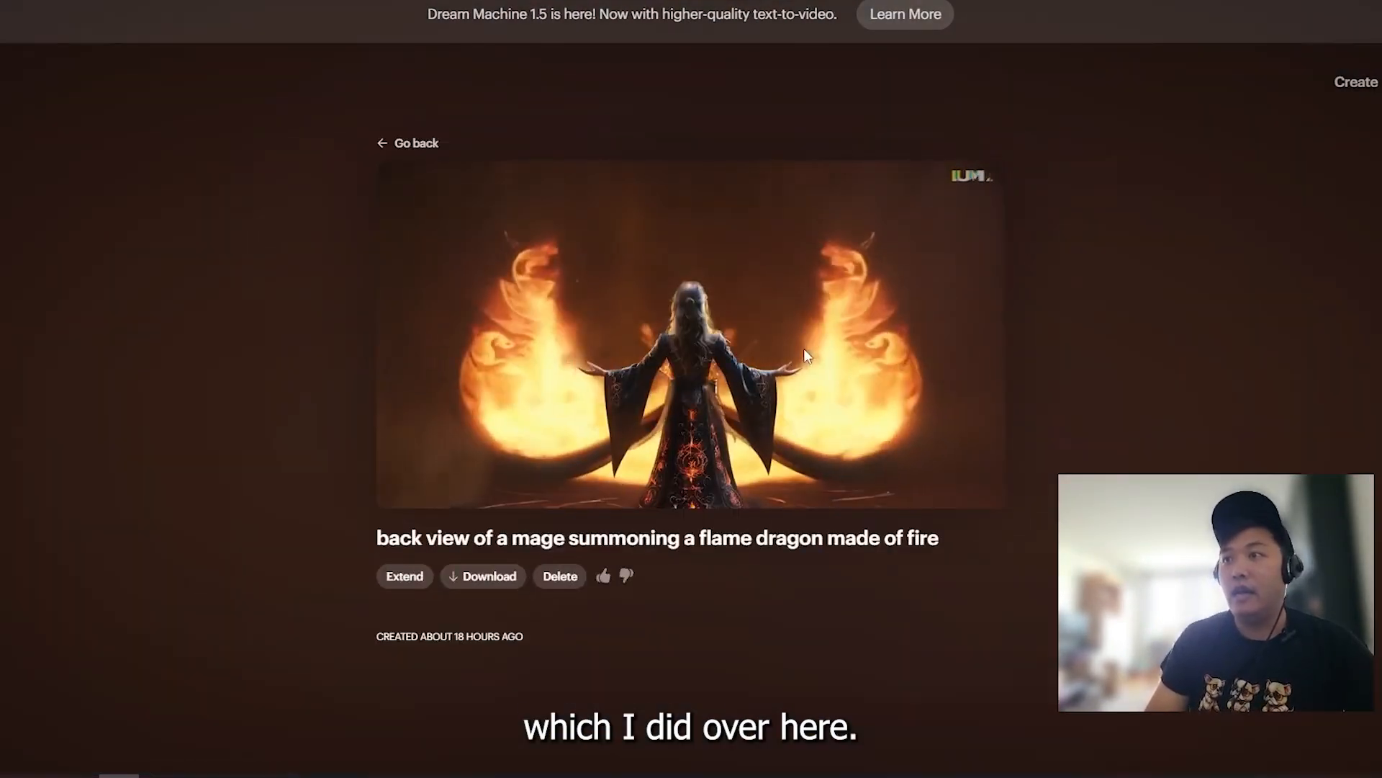